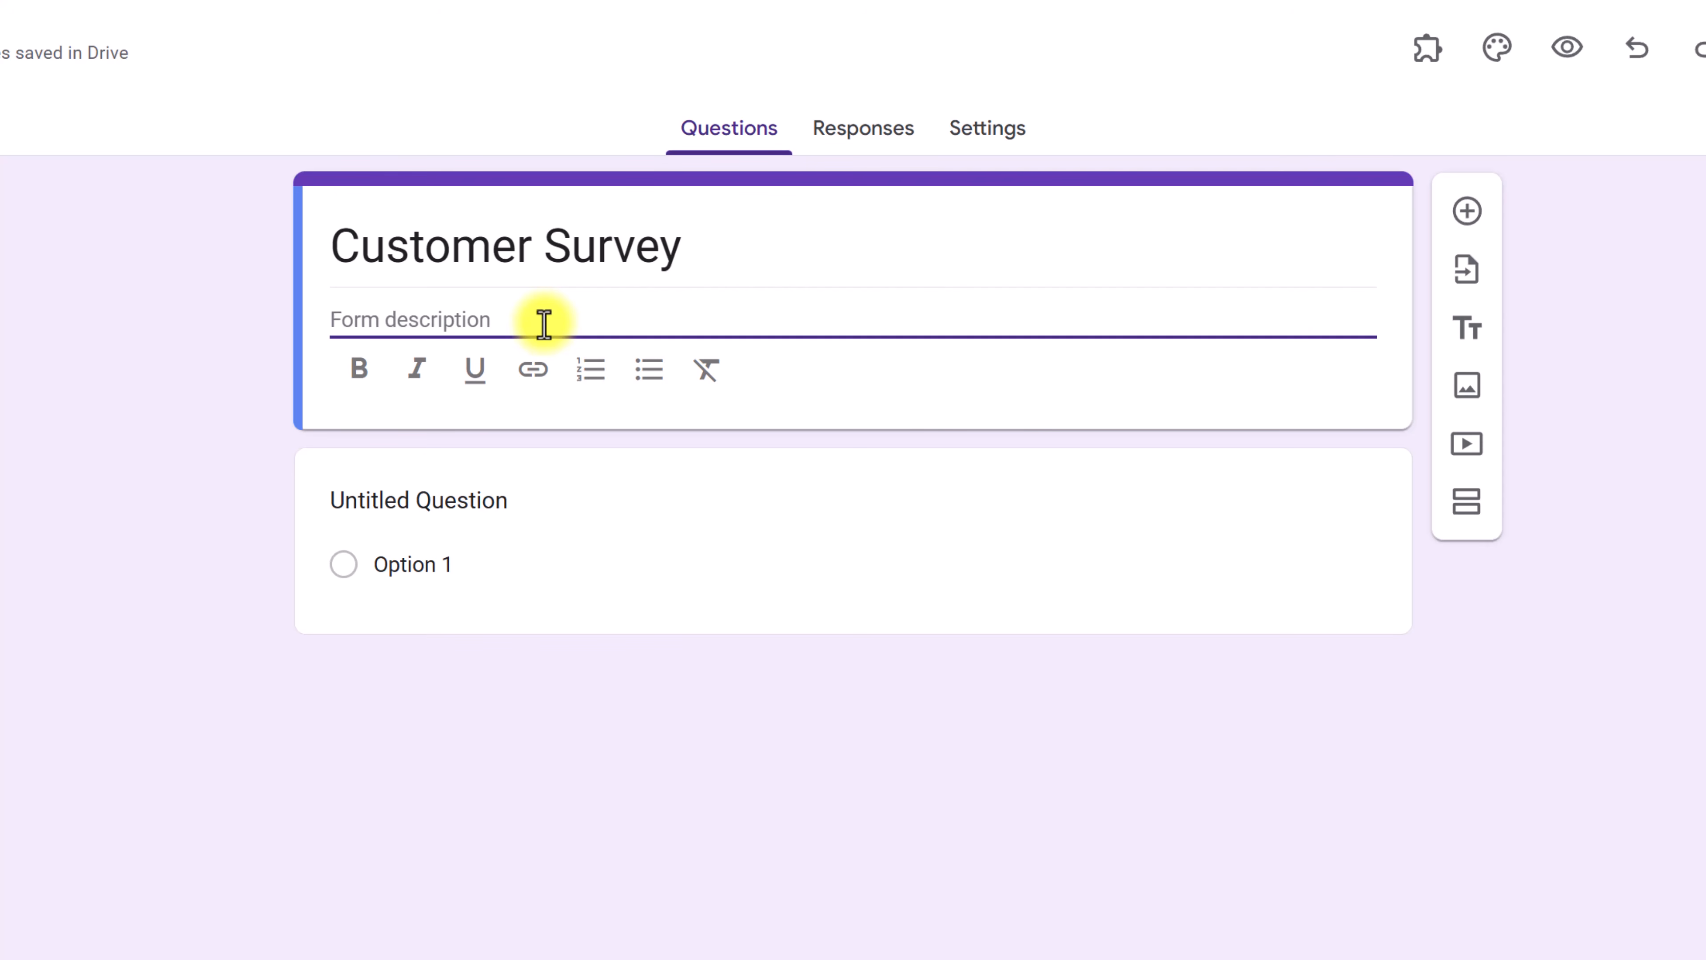
Enter the form description "Please take just 2 minutes to complete this form."
type("Please take just 2 minutes to complete this form.")
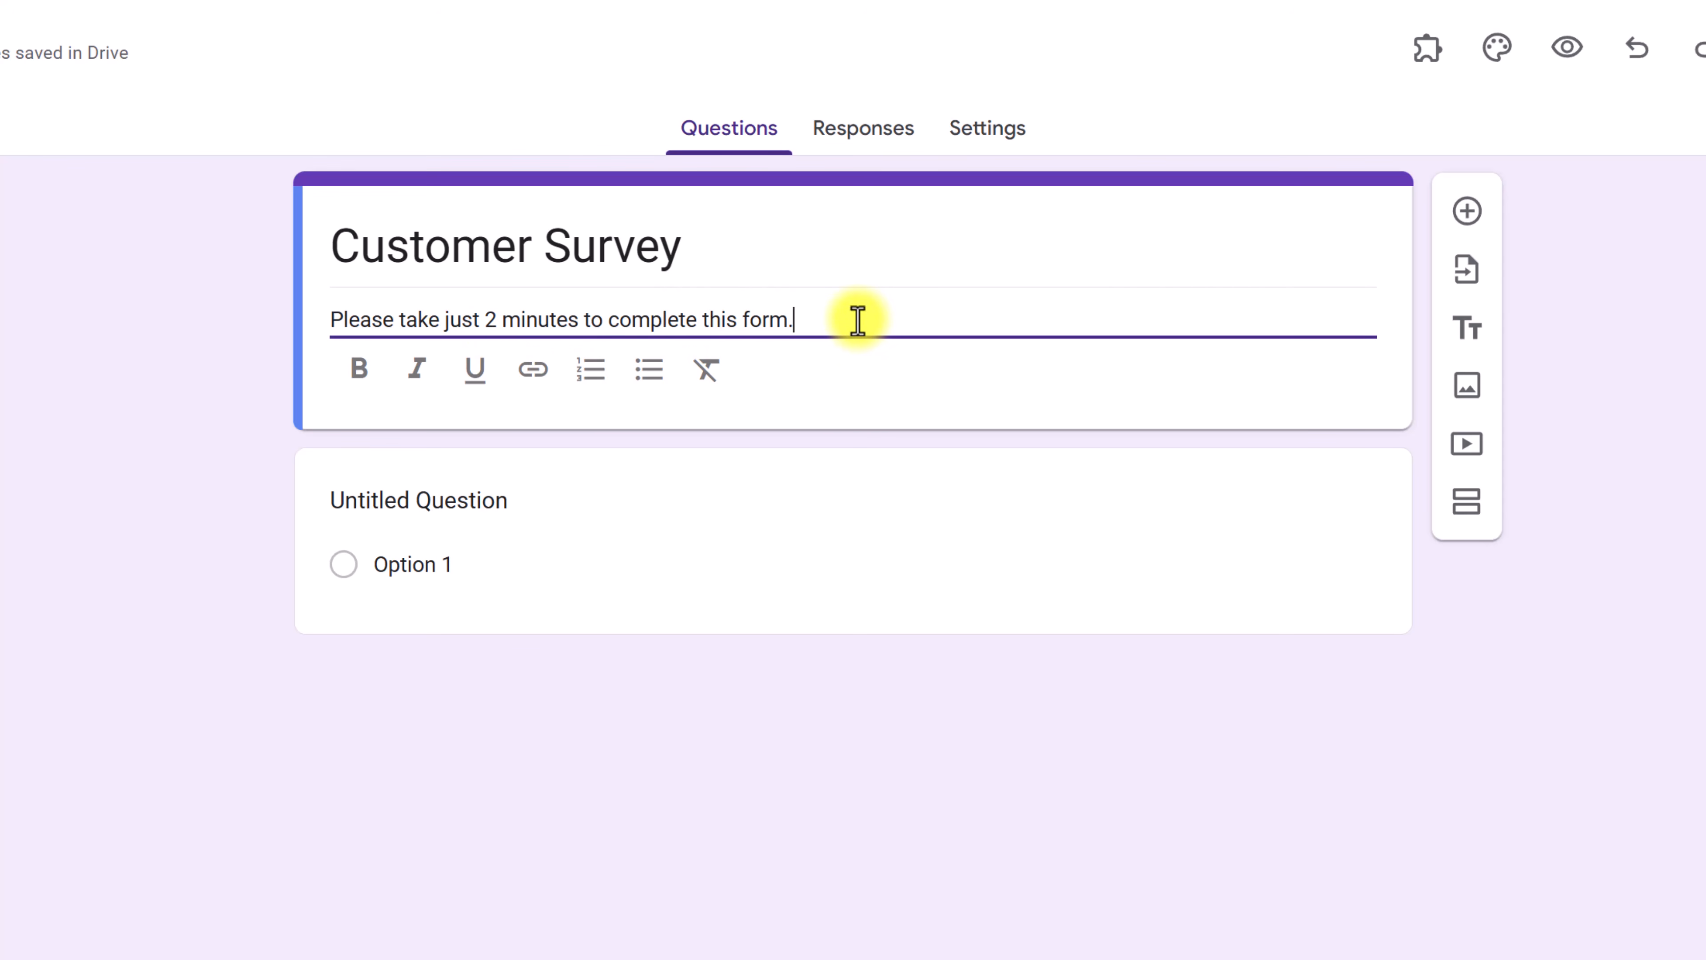
left_click(146, 356)
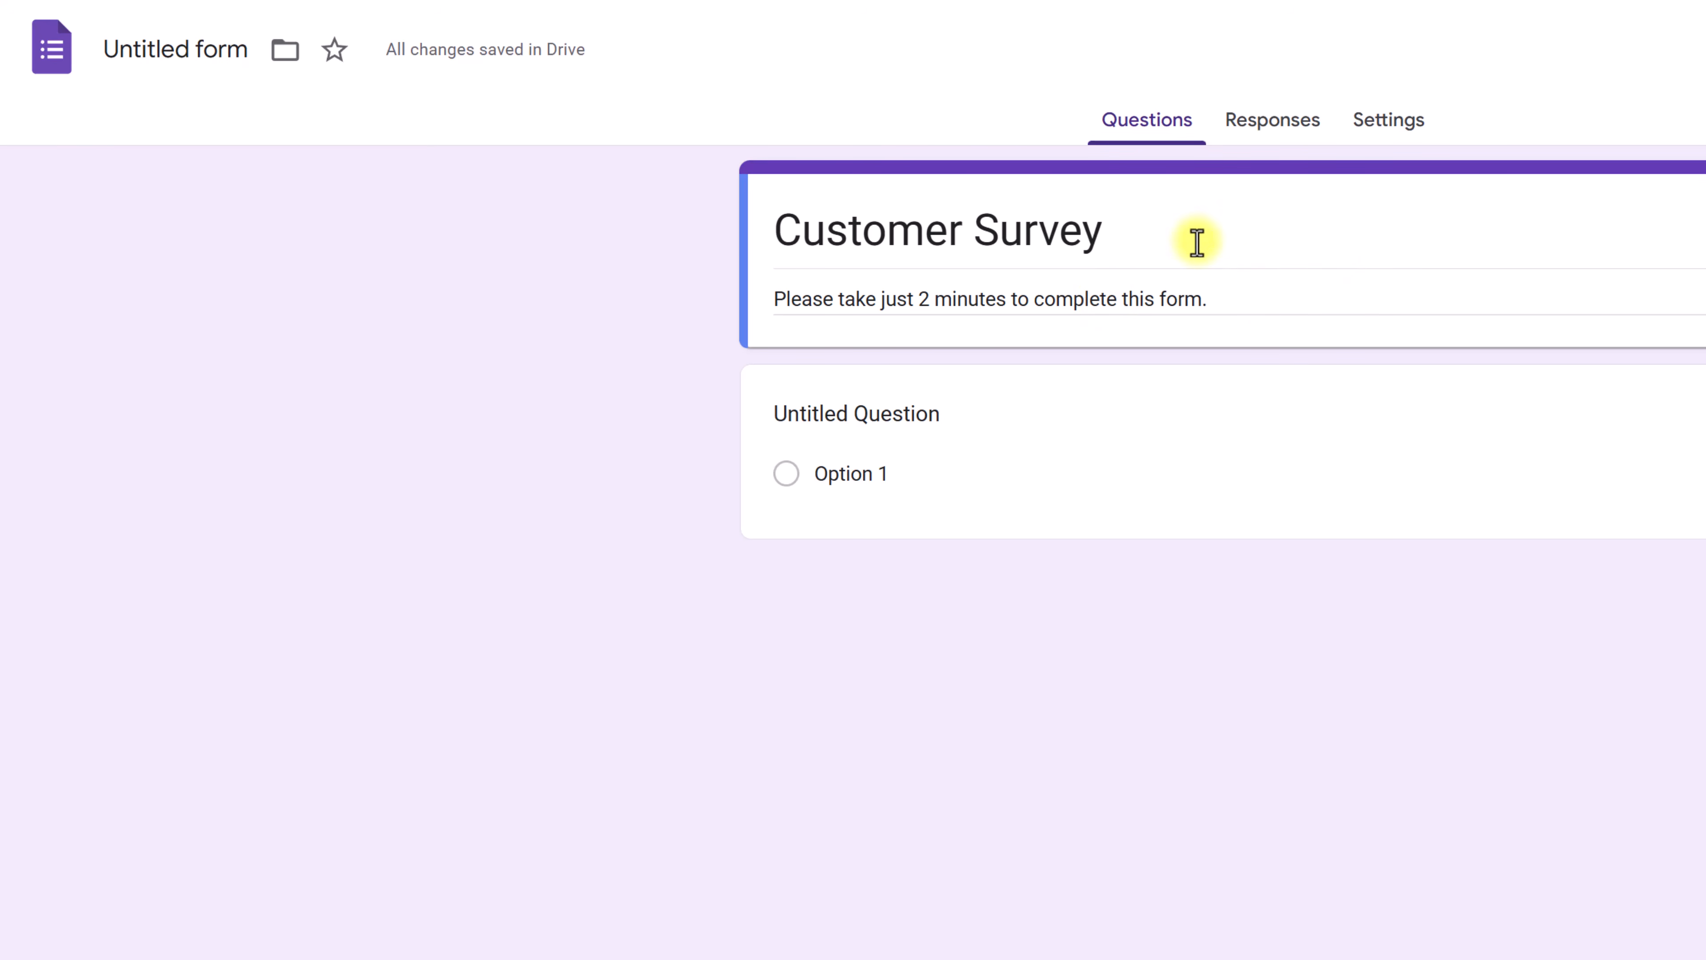
Name the untitled form file "Customer Survey Version 1", keeping "Customer Survey" as the title respondents see
left_click(154, 51)
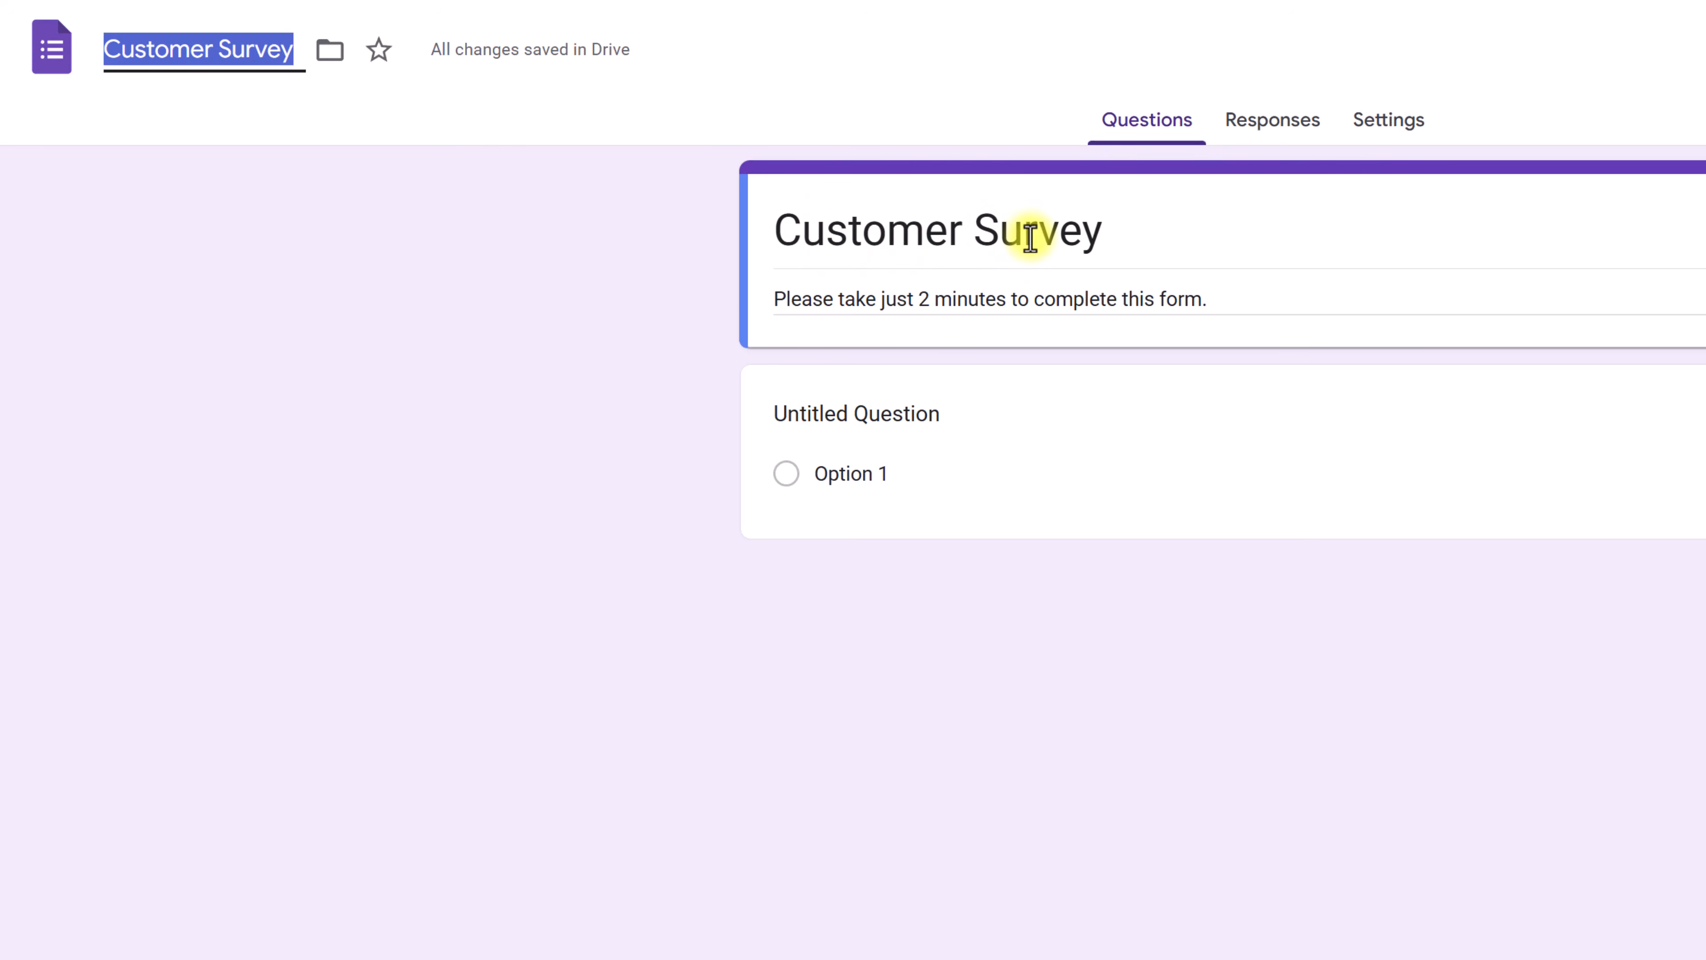
left_click(283, 54)
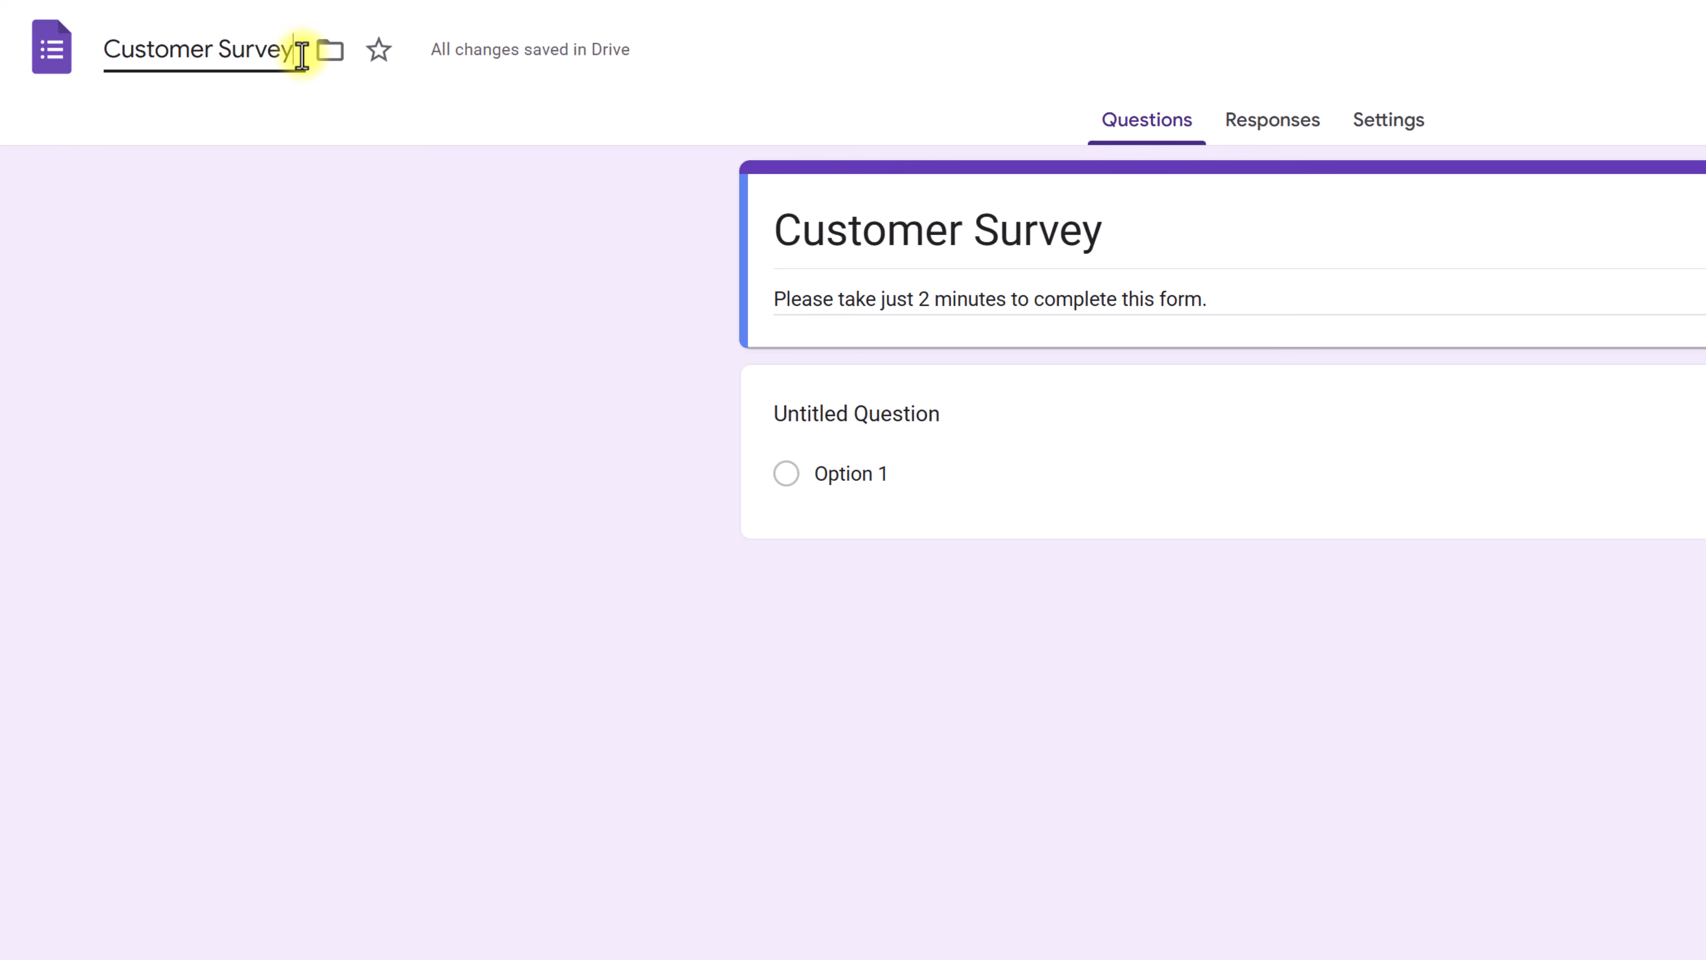
type("Version")
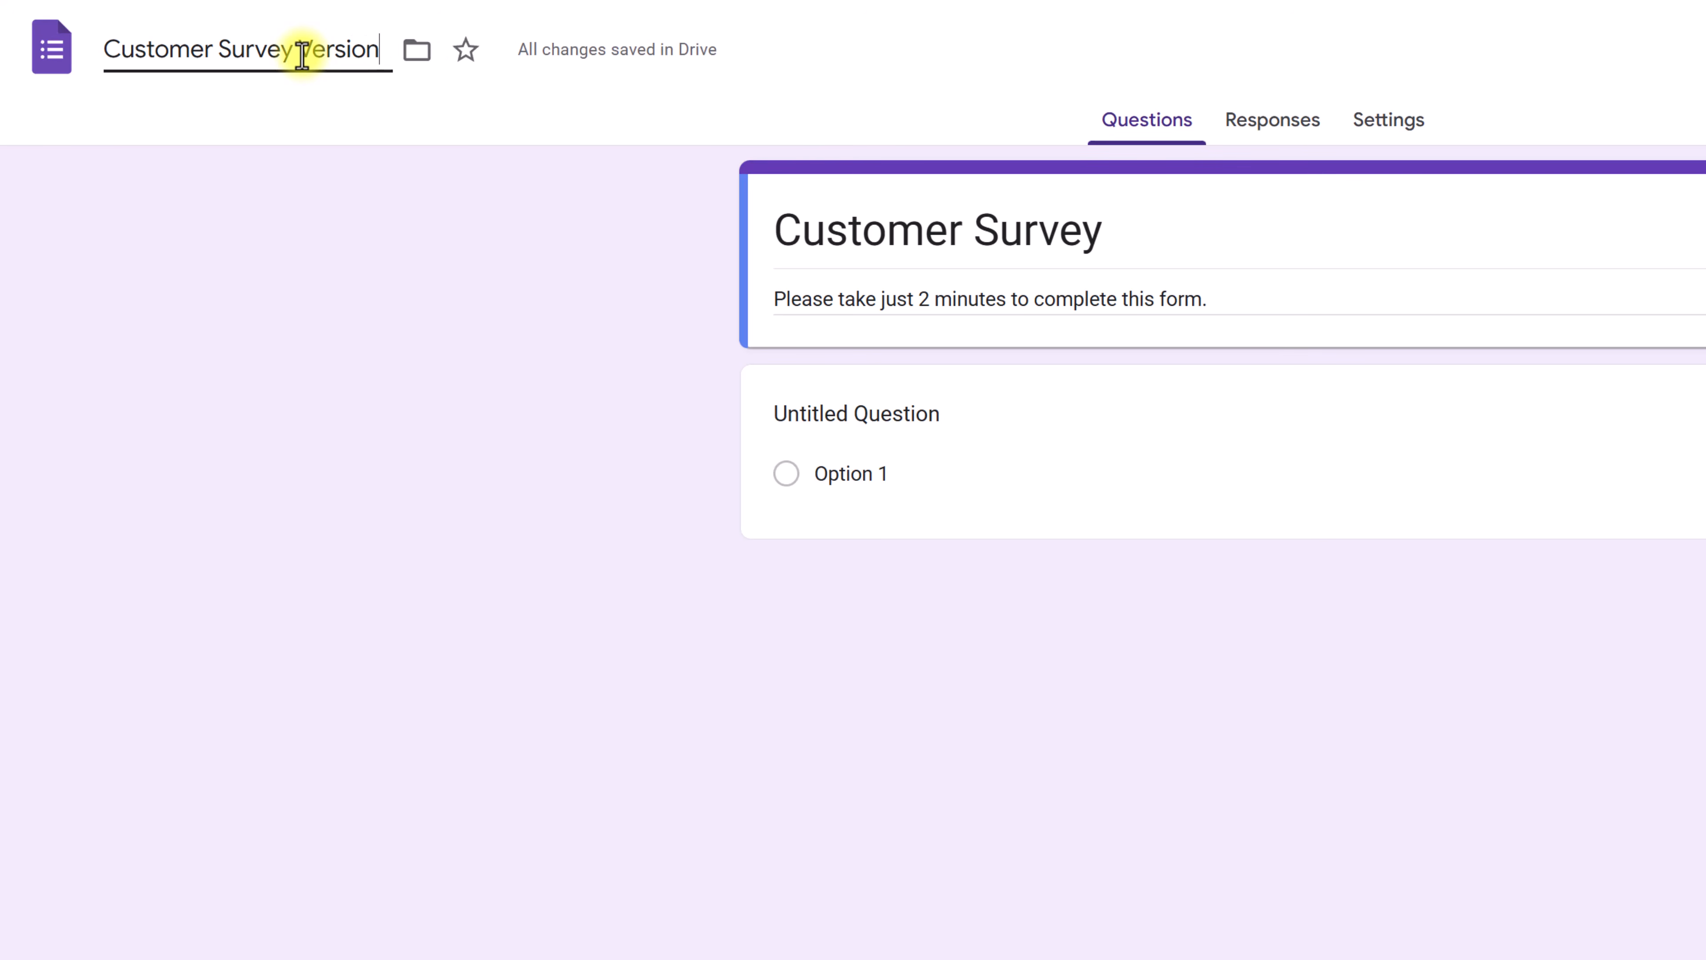
type(" 1")
left_click(239, 252)
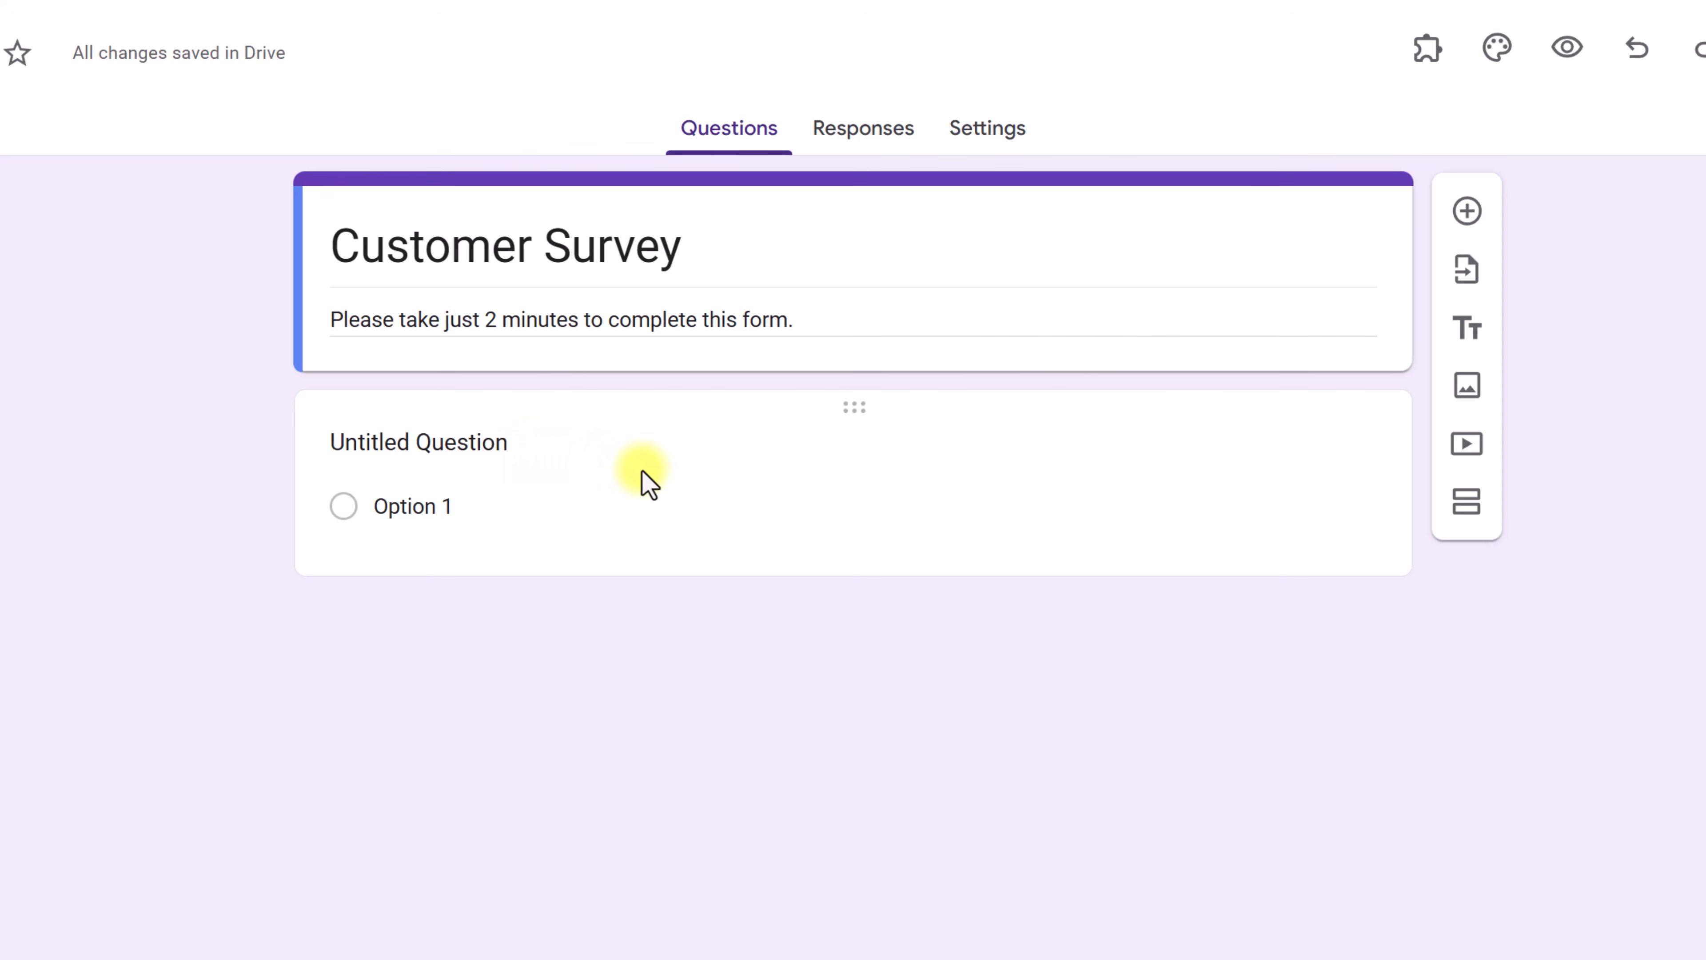
Replace the untitled question's text with "First Name" as a short-answer question and look over the available question types
left_click(700, 416)
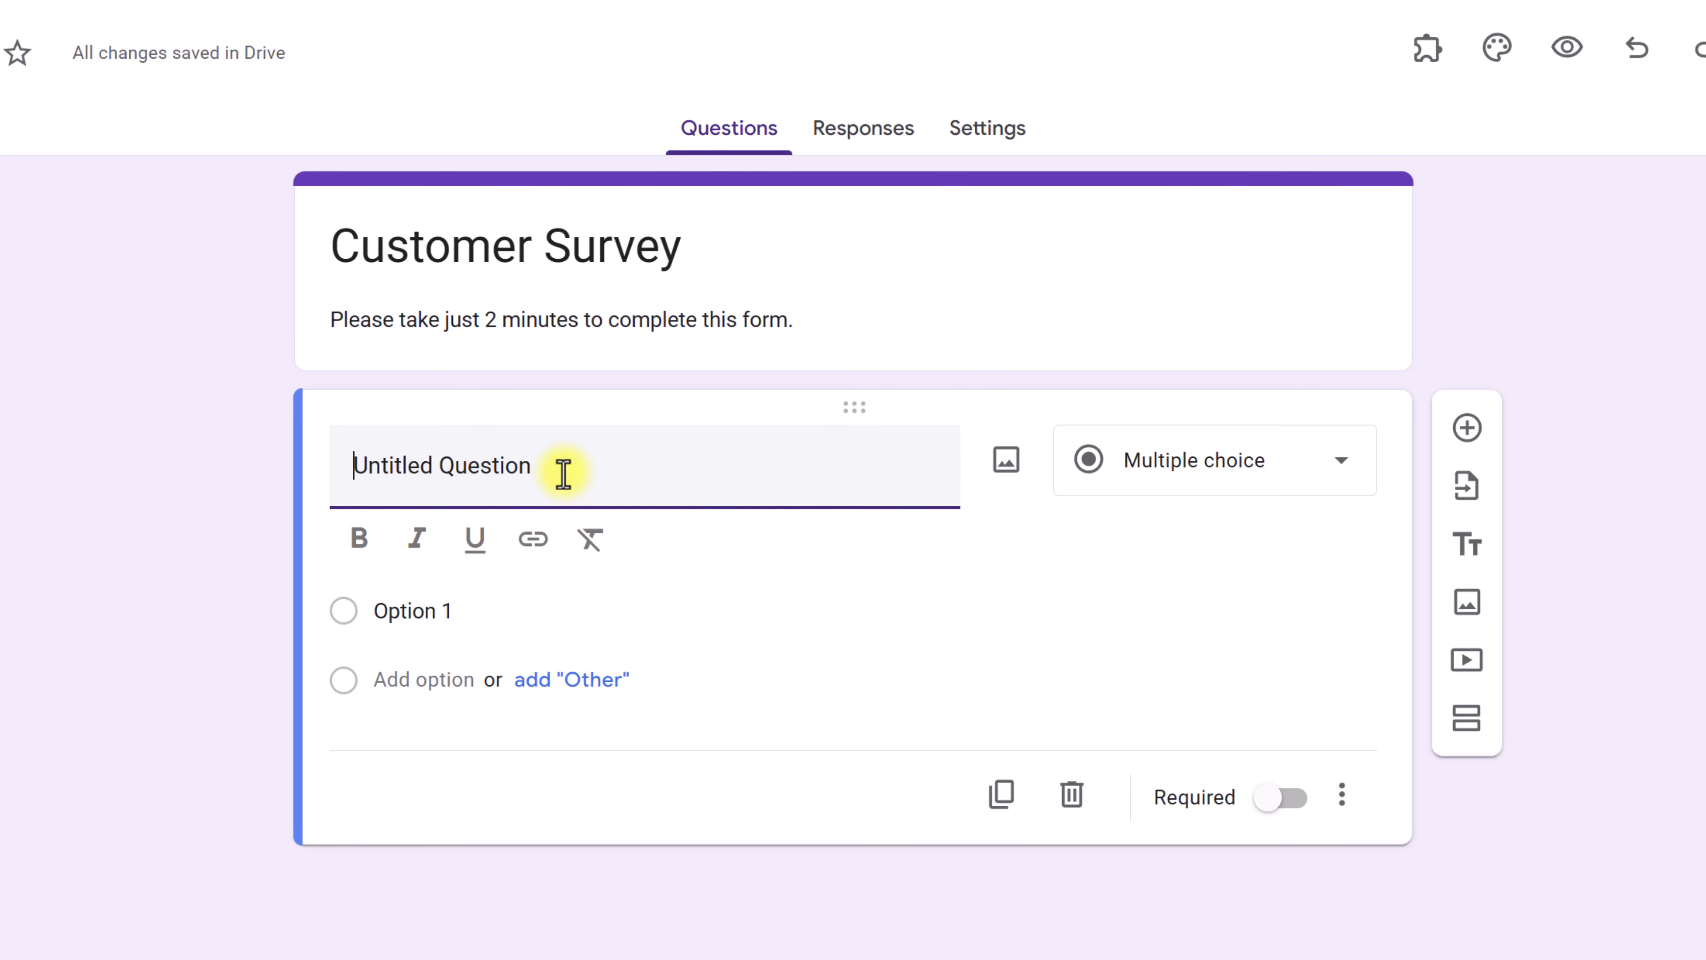
left_click_drag(563, 474, 252, 489)
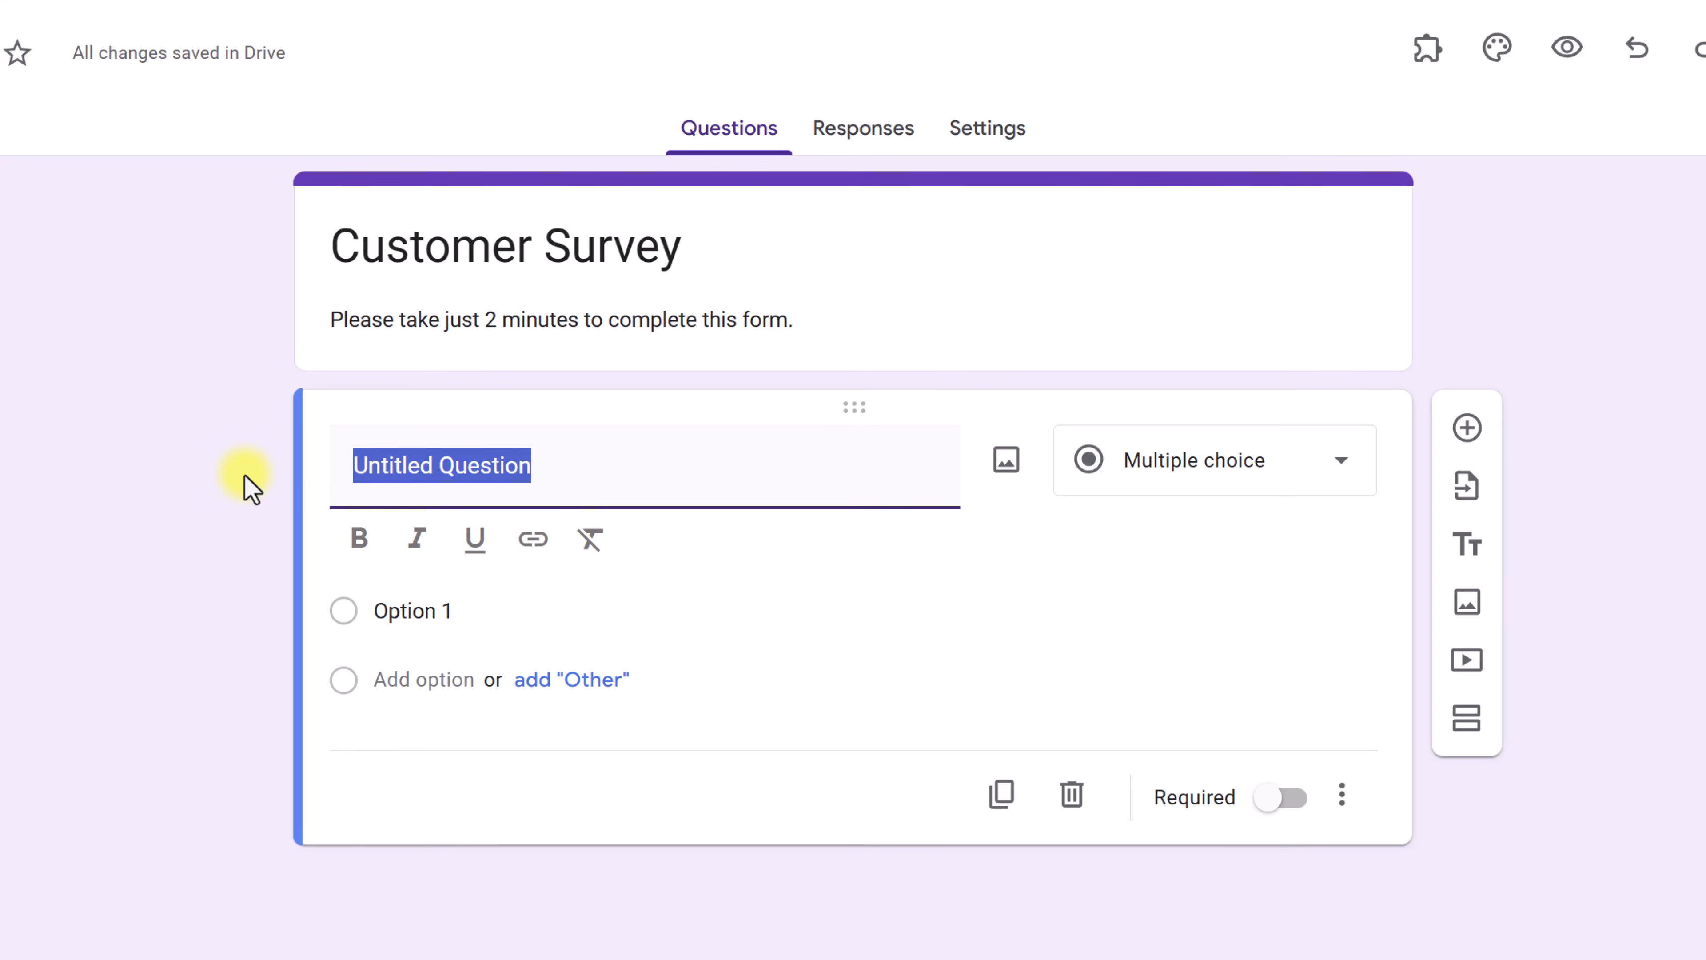
type("First Name")
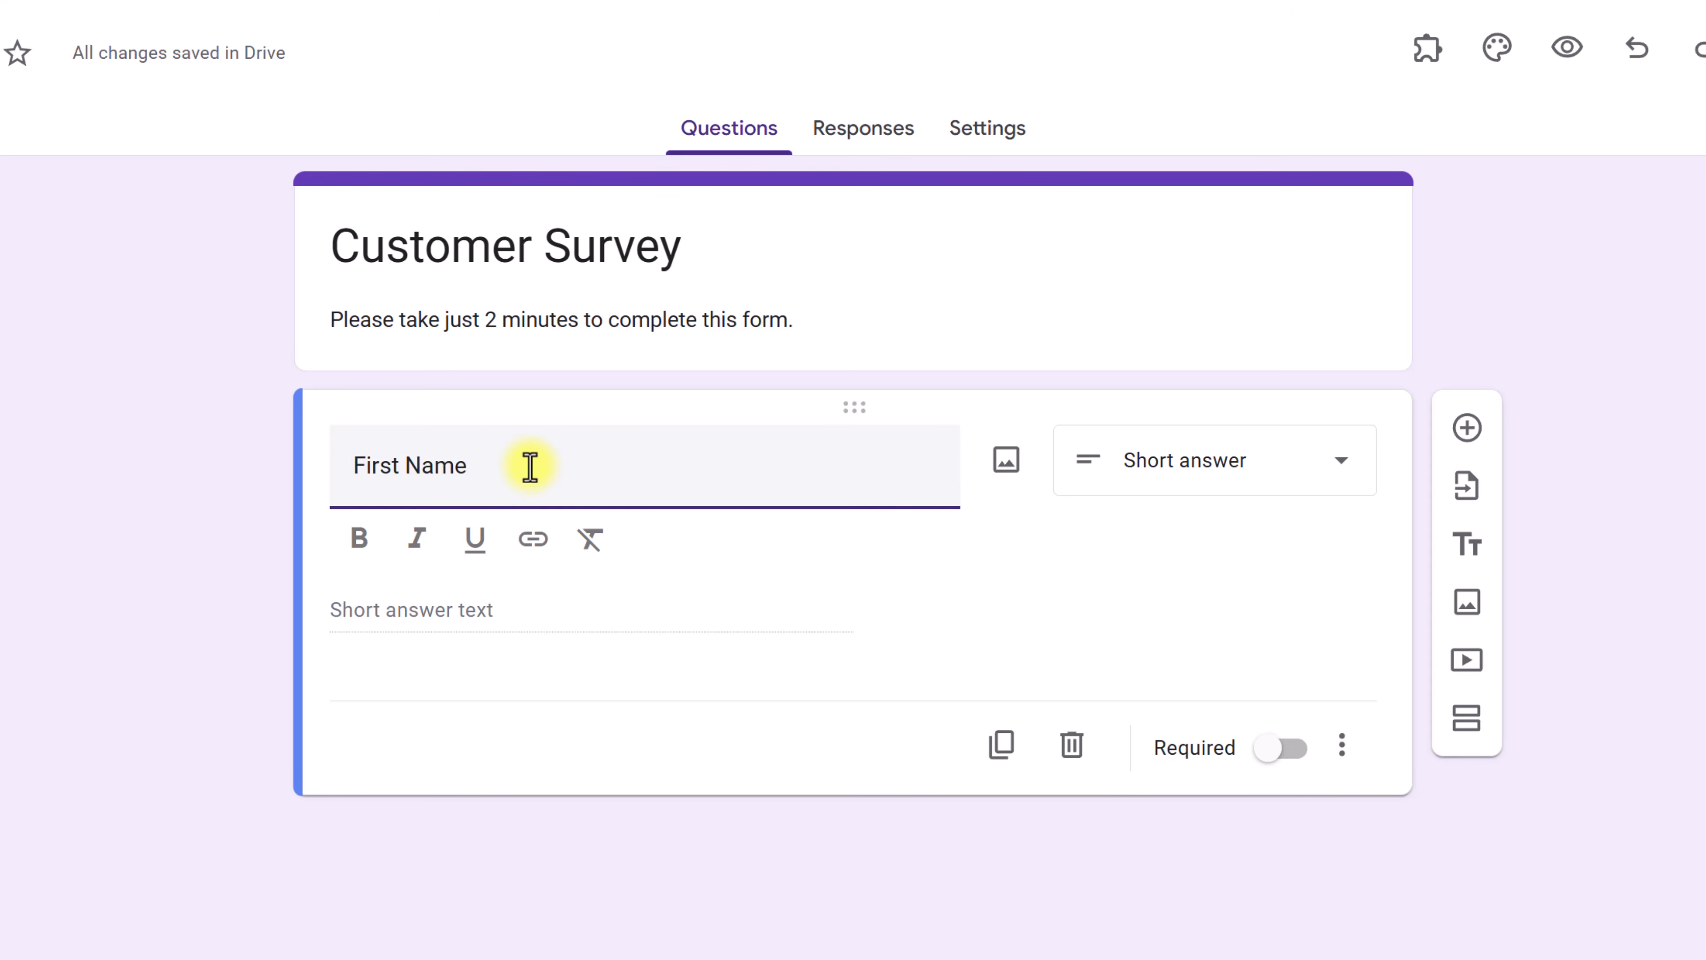
left_click(1344, 465)
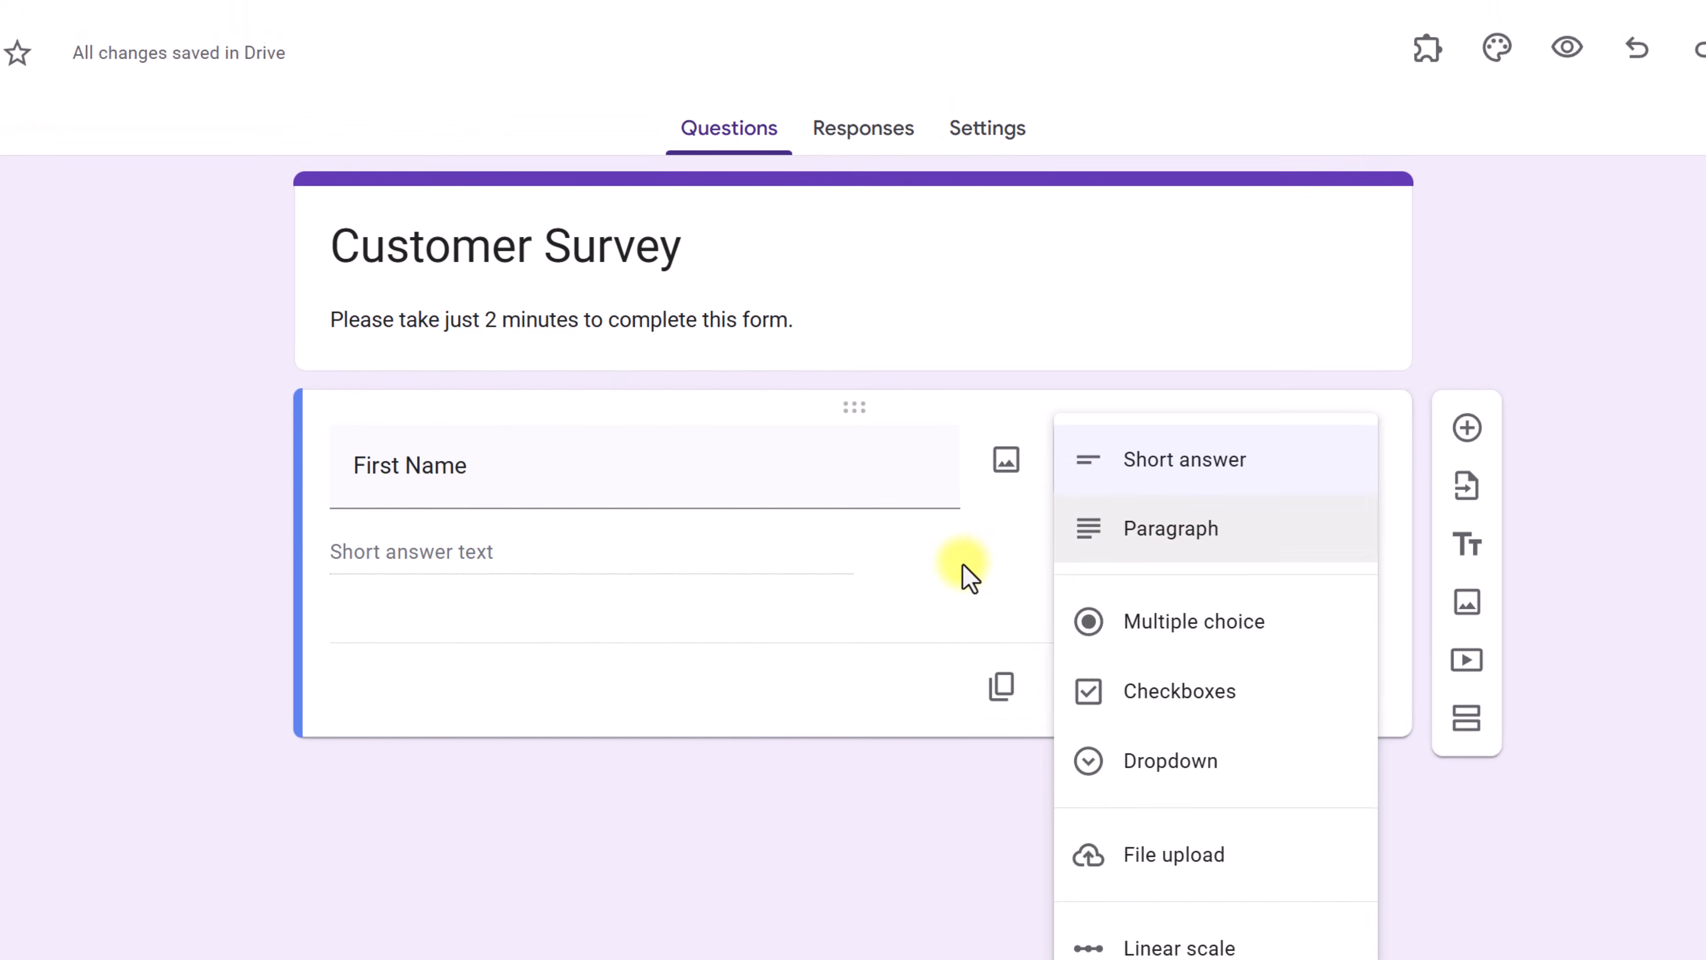
left_click(962, 565)
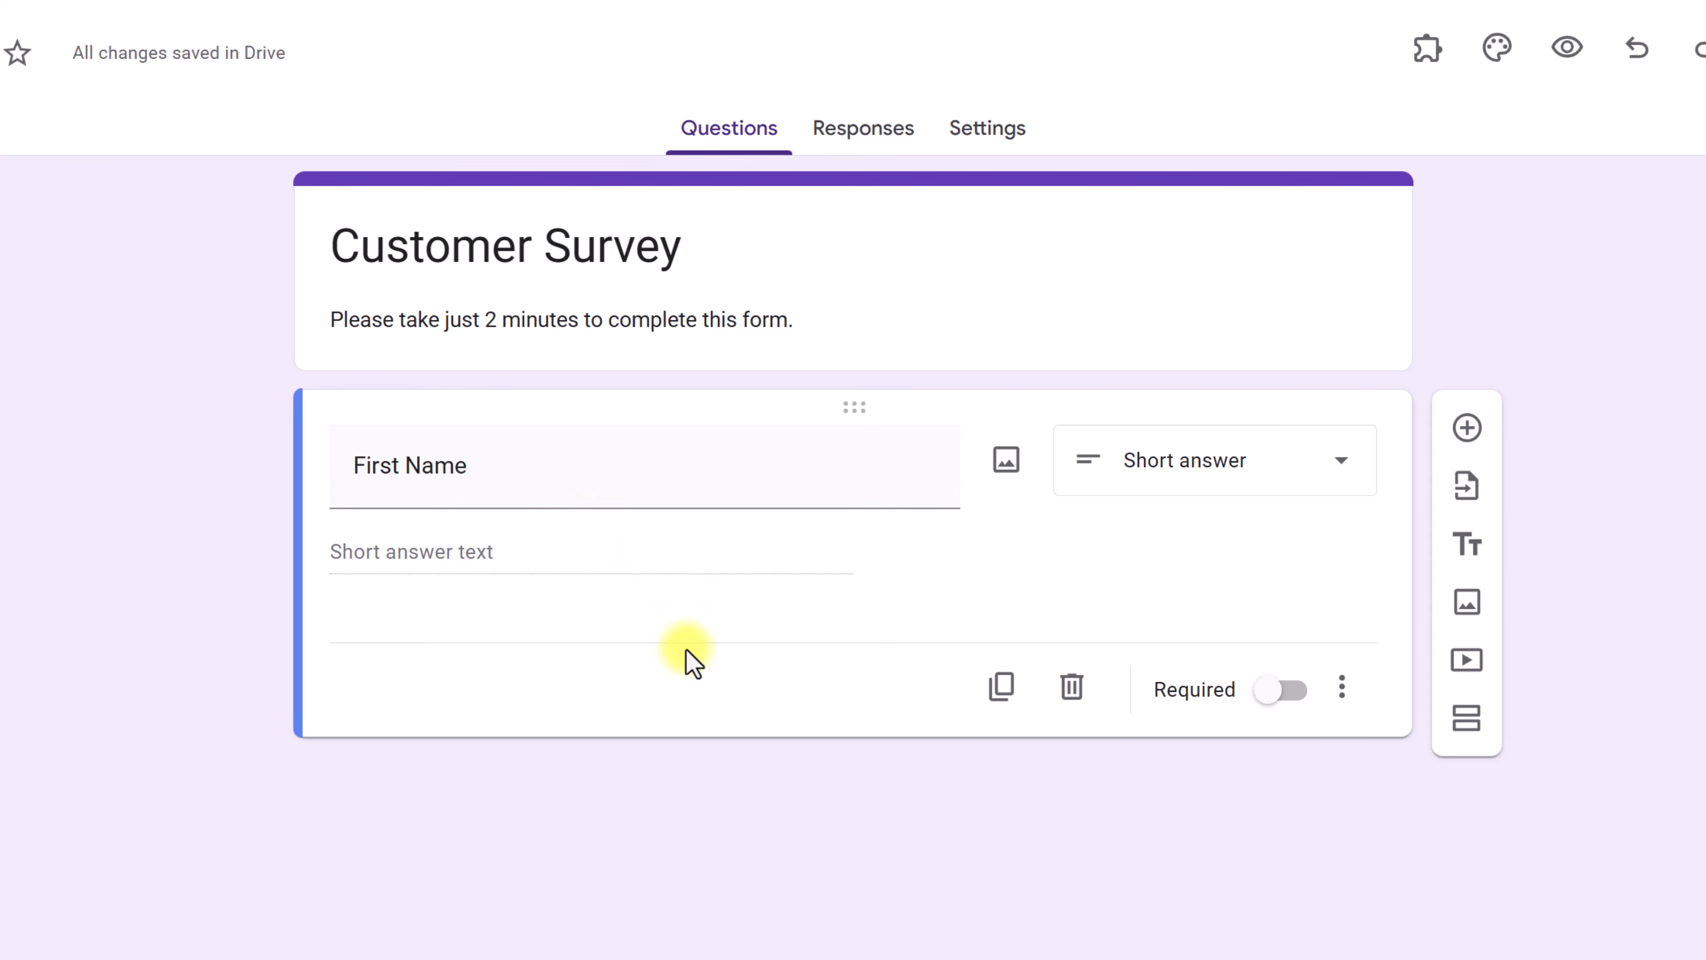
Duplicate the "First Name" question and retitle the copy "Last Name"
left_click(1003, 696)
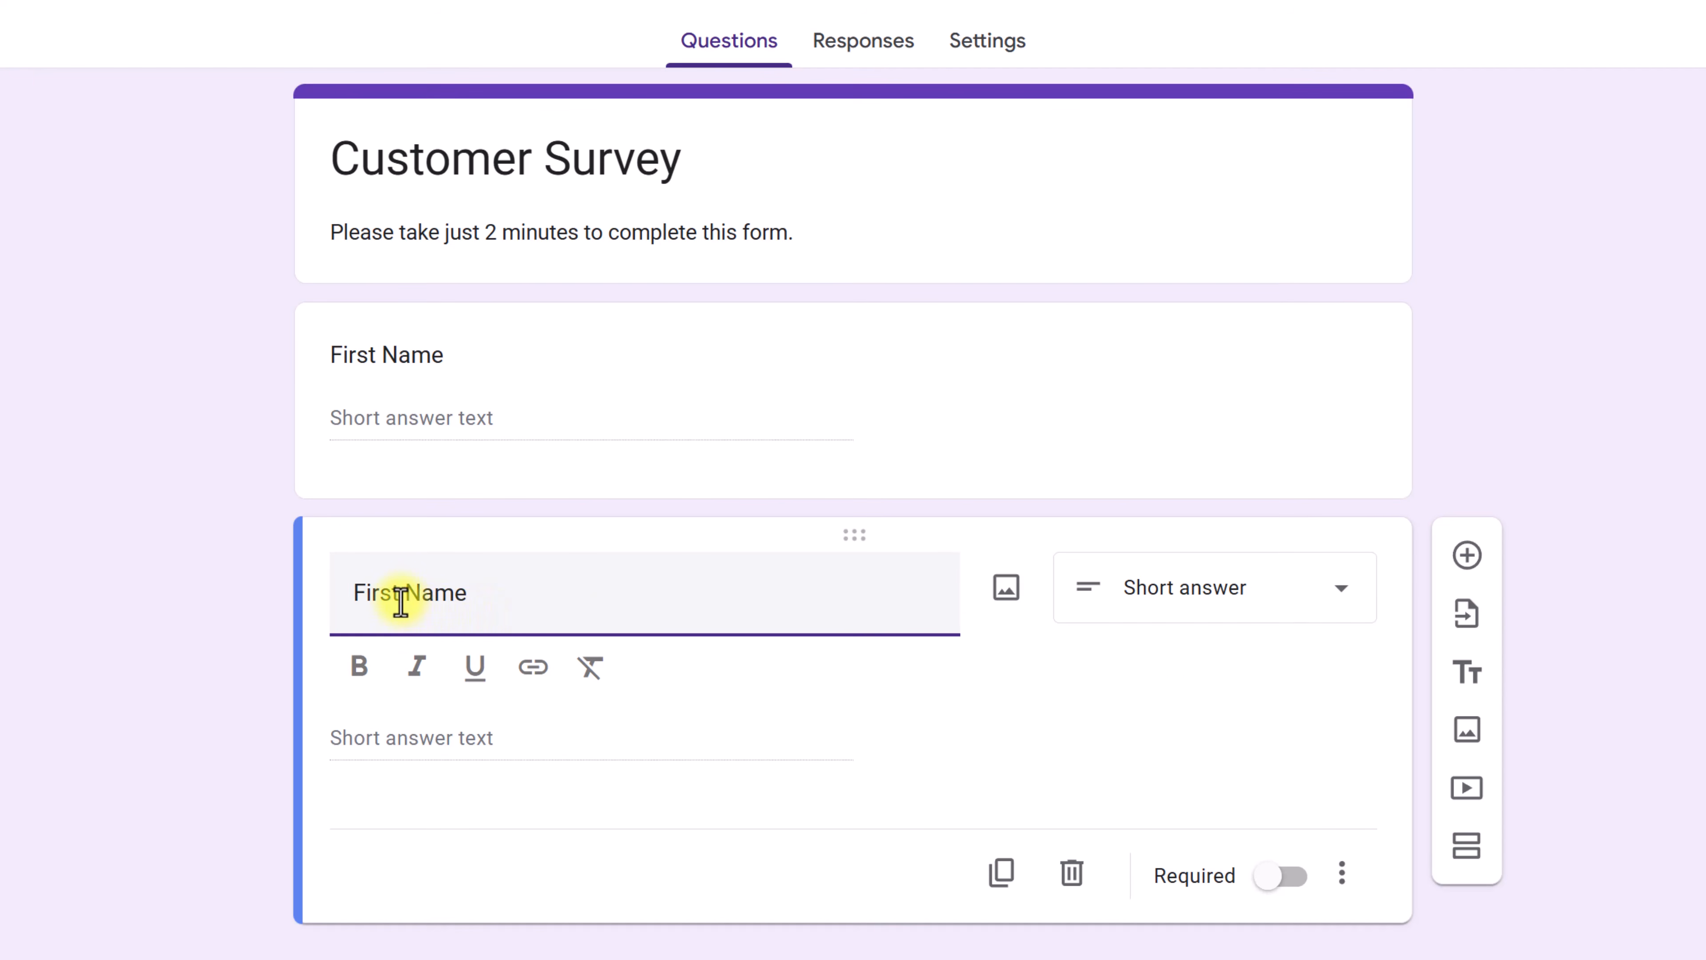
left_click_drag(398, 595, 273, 594)
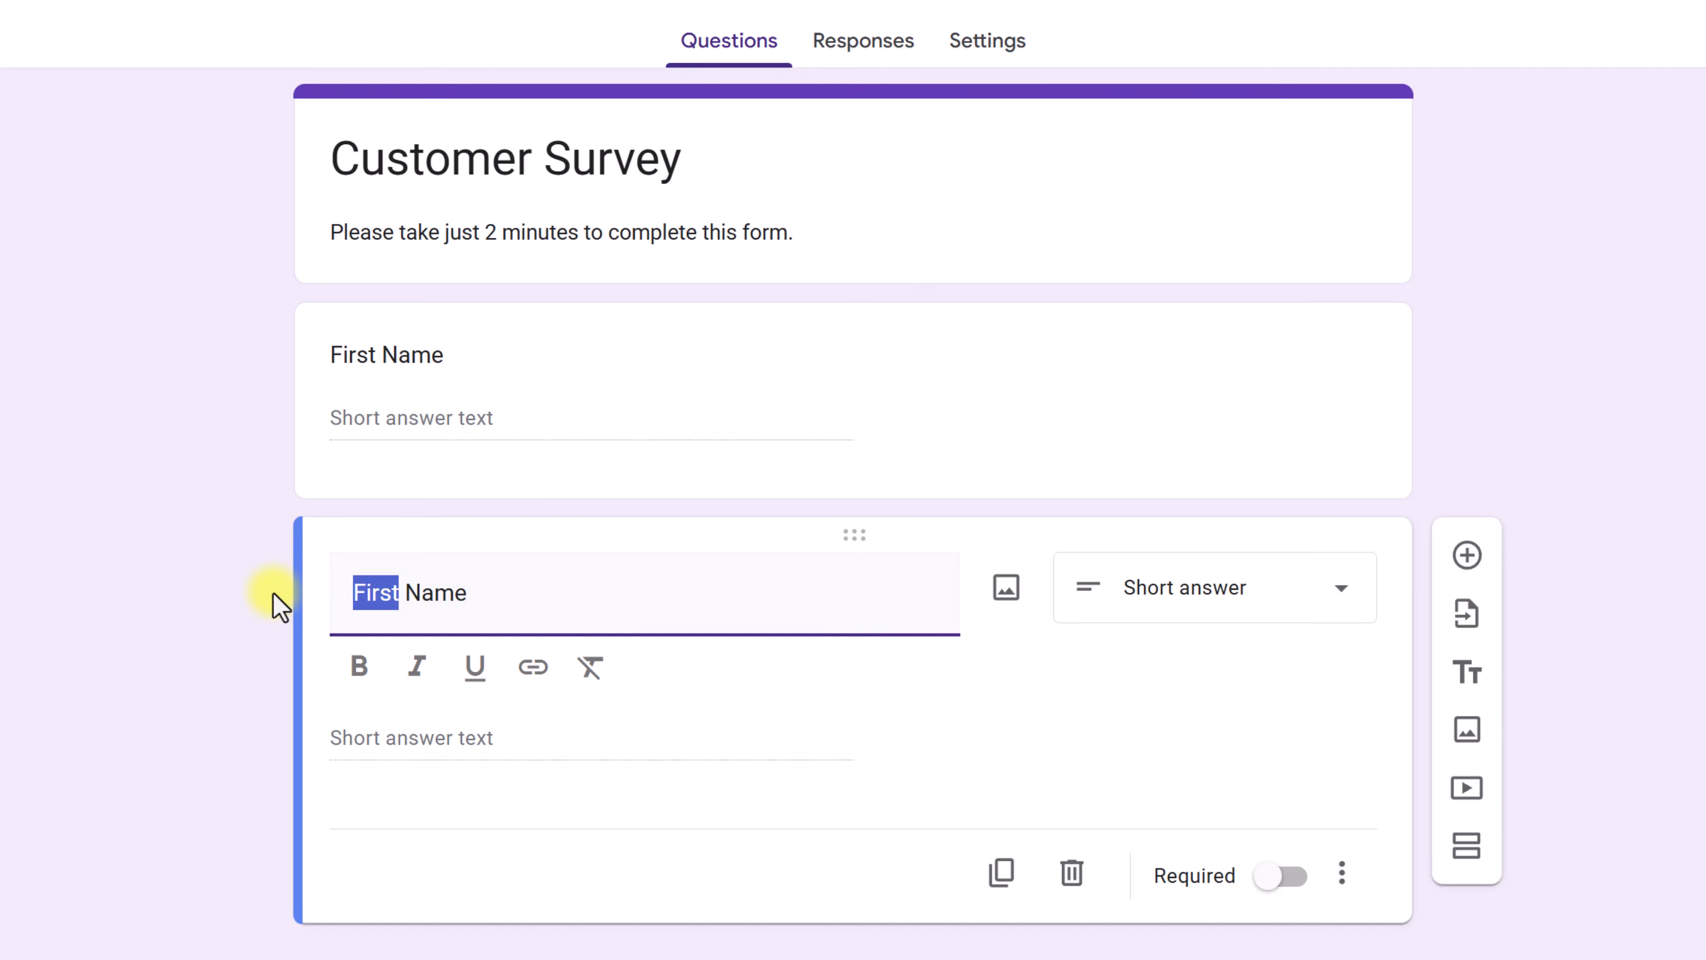
type("Last")
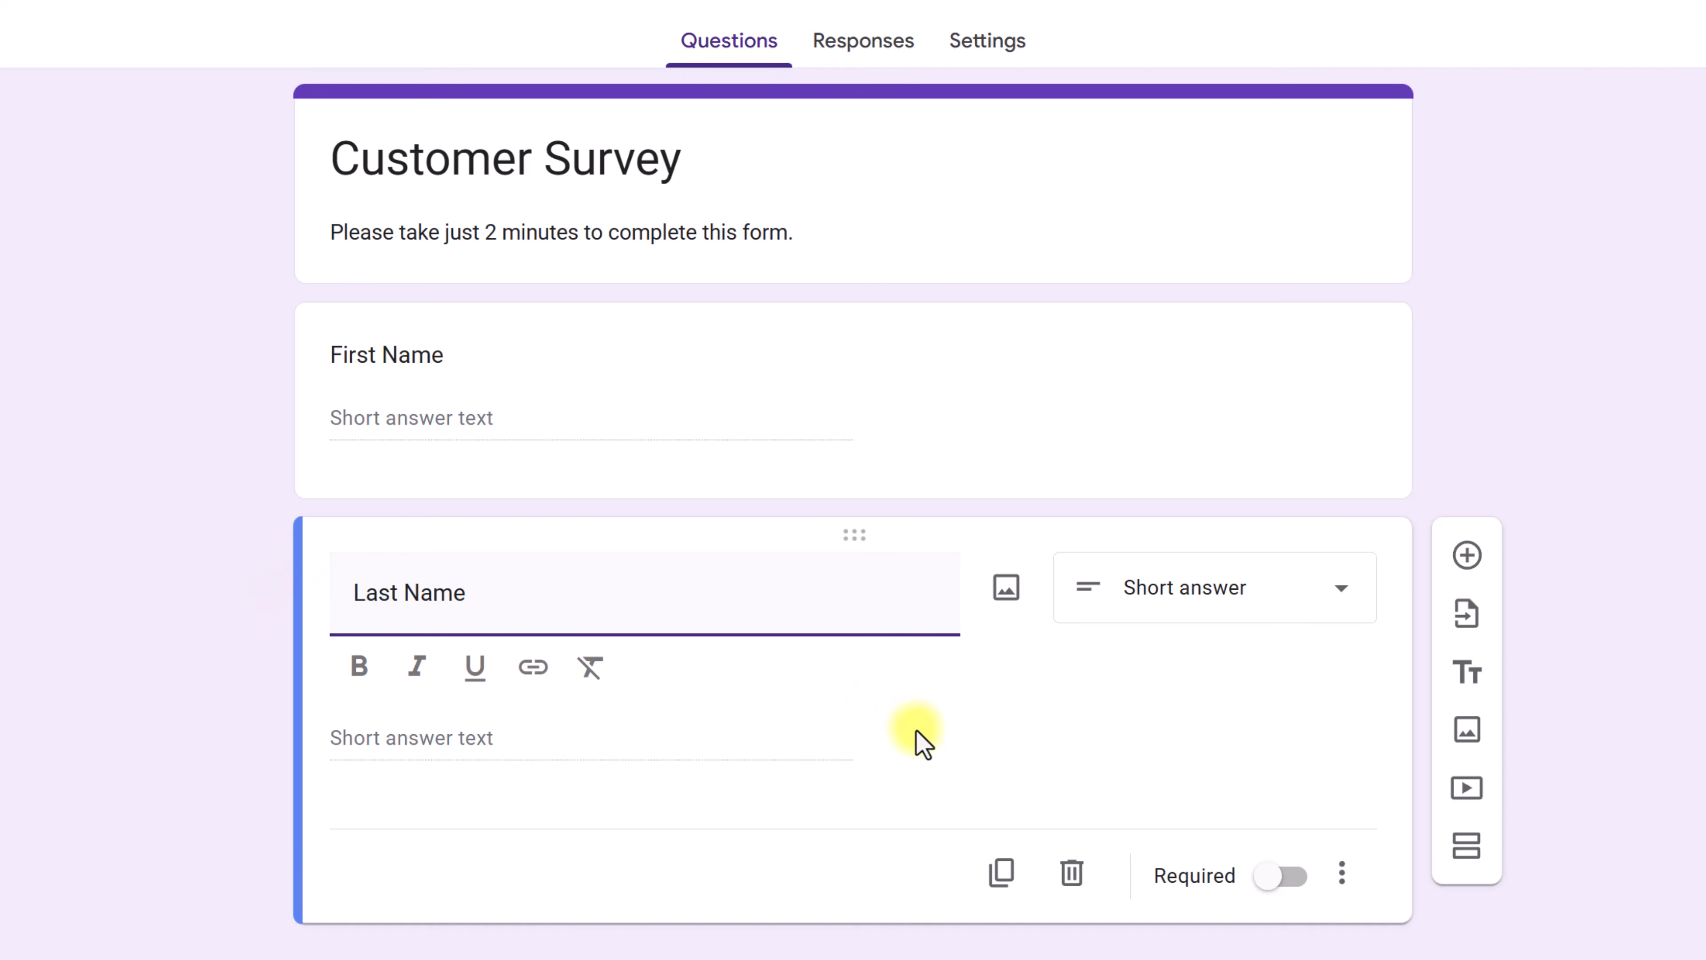
left_click(1037, 738)
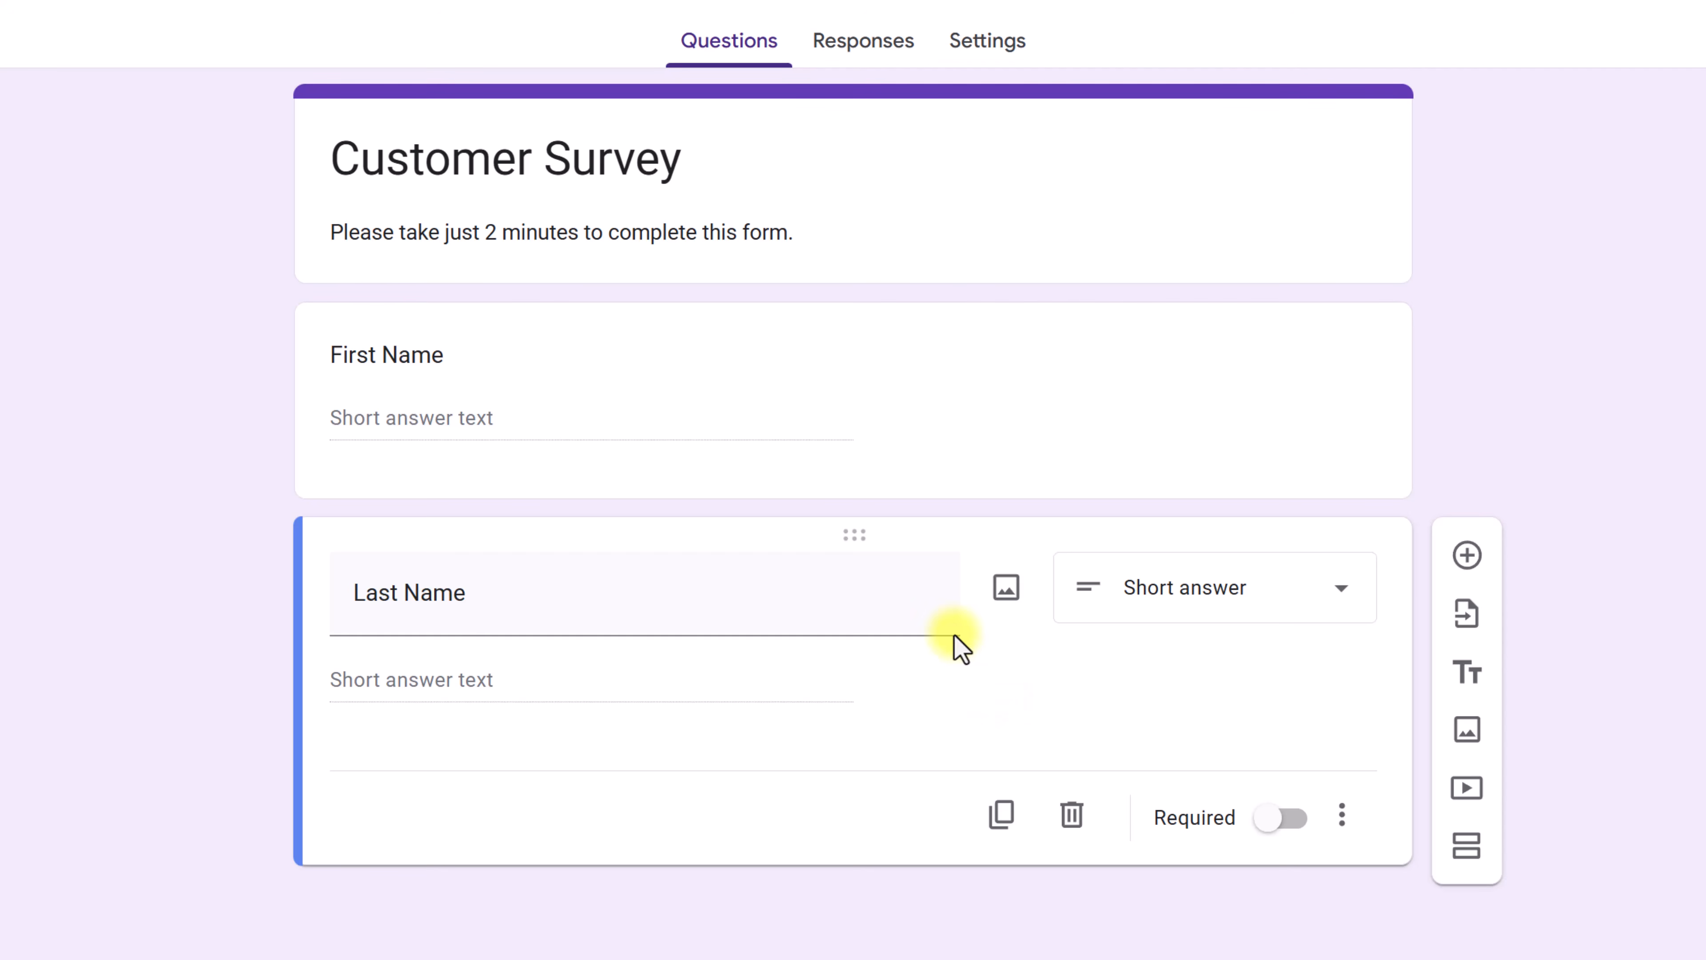
Make both the "First Name" and "Last Name" questions required
left_click(873, 467)
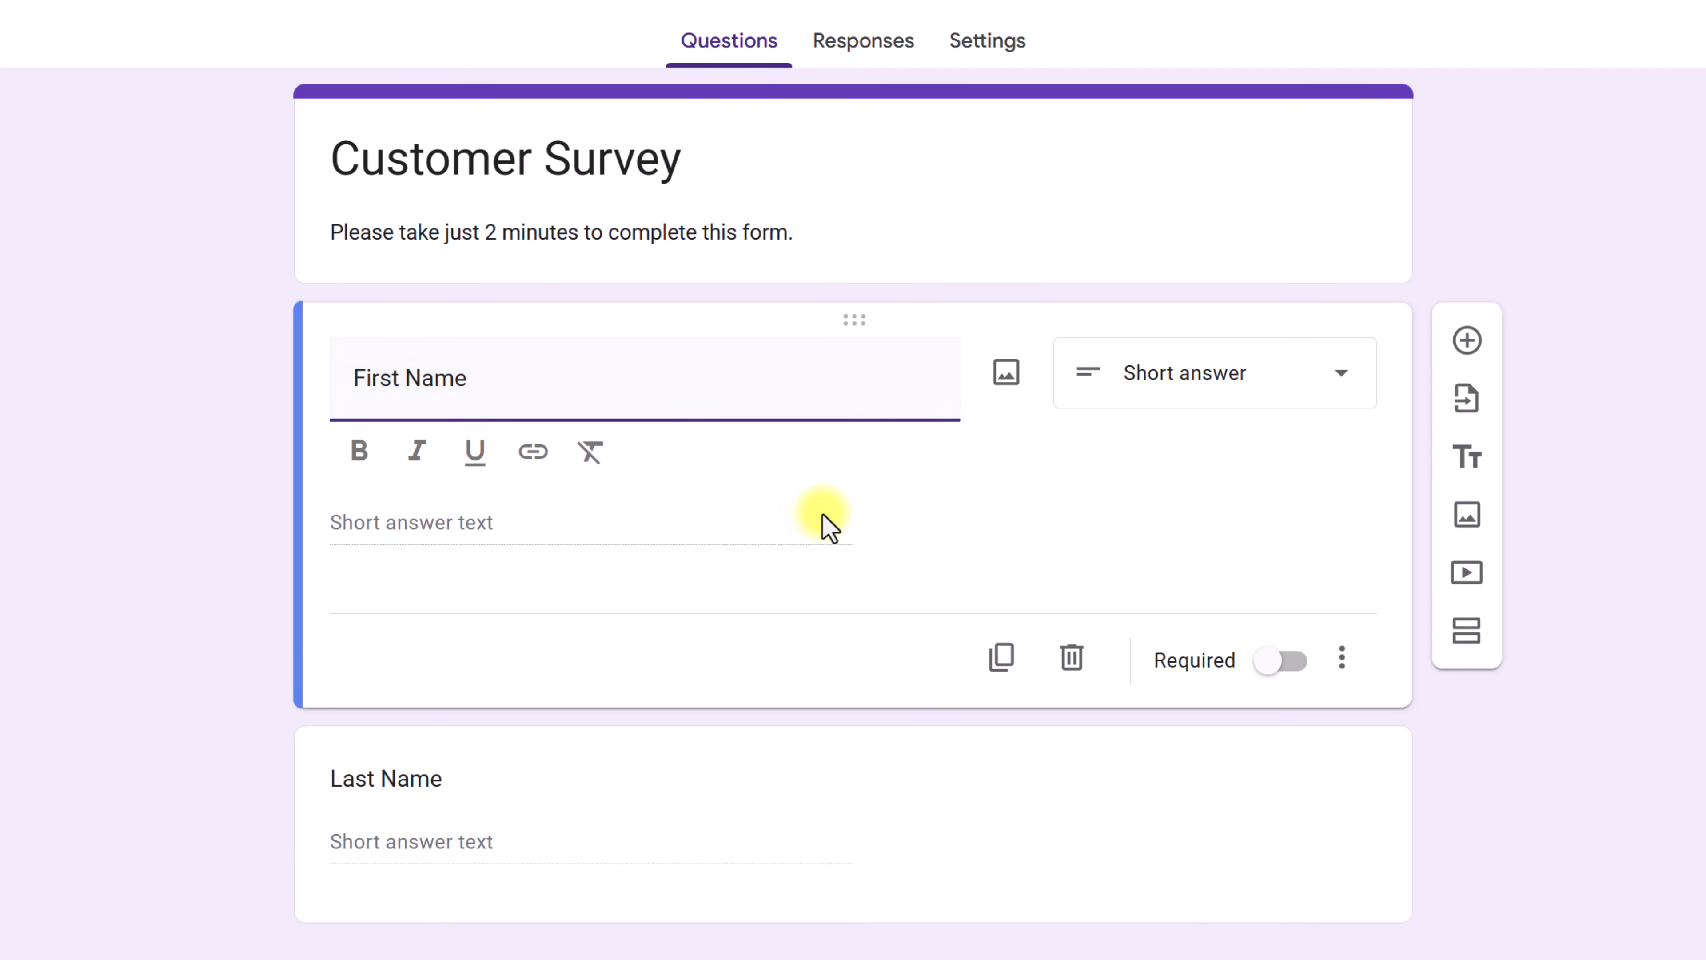
left_click(1281, 660)
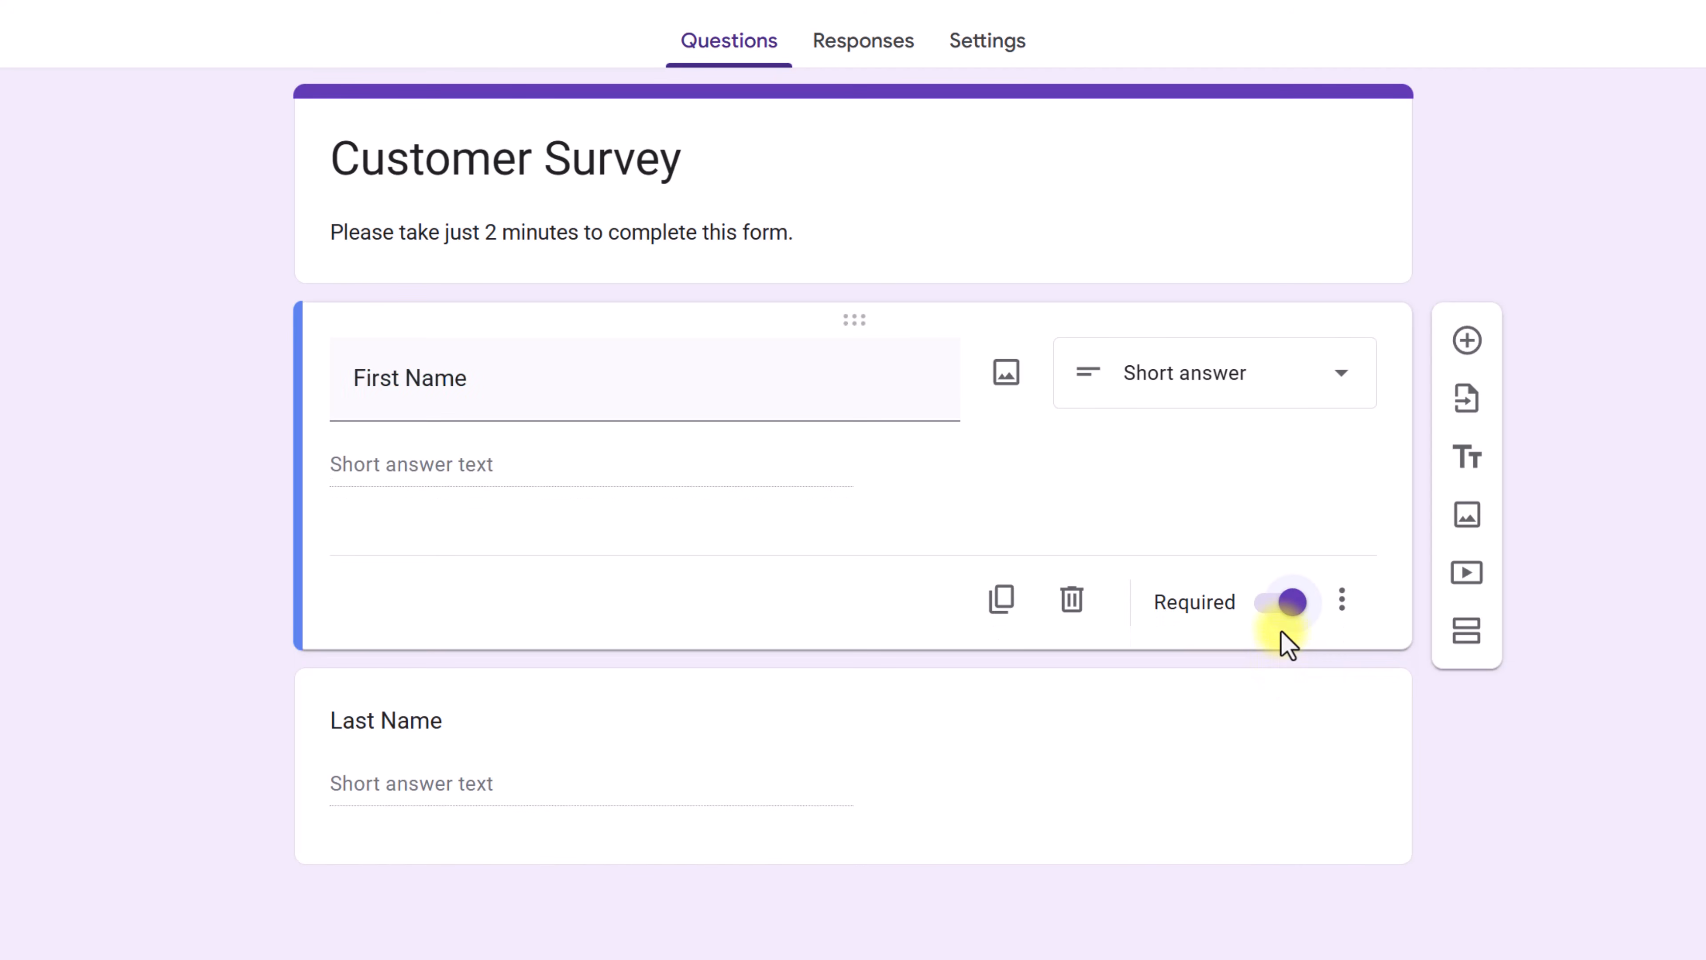
left_click(915, 759)
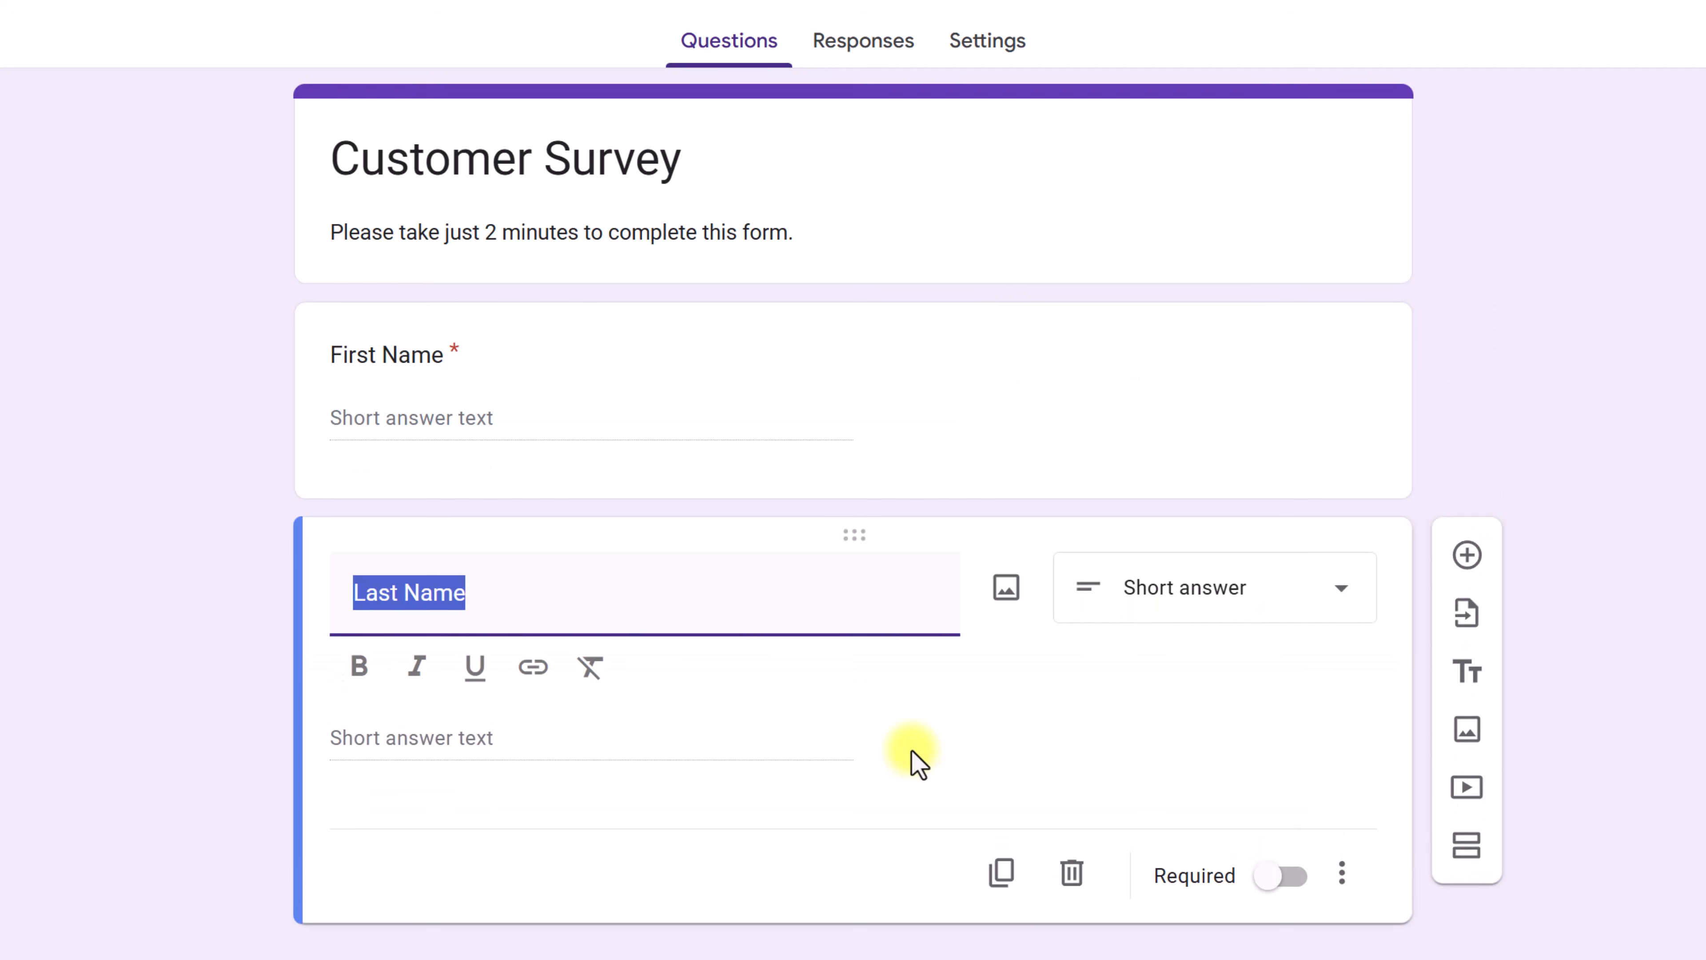
left_click(1283, 876)
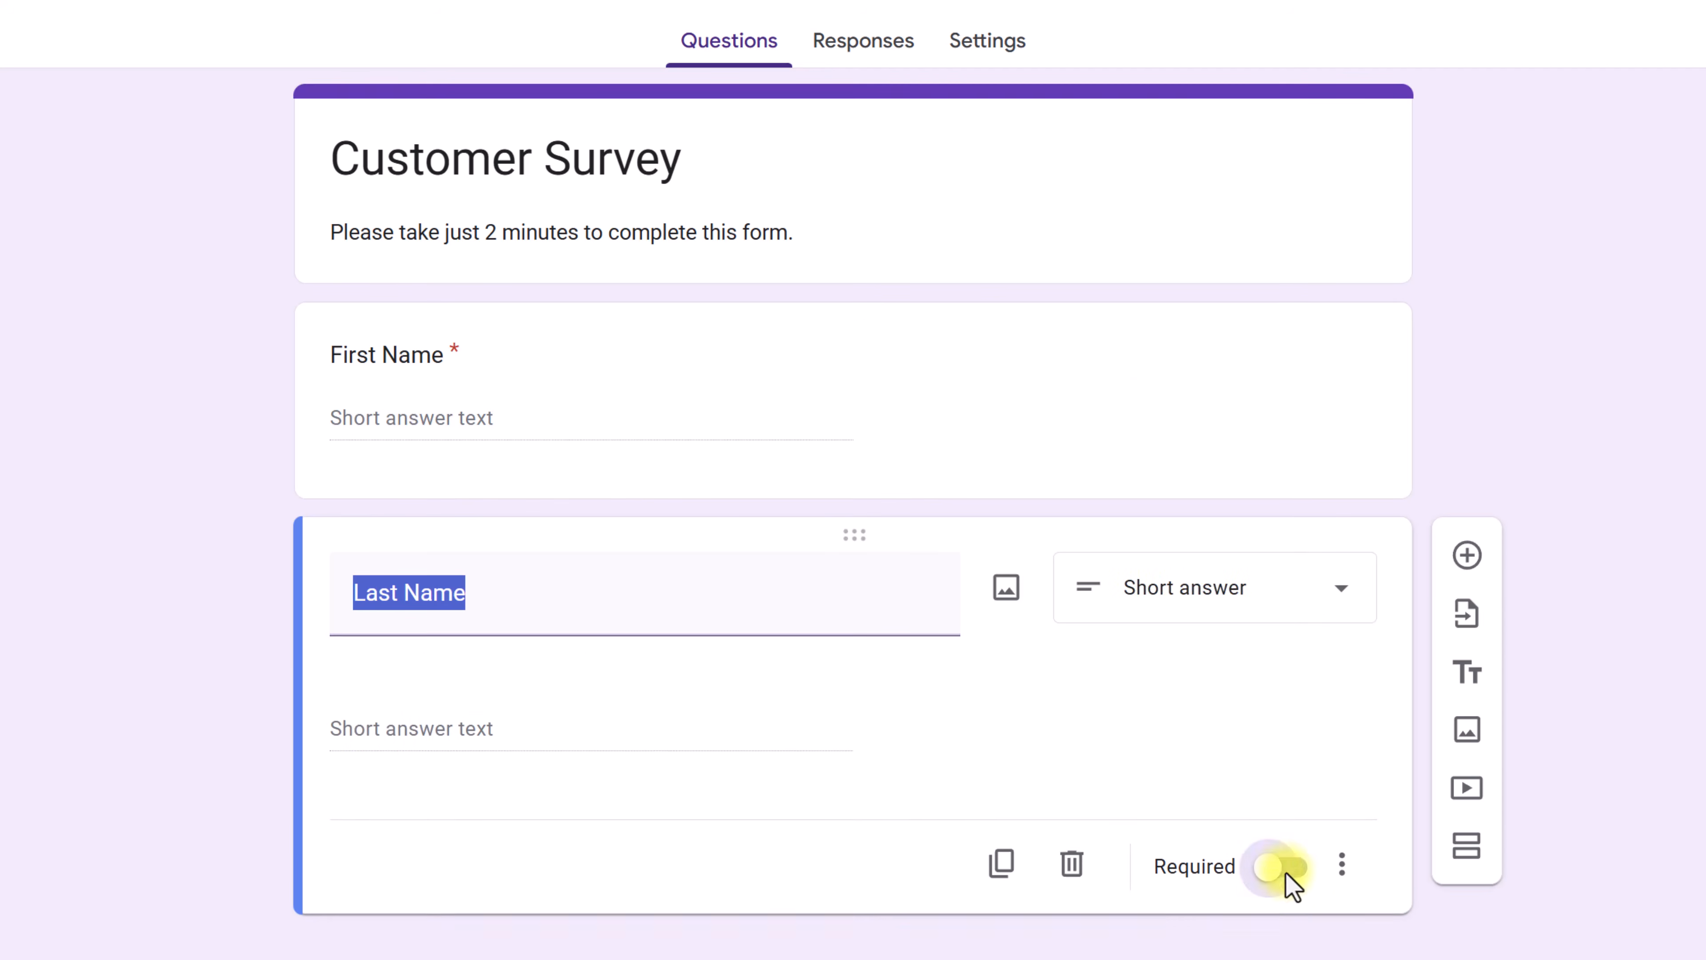
left_click(1276, 821)
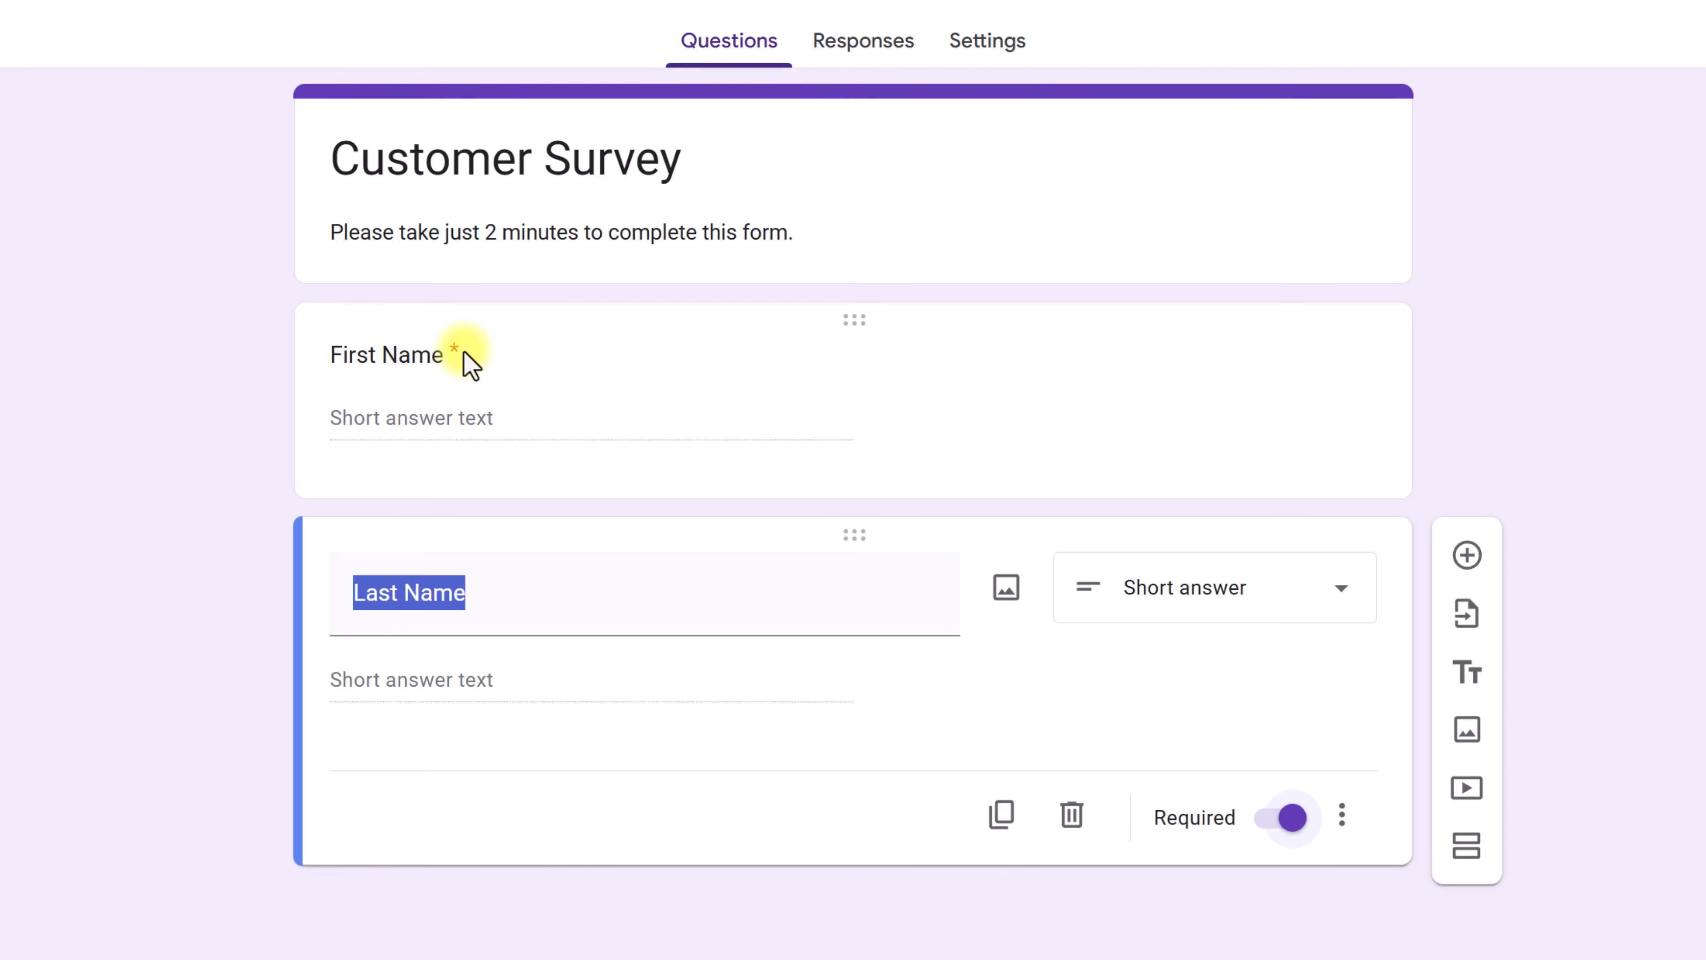
left_click(959, 687)
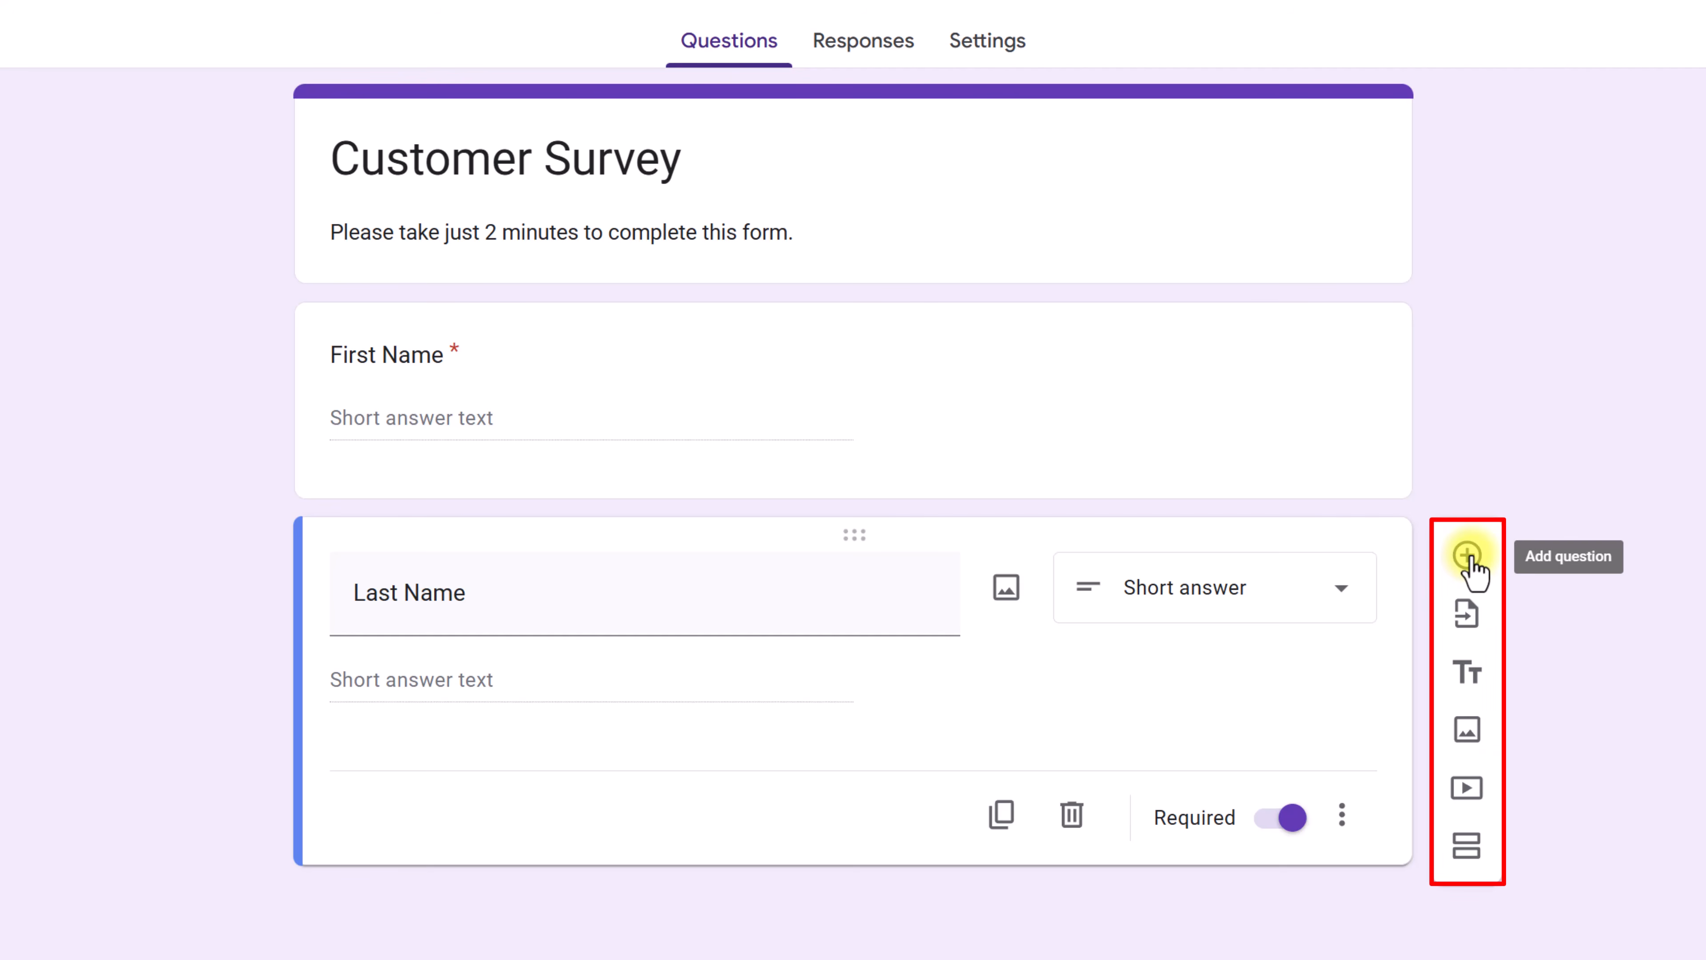
Add a multiple-choice question "What is you favorite type of ice cream?" with the options Vanilla, Chocolate and Strawberry
left_click(1468, 557)
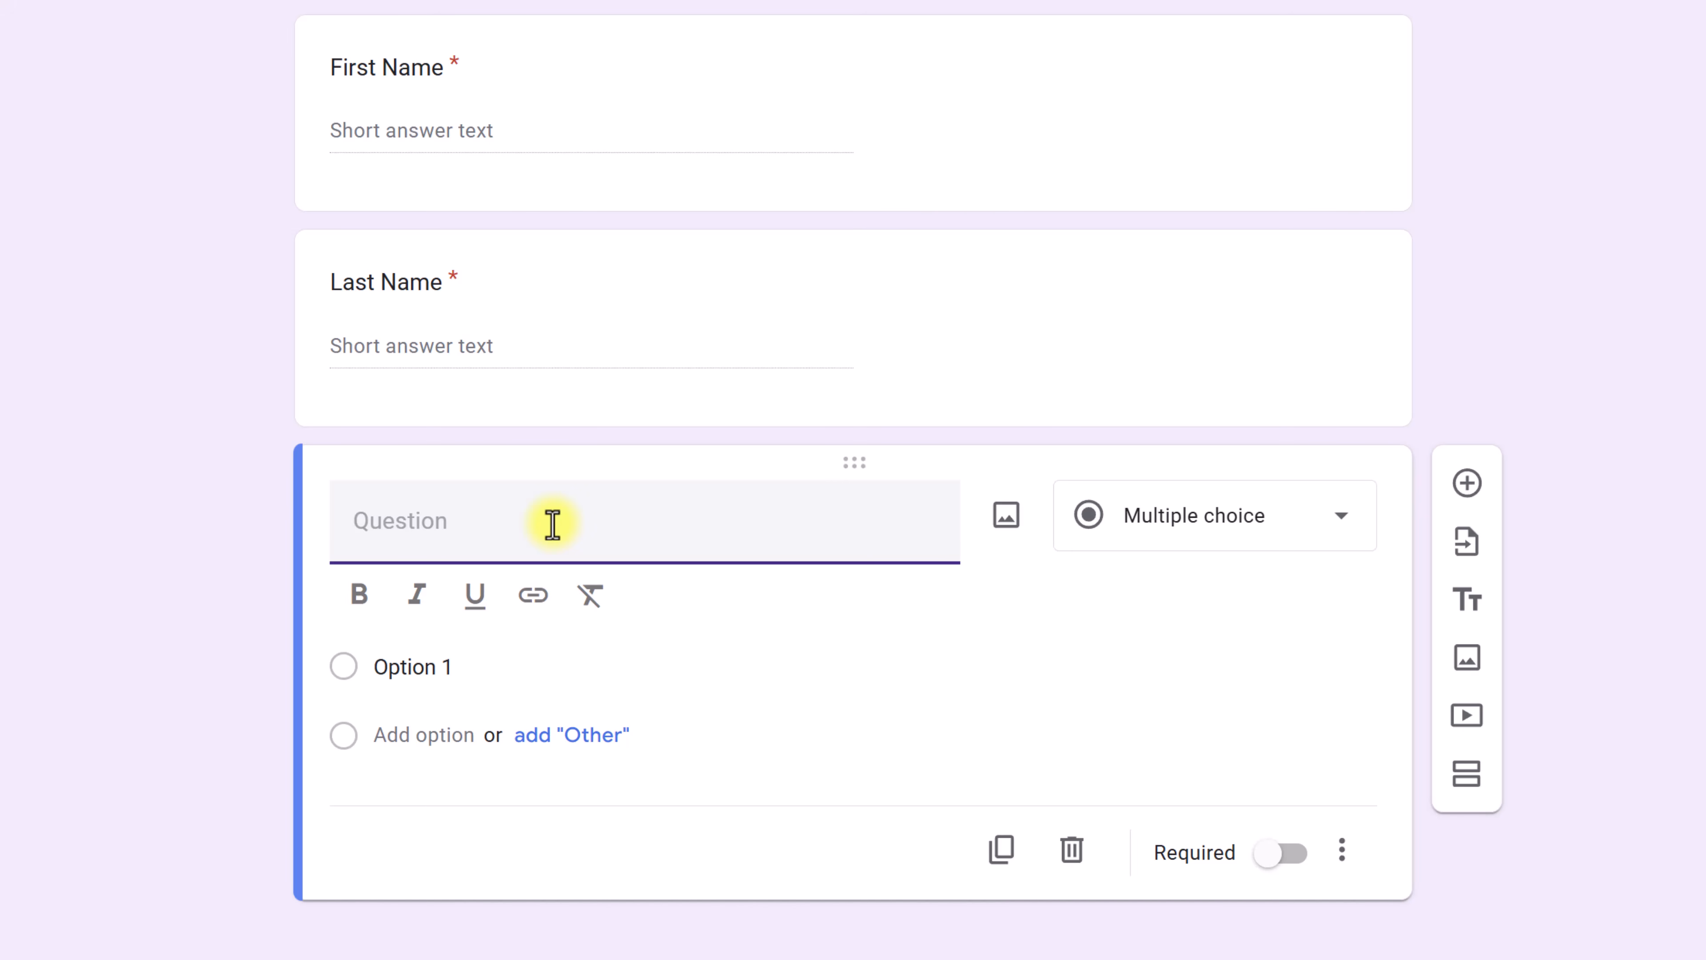
type("What is you favorite type of ice cream?")
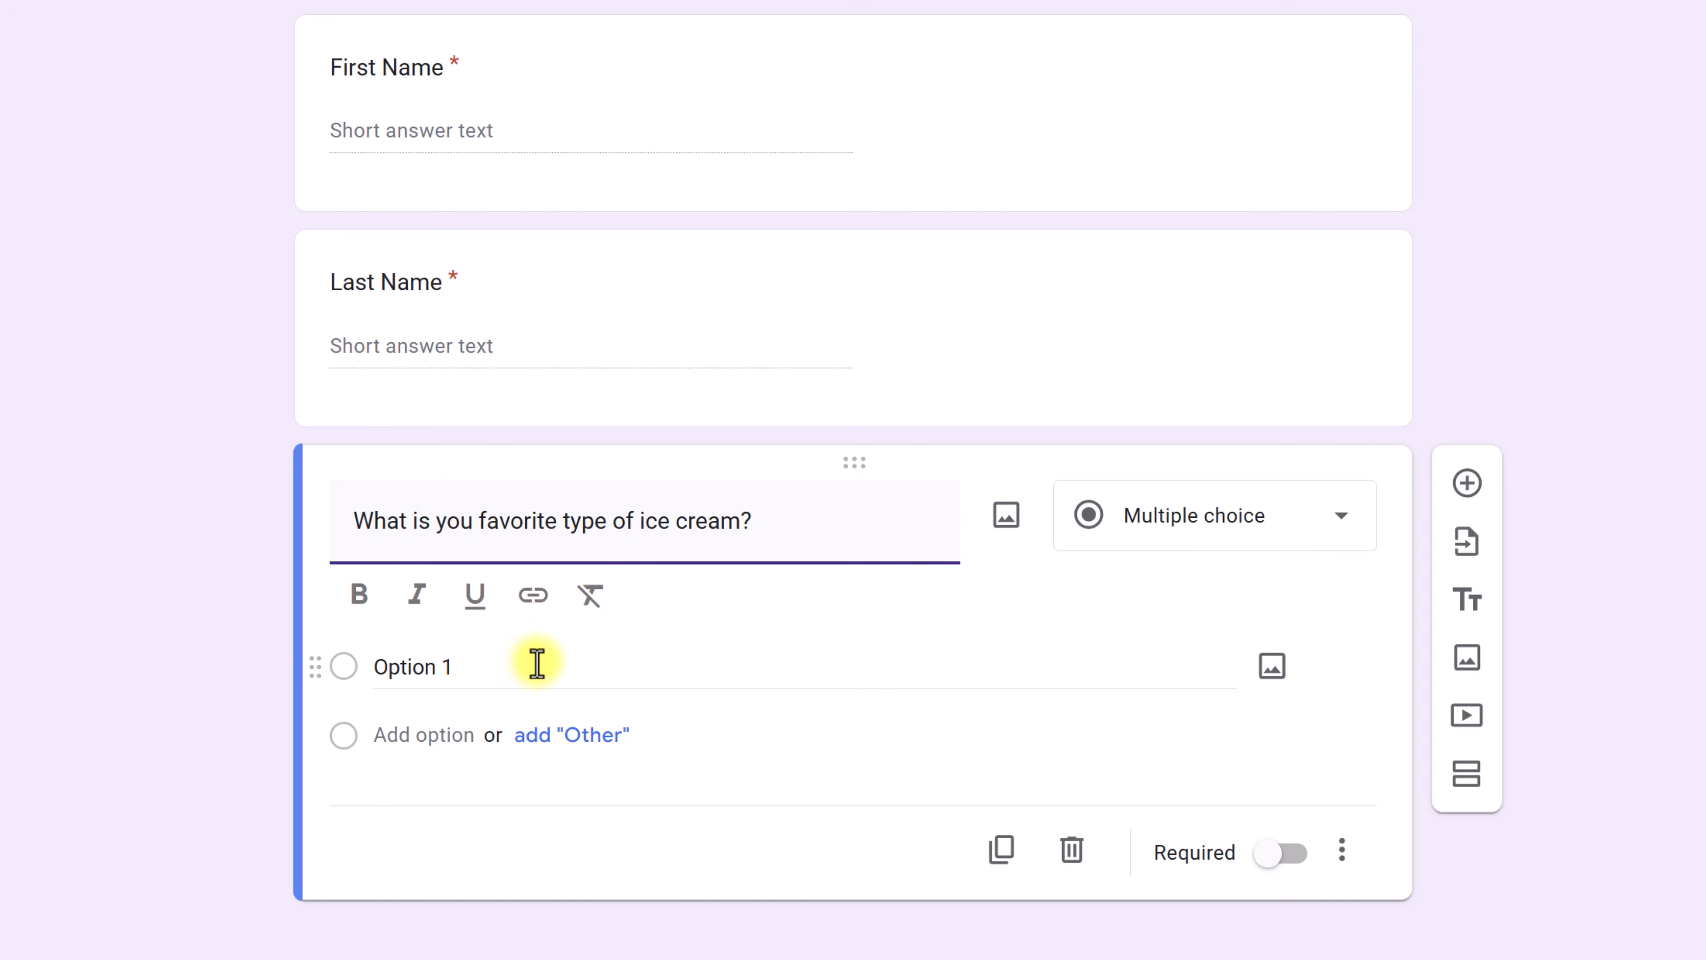
left_click(508, 672)
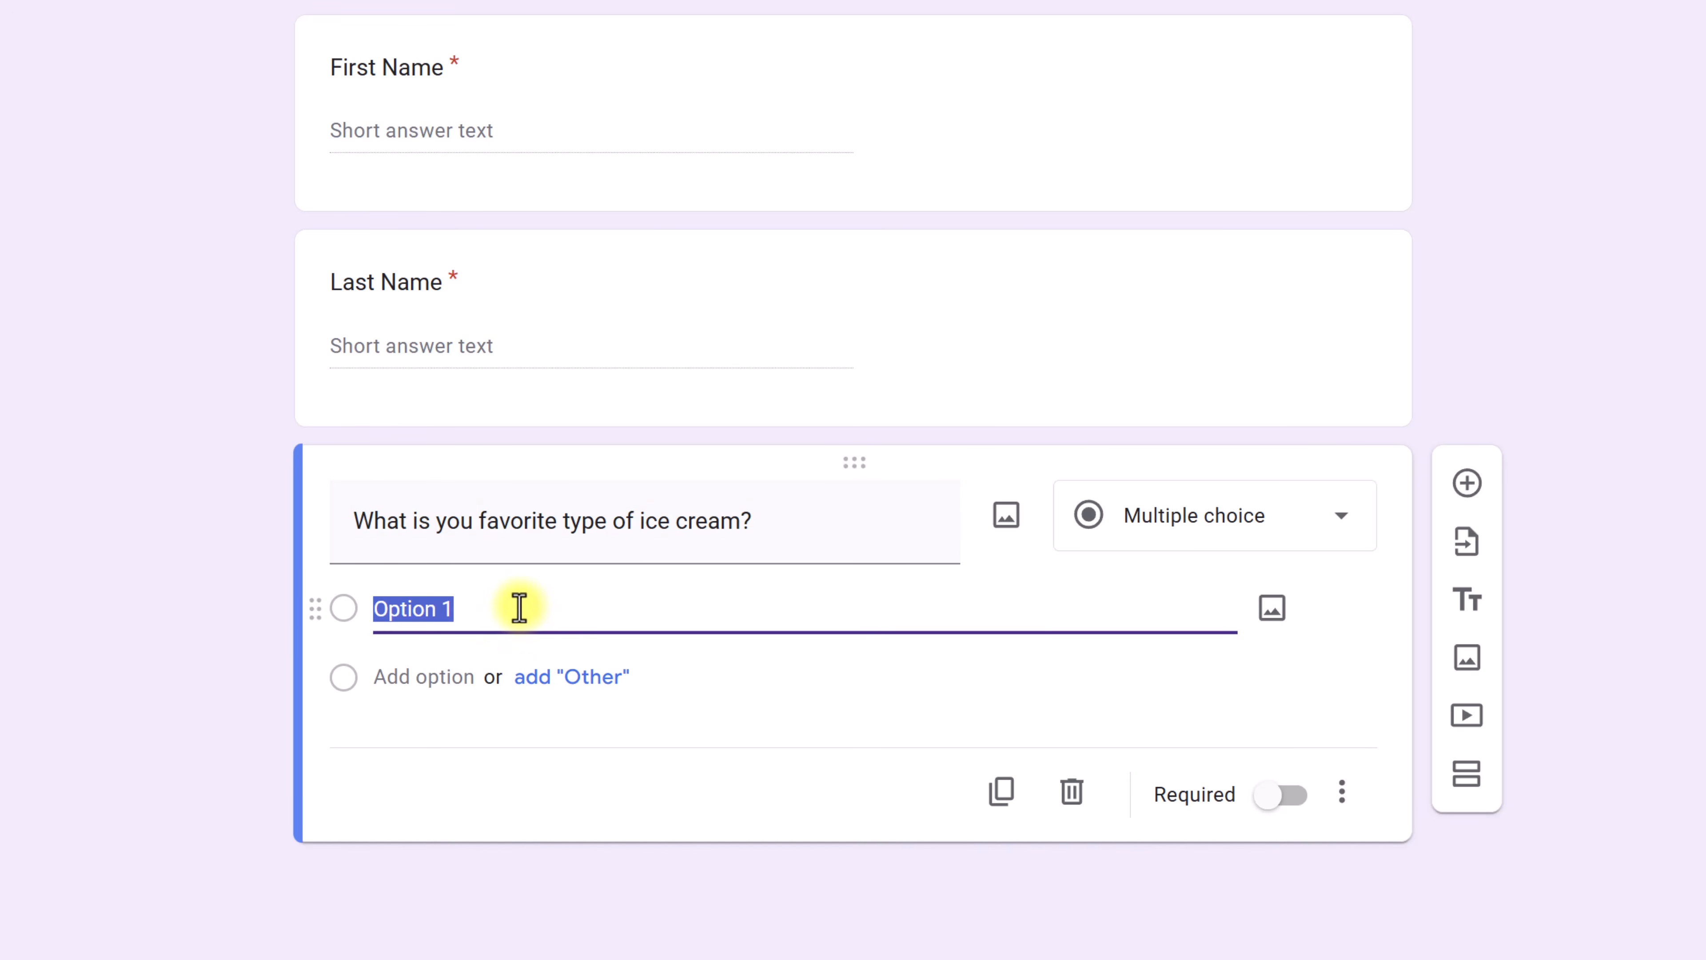
type("Vanilla")
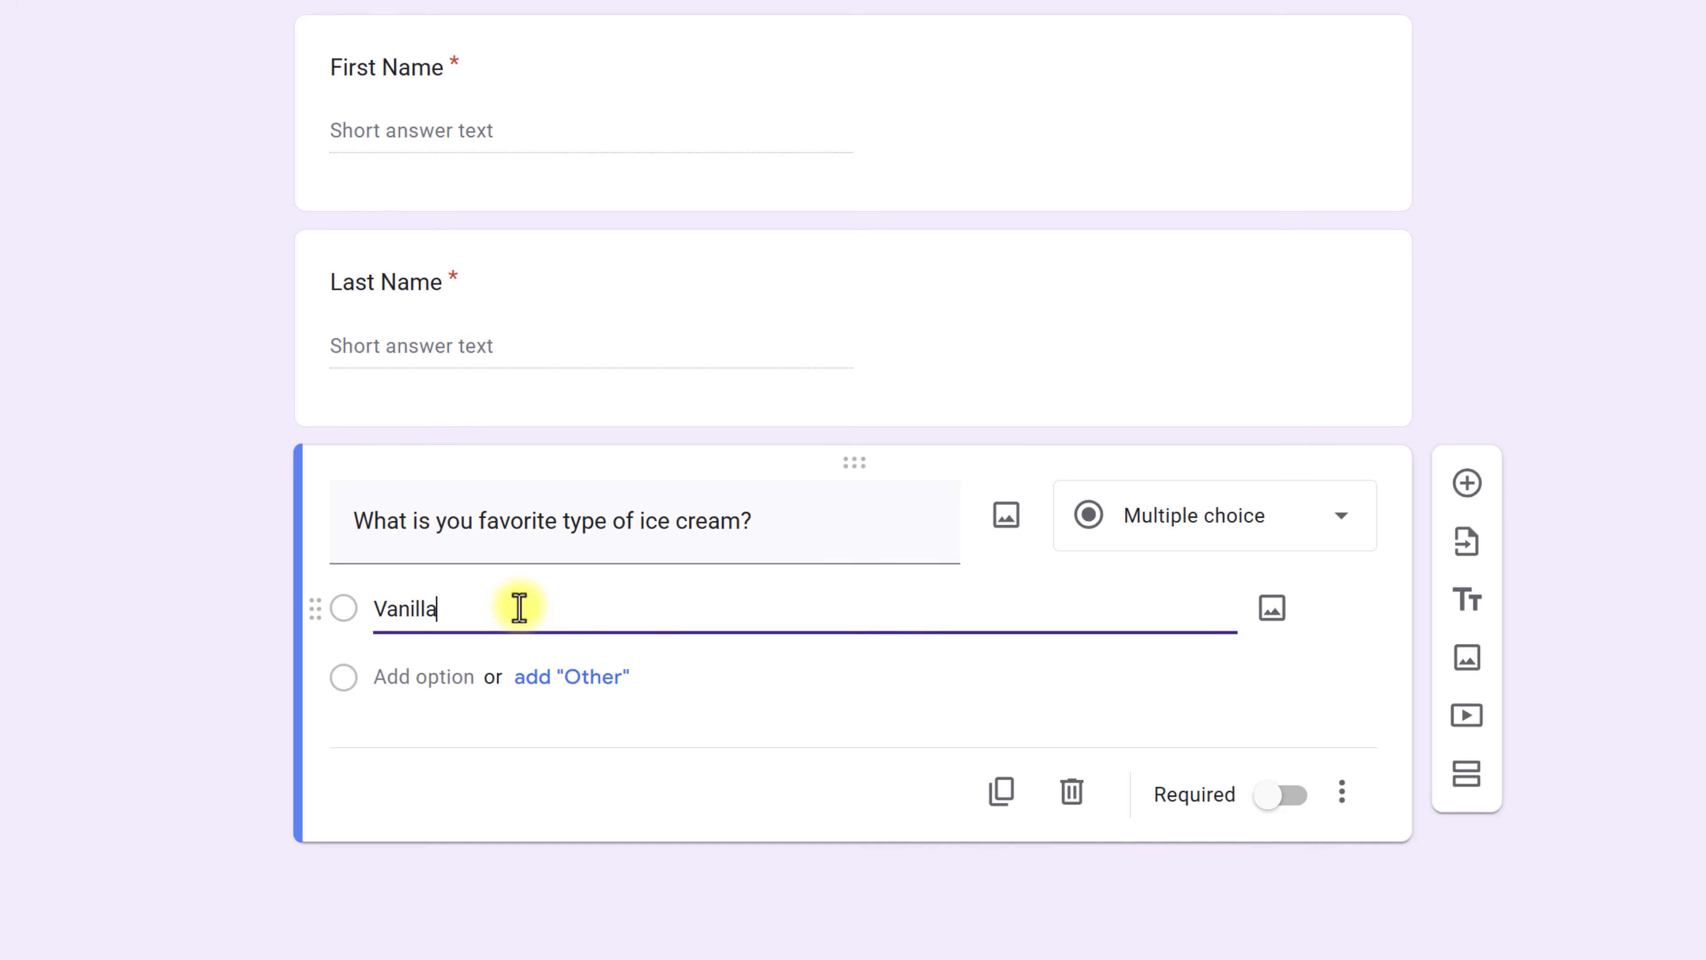
key("Return")
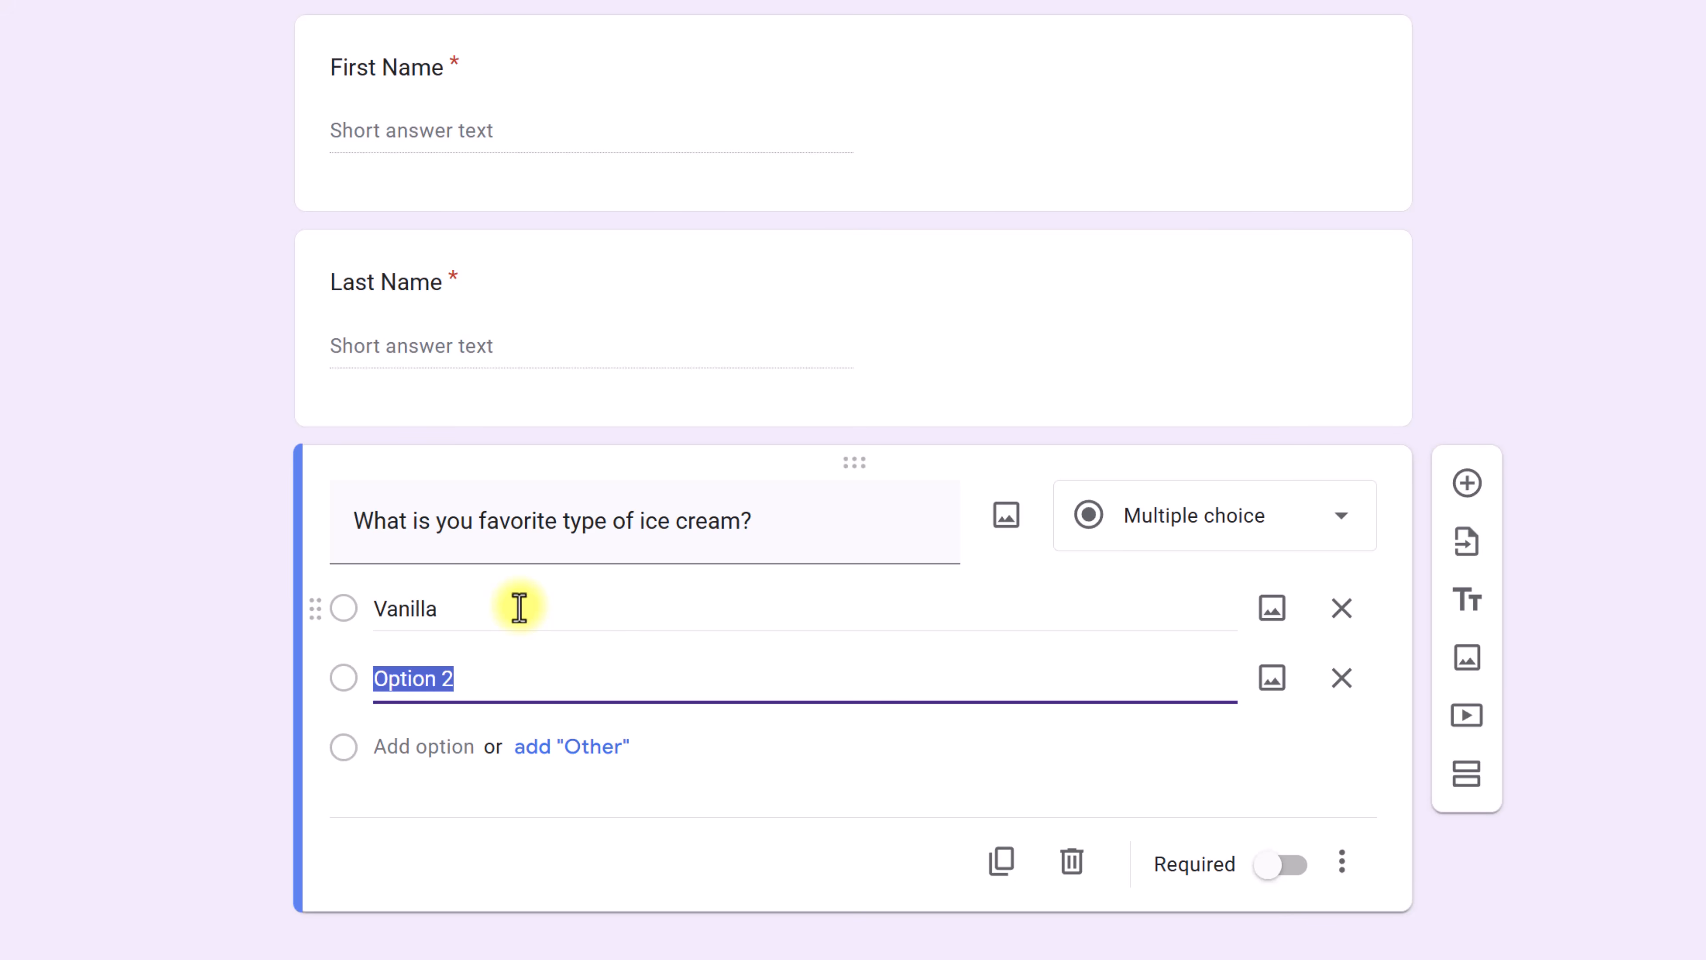
type("Chocolate")
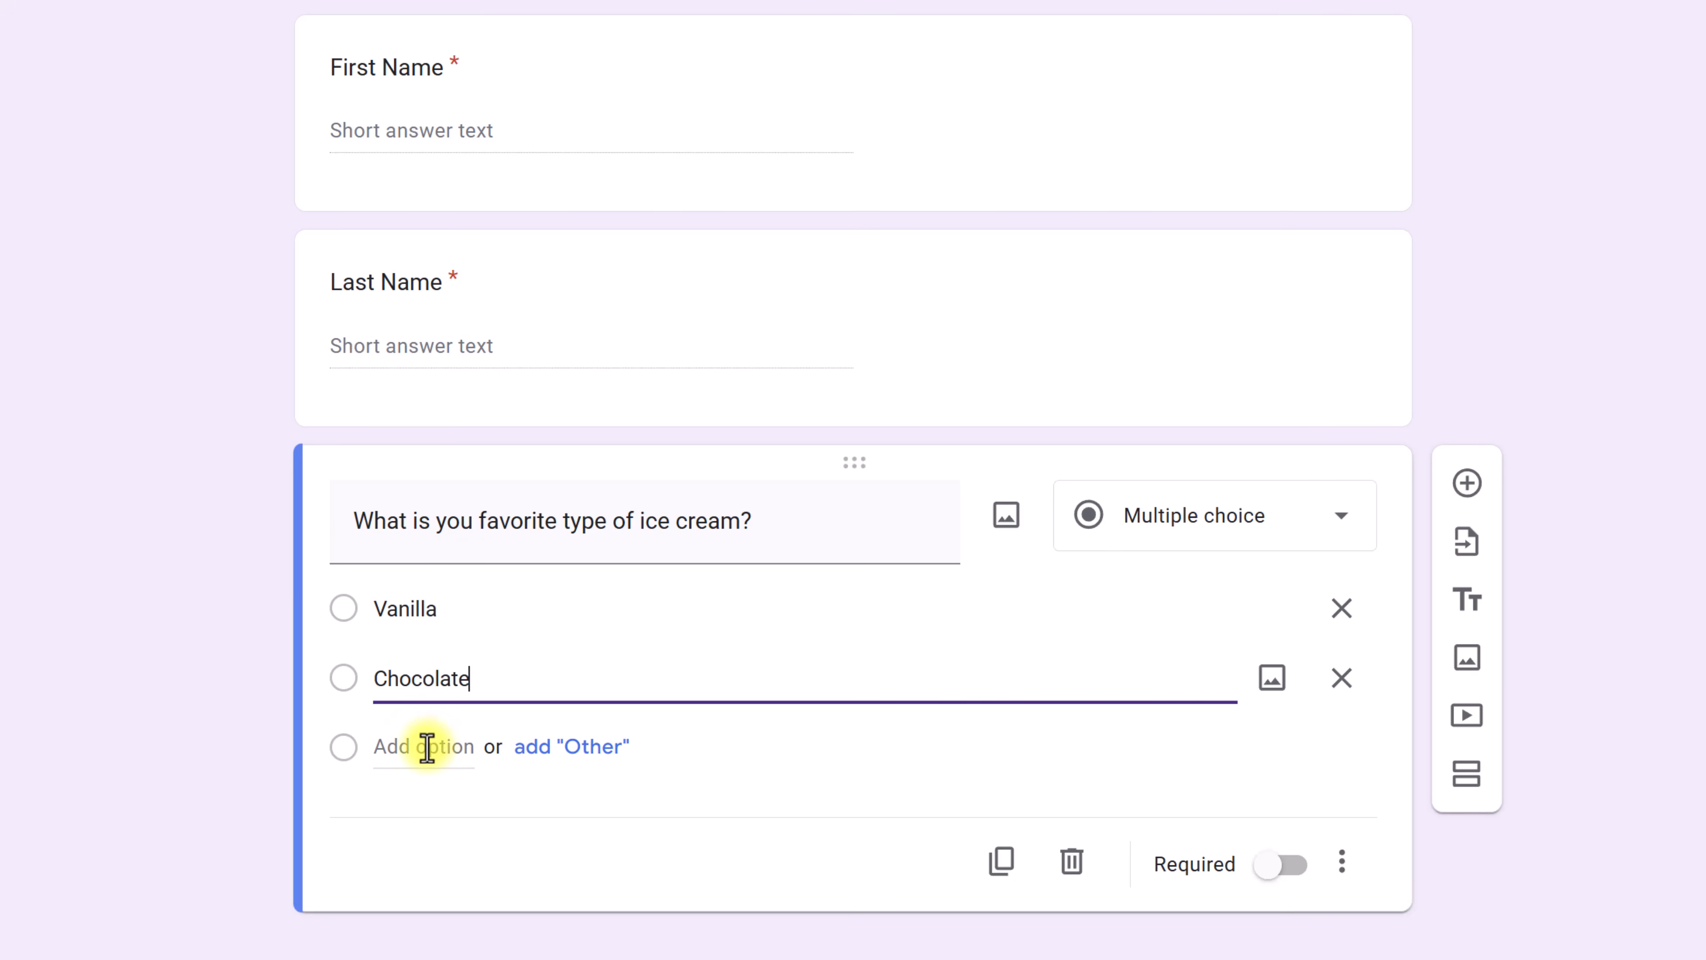
left_click(408, 748)
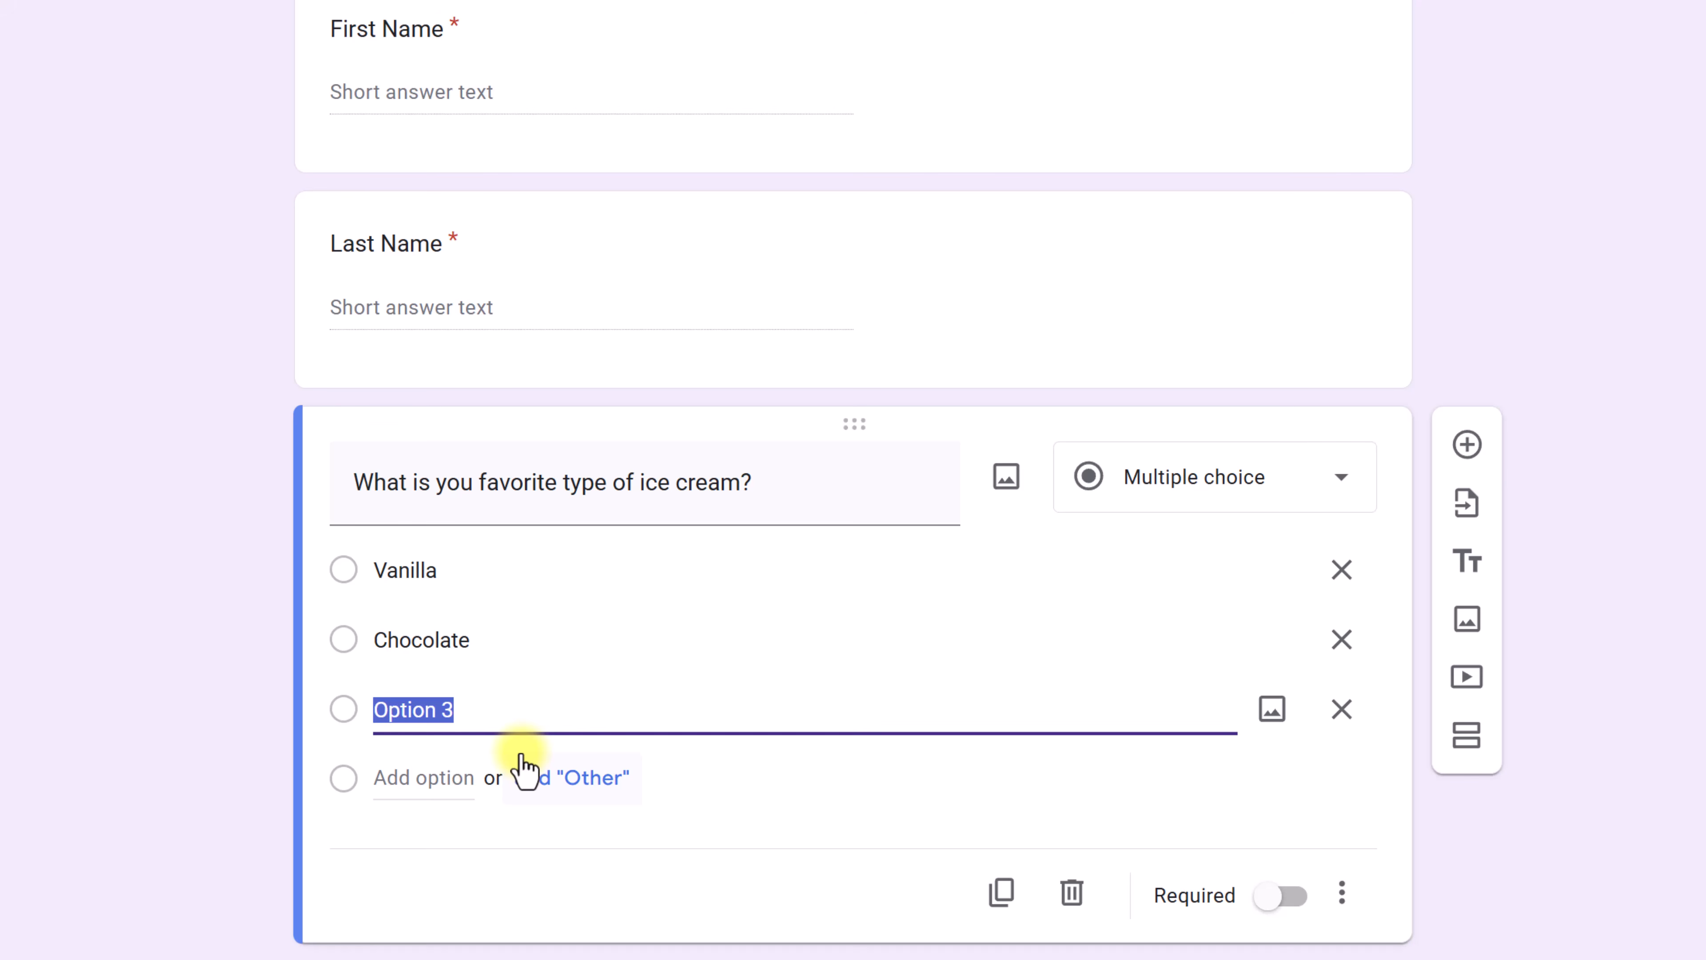
type("Strawbe")
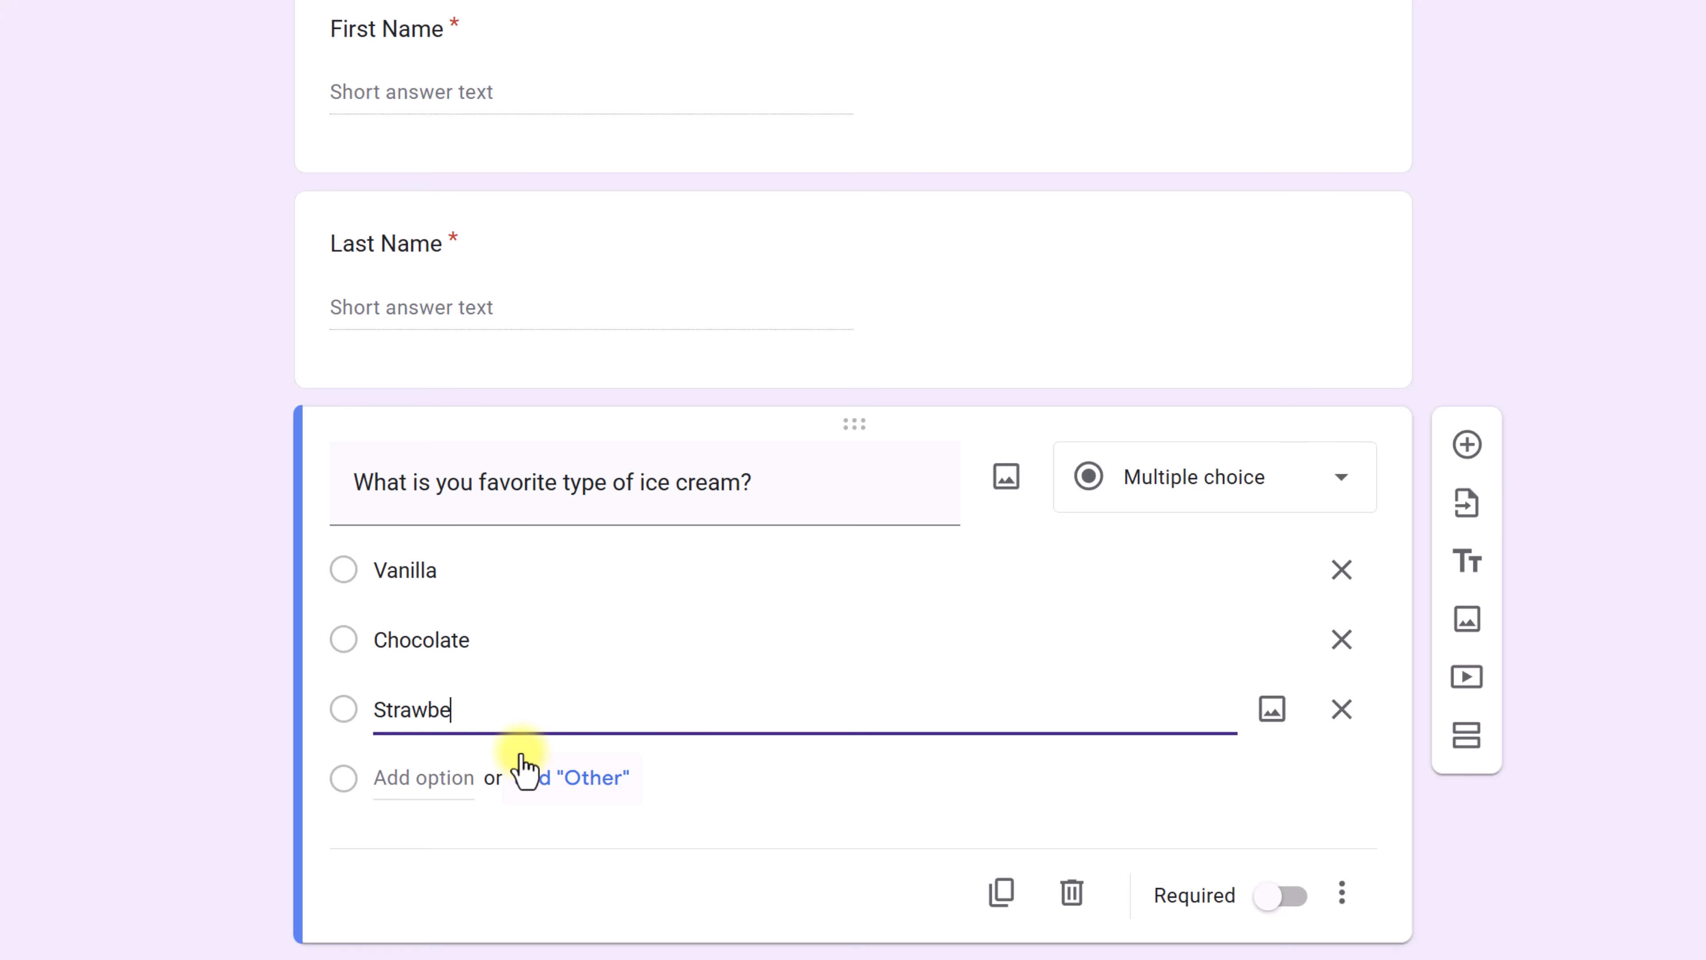
type("t")
key("BackSpace")
type("rry")
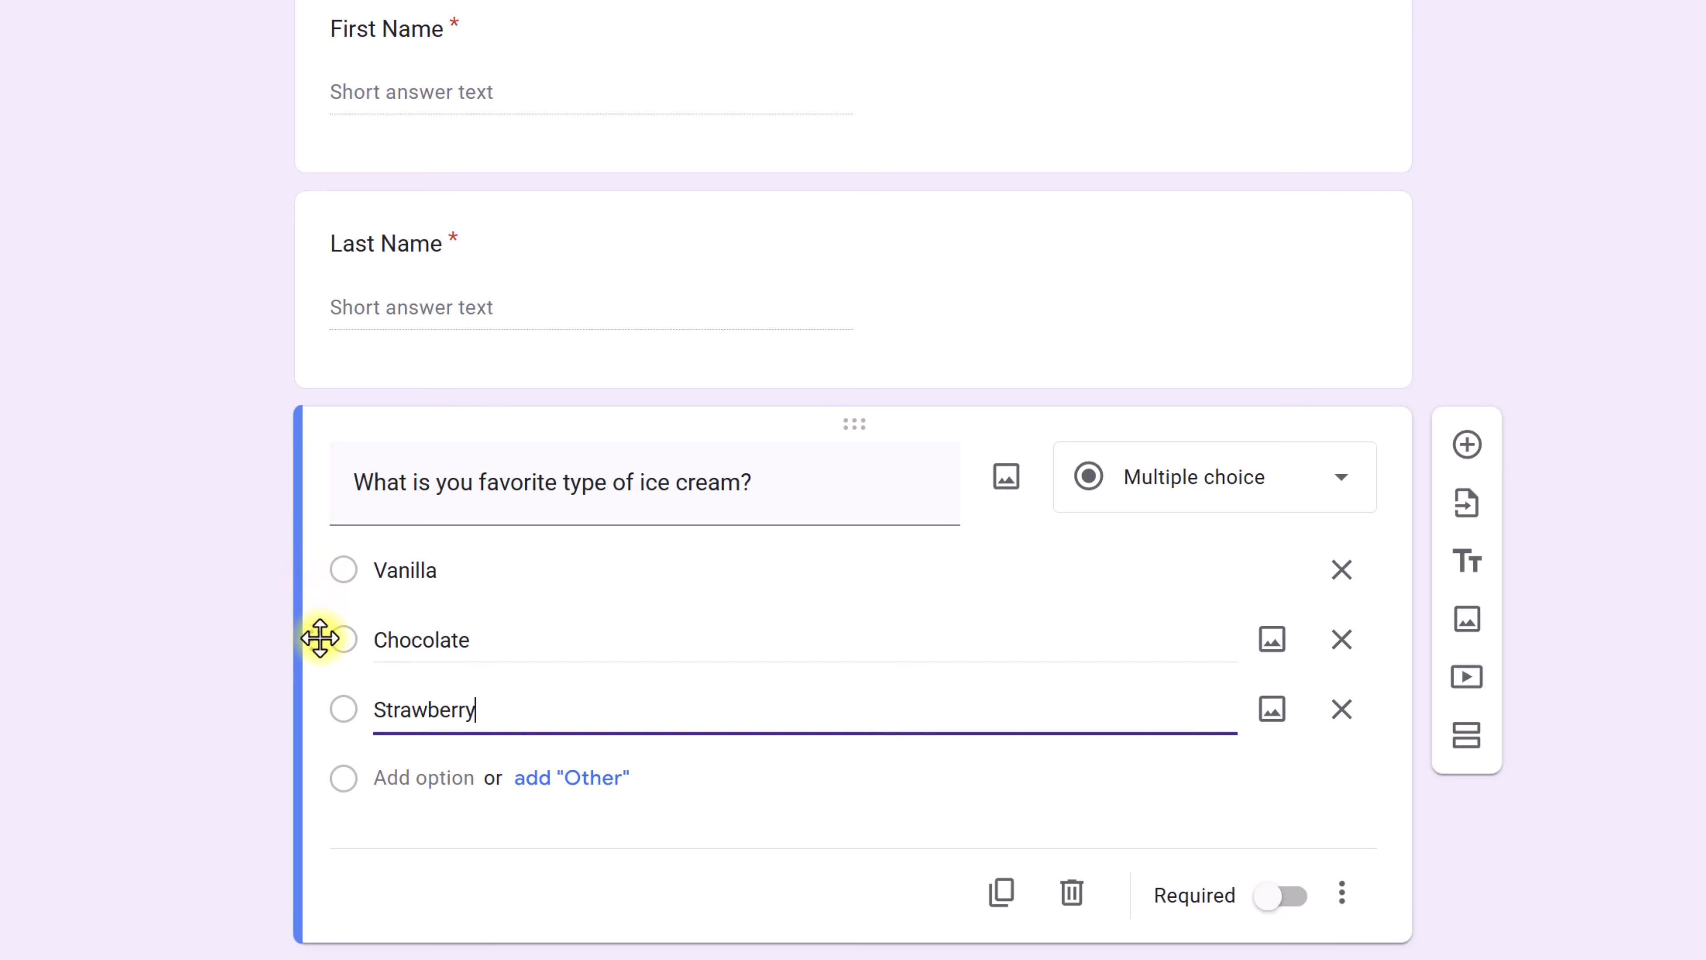
Move Strawberry above Vanilla in the ice cream question and add an "Other" option
left_click_drag(316, 705, 331, 561)
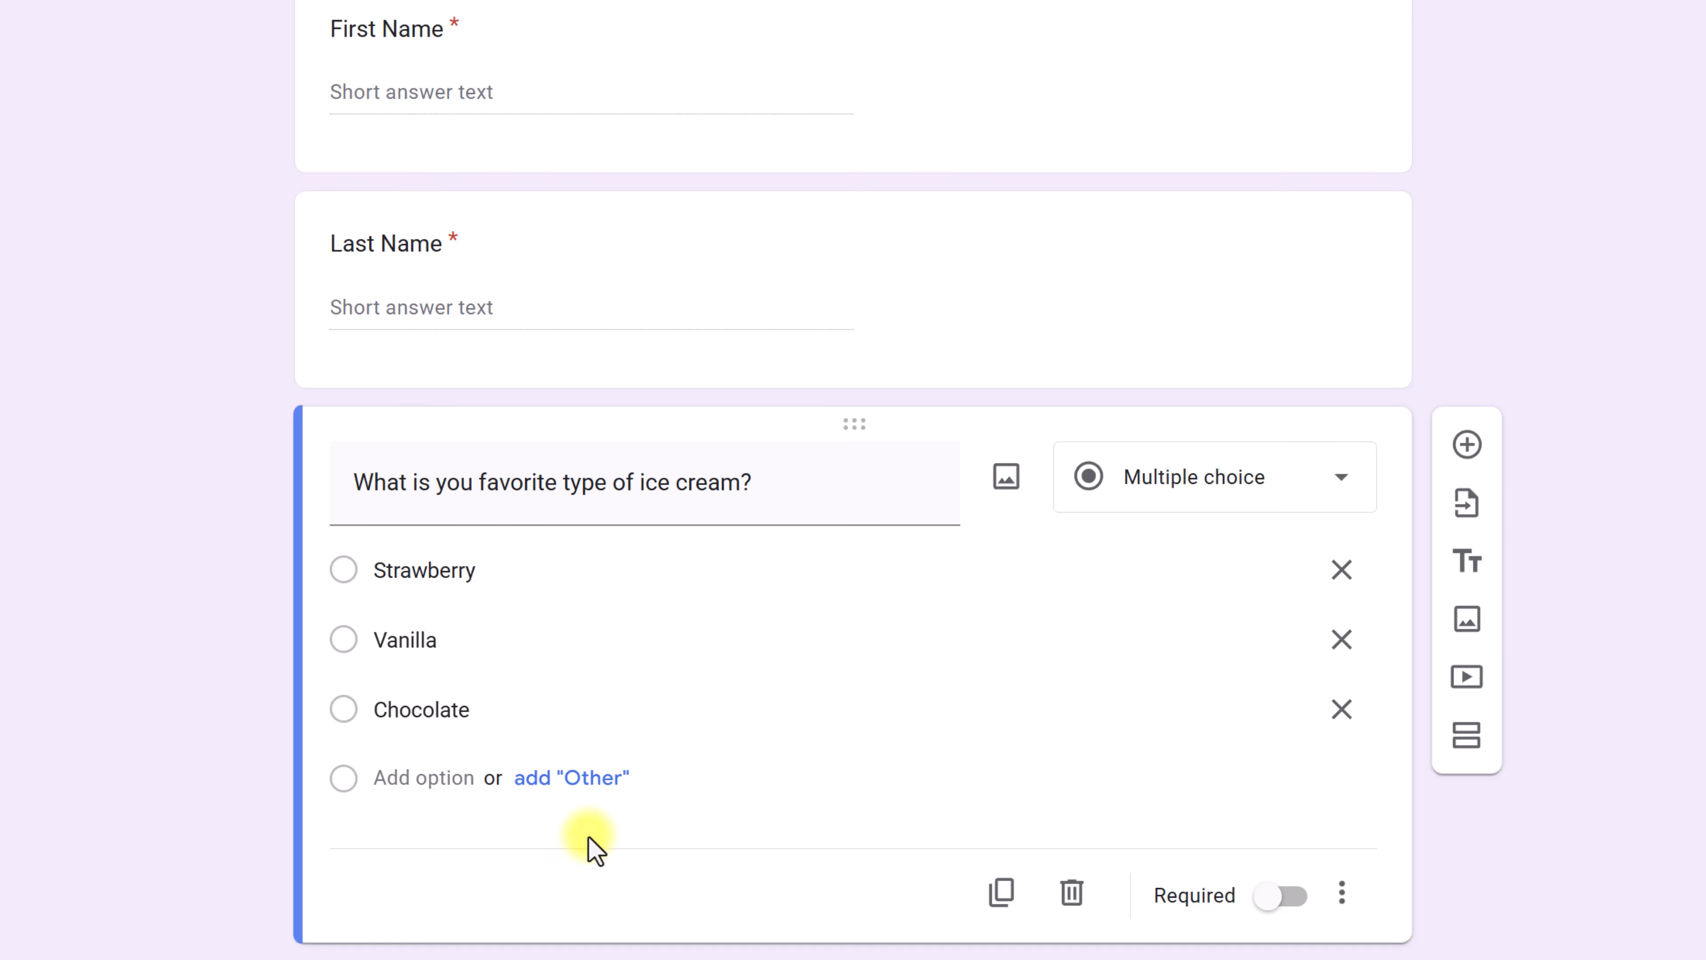
left_click(582, 787)
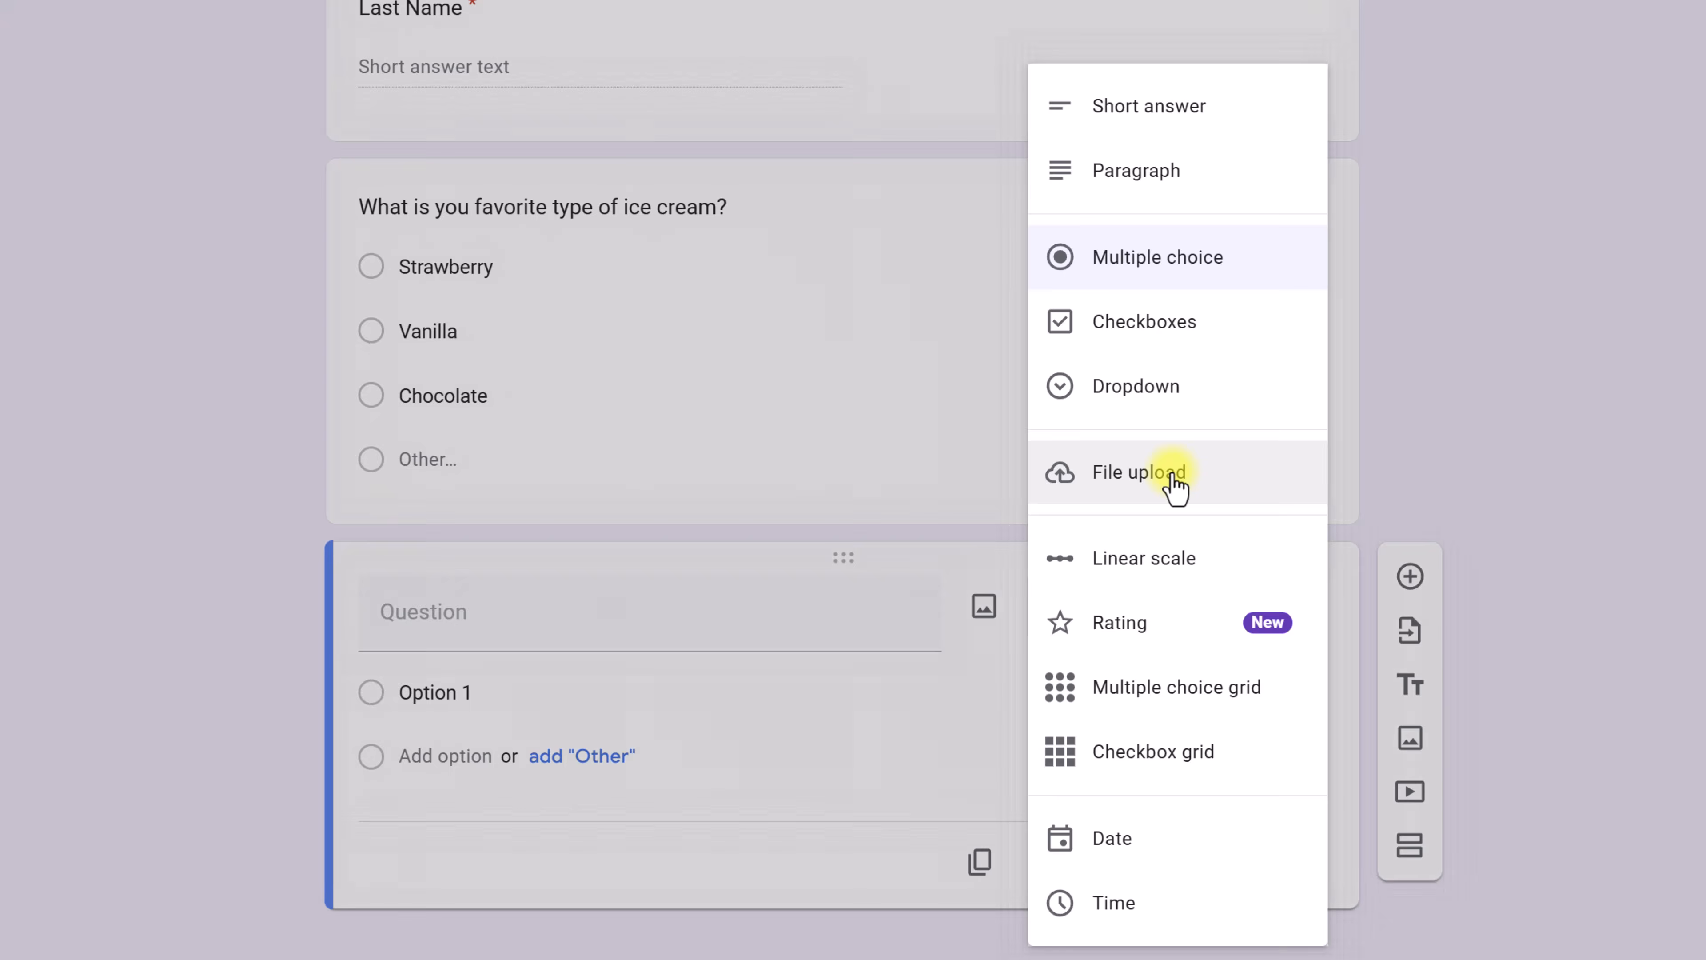
Make the new question a File upload, allow uploads to Drive, and enter "Please upload your signed agreement." as its text
left_click(1174, 475)
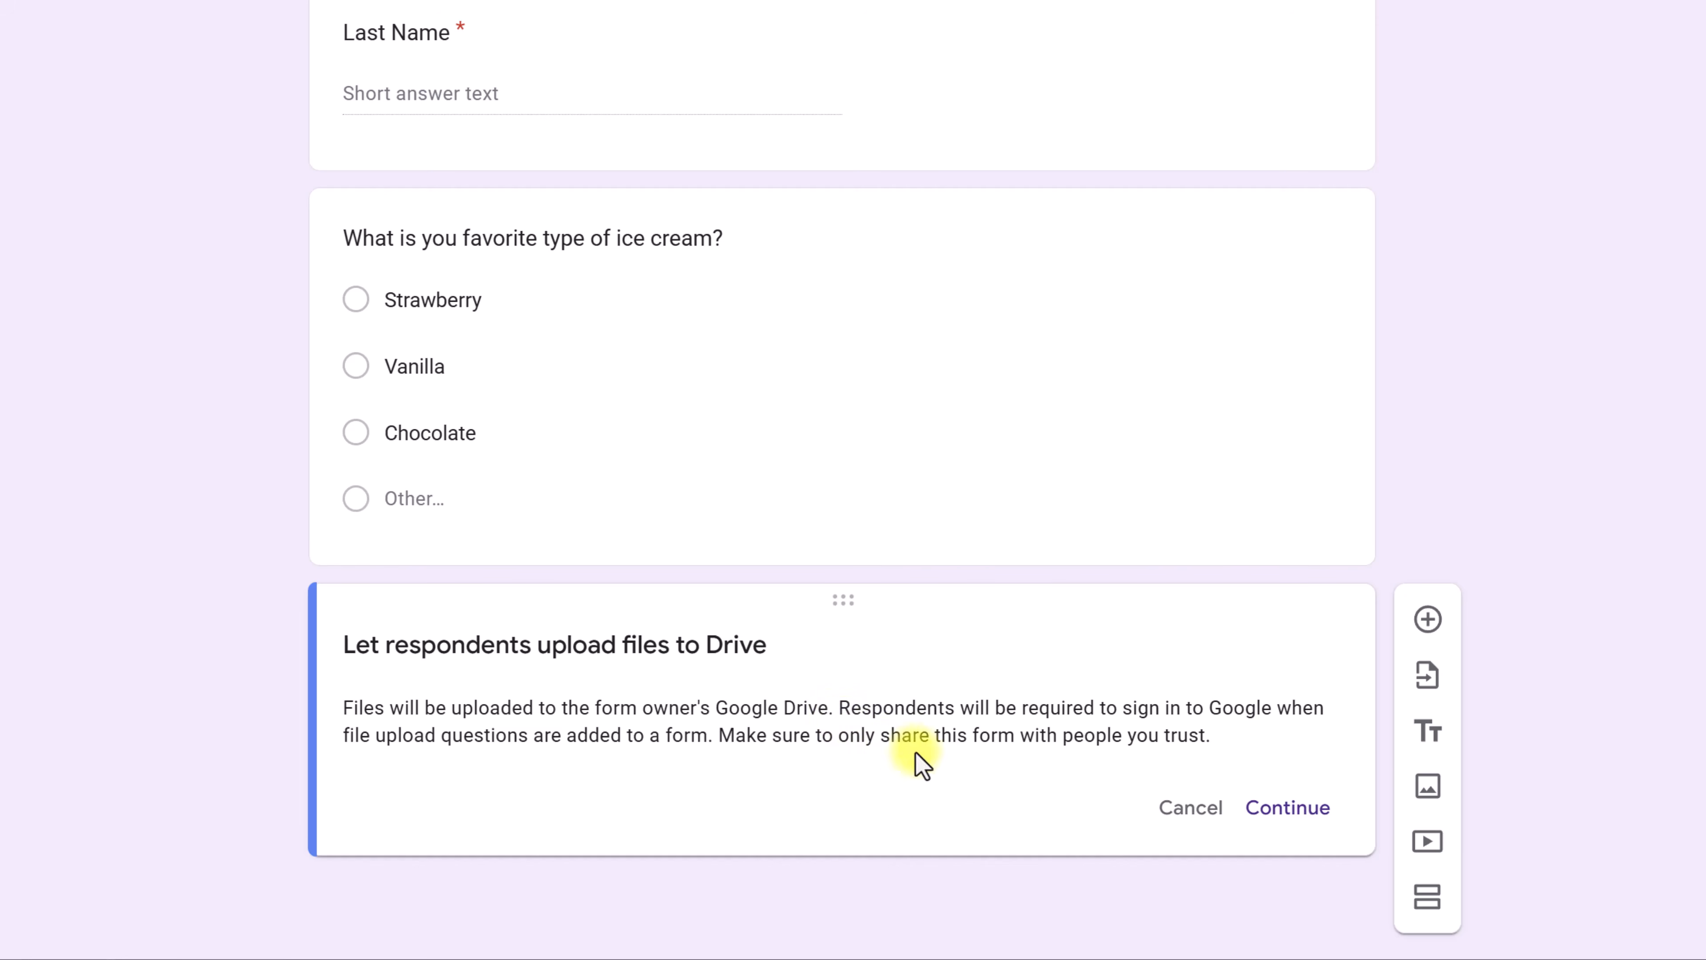
left_click(1306, 812)
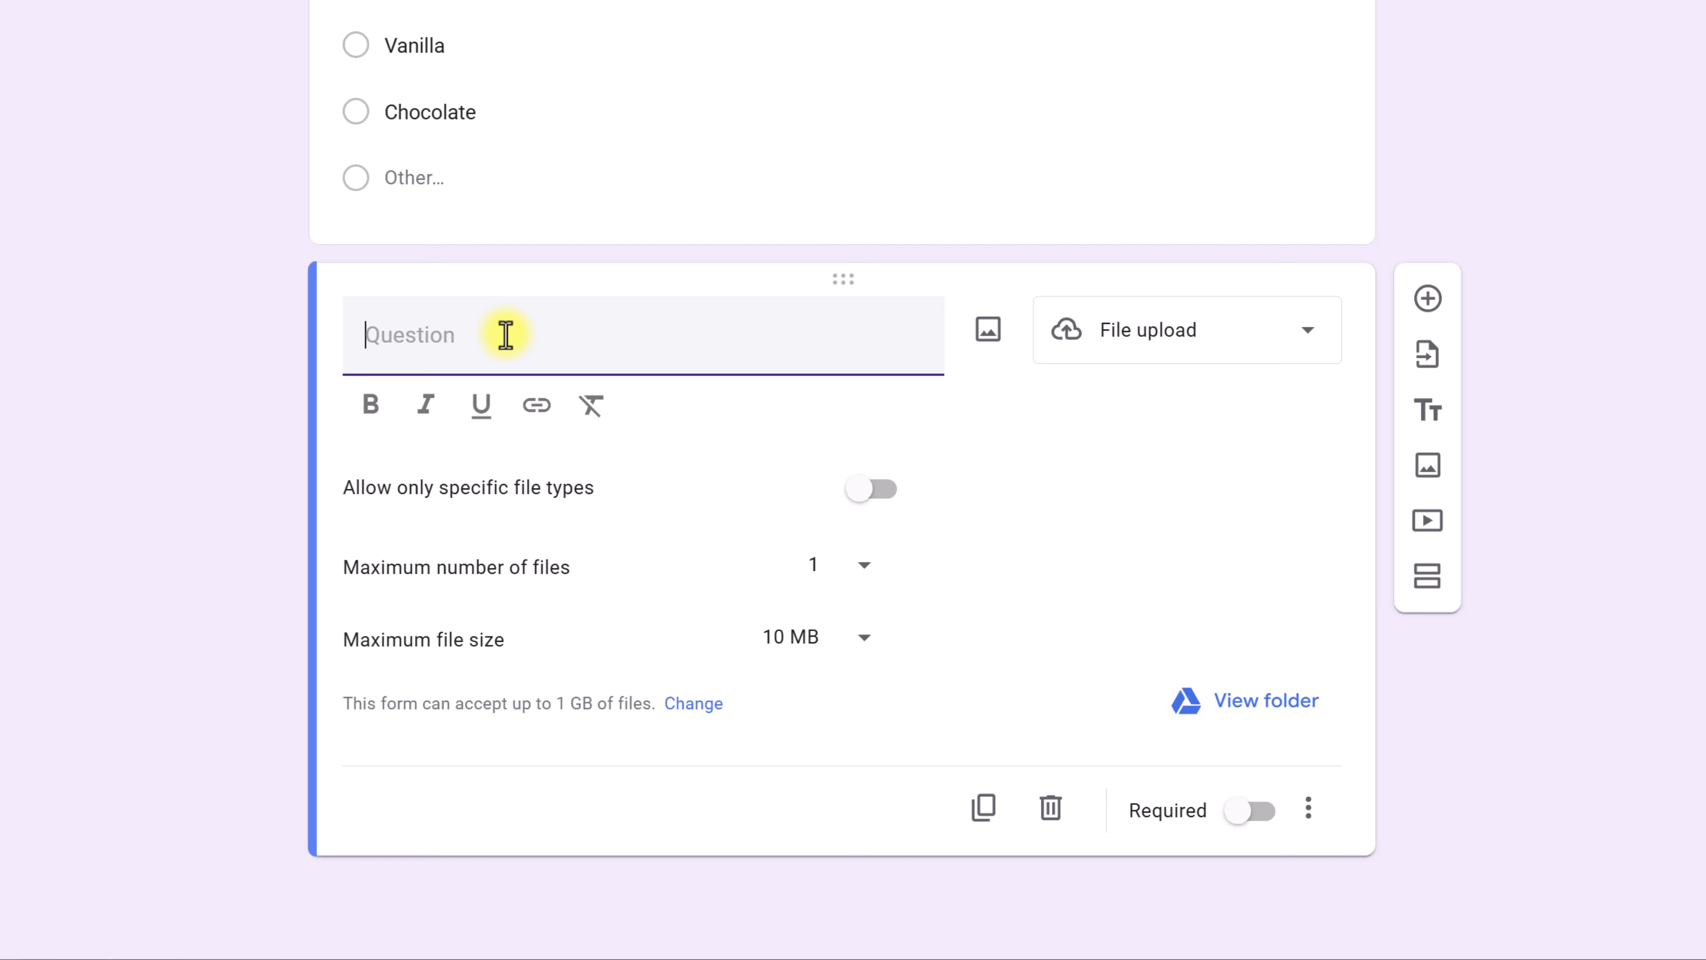
type("Please upload your signed agreement.")
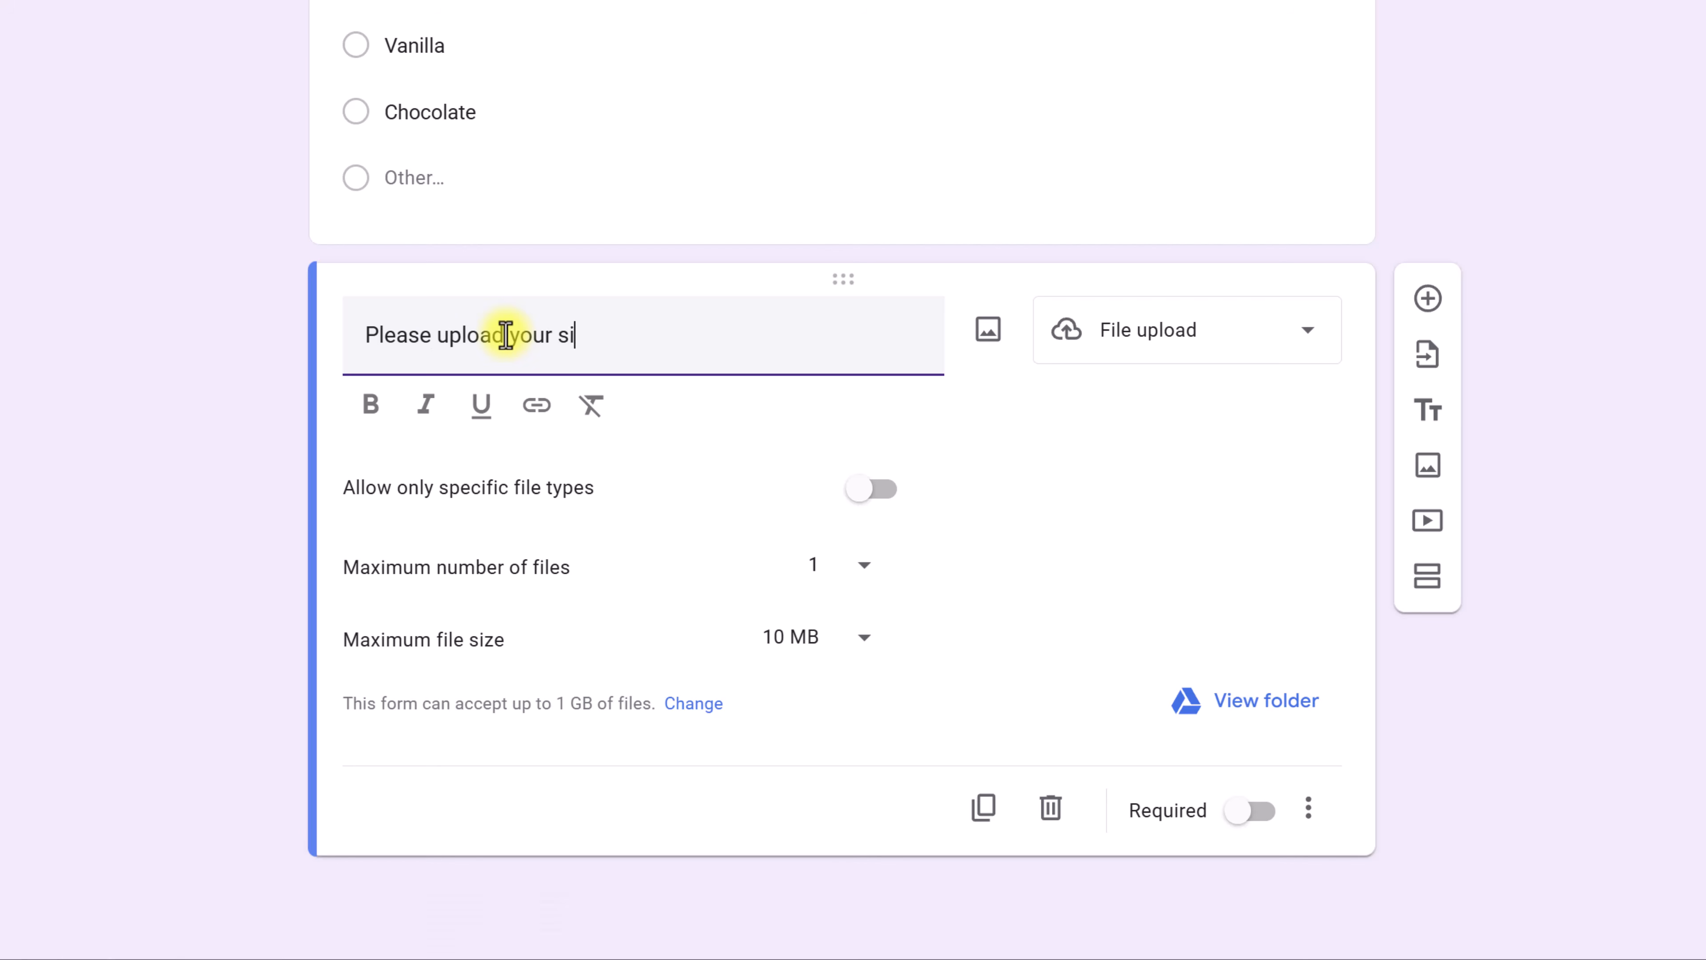
Restrict the signed agreement upload question to specific file types, allowing only PDF and Image
left_click(418, 295)
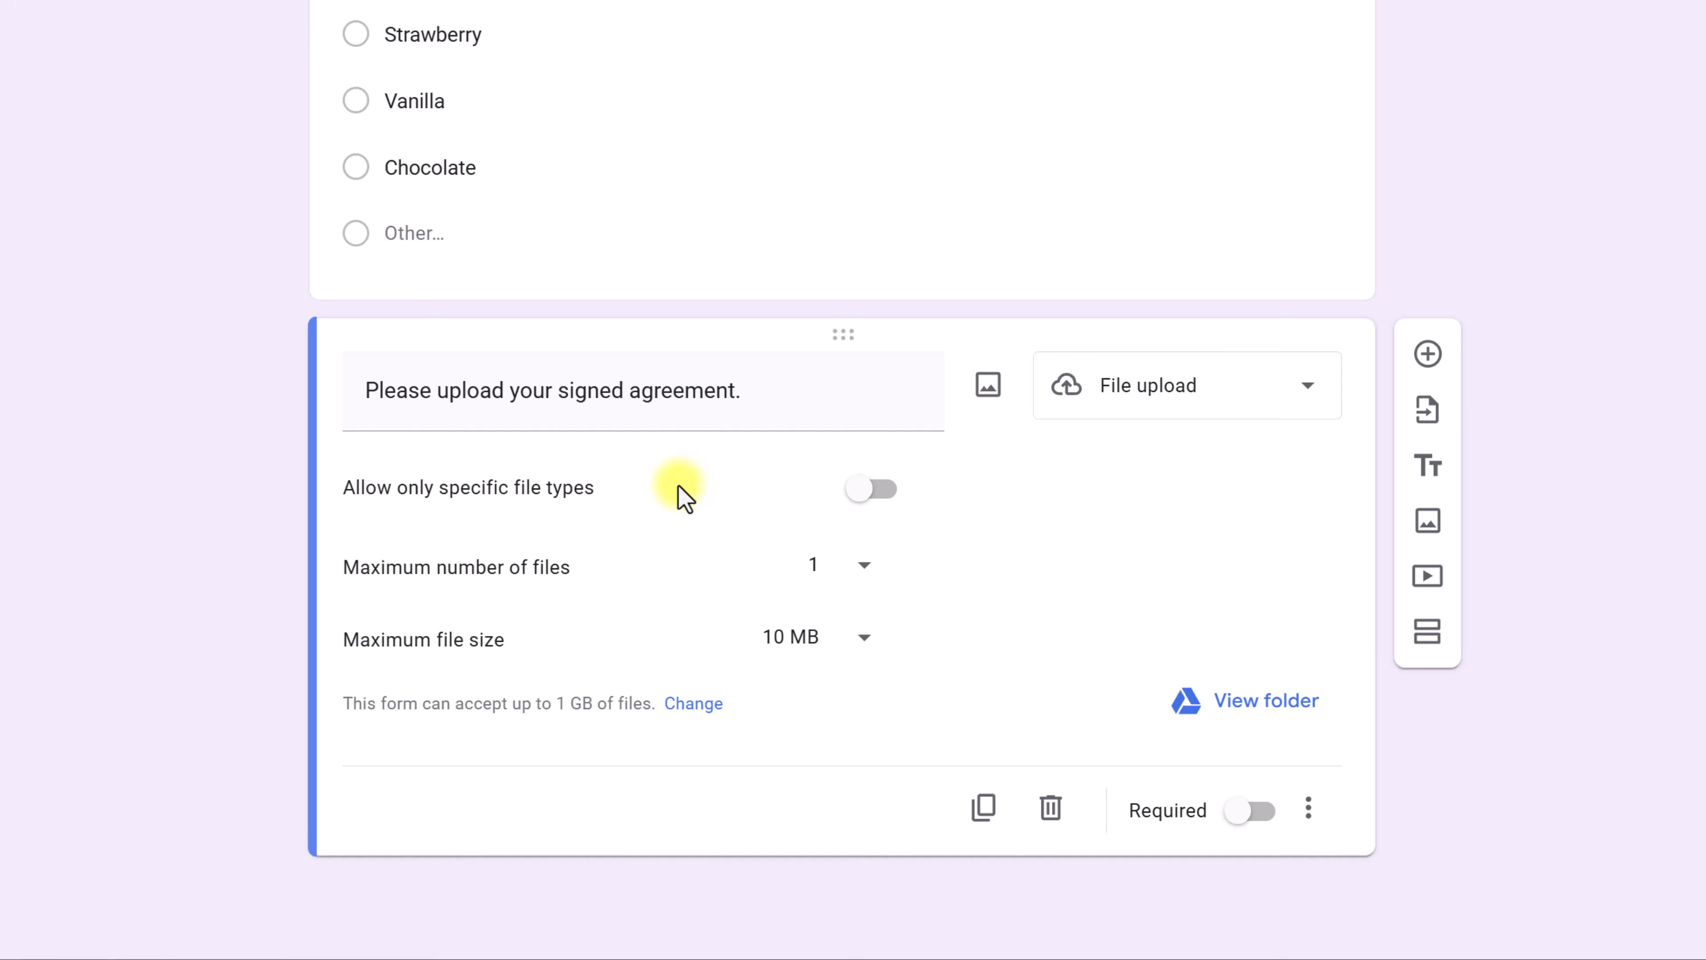
left_click(872, 494)
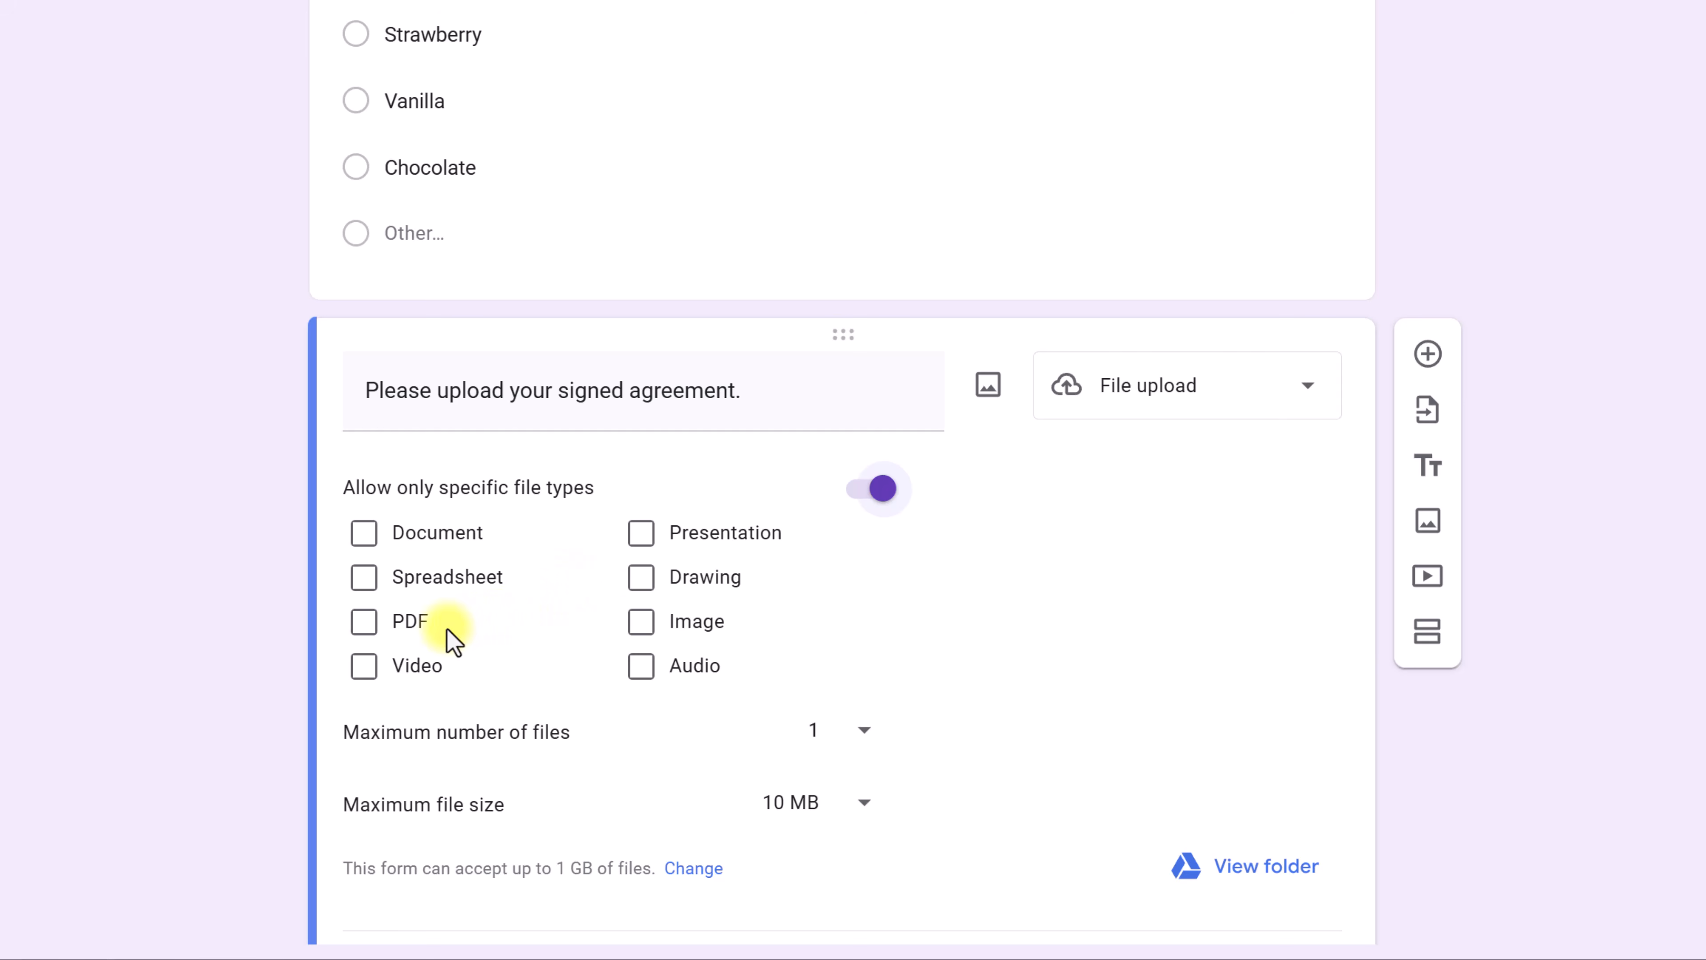
left_click(362, 627)
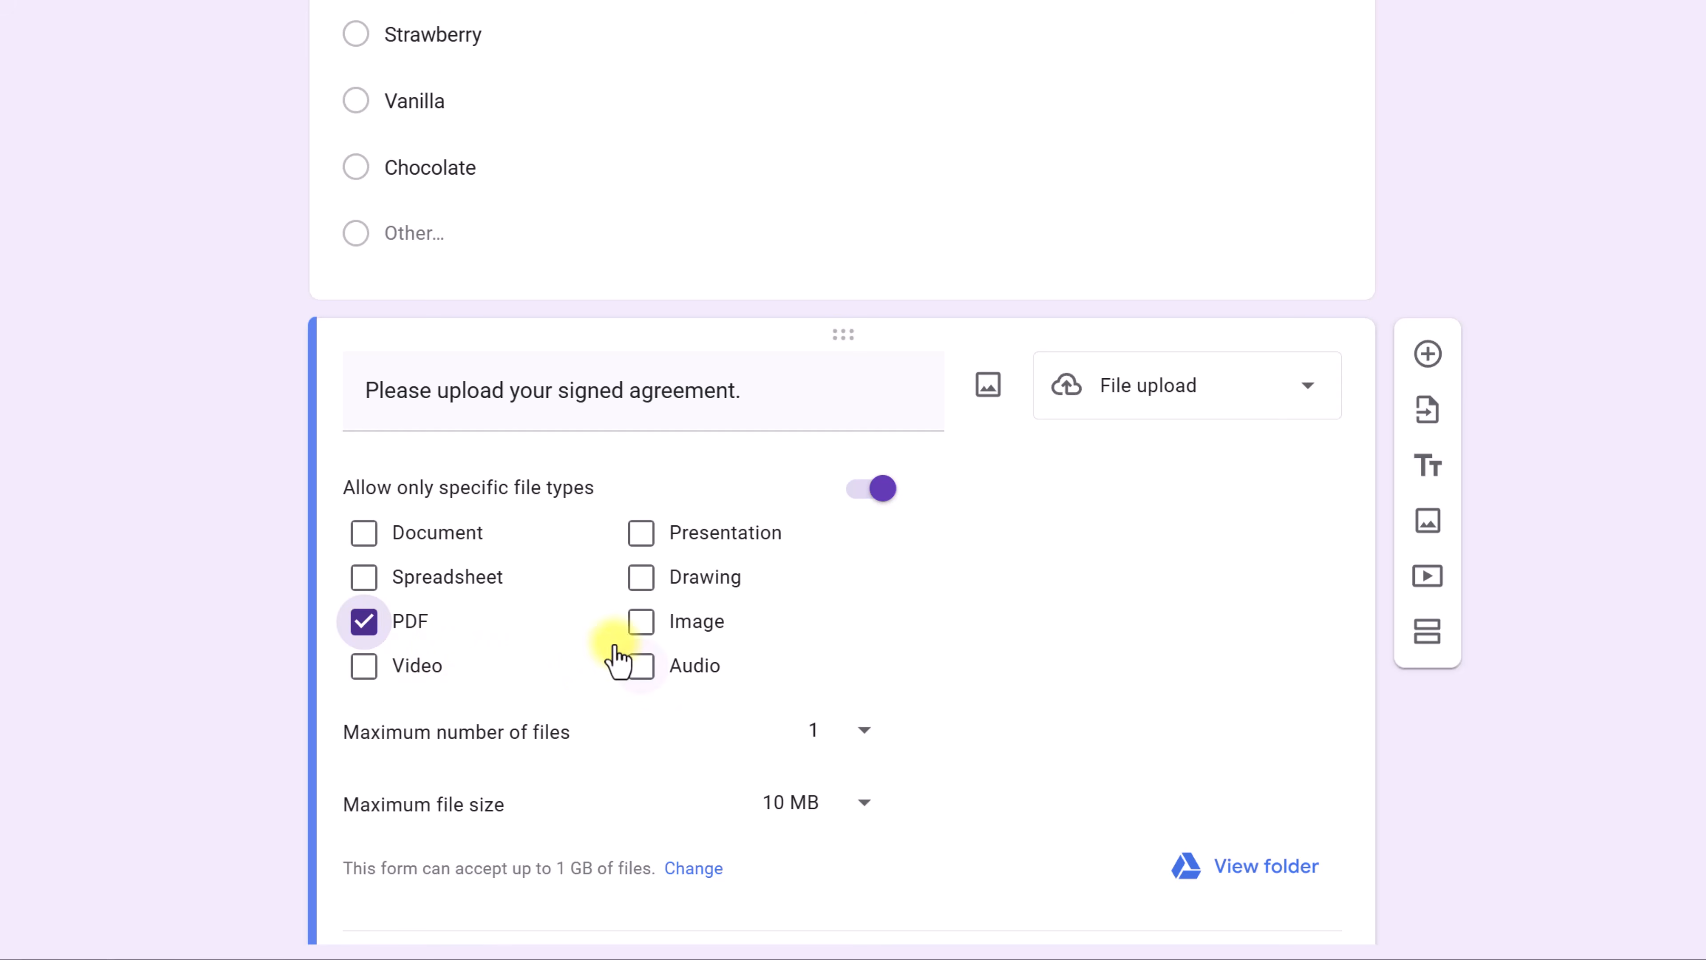
left_click(635, 627)
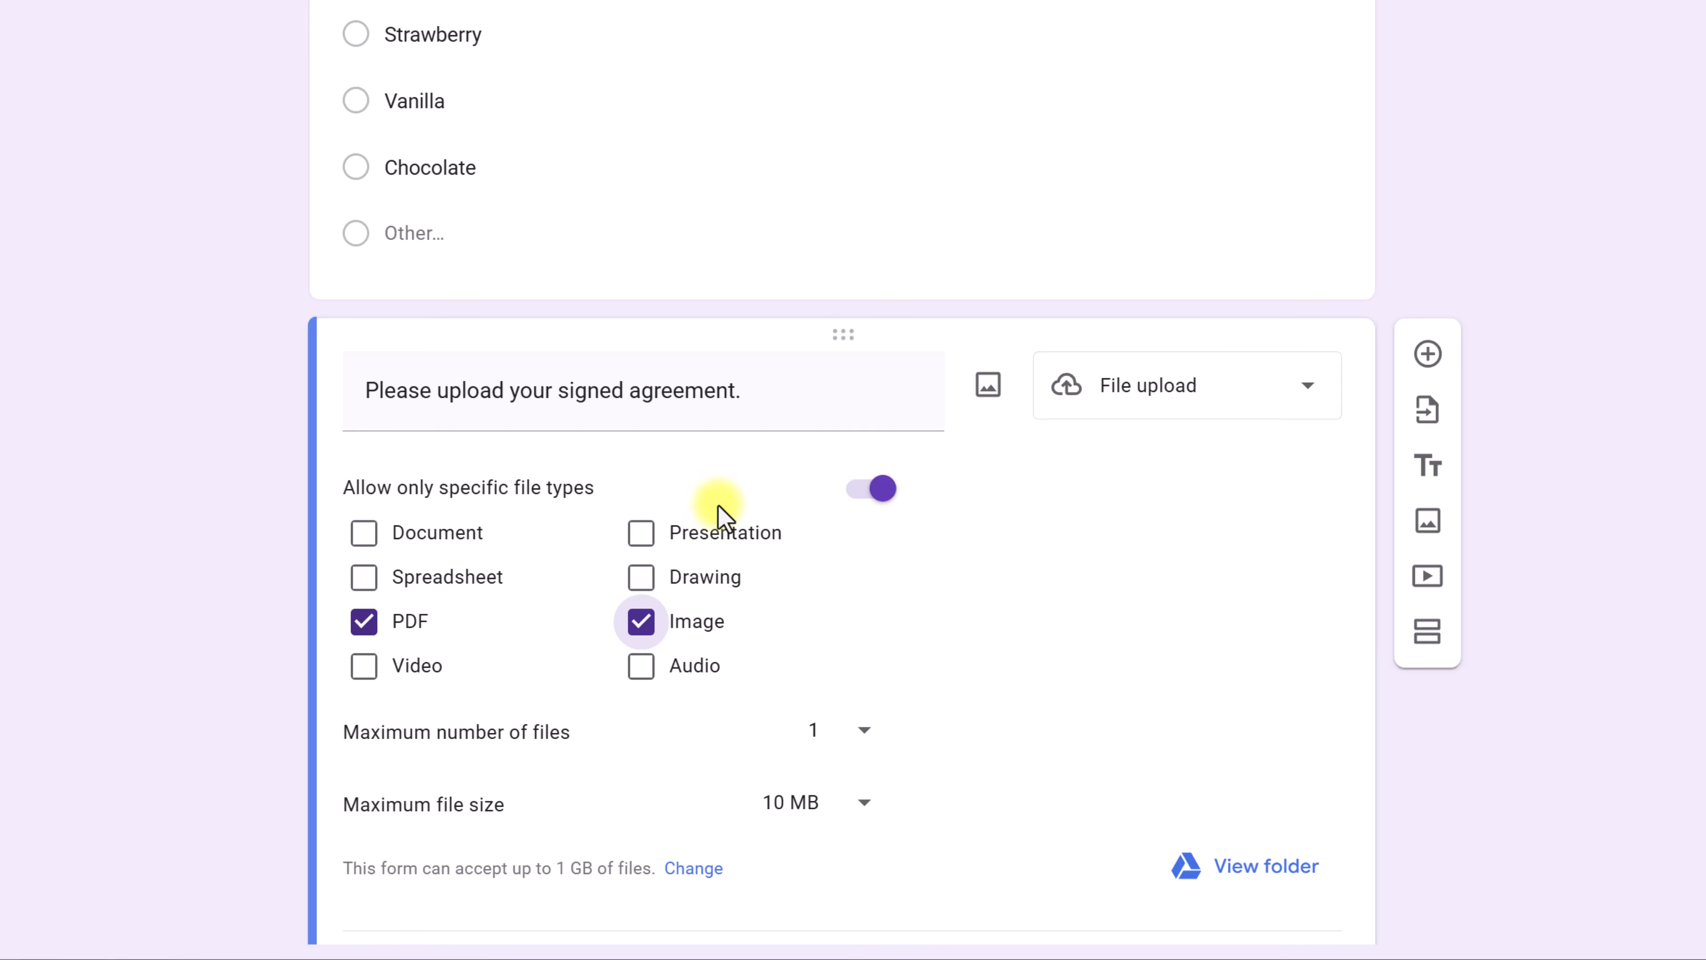
scroll(730, 511, "down", 2)
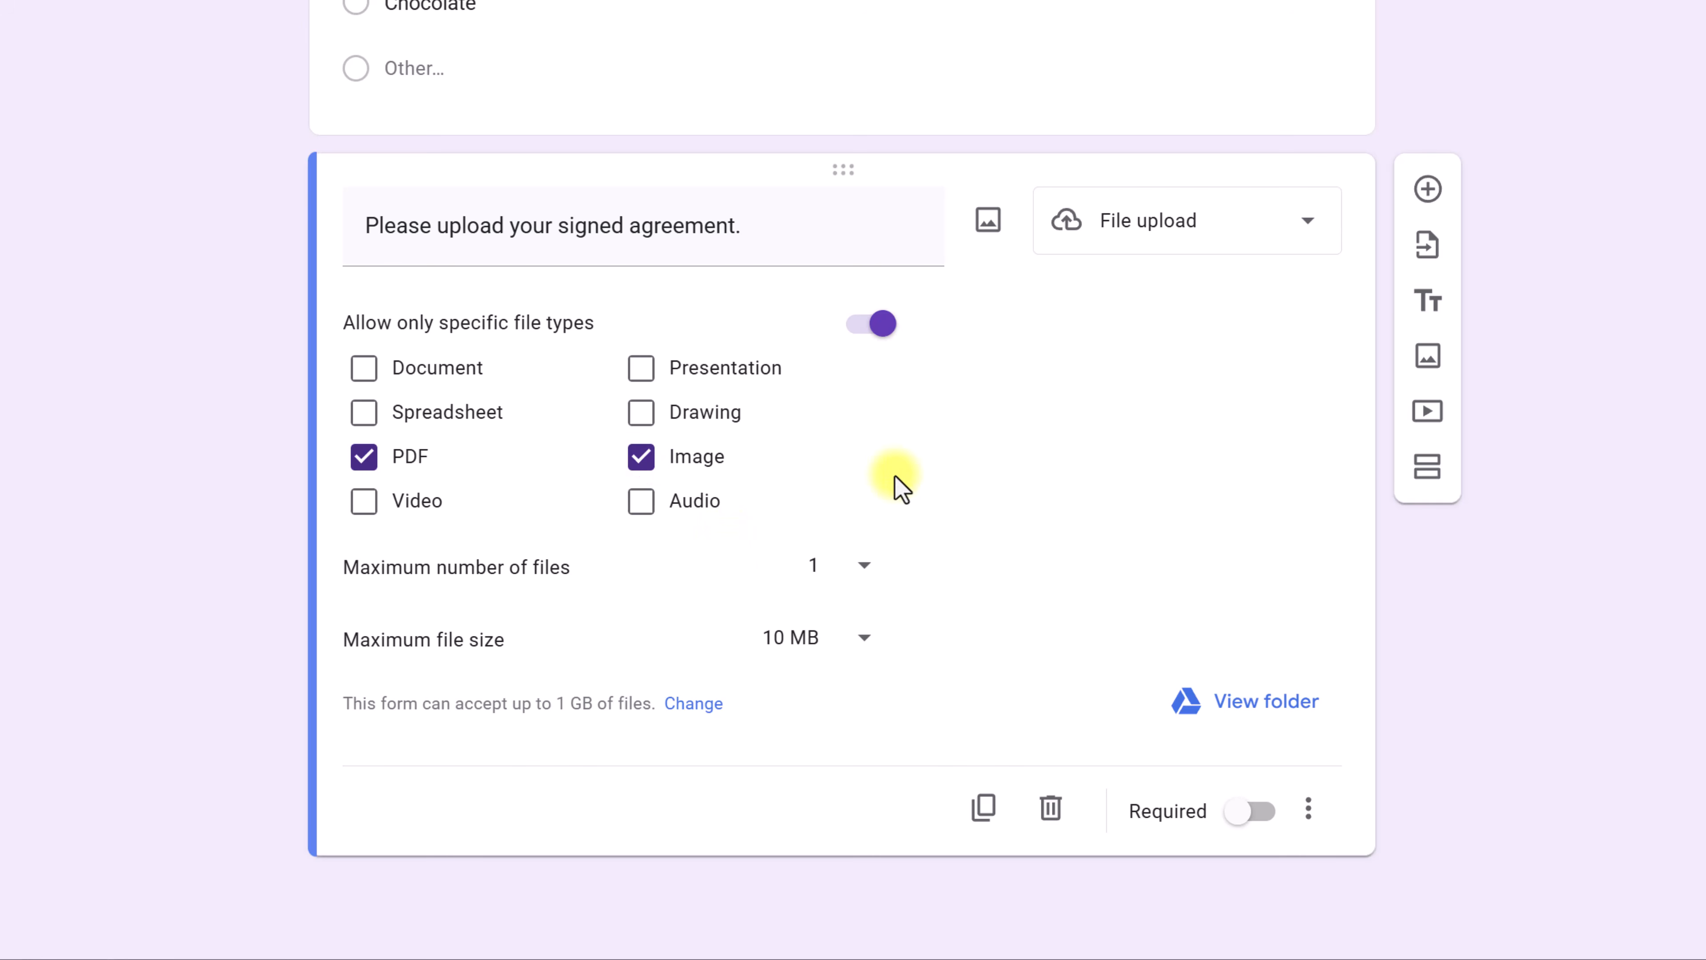
Check the available choices for the maximum number of files and the maximum file size
left_click(864, 568)
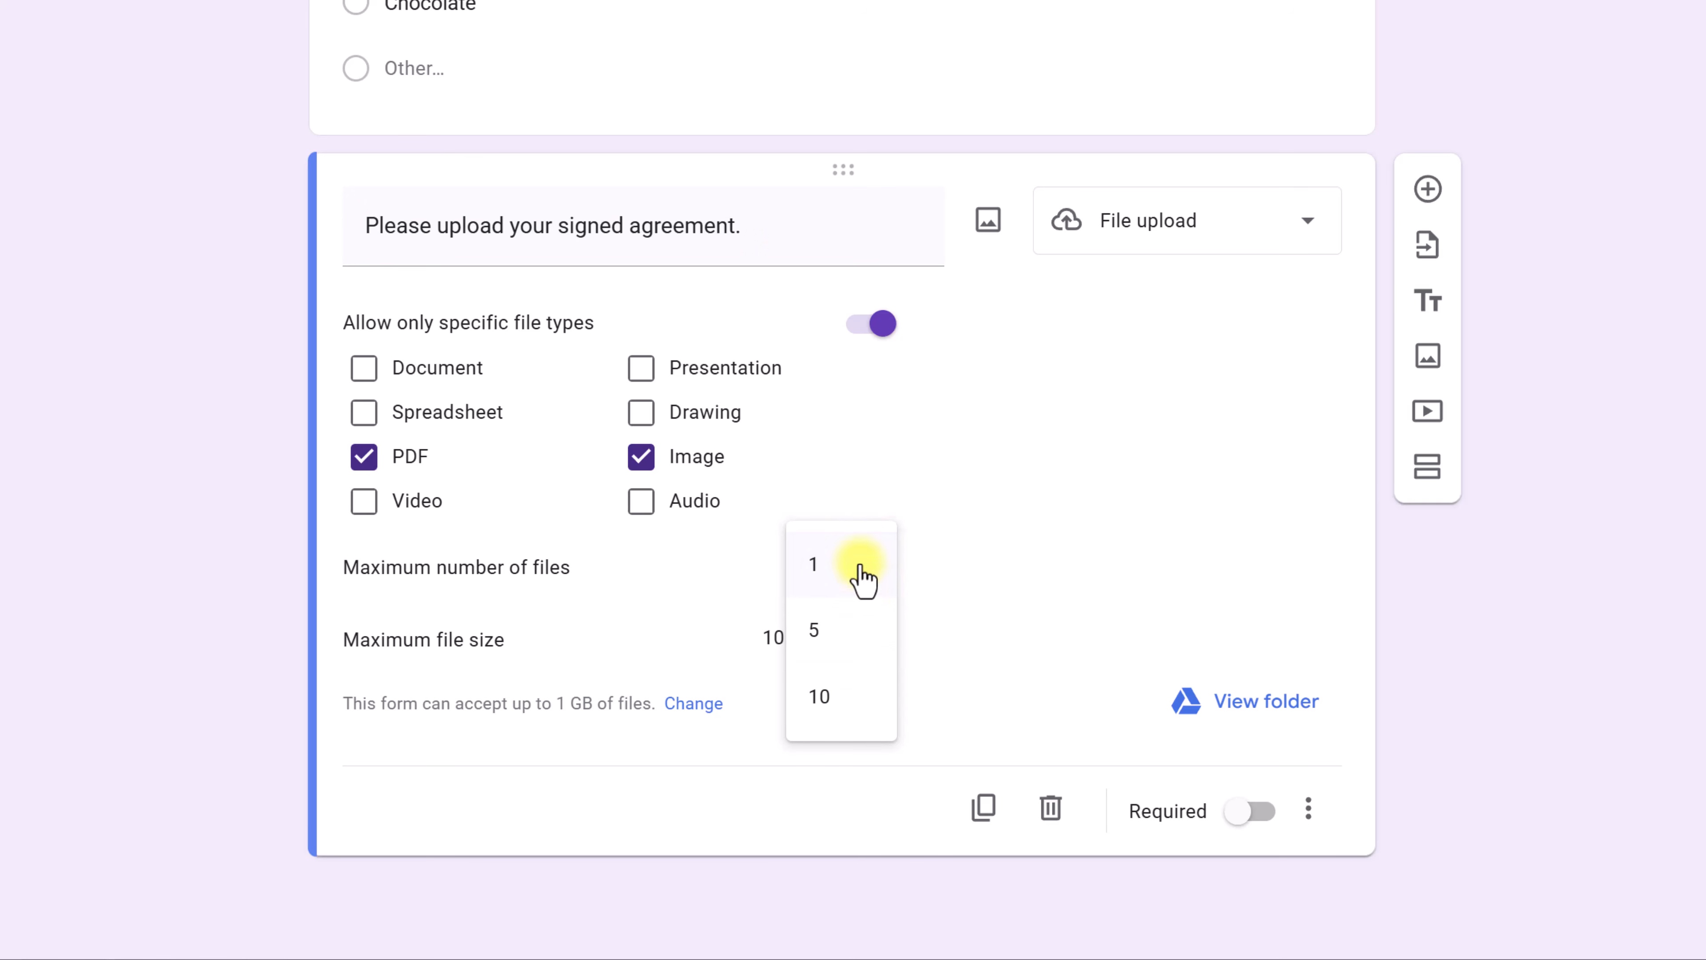
left_click(952, 560)
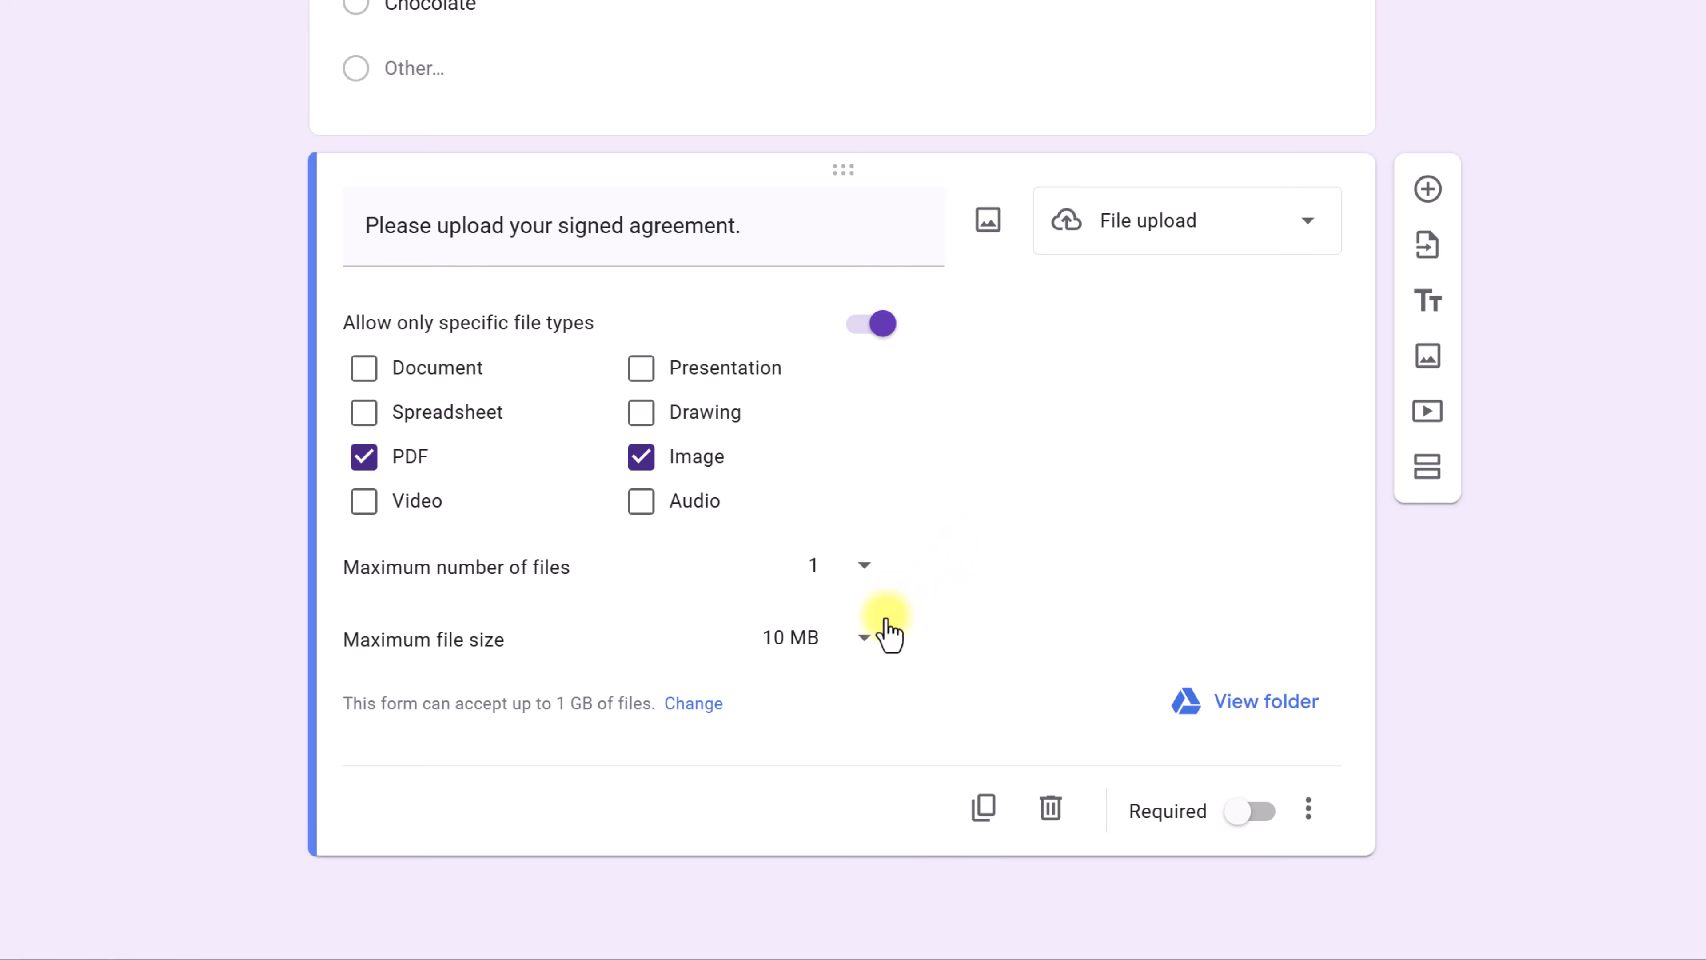
left_click(864, 638)
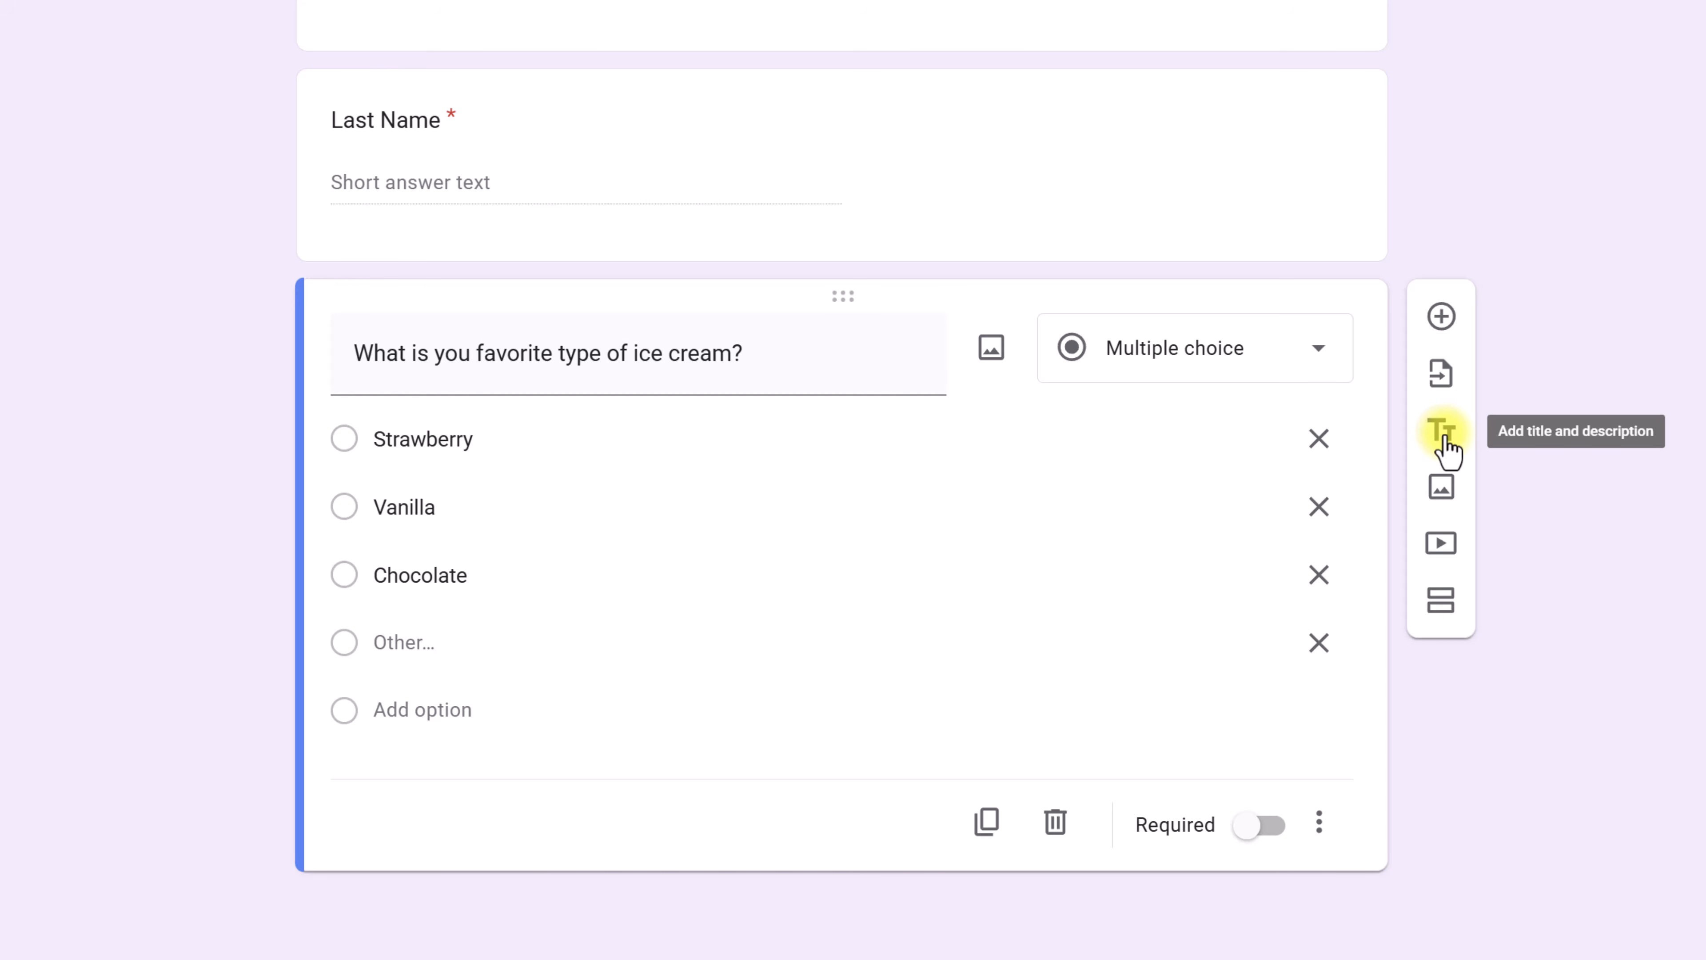
Search YouTube for "google forms", insert Simpletivity's "How to use Google Forms - Tutorial for Beginners" below the ice cream question, and delete the video again
left_click(1441, 545)
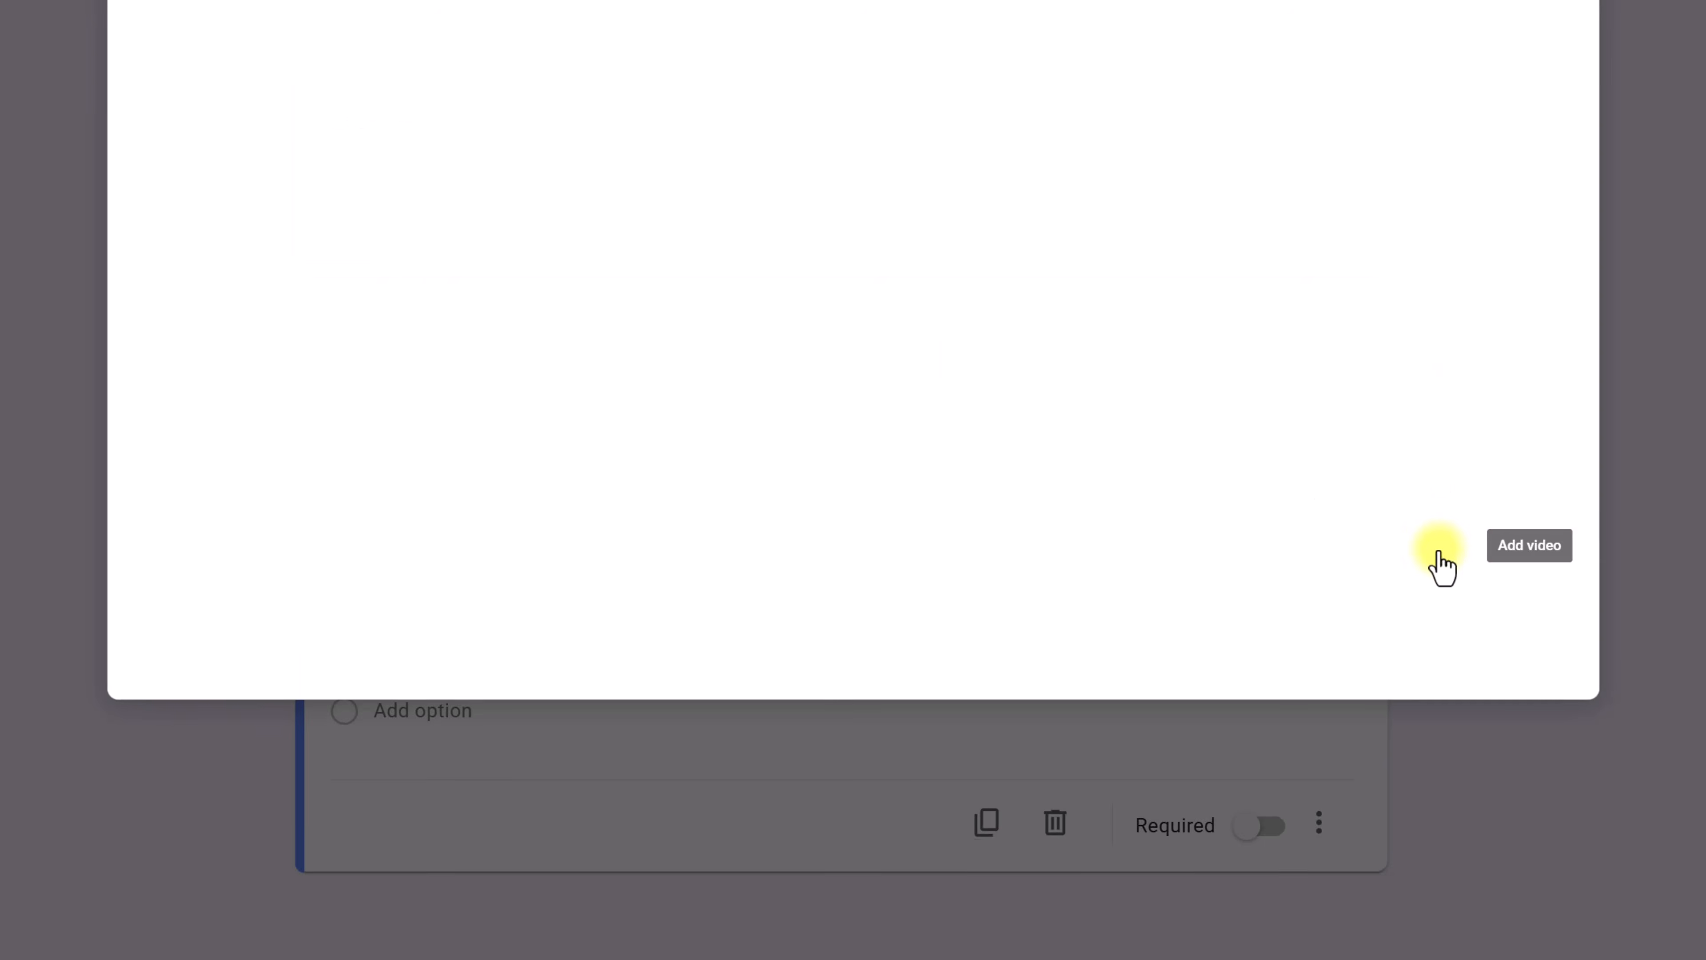
left_click(777, 126)
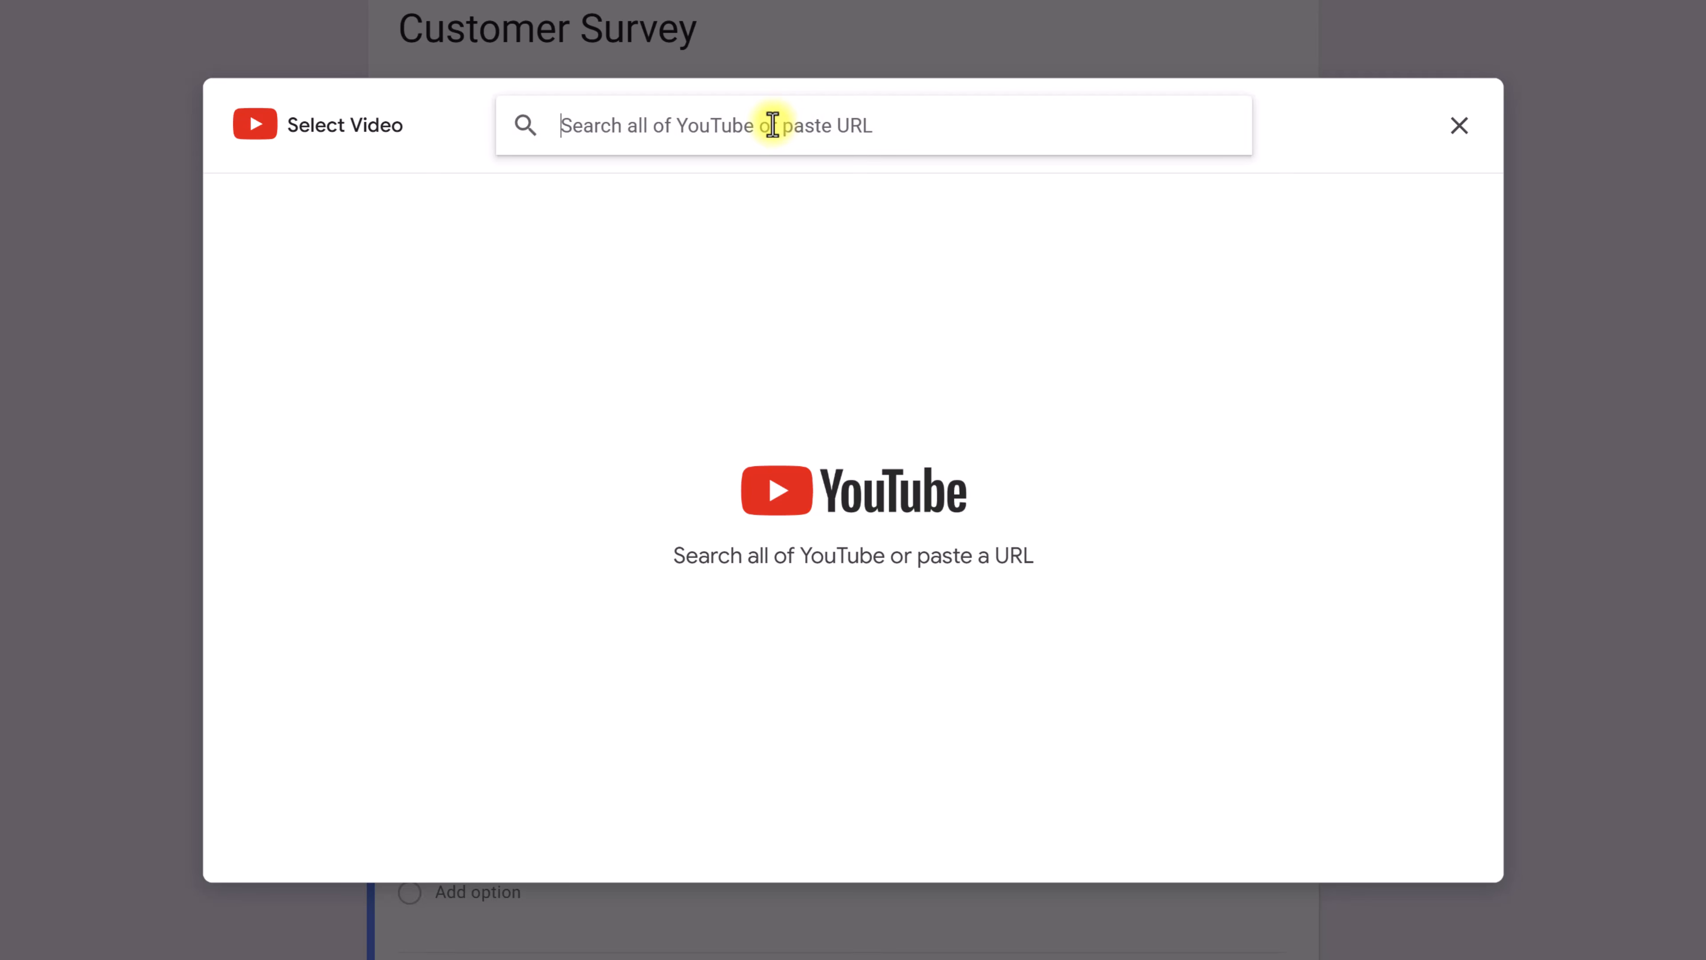
type("google forms")
key("Return")
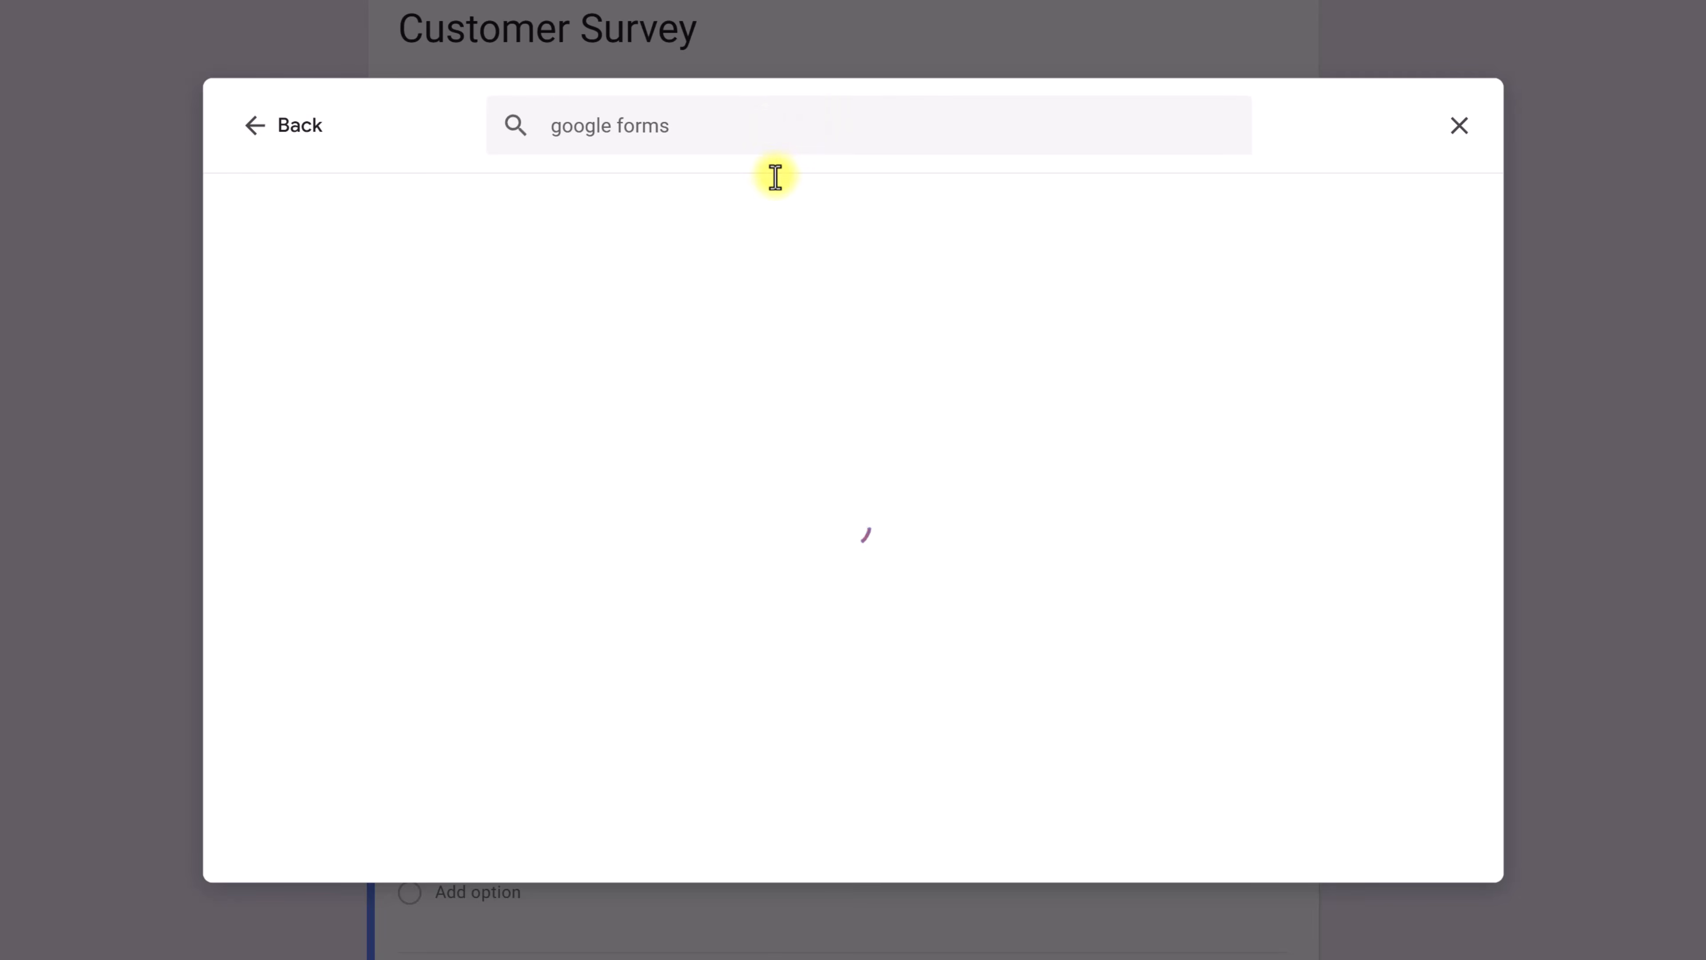
scroll(712, 518, "down", 5)
left_click(680, 451)
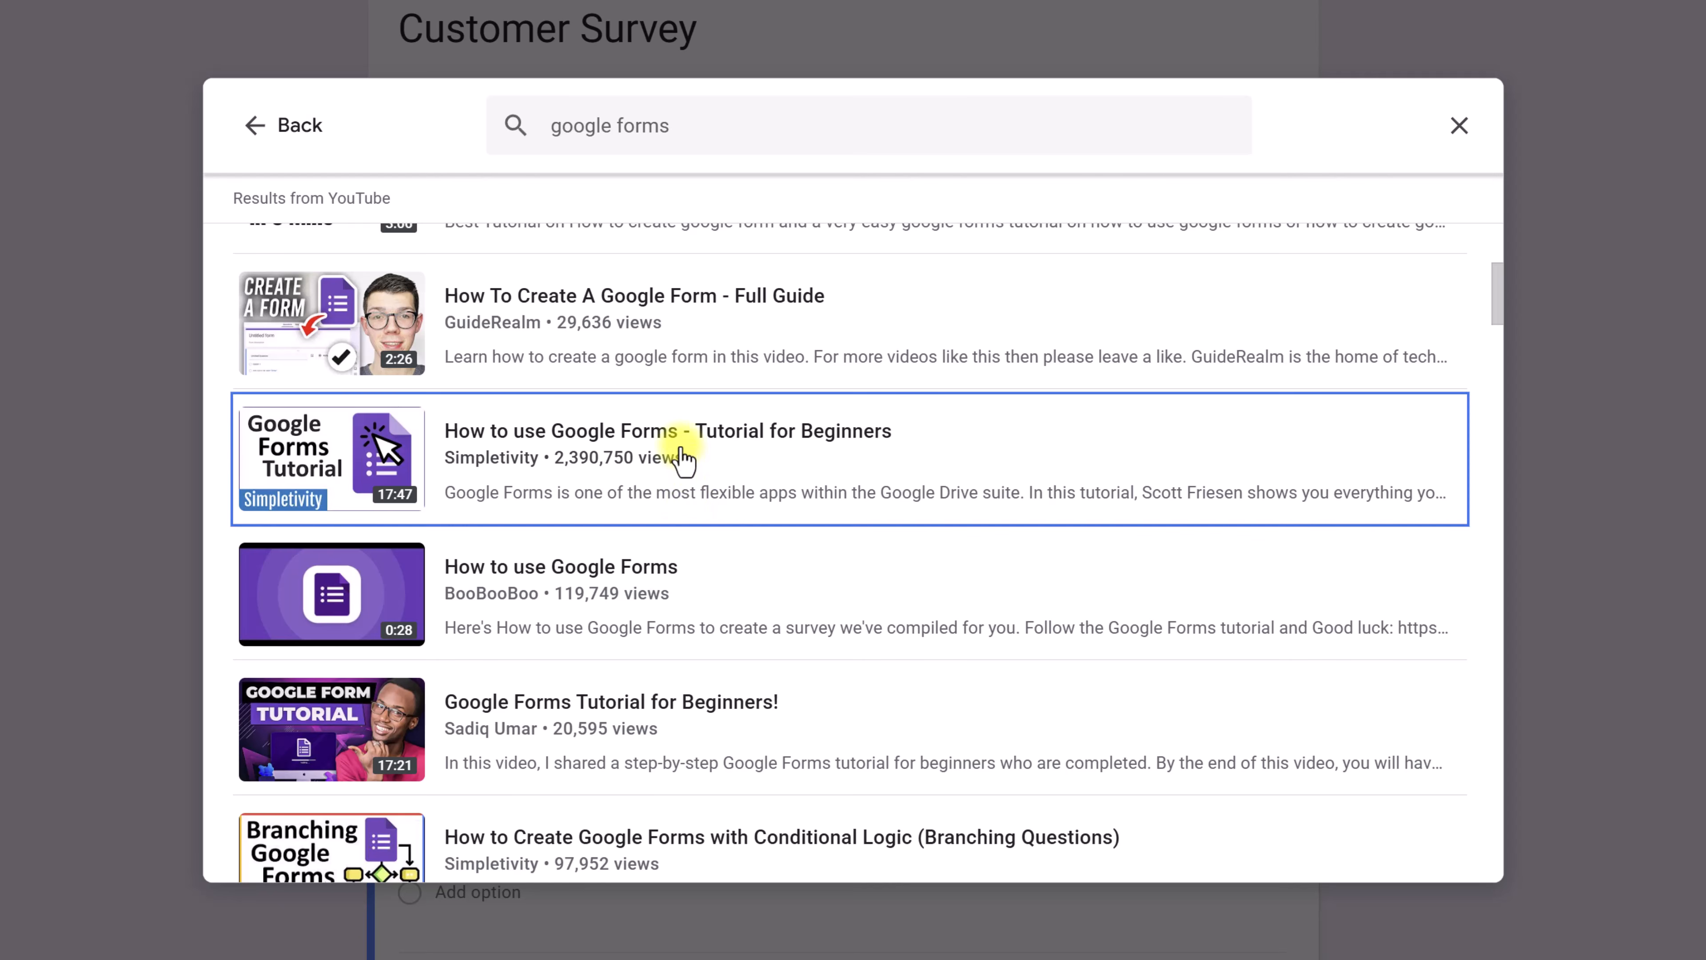
left_click(1433, 850)
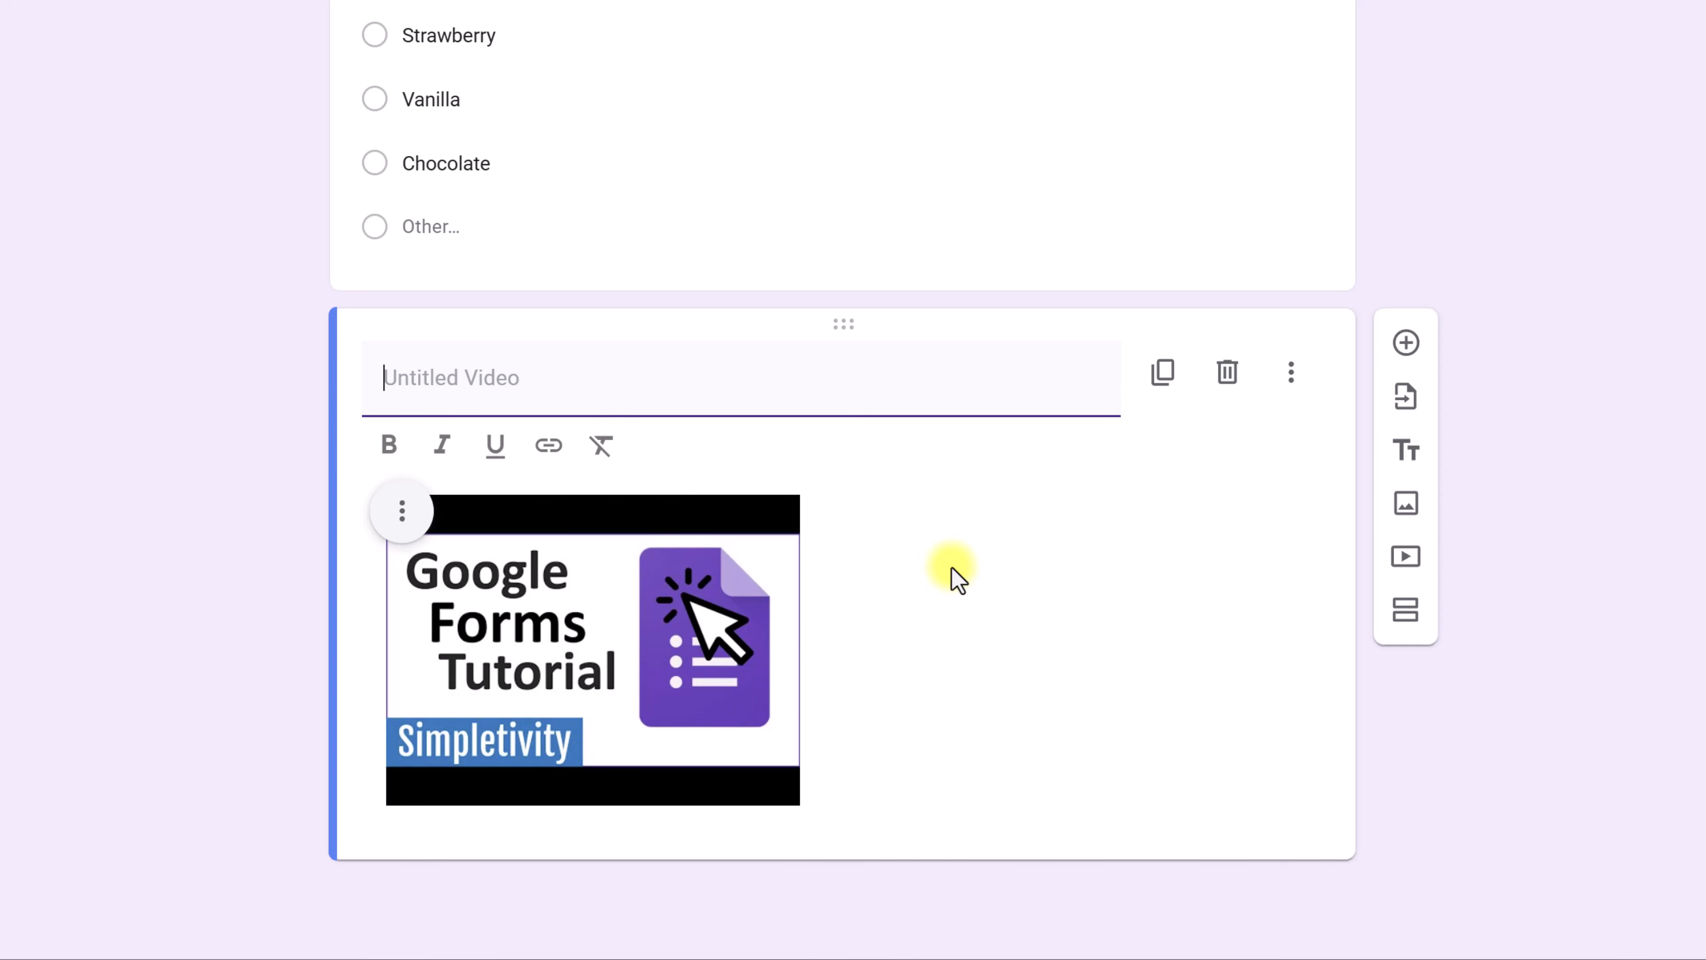
left_click(1227, 372)
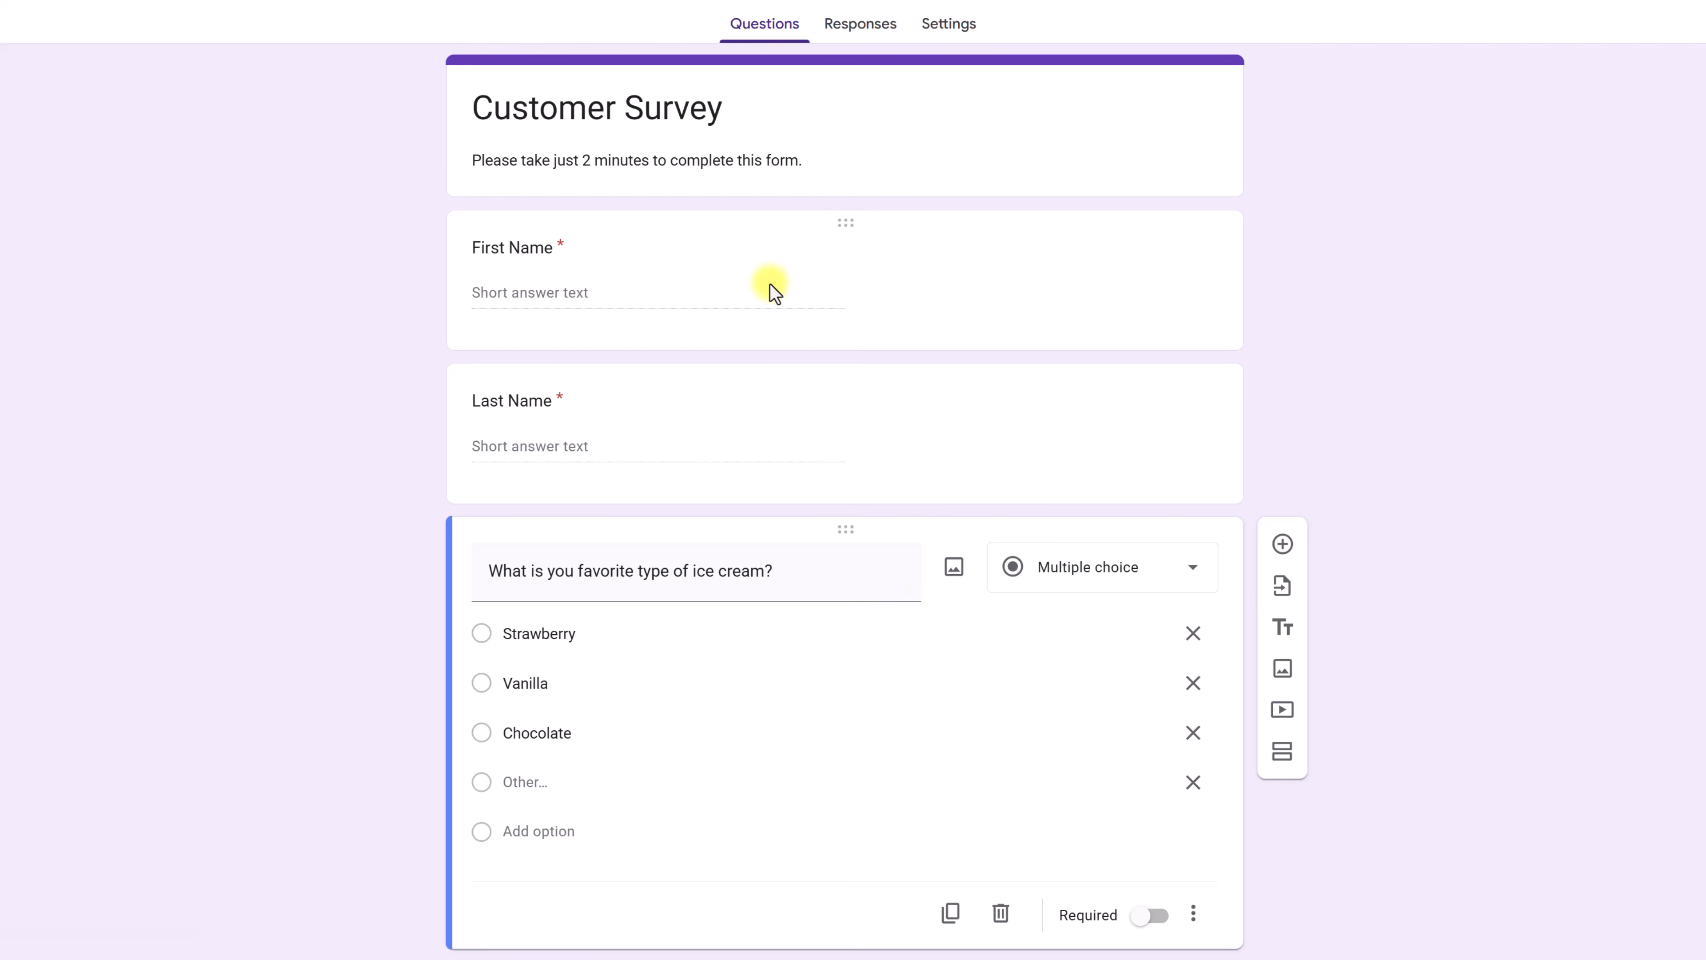
Add a section directly after the "Last Name" question and remove that section again
scroll(954, 372, "down", 1)
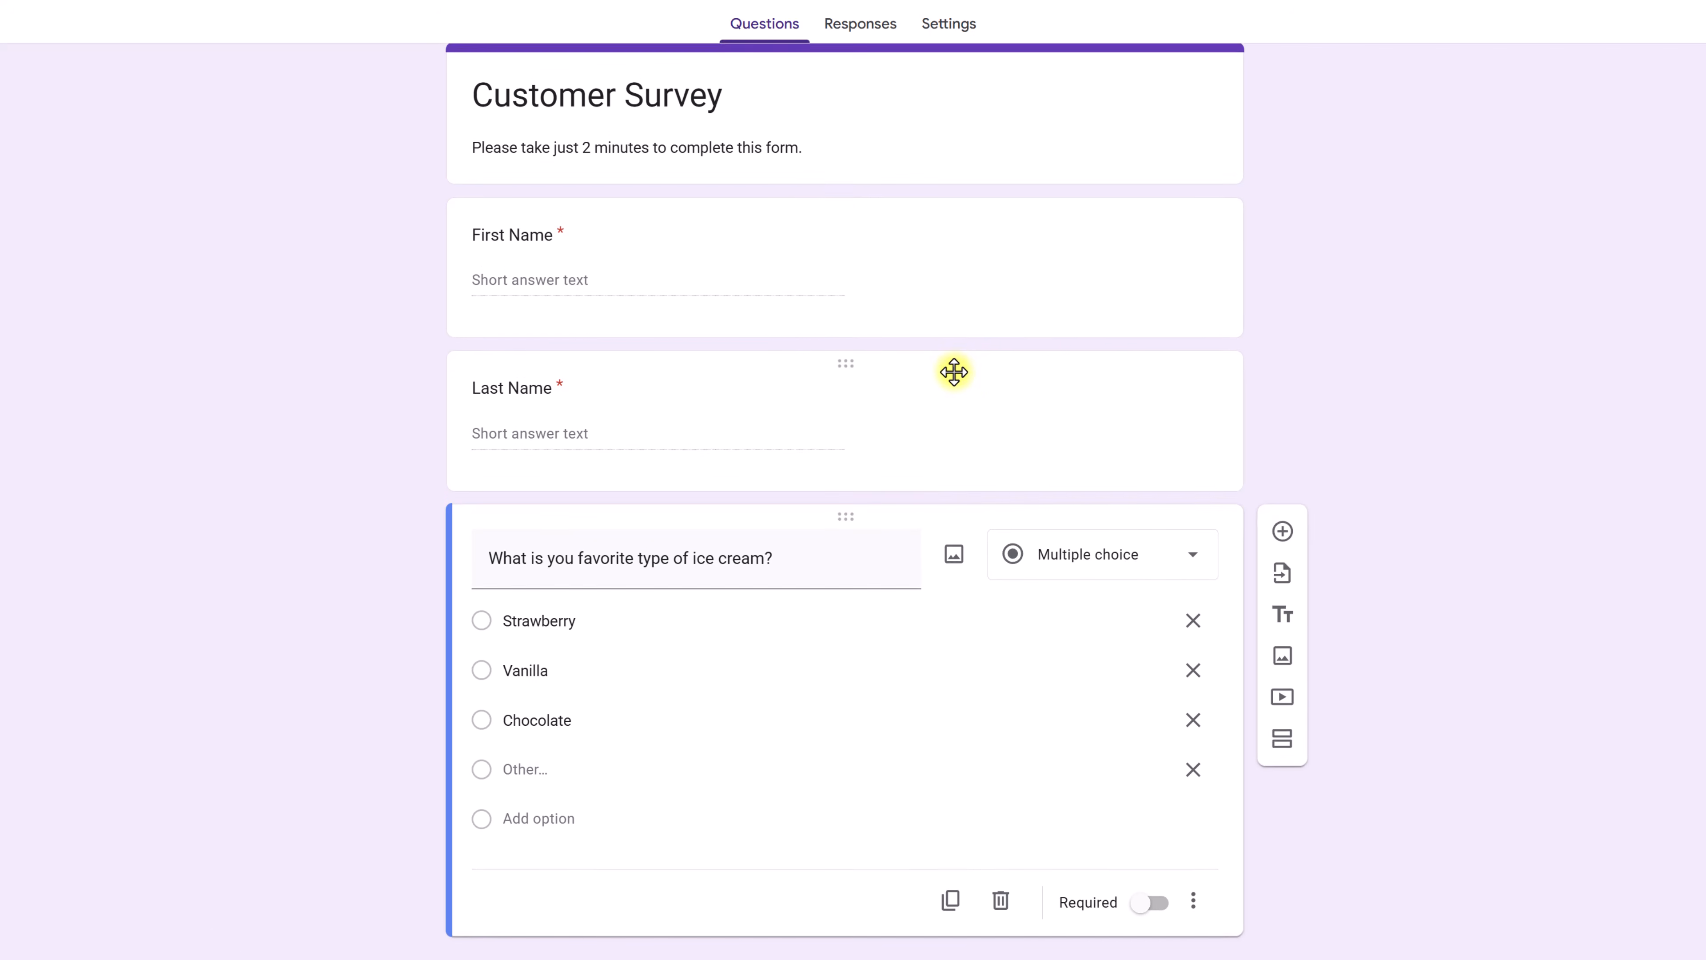
scroll(955, 370, "up", 1)
scroll(955, 345, "down", 1)
scroll(955, 345, "up", 1)
scroll(956, 347, "down", 1)
left_click(918, 373)
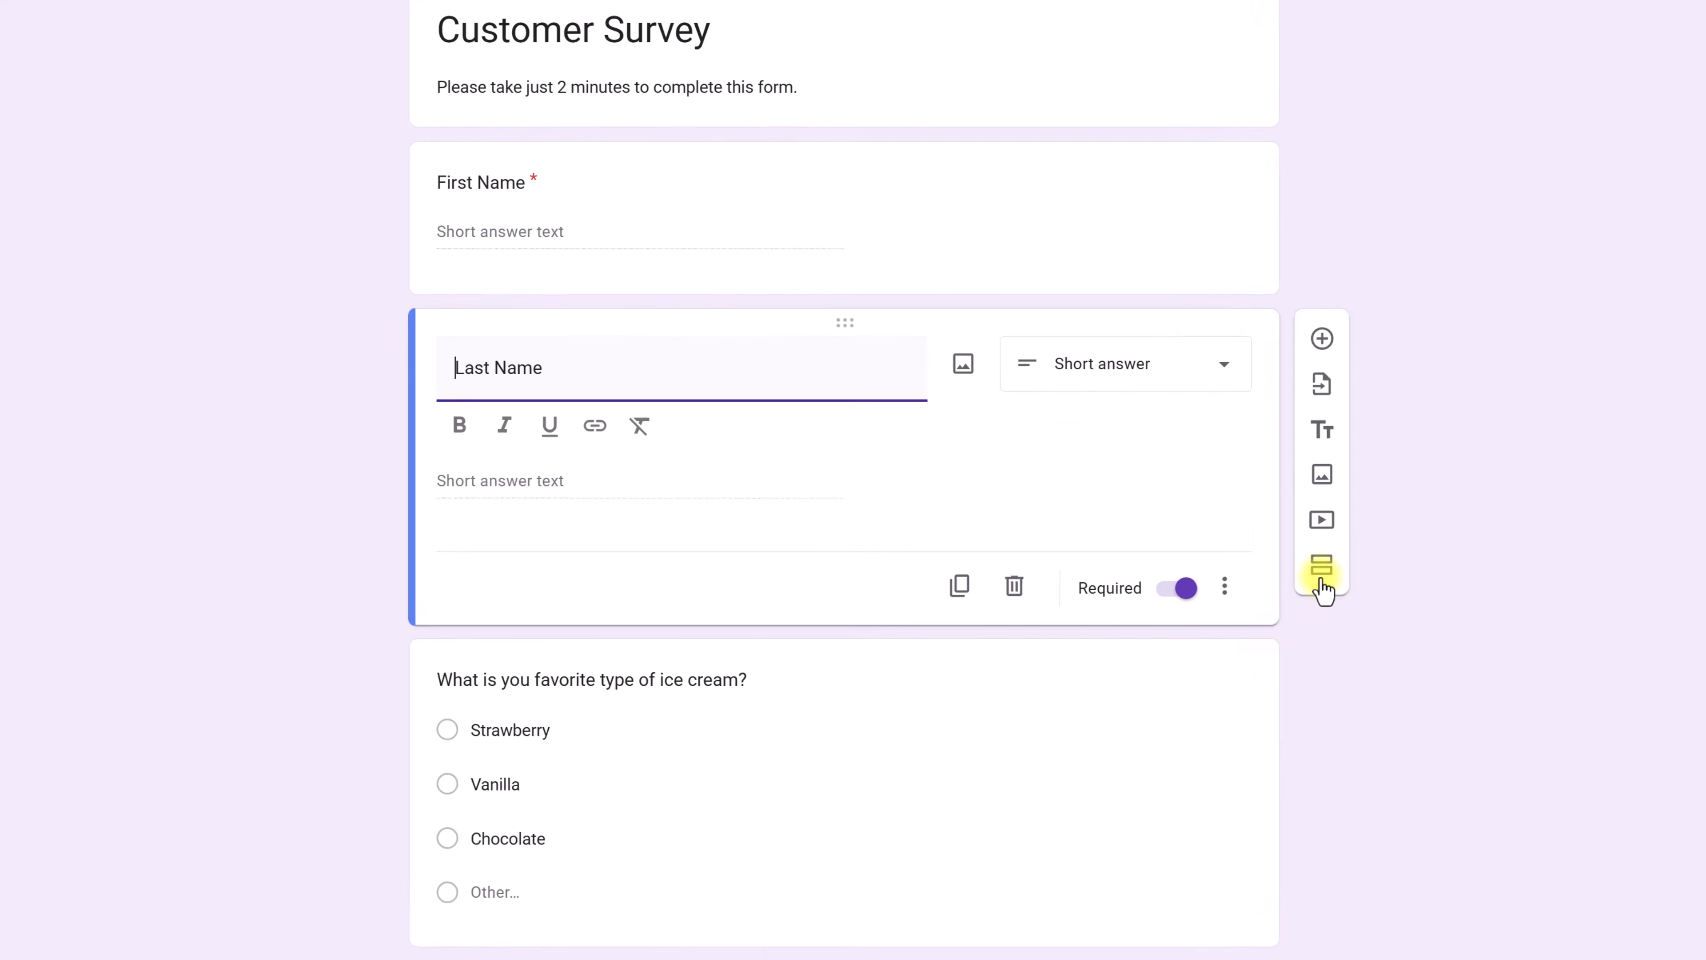
left_click(1409, 499)
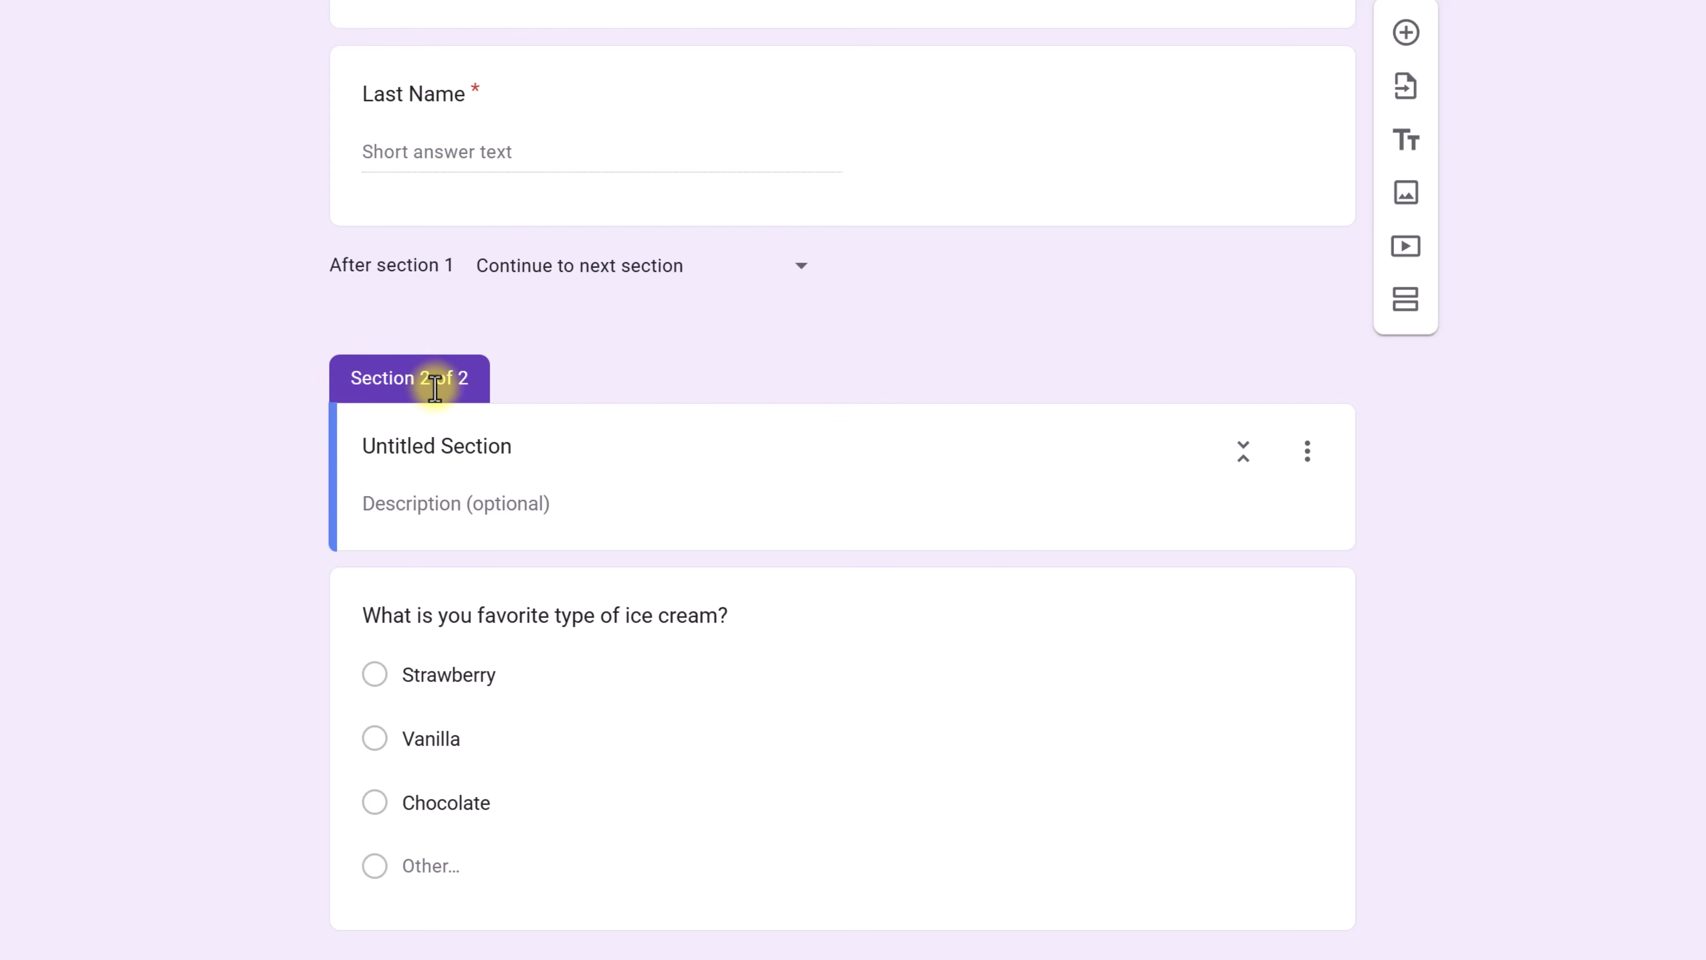
scroll(436, 388, "up", 5)
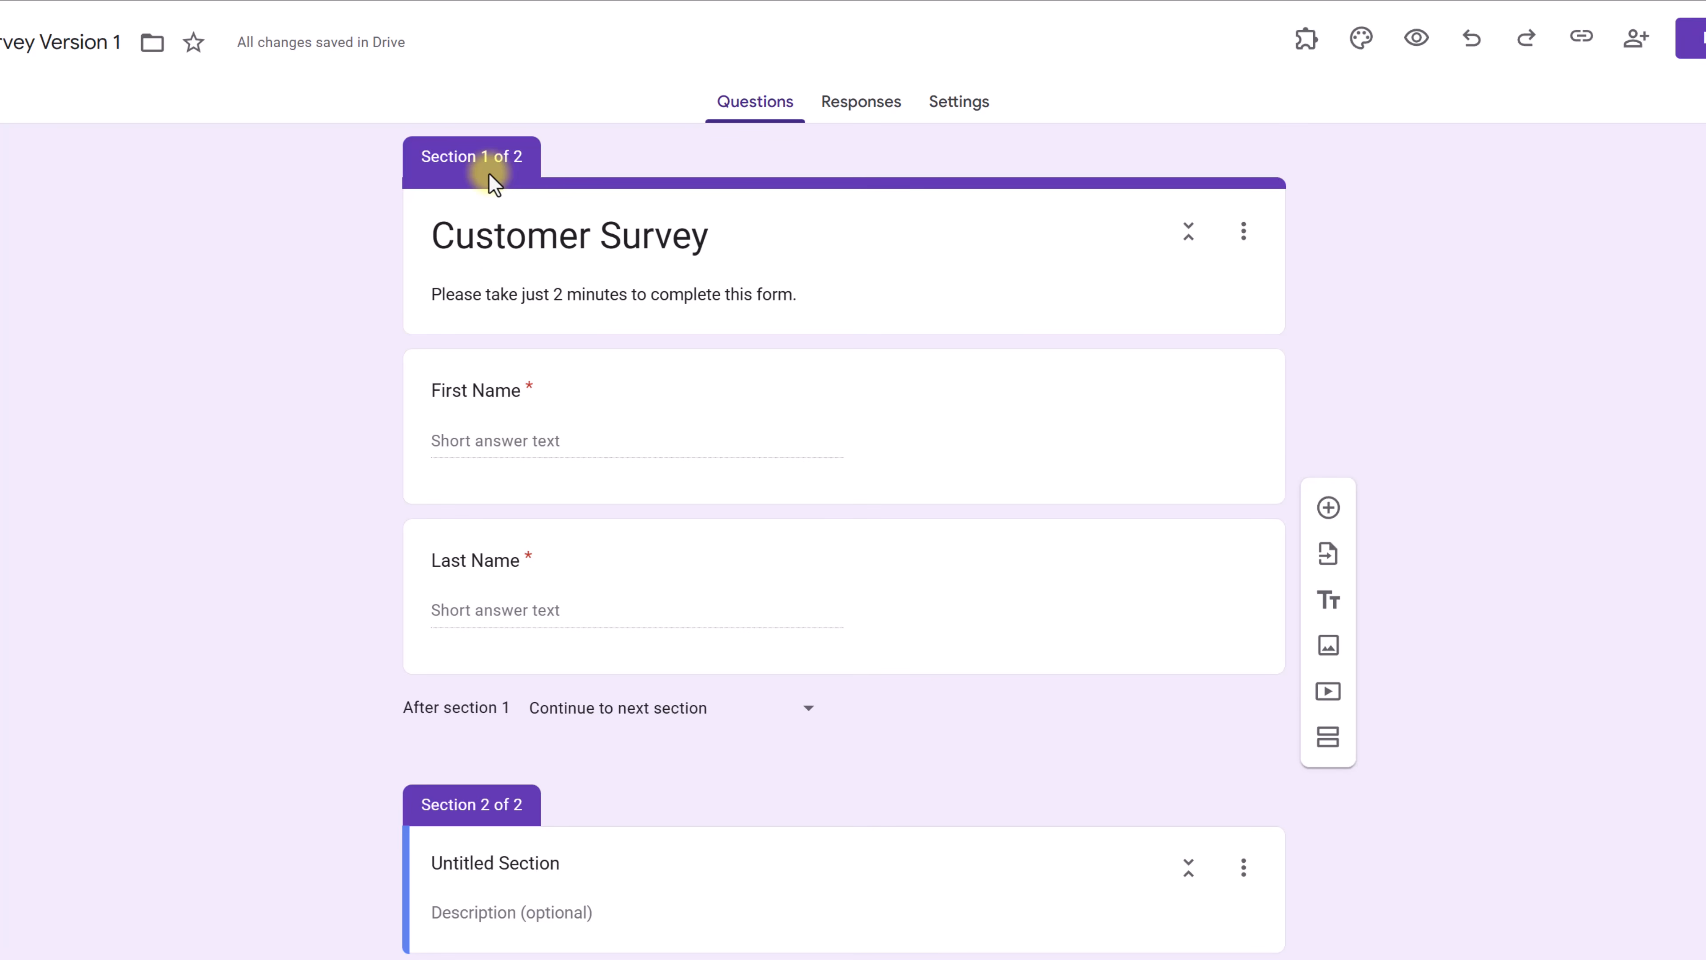
scroll(560, 666, "down", 2)
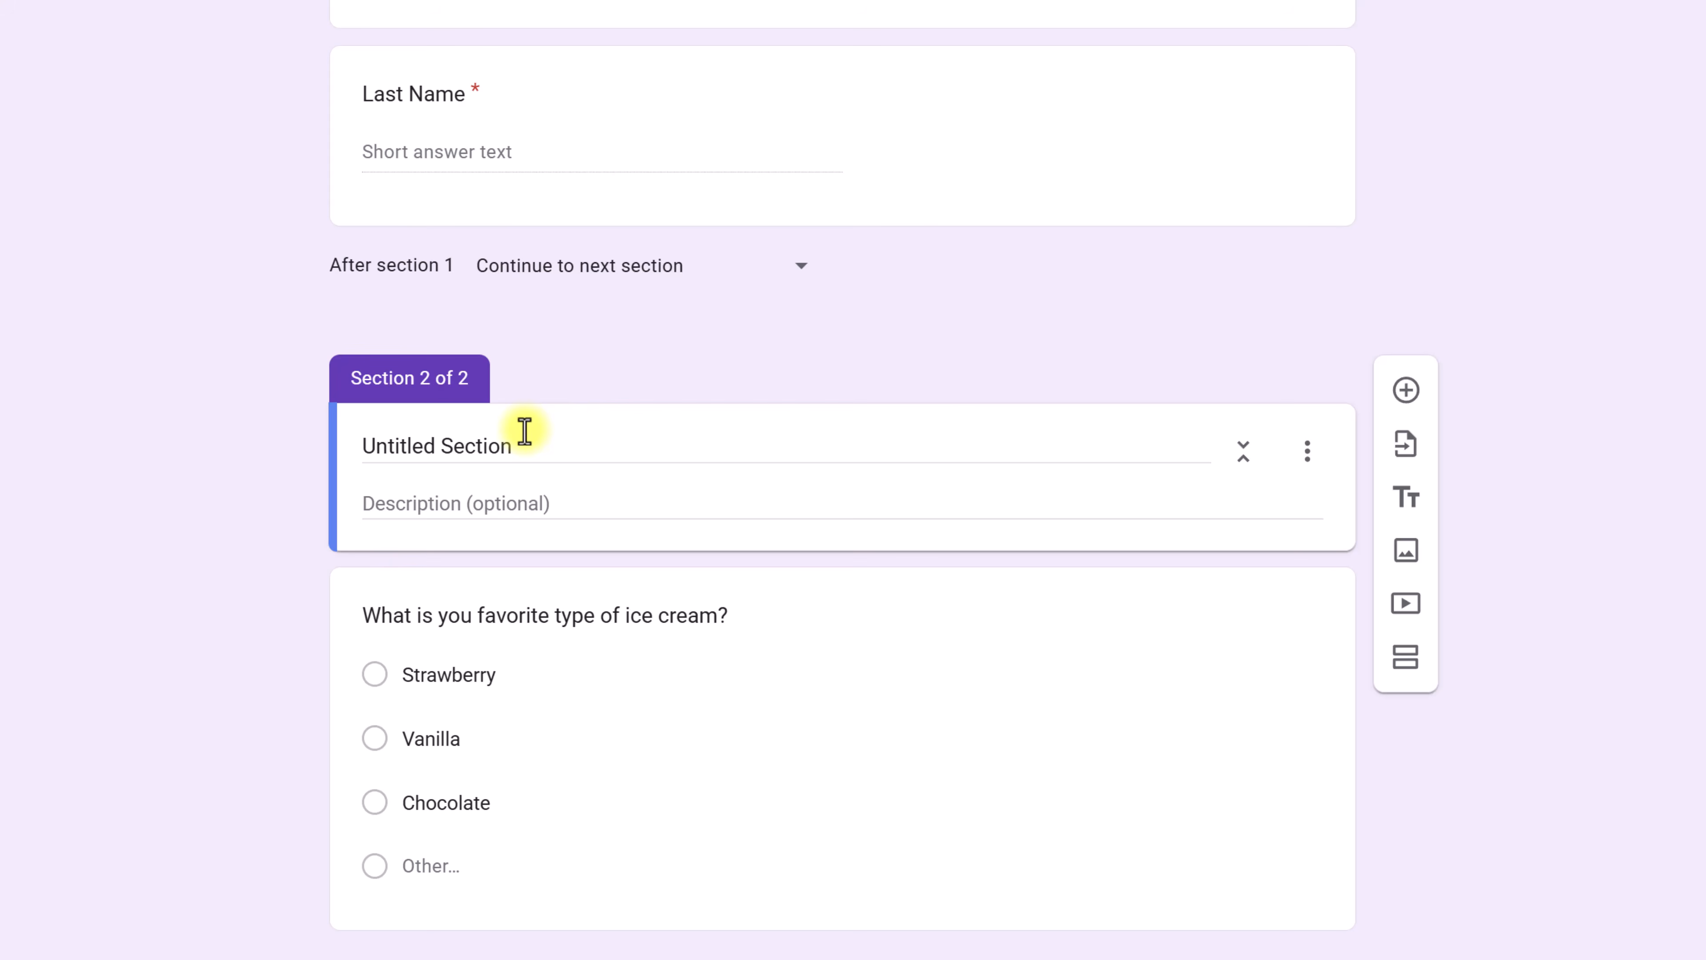
left_click(1307, 451)
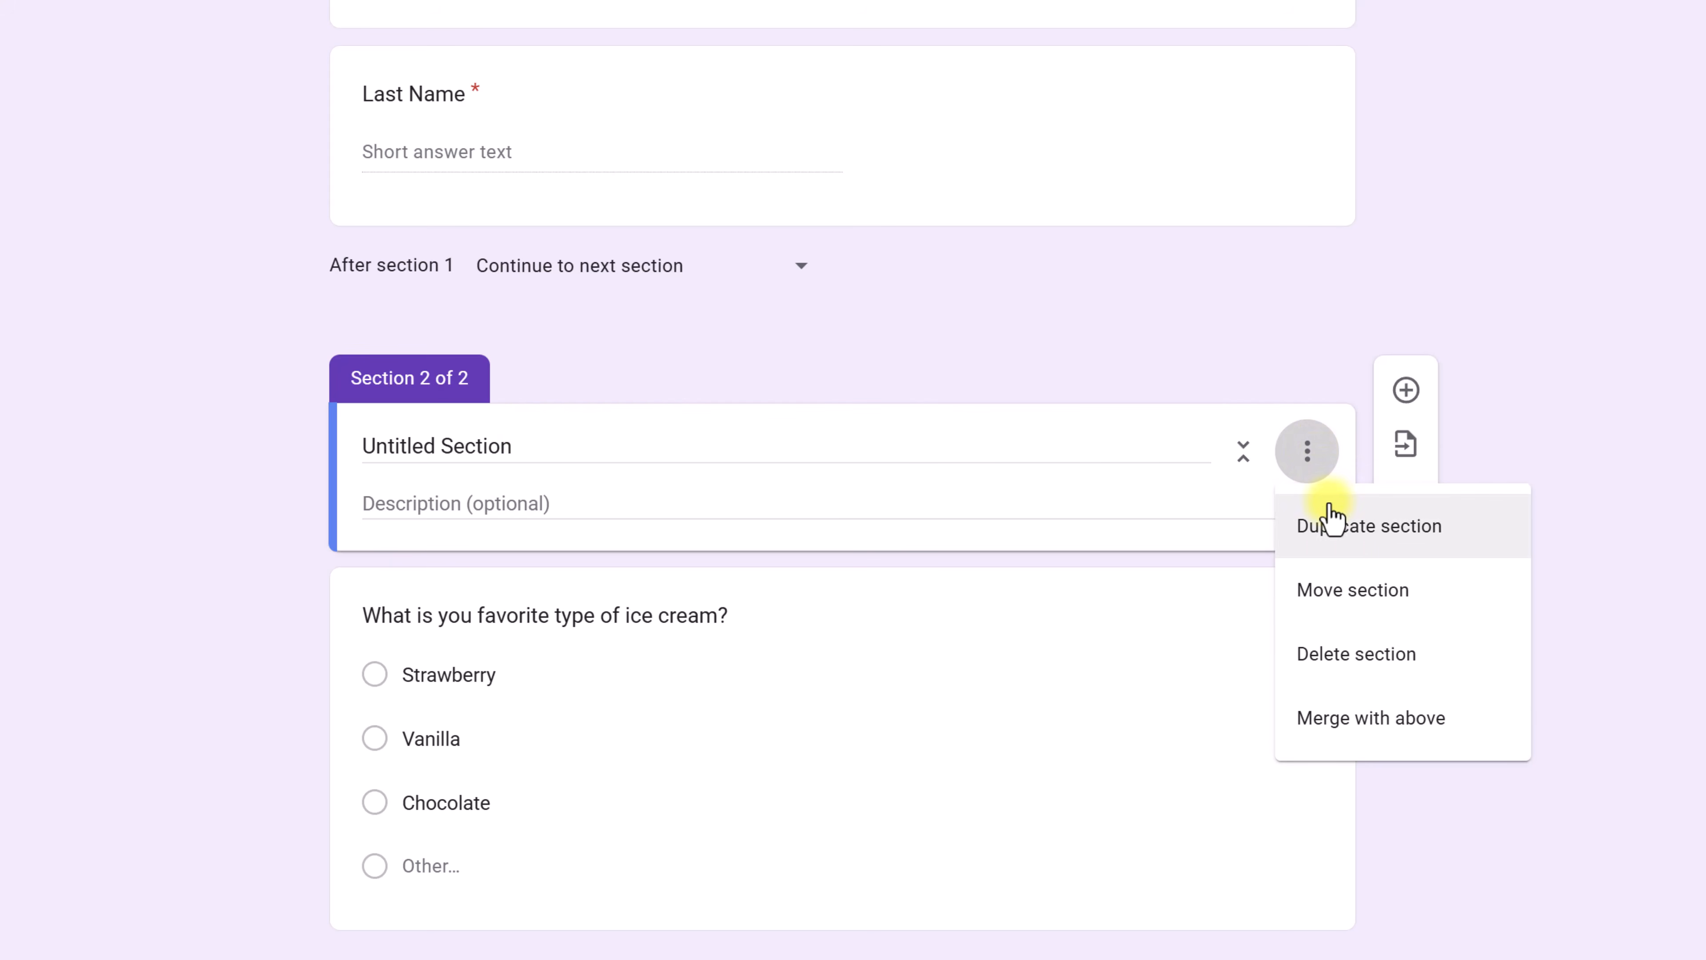
left_click(1340, 655)
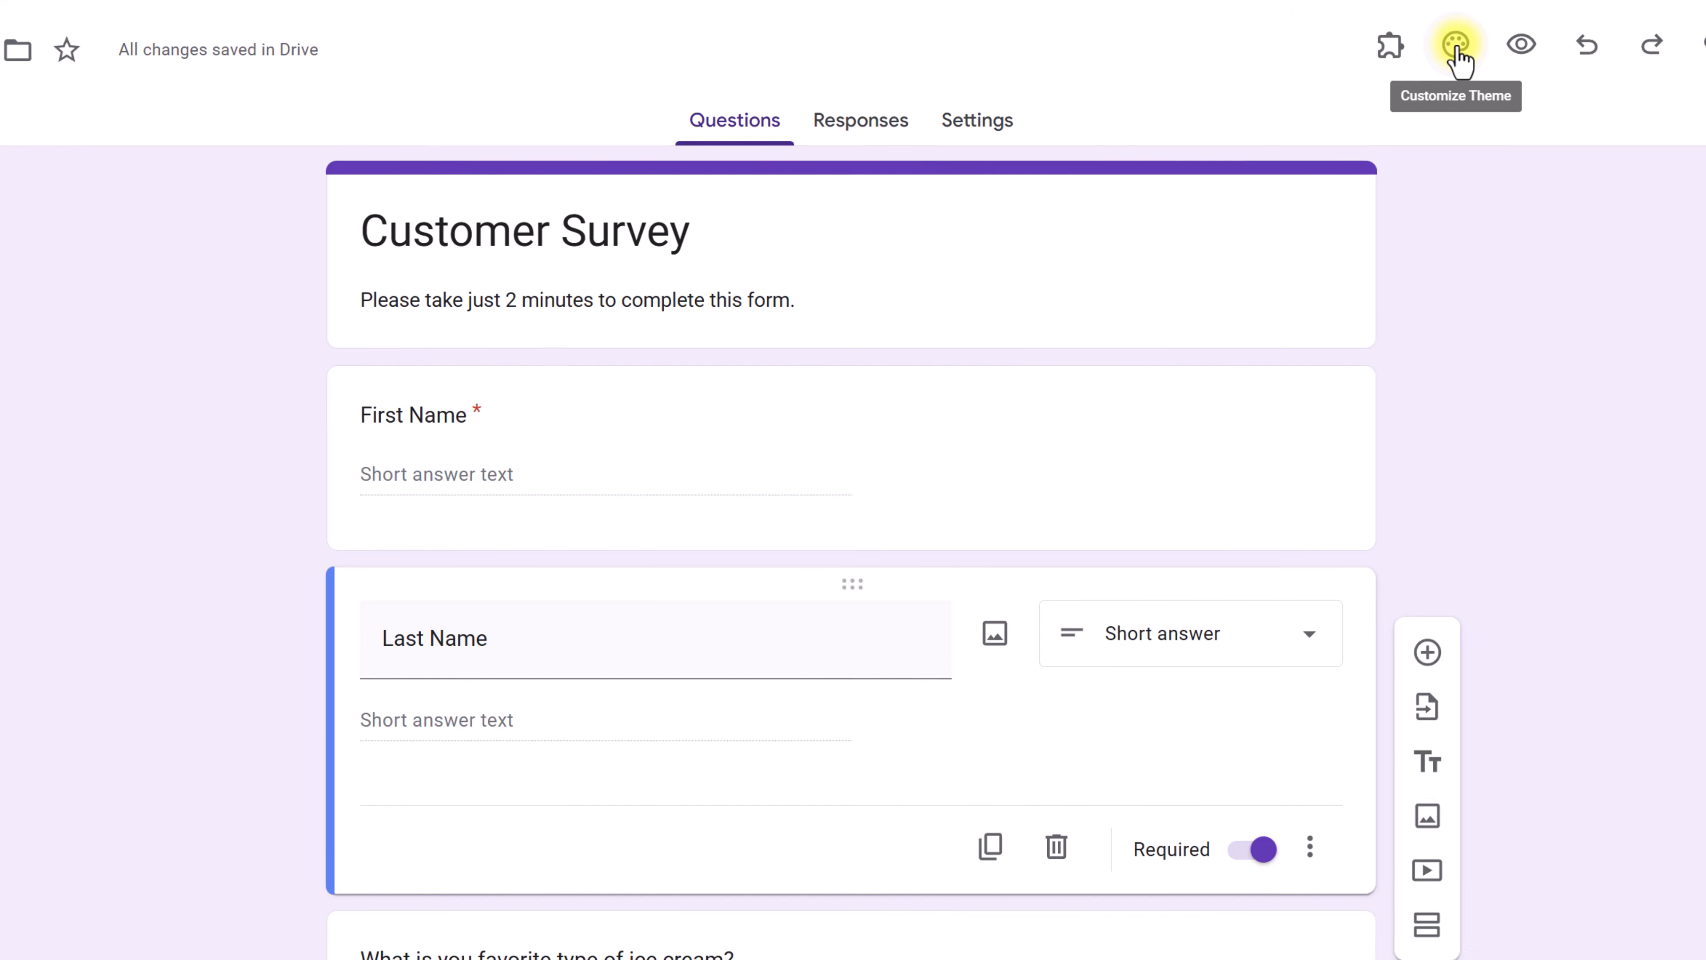
Customize the form's theme by setting the header font to Impact
left_click(1459, 46)
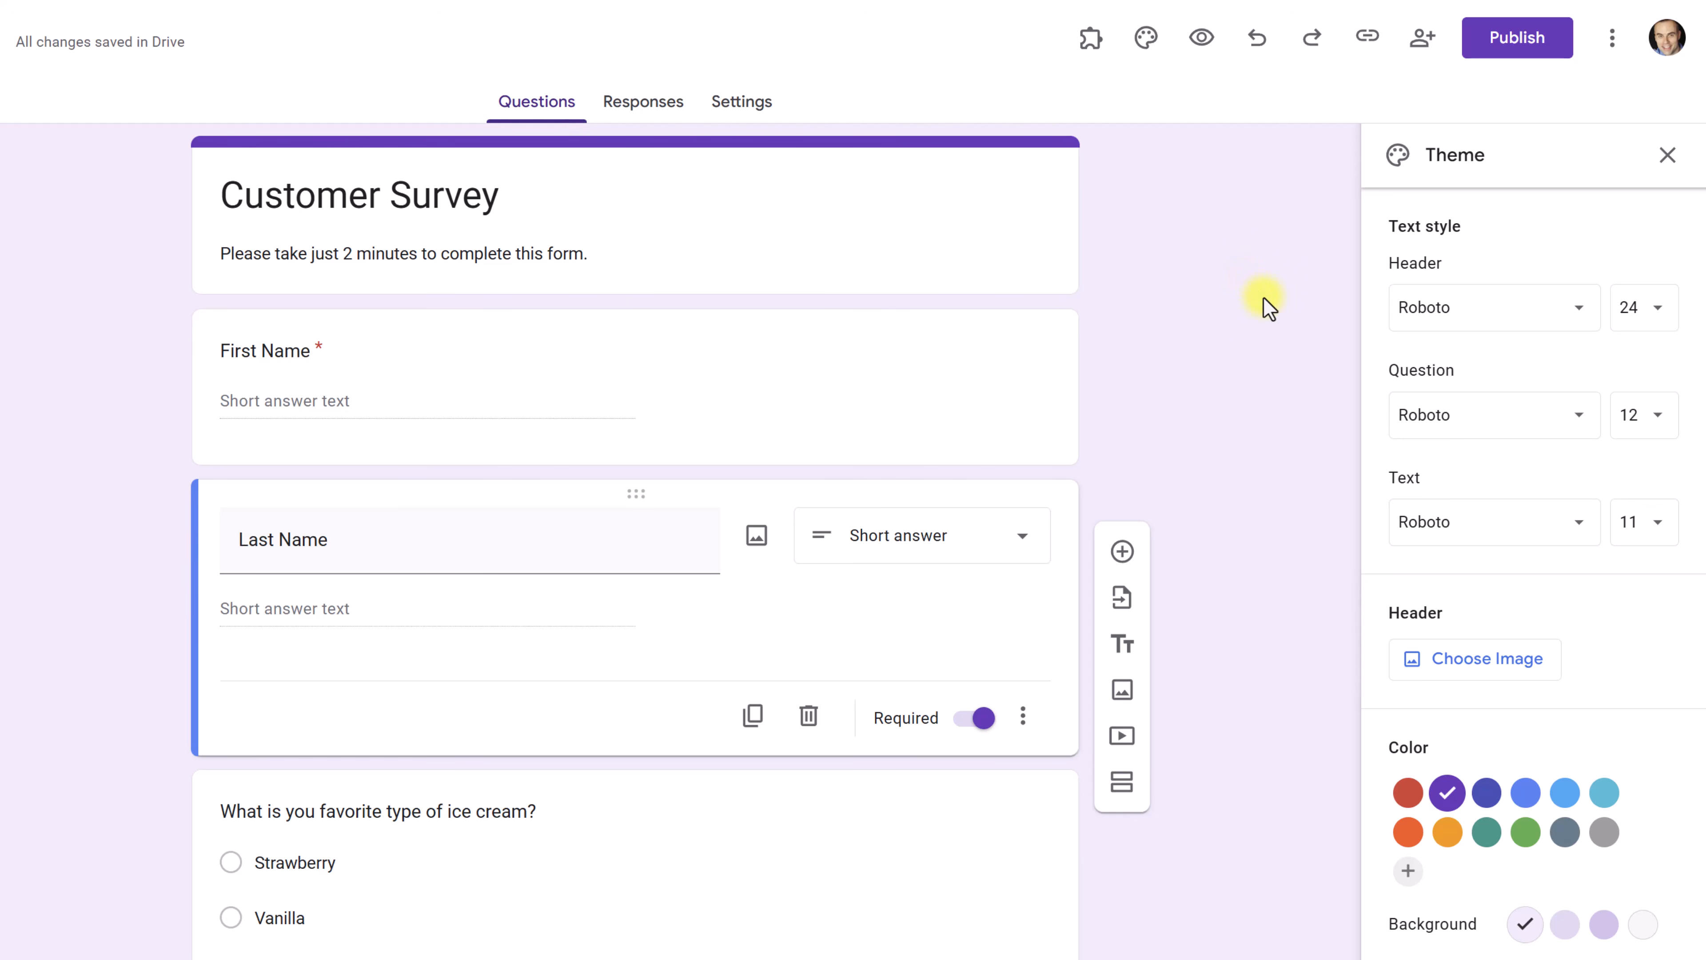
key("ctrl+plus")
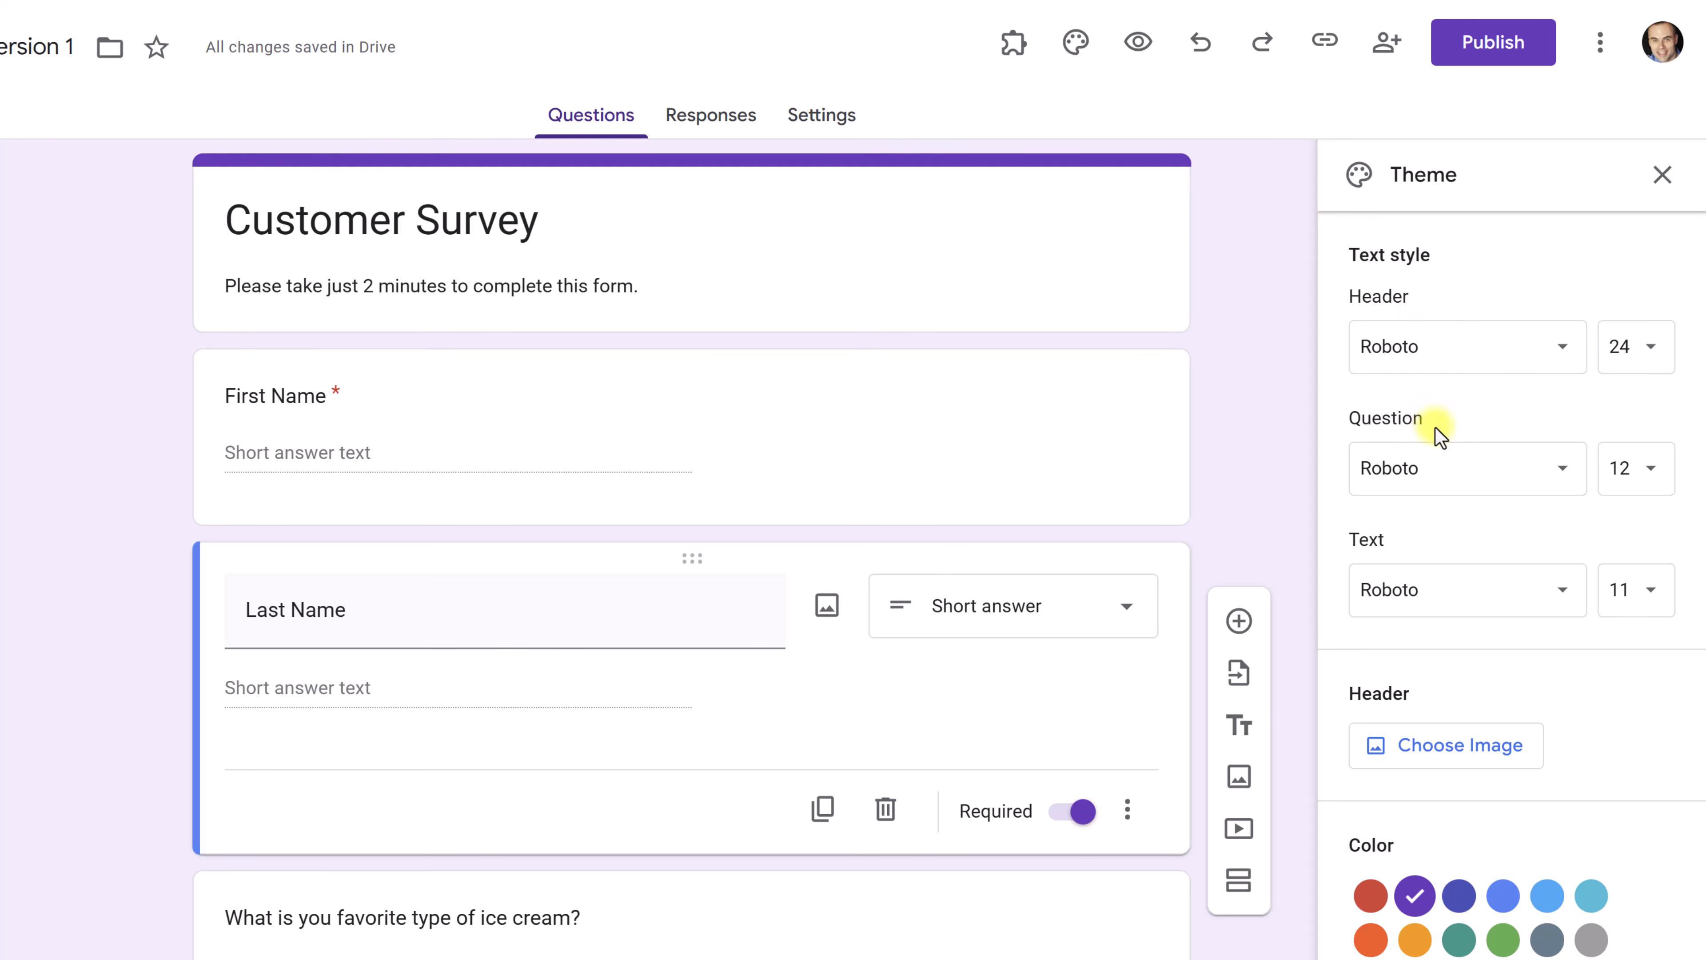
left_click(1474, 356)
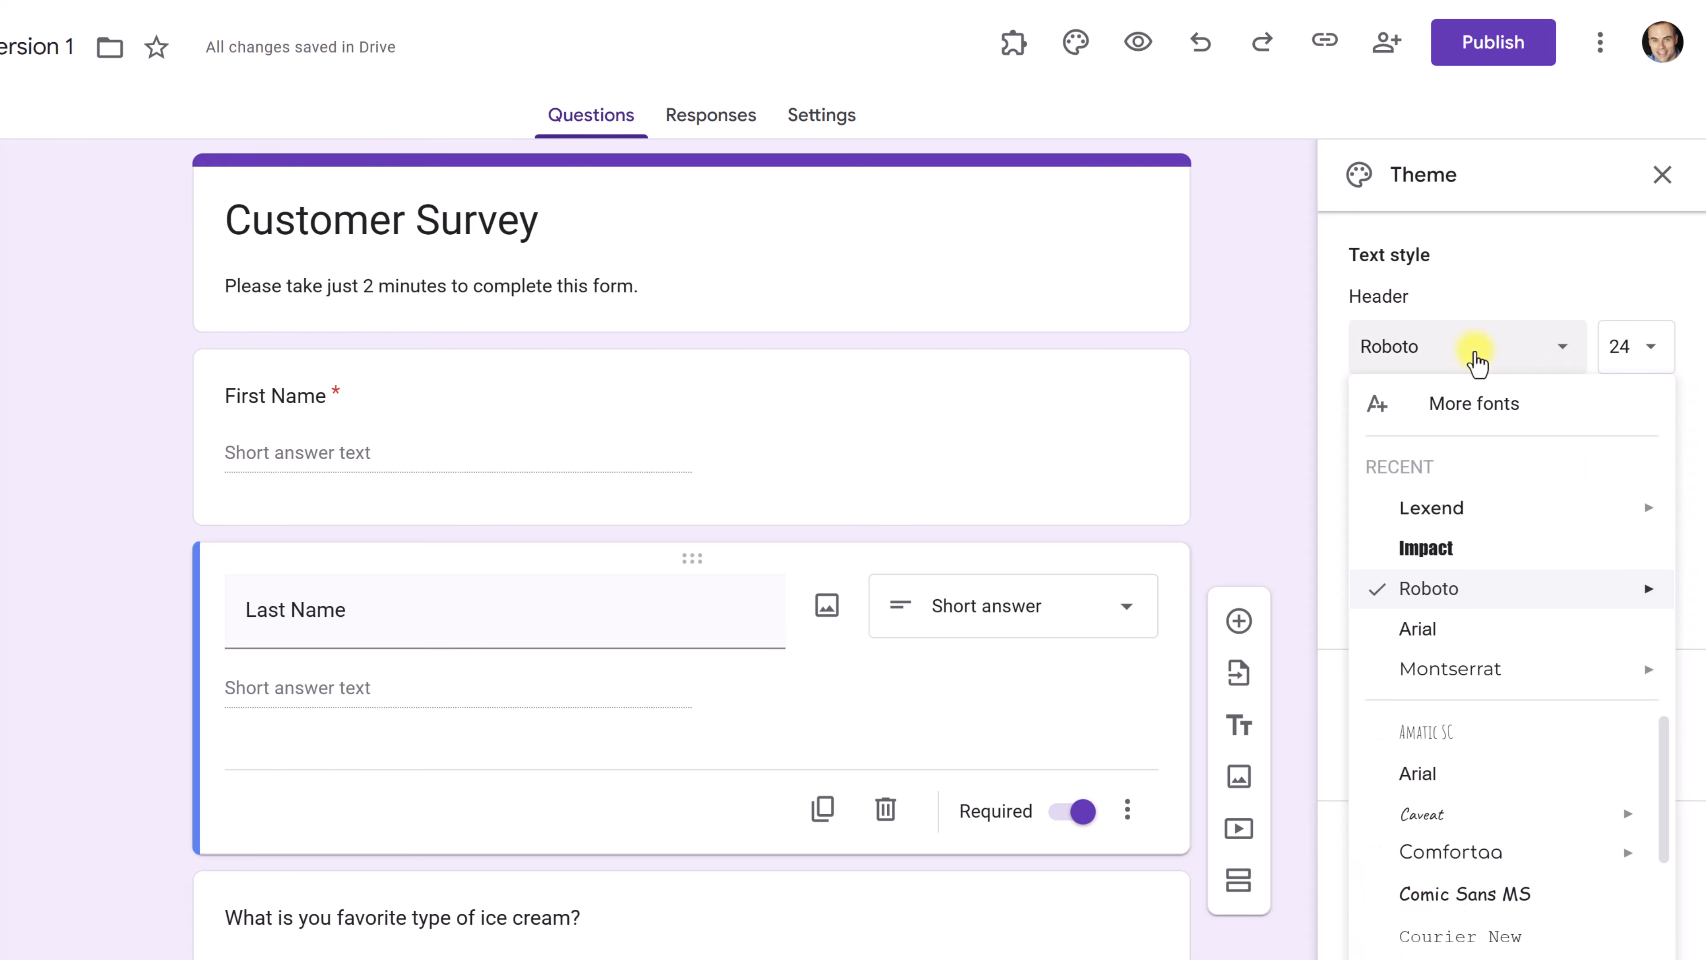
left_click(1427, 547)
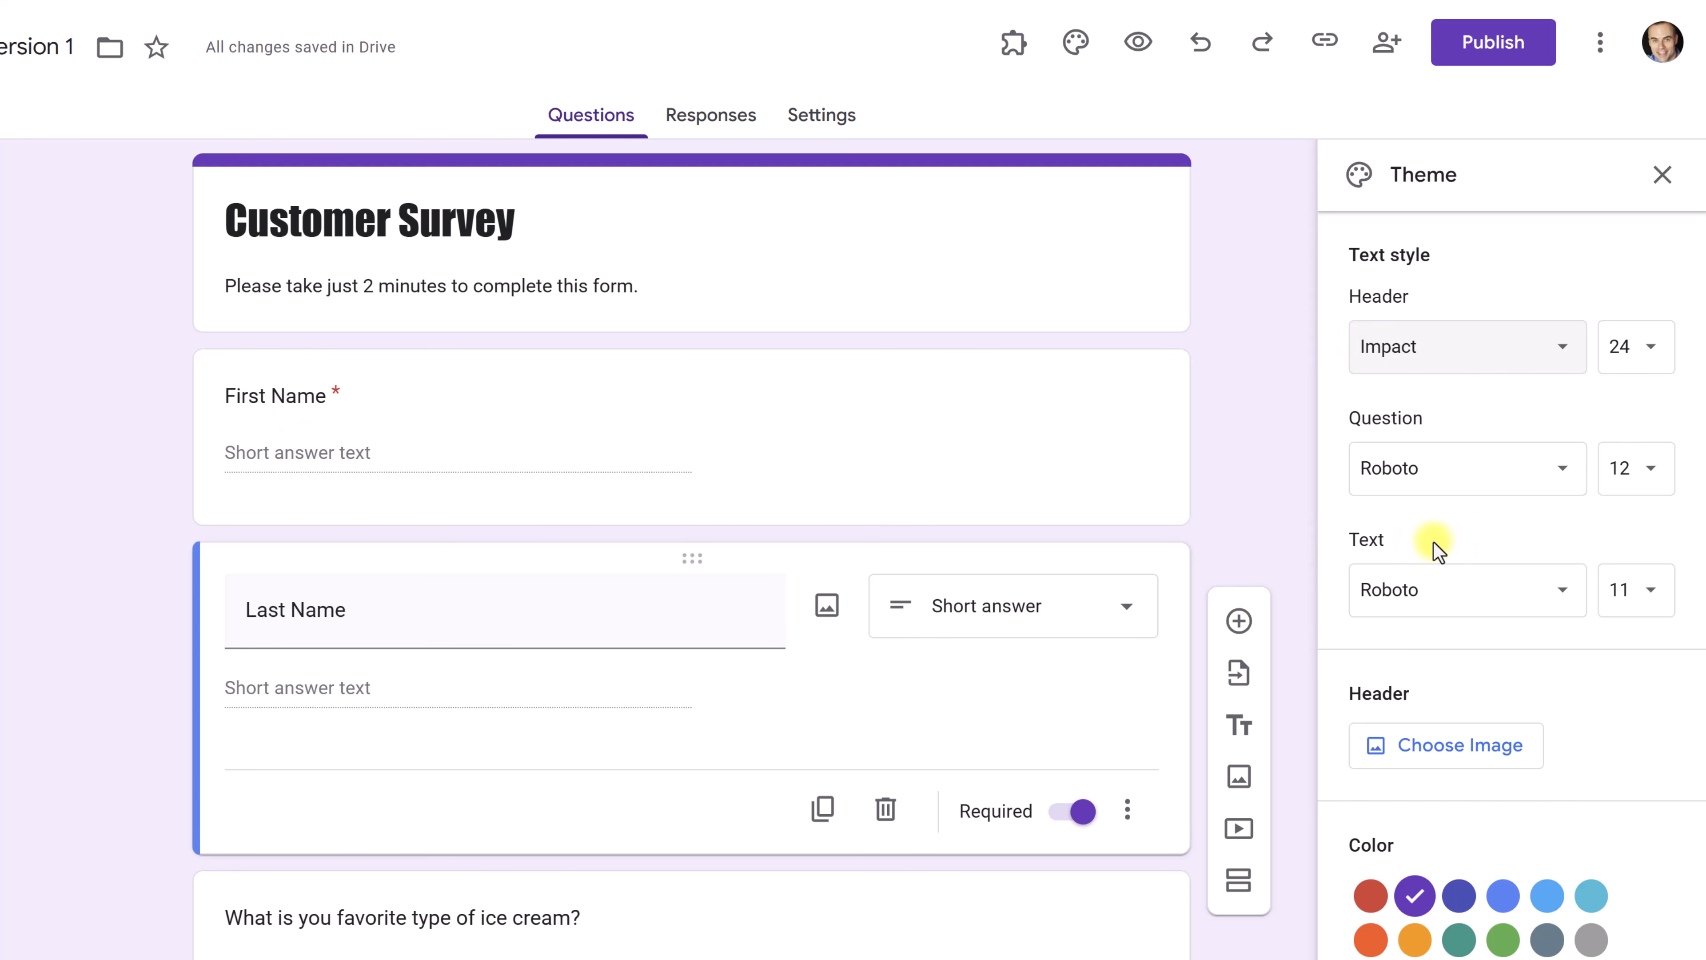
Set the theme's question font to Lexend Semi Bold and its text size to 12
left_click(1508, 473)
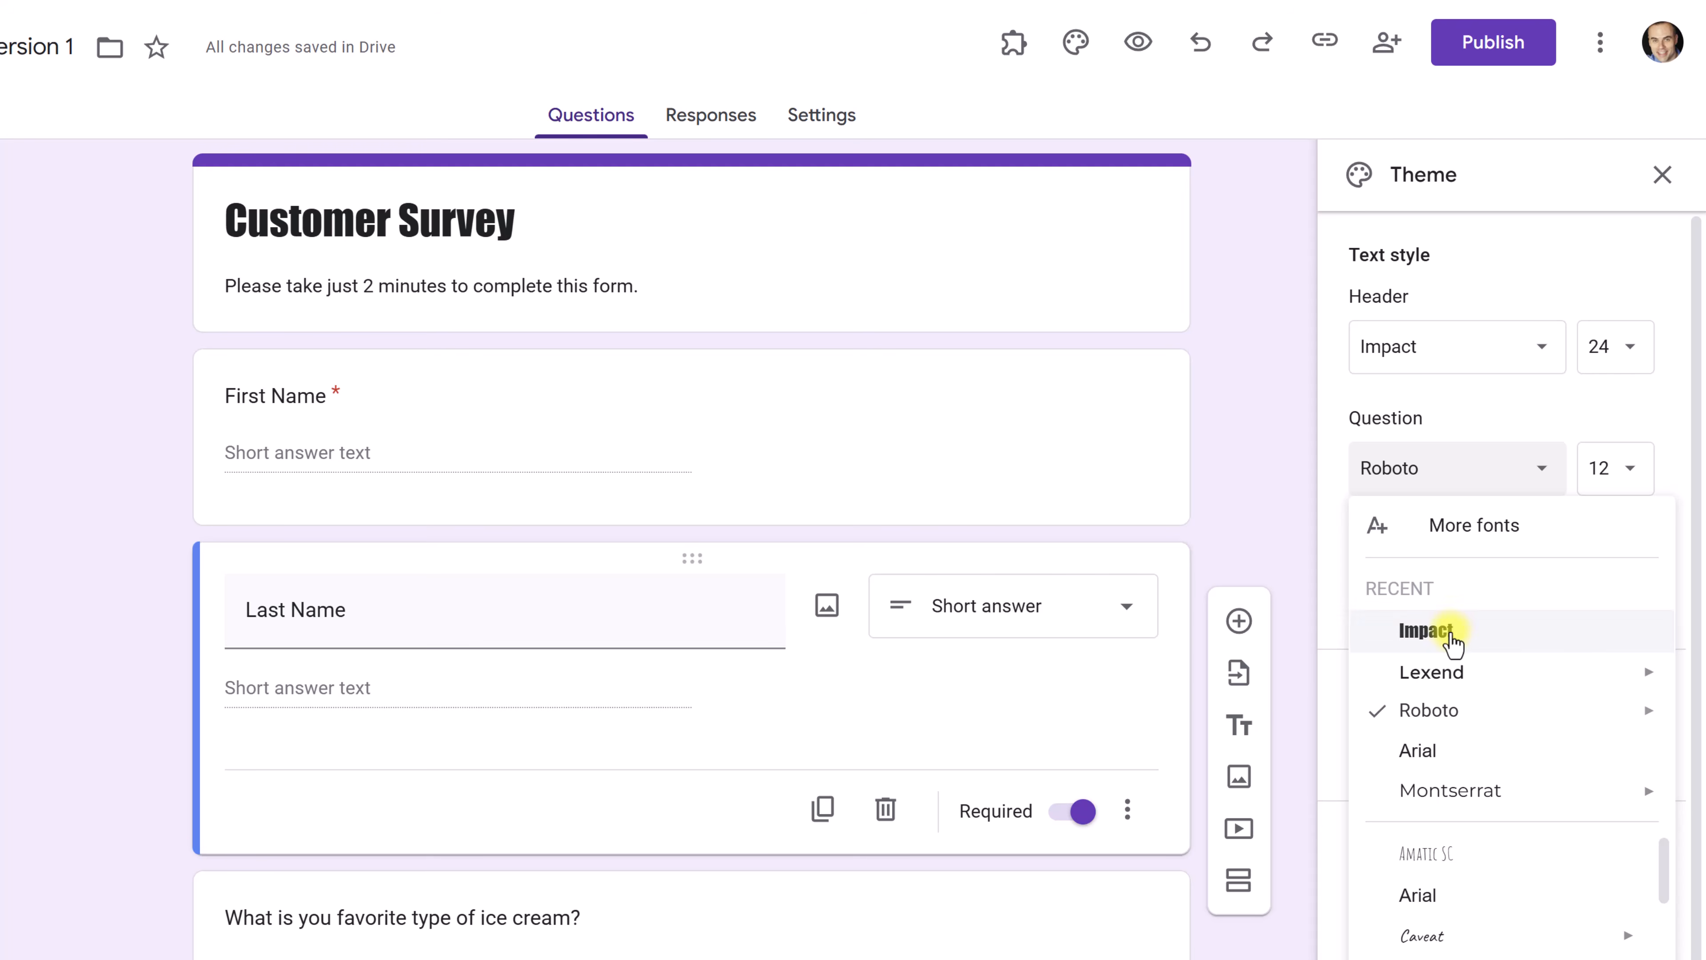
mouse_move(1435, 680)
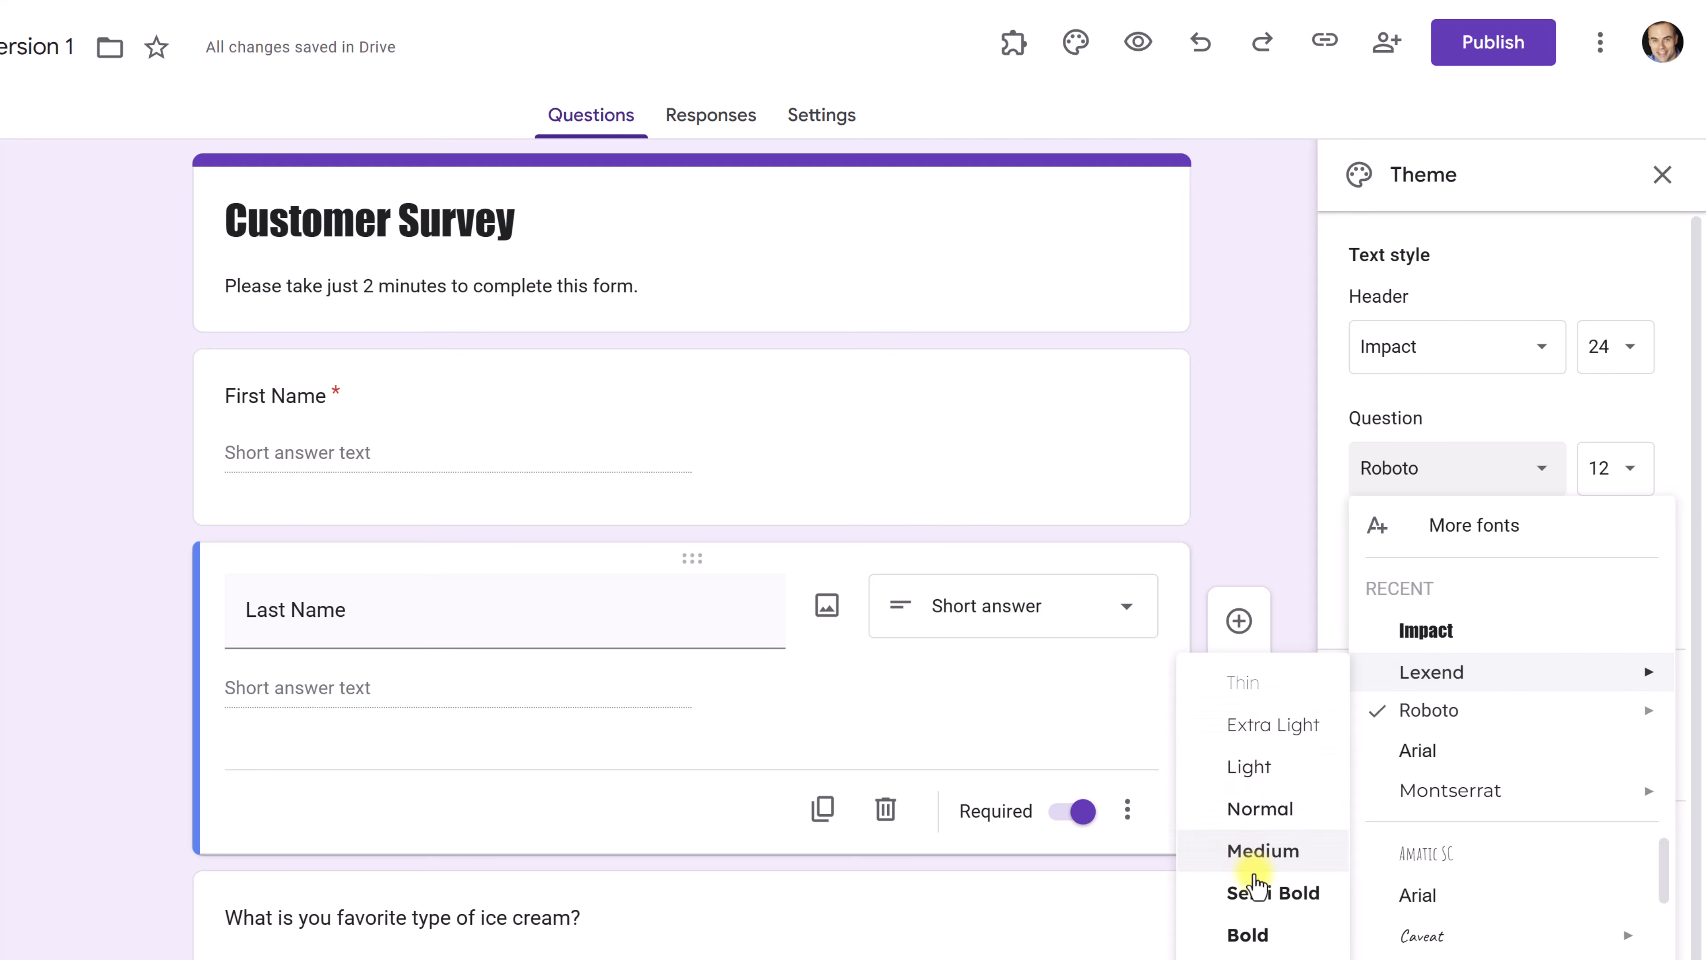
left_click(1219, 893)
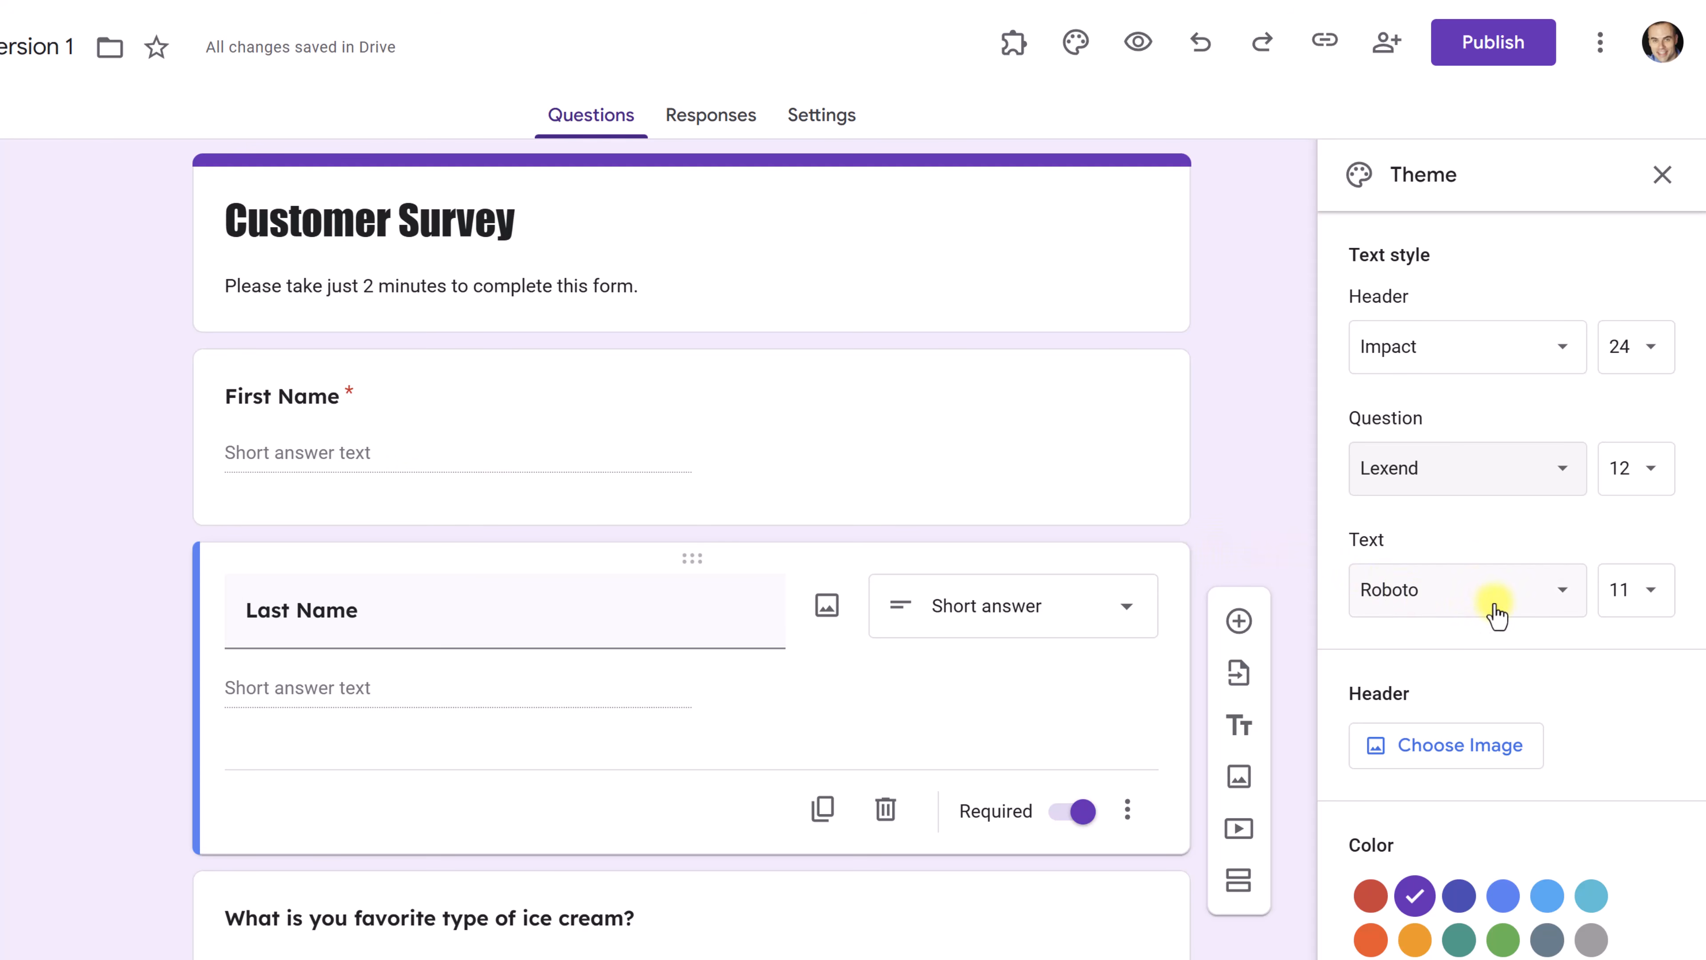
left_click(1654, 600)
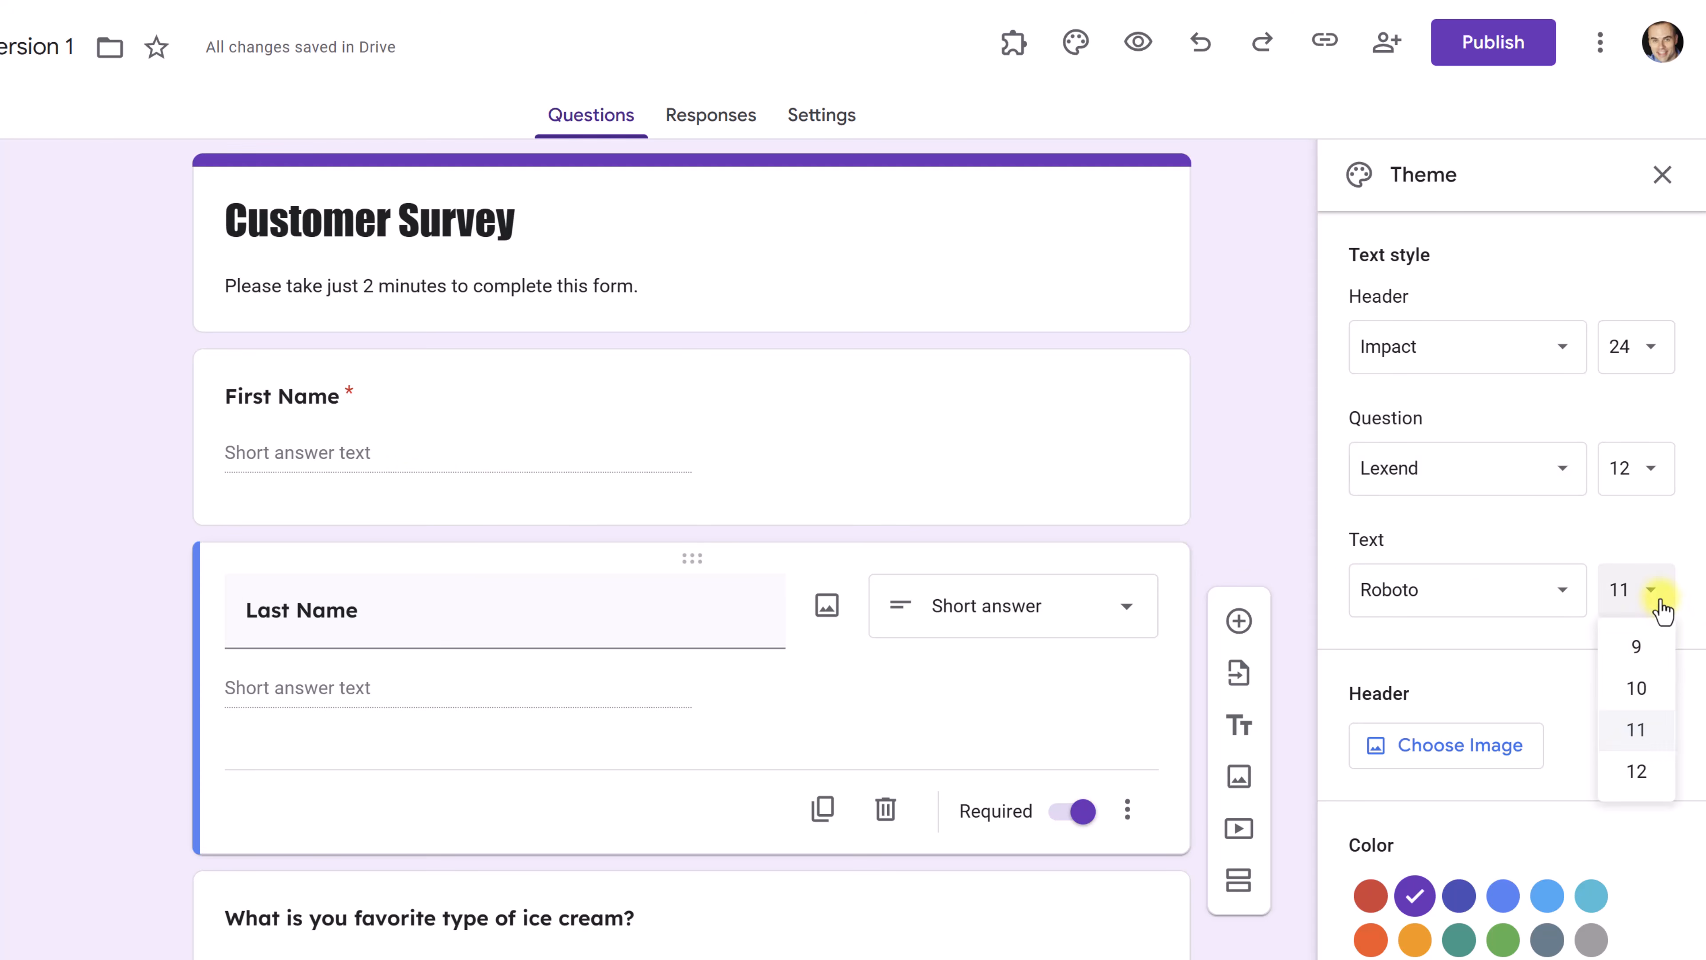
left_click(1639, 773)
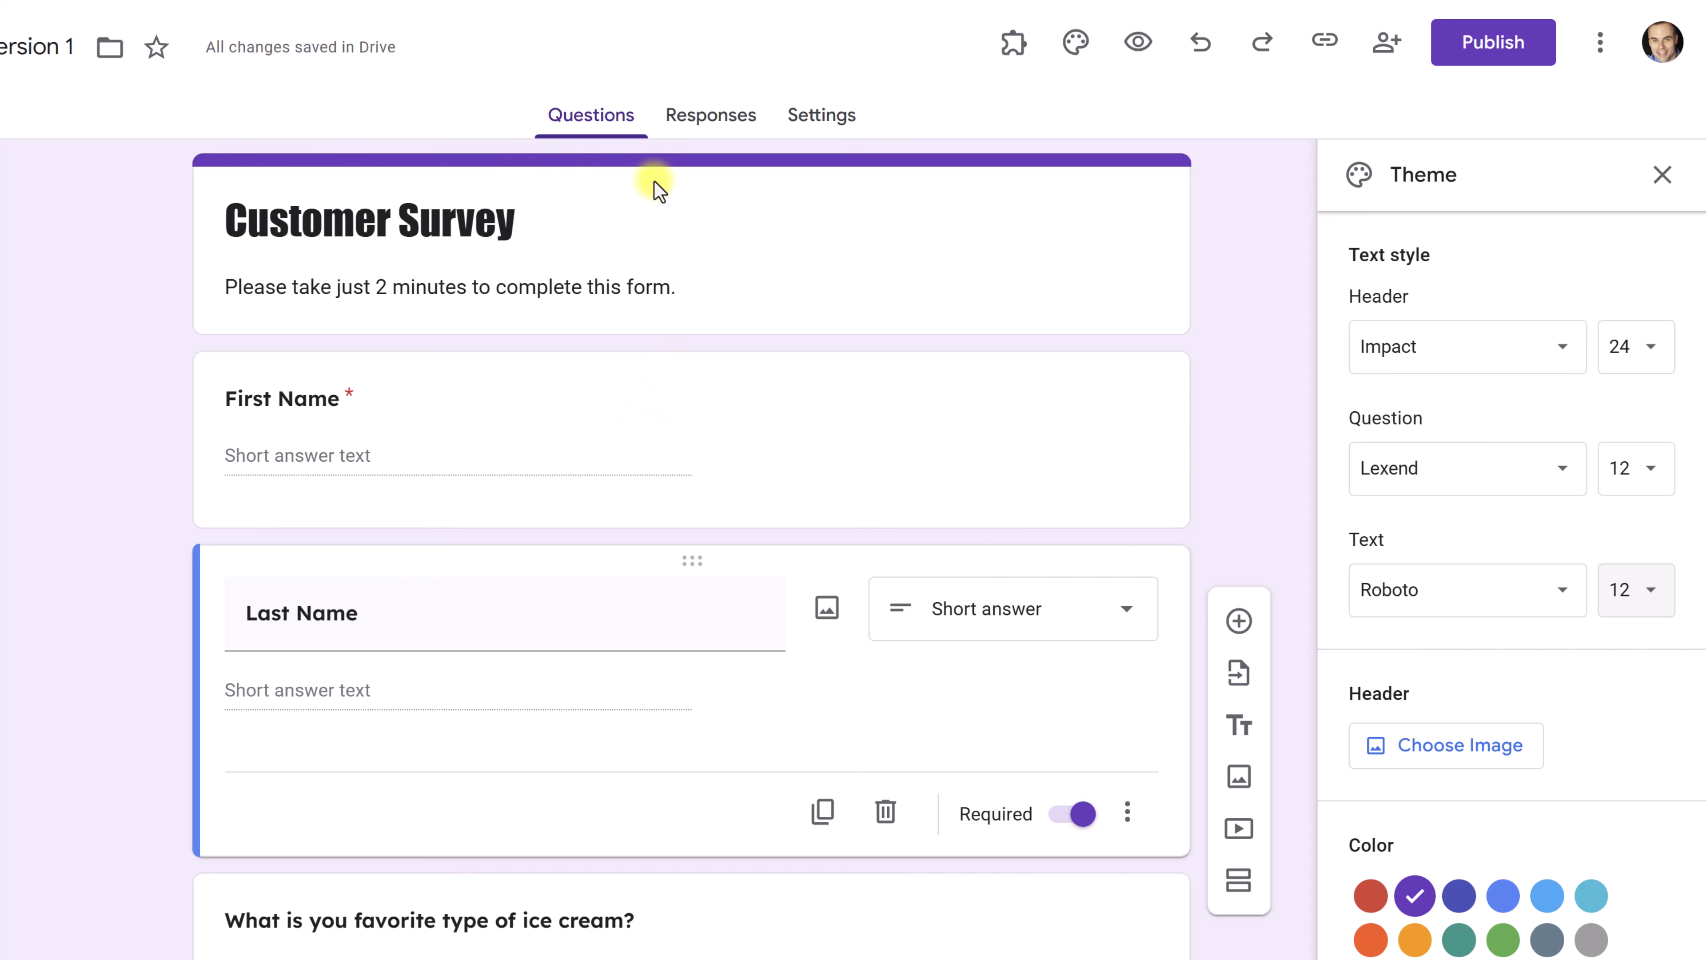
Give the form the purple spheres header image from the Work and School themes
left_click(1432, 753)
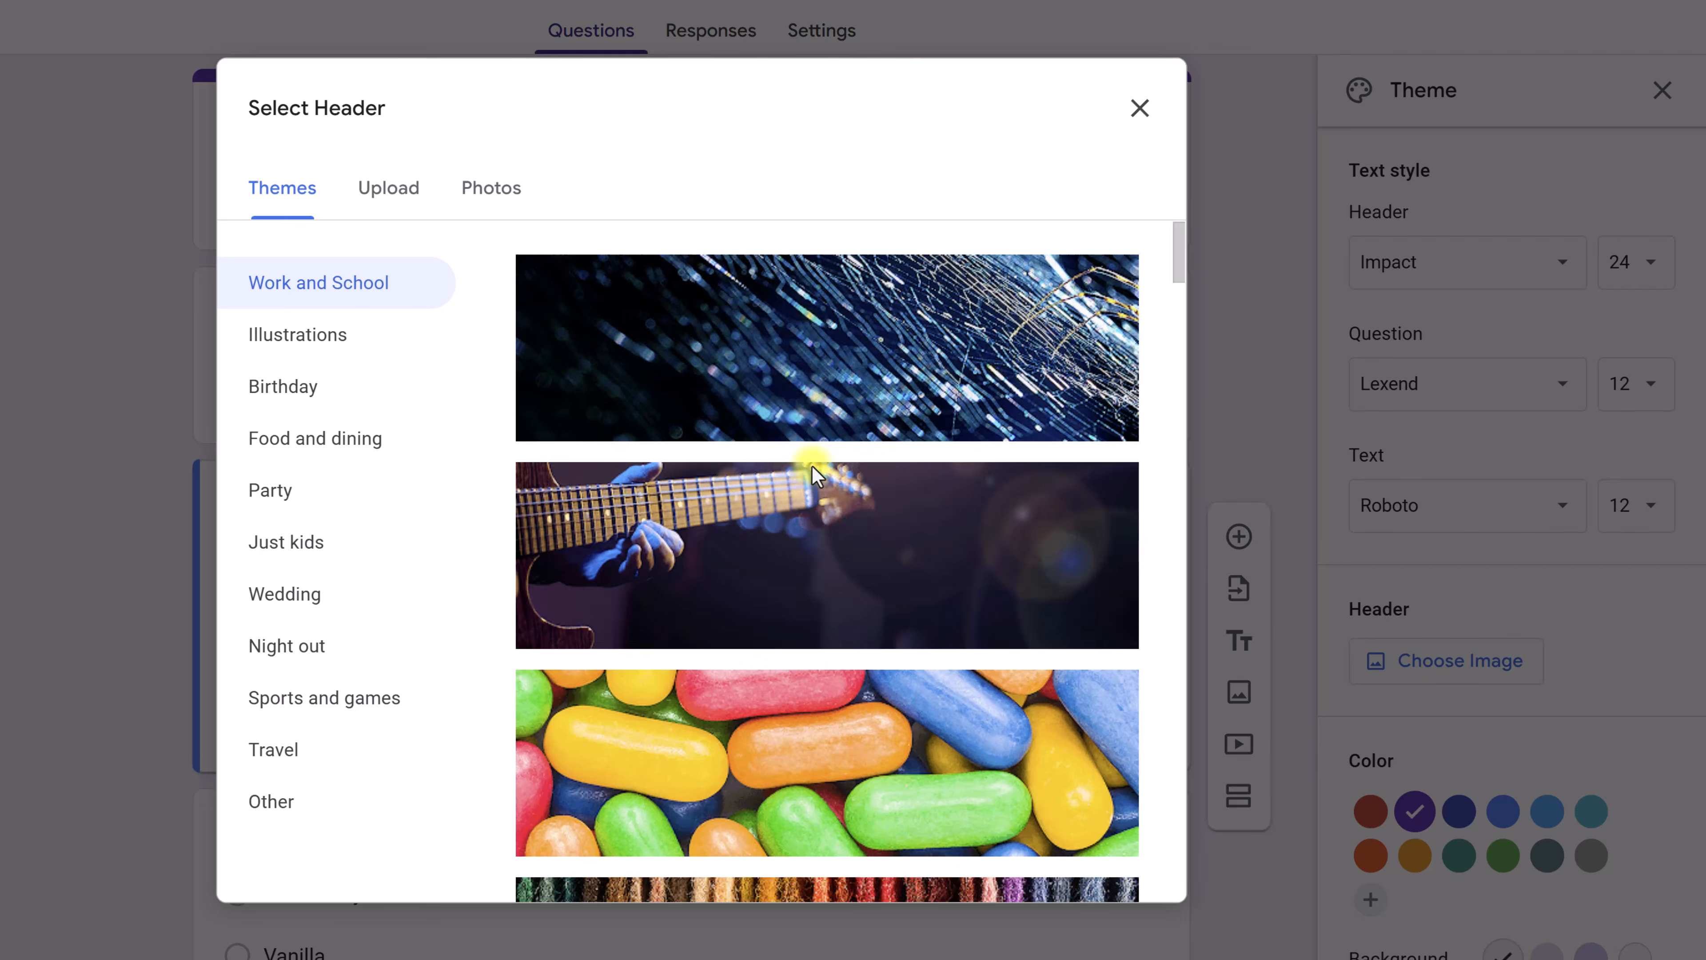
scroll(803, 551, "down", 6)
scroll(802, 549, "up", 6)
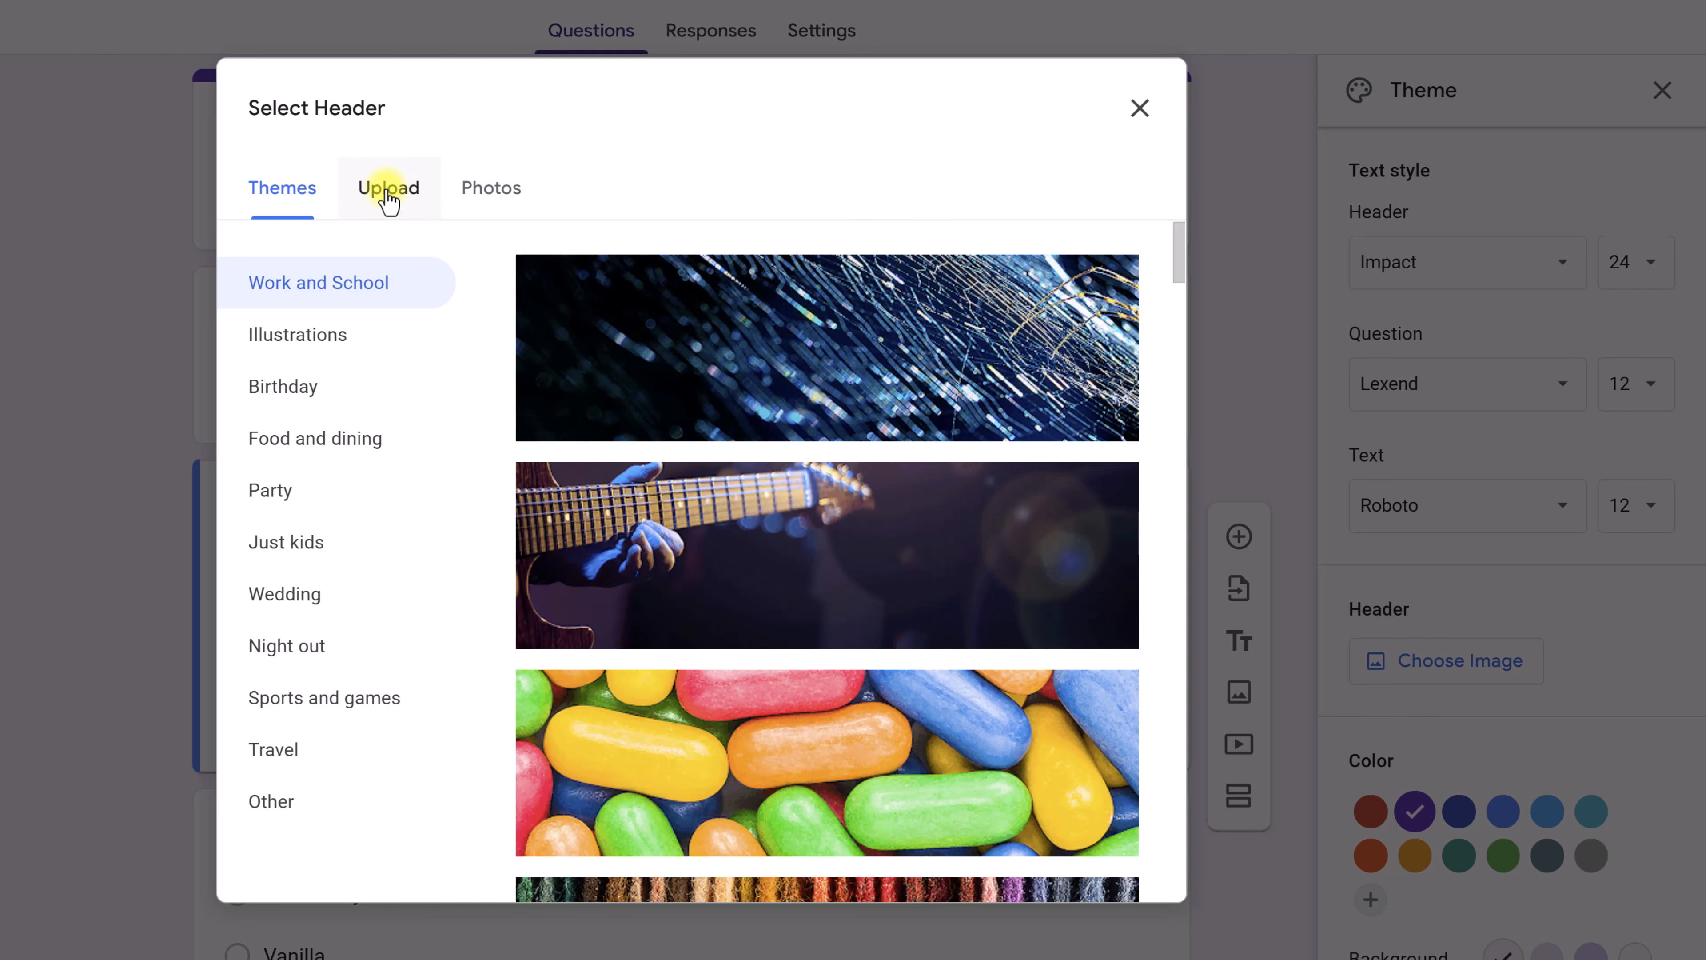
scroll(785, 598, "down", 10)
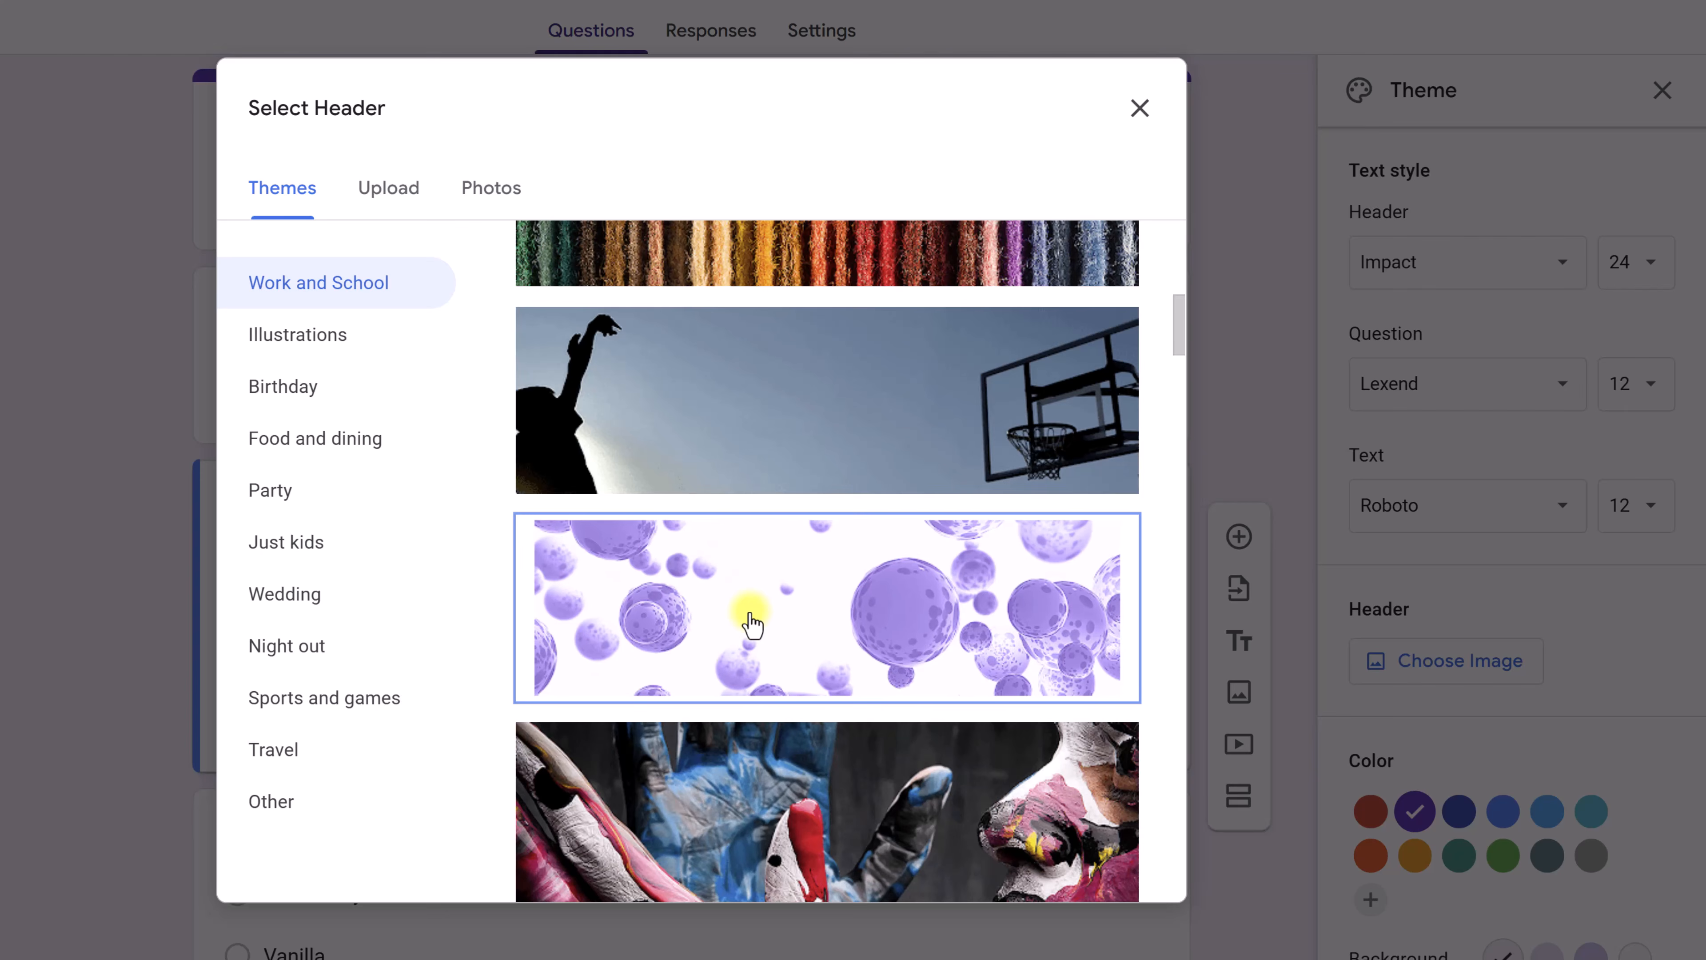
left_click(752, 624)
left_click(1109, 868)
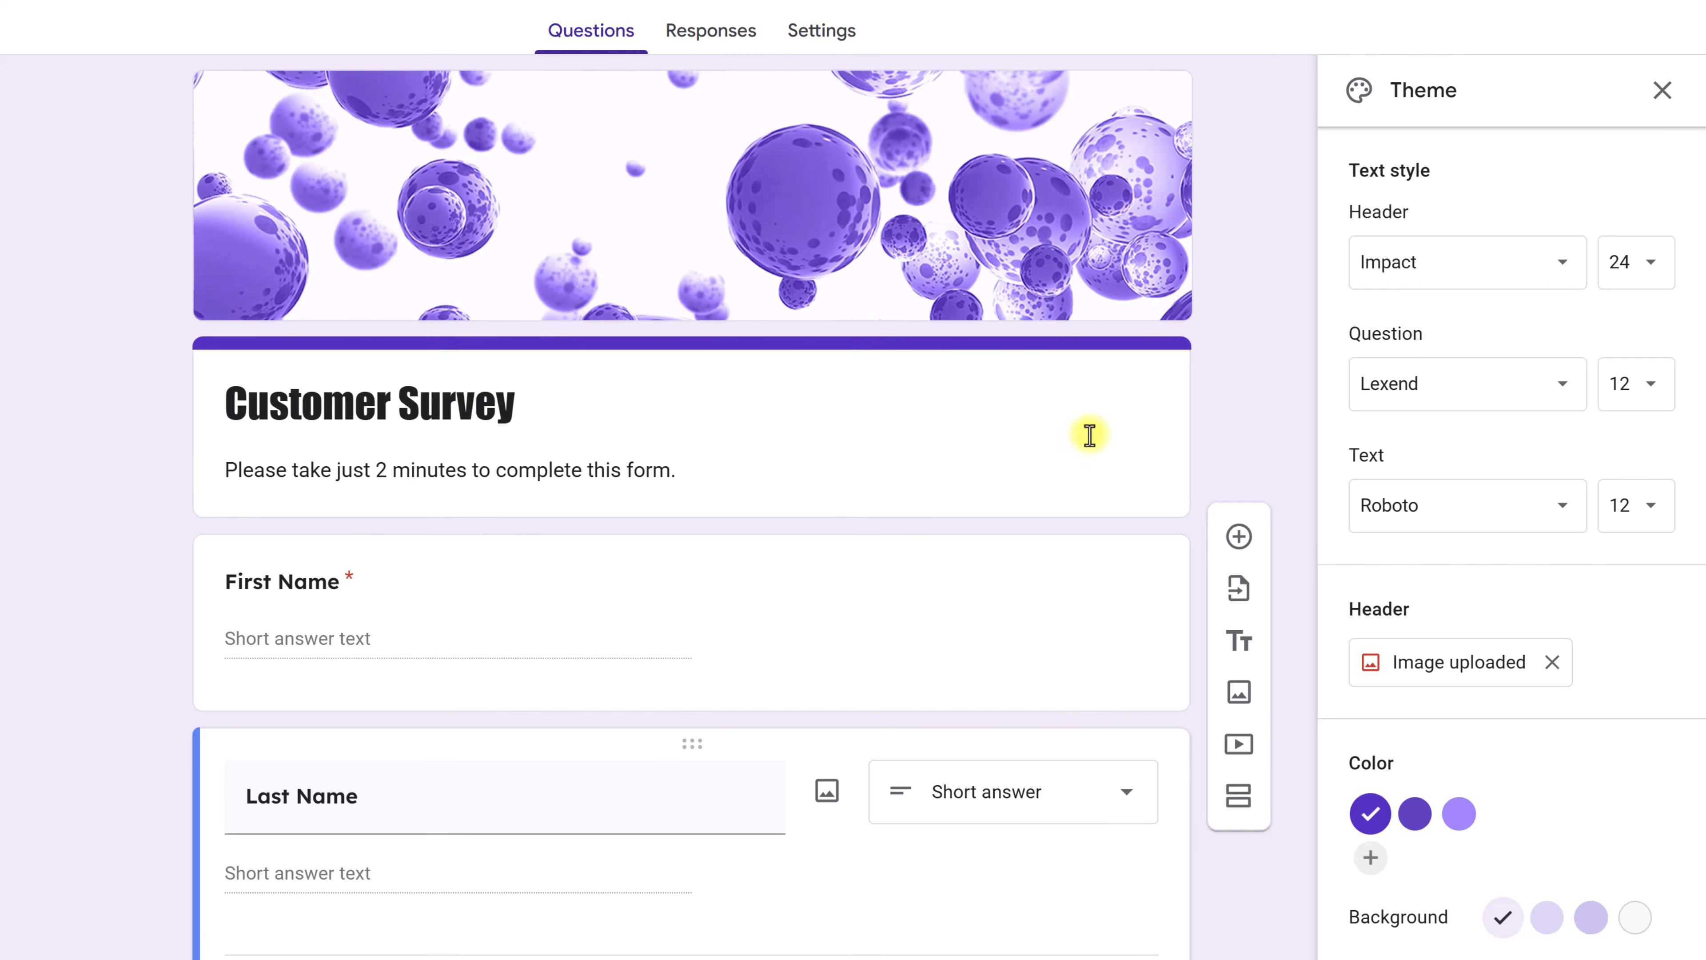
scroll(1227, 449, "down", 5)
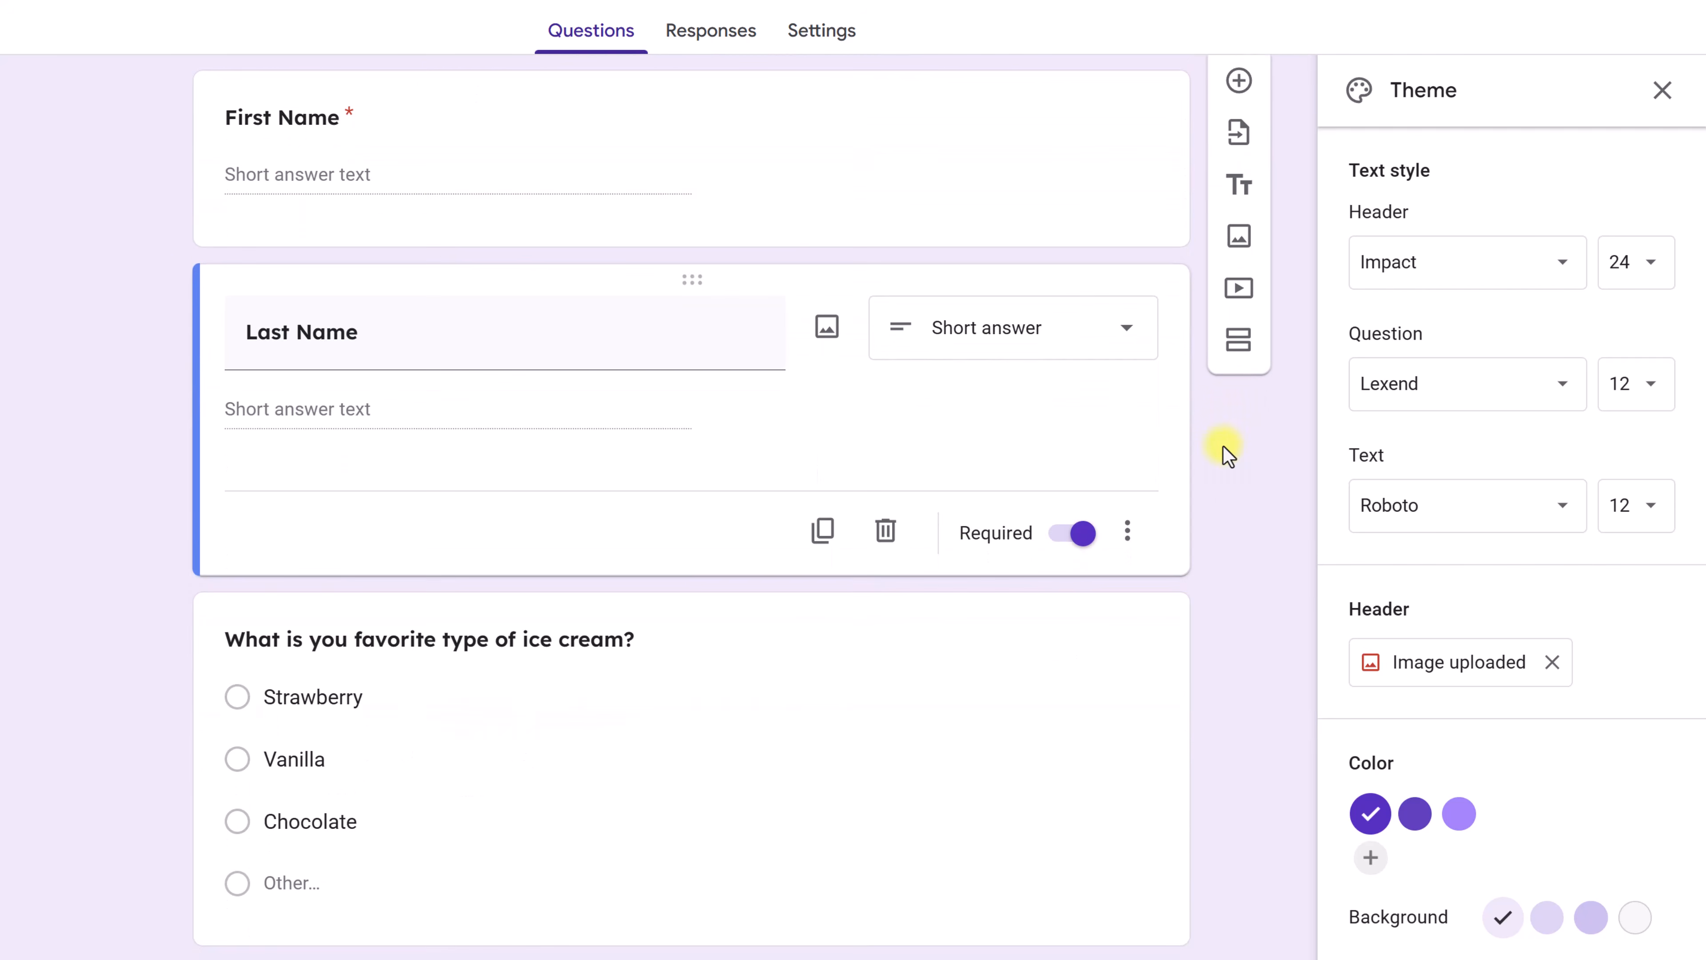
Try the other two preset purple theme colors, including #6440c0, and return to the original dark purple
scroll(1226, 447, "up", 5)
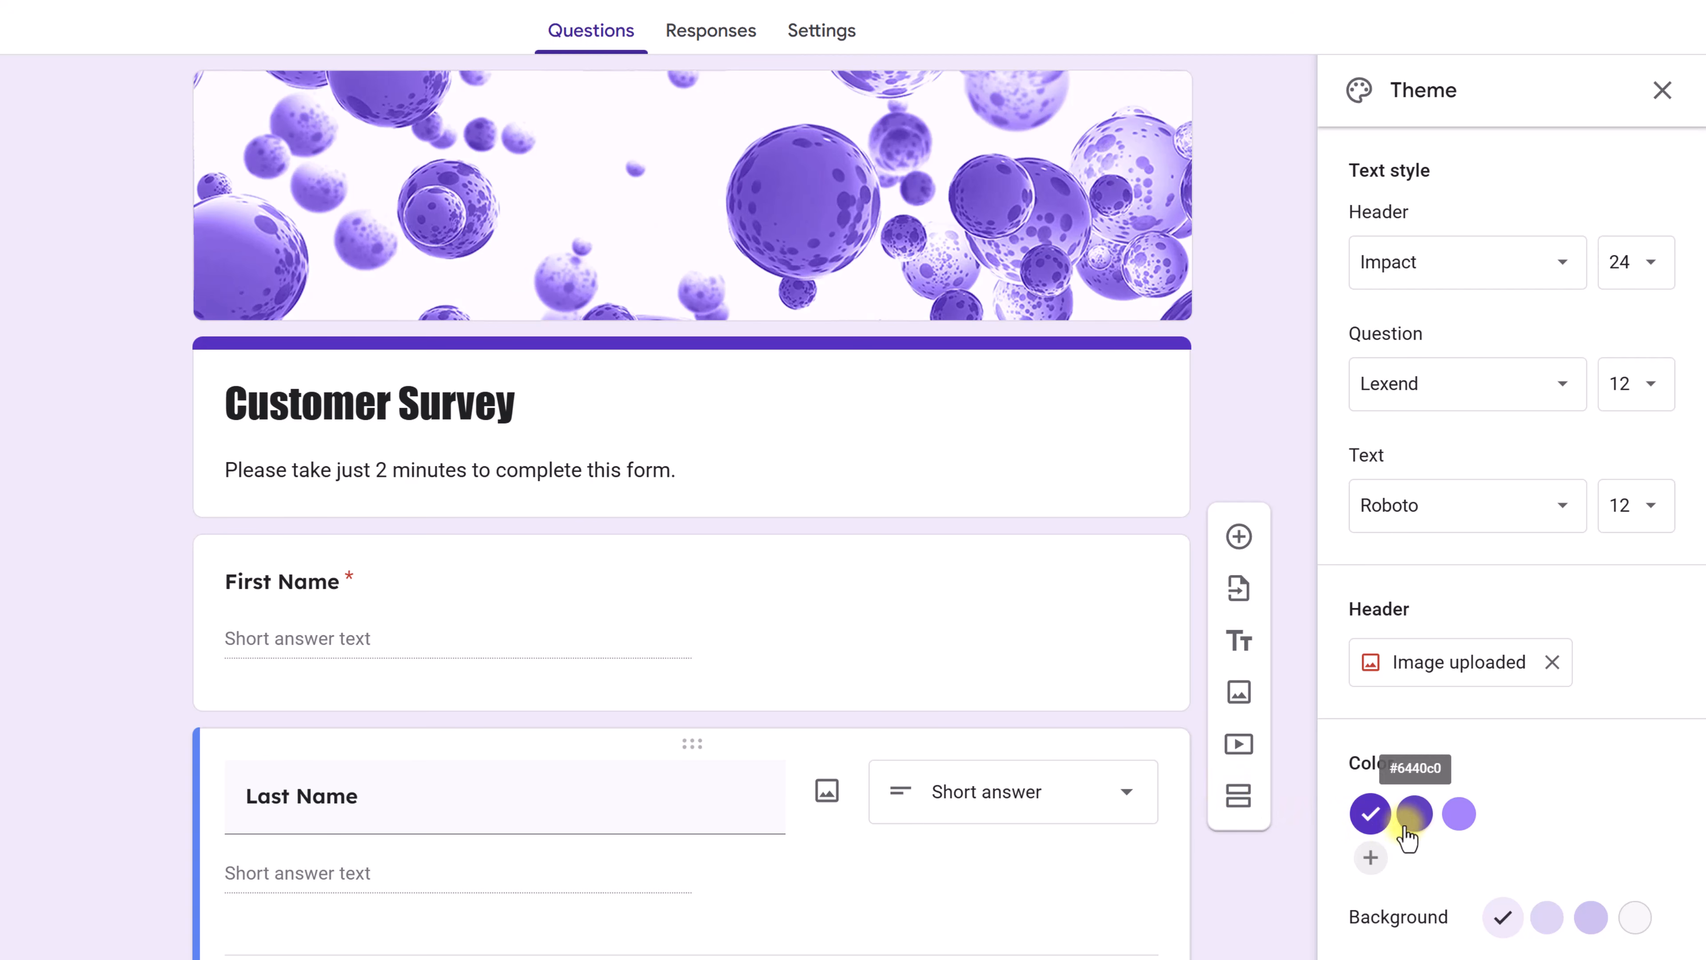
left_click(1427, 823)
left_click(1458, 816)
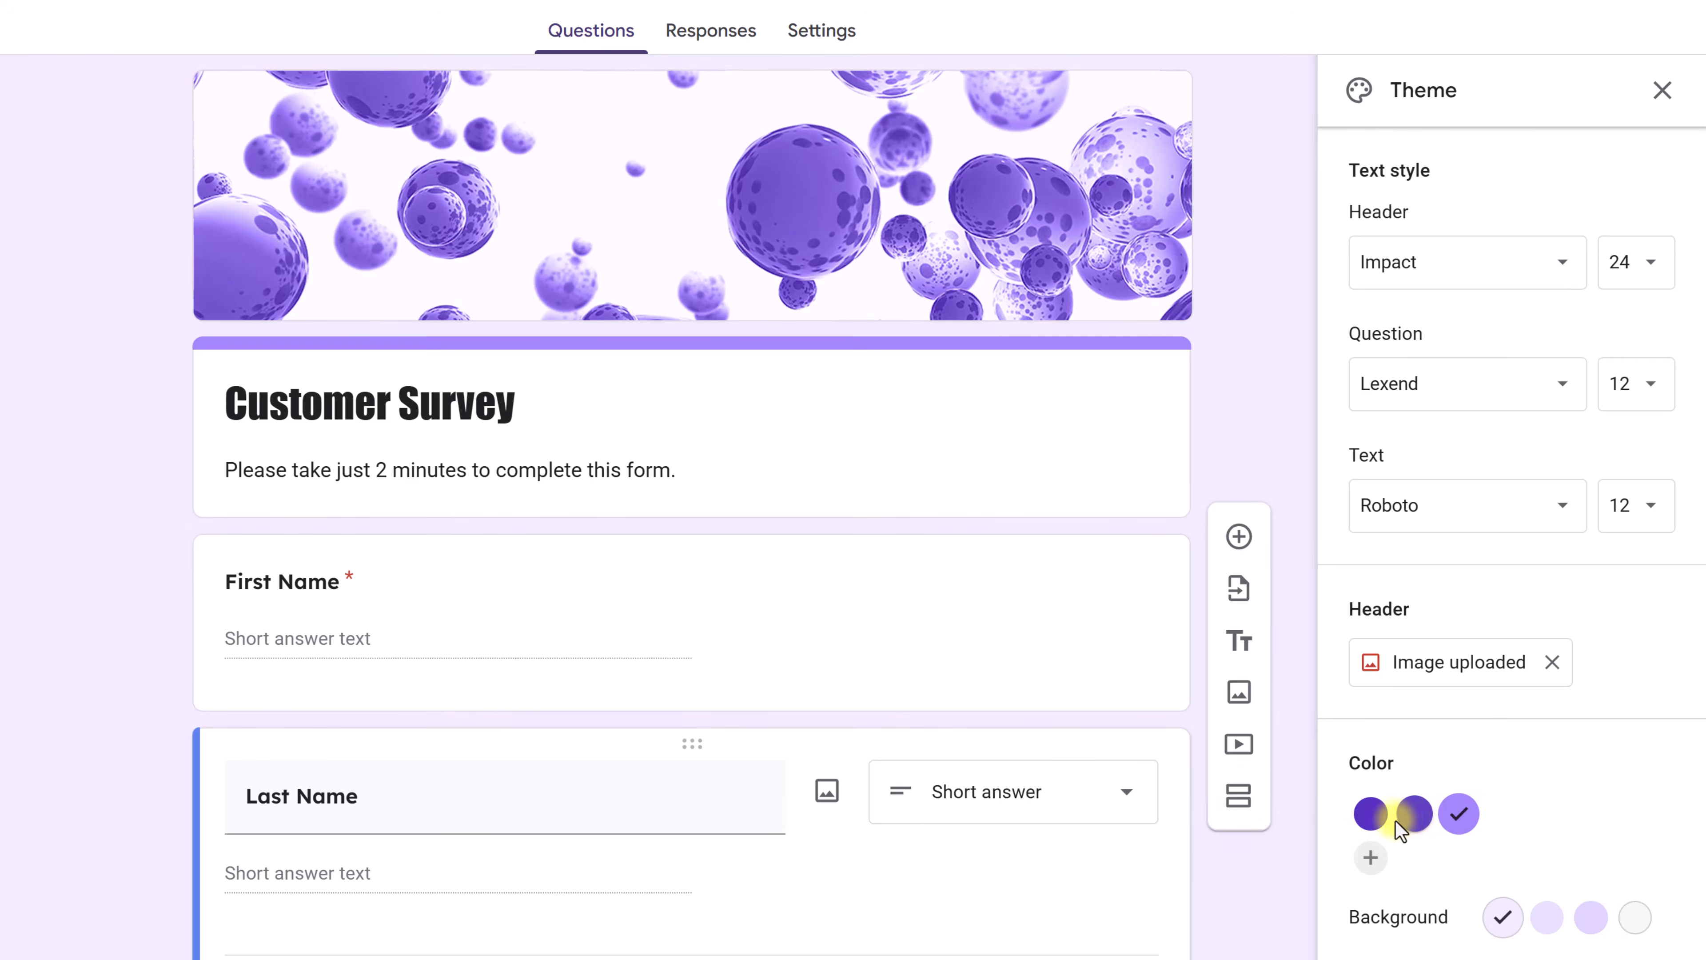
left_click(1370, 814)
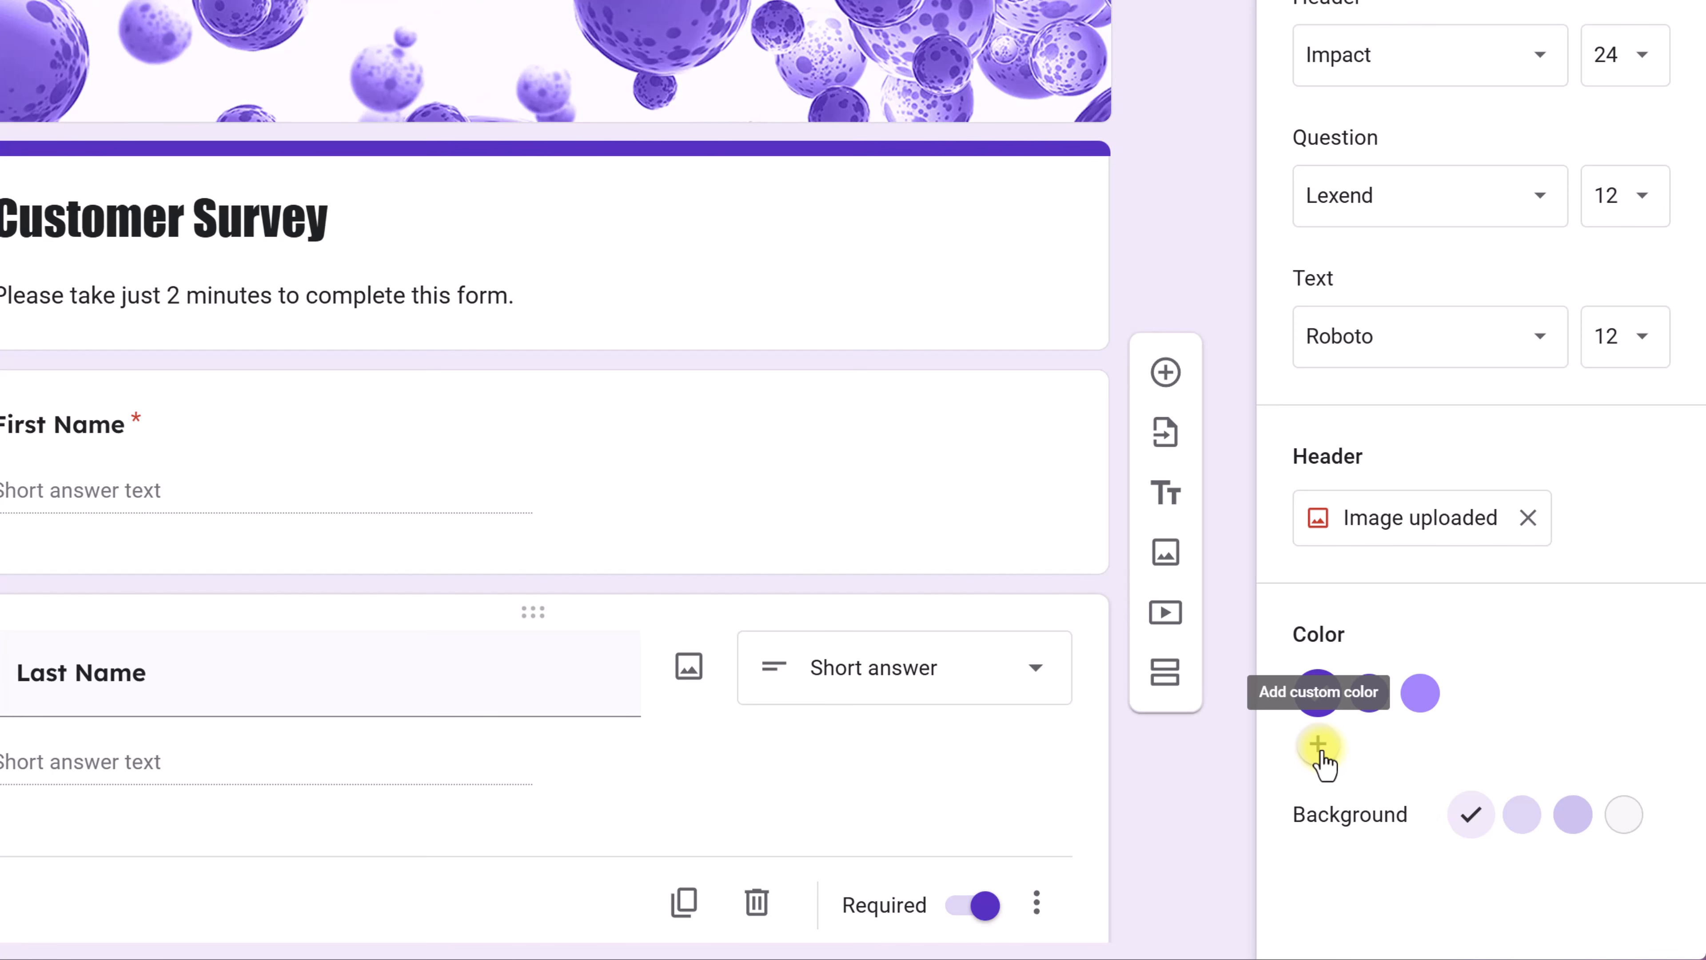
Add the custom blue color #073ce9 and apply it as the form's theme color
left_click(1318, 745)
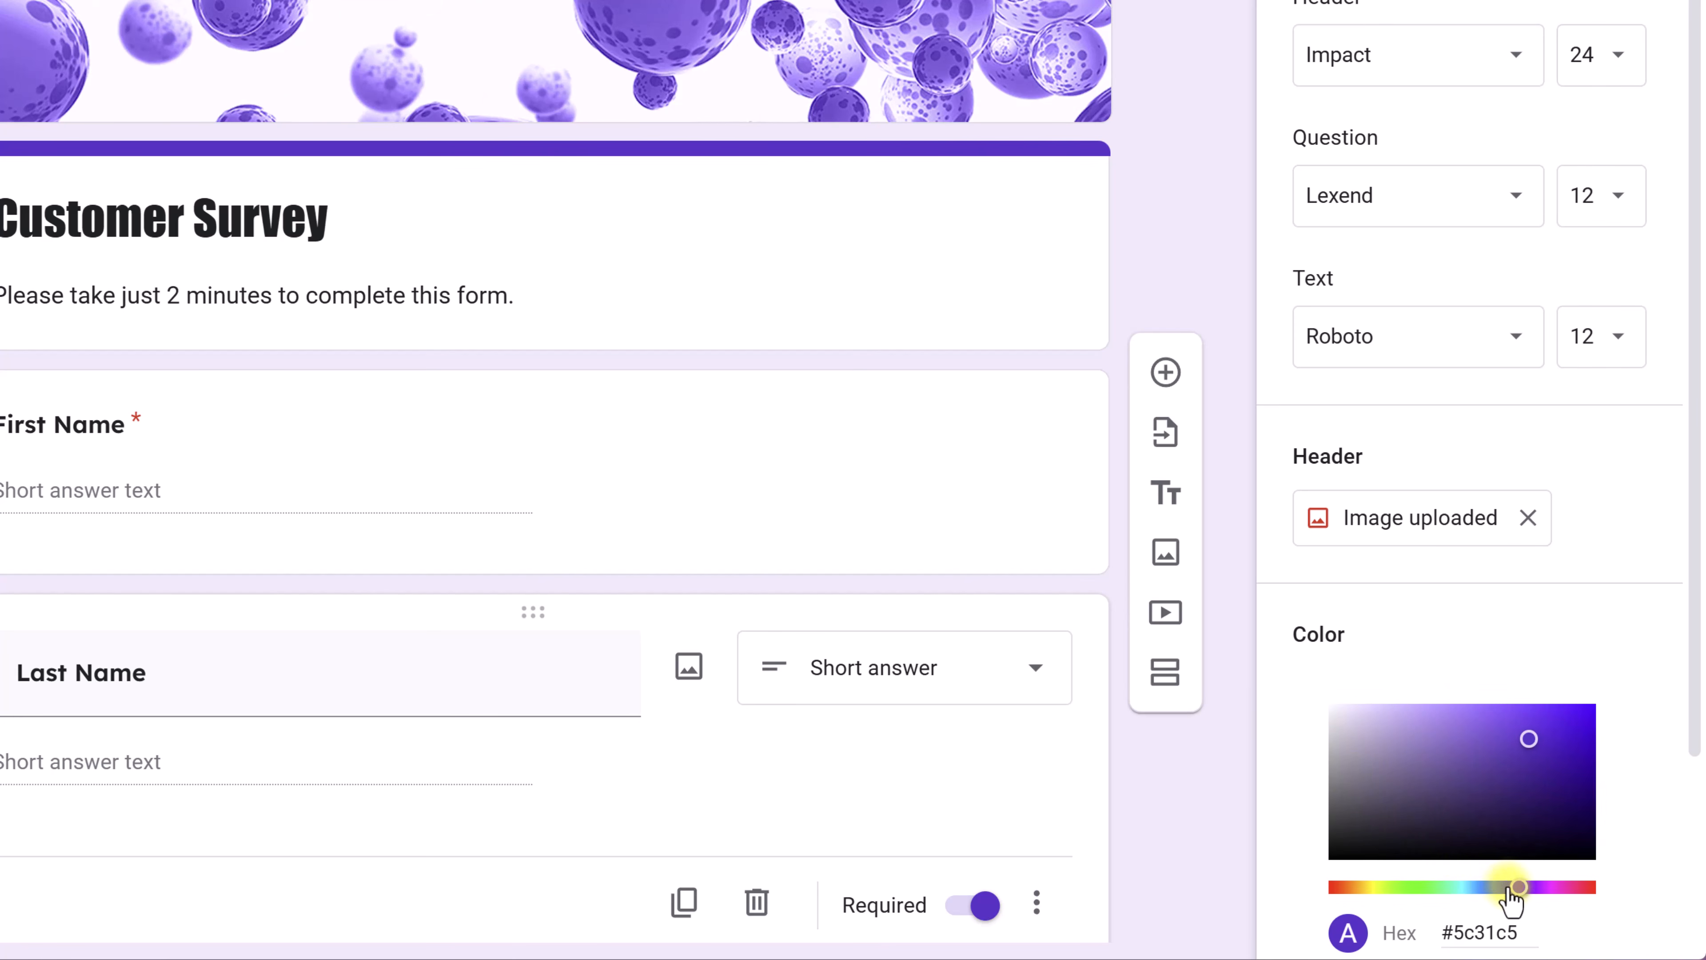
left_click_drag(1511, 889, 1502, 893)
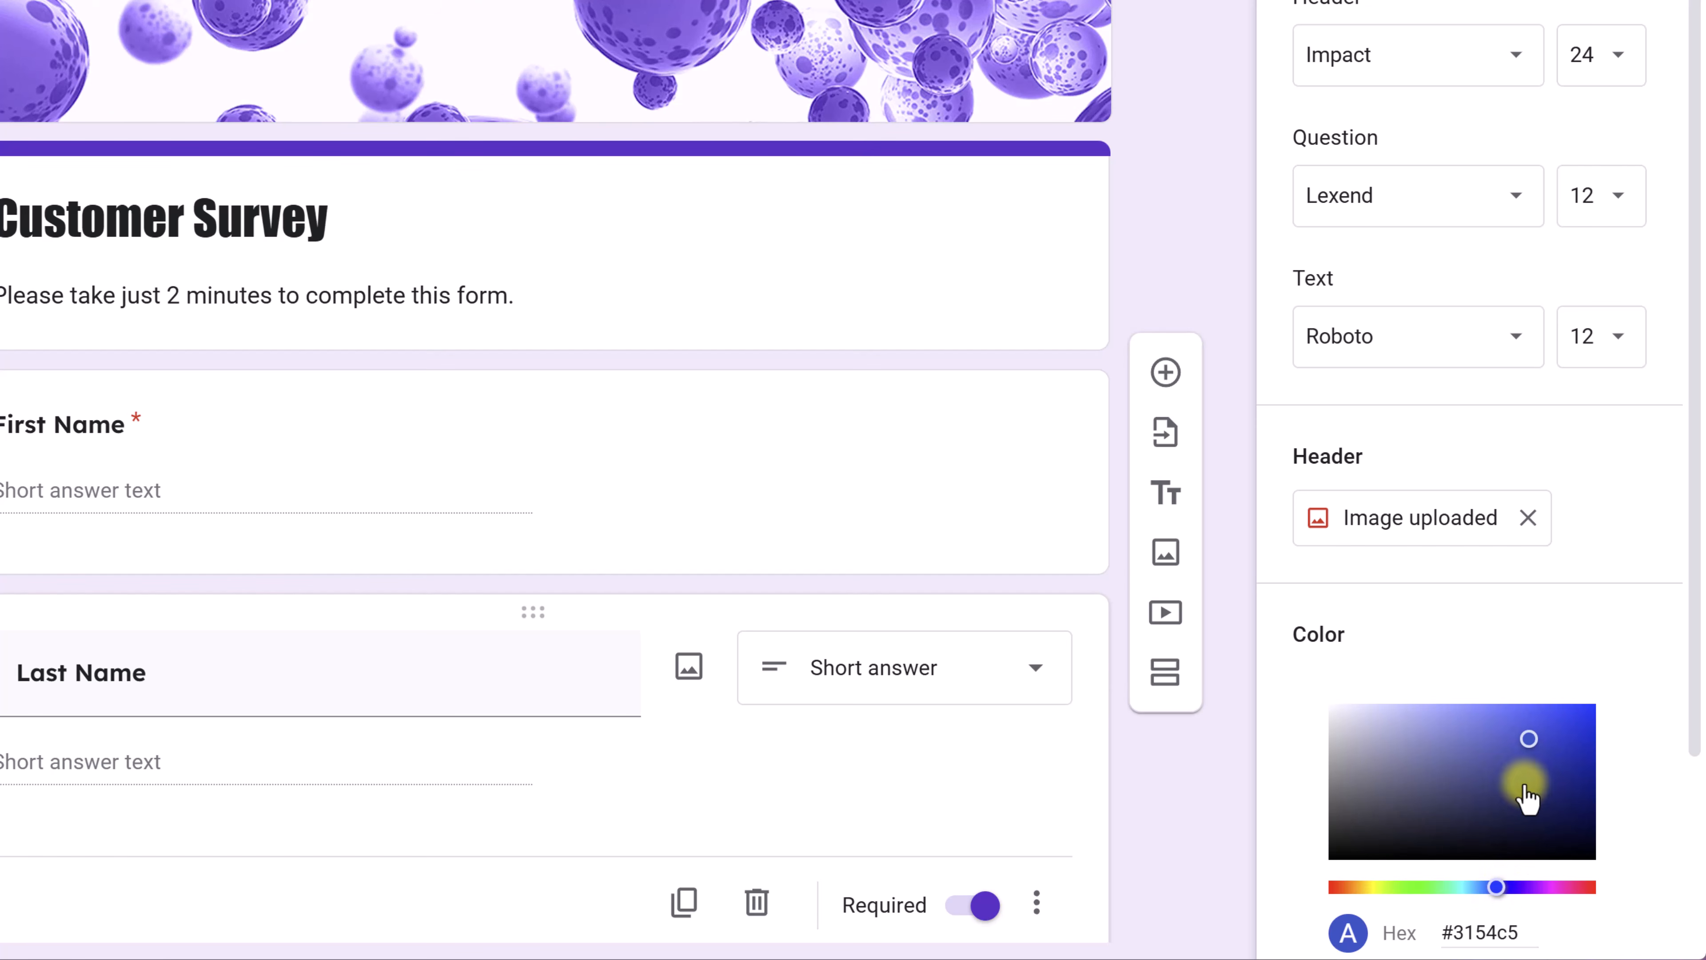
left_click_drag(1528, 739, 1586, 716)
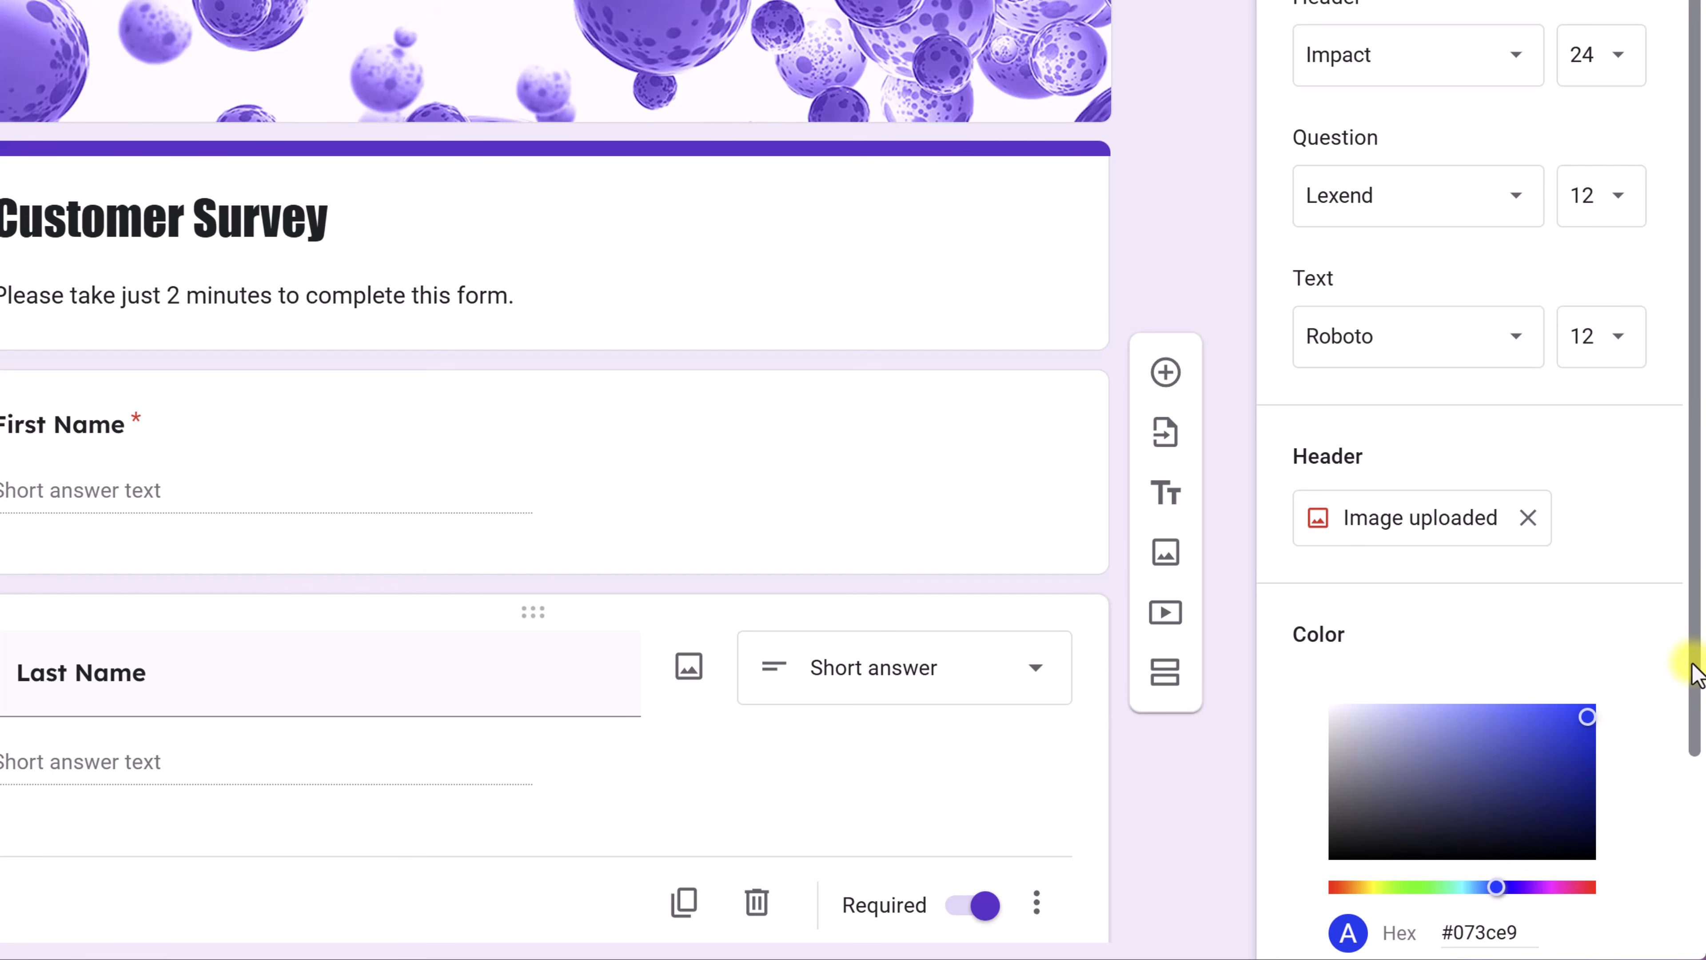
left_click_drag(1690, 666, 1690, 742)
left_click(1556, 877)
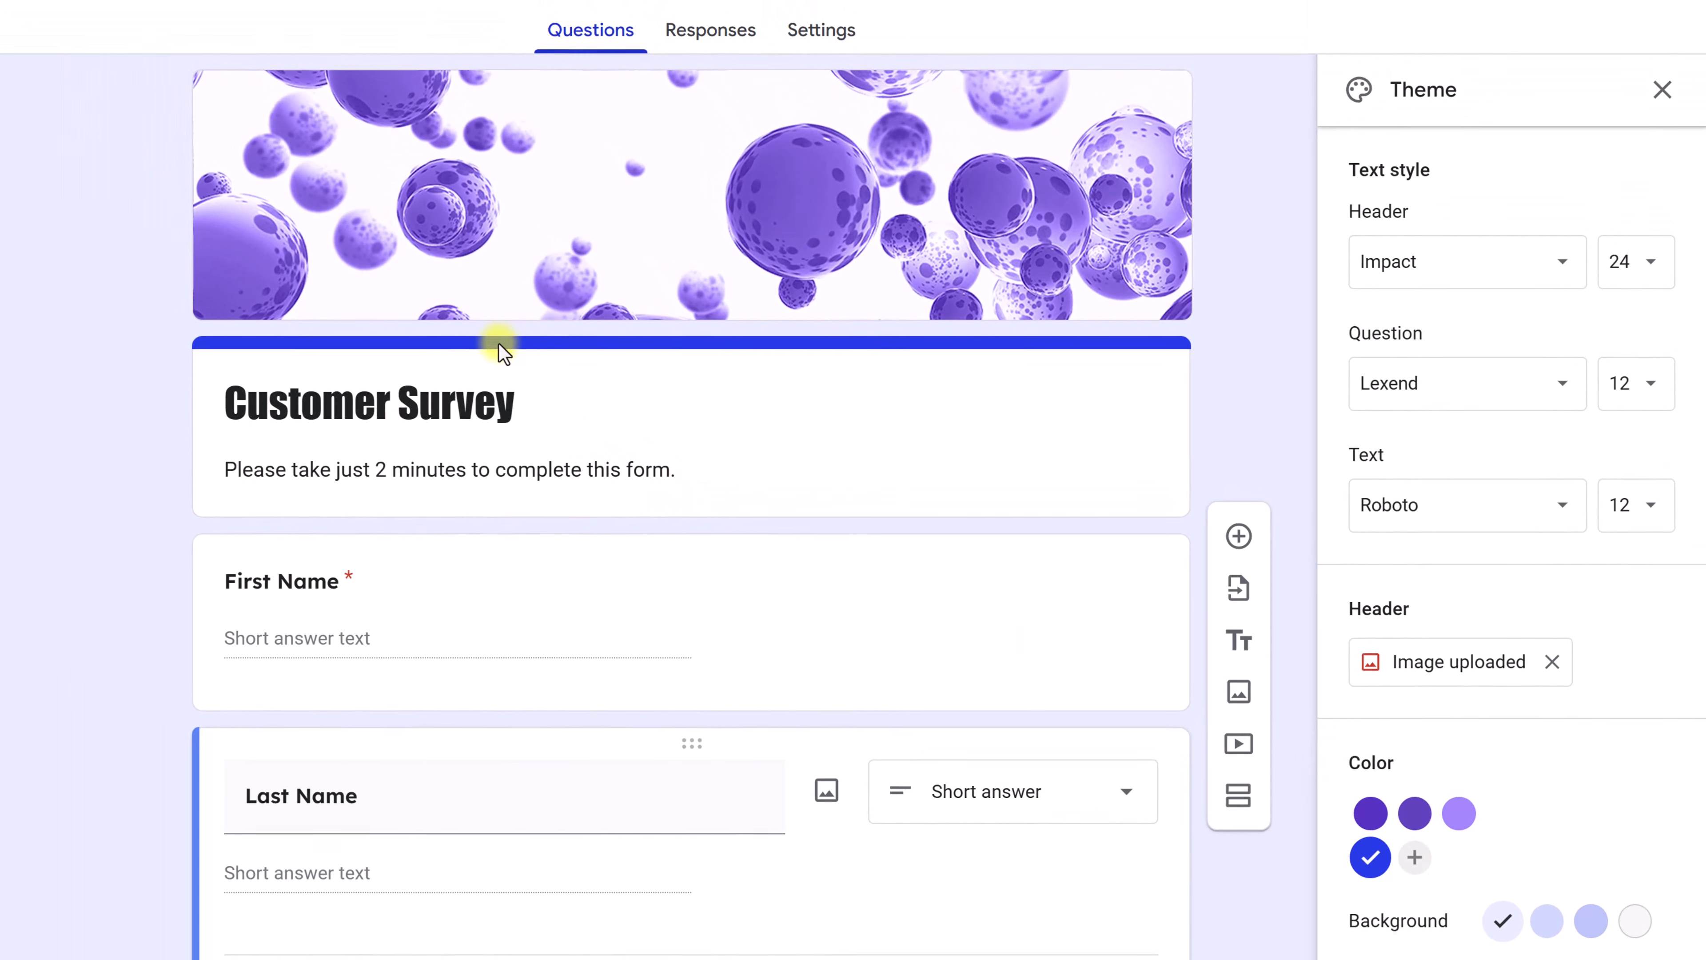
scroll(423, 305, "down", 5)
scroll(417, 263, "up", 5)
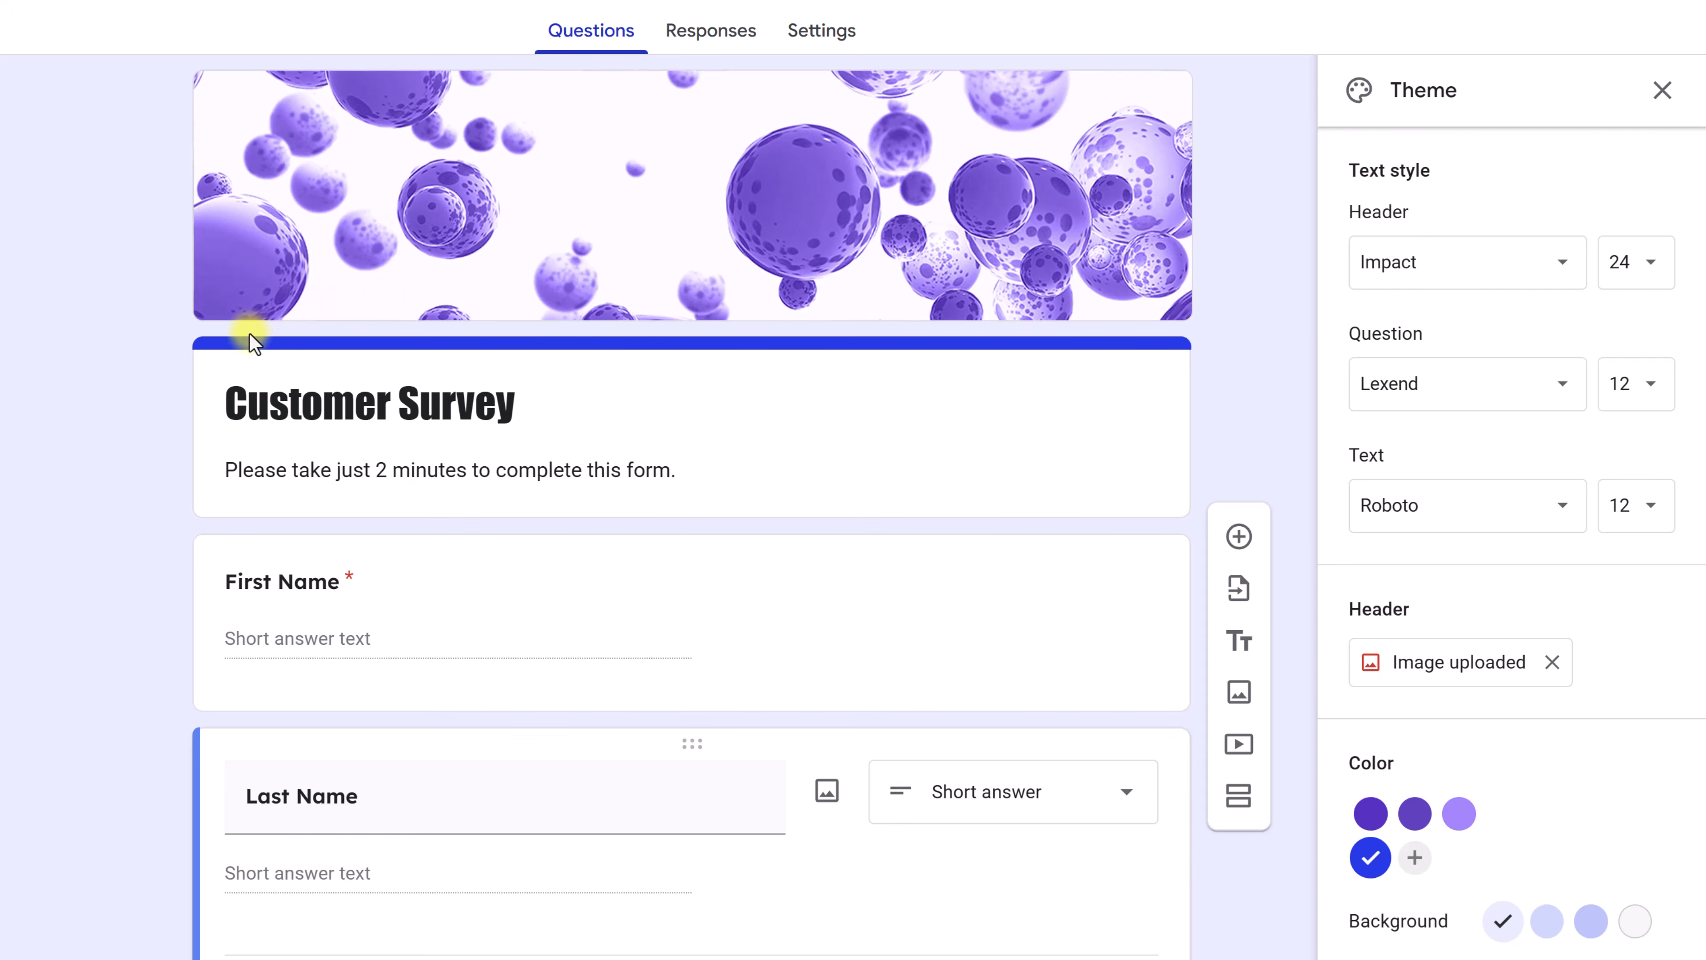
scroll(324, 351, "down", 3)
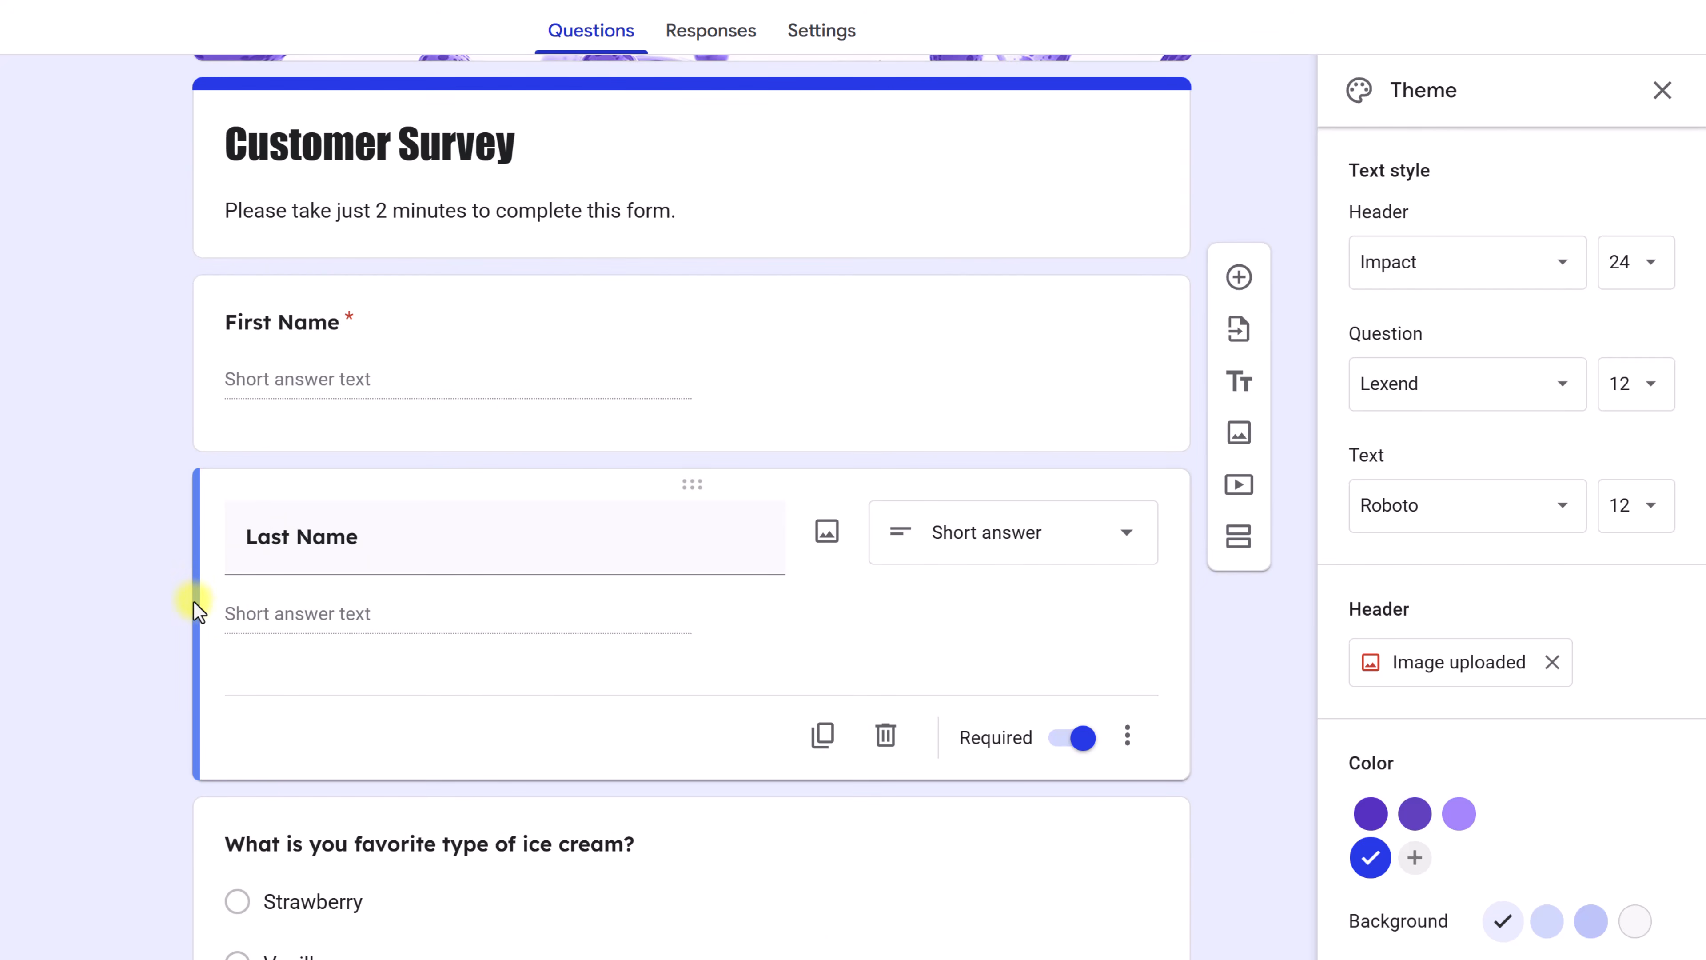
scroll(200, 596, "up", 3)
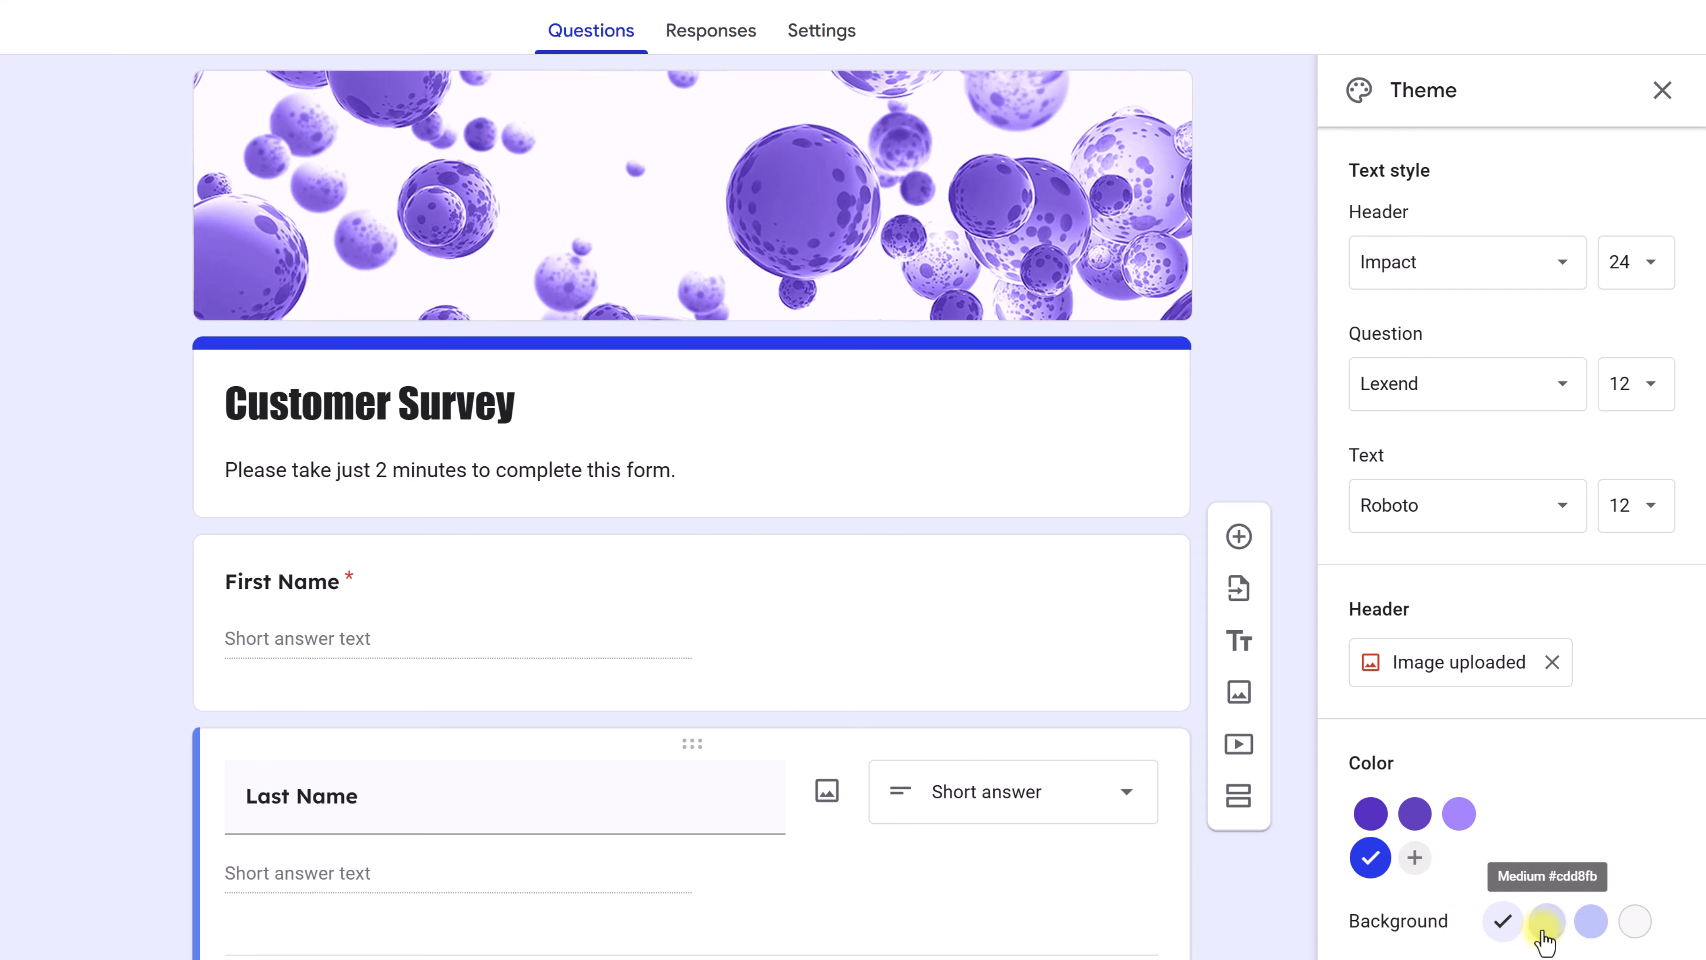
Try the neutral gray background and the darkest blue background shade for the form
left_click(1638, 926)
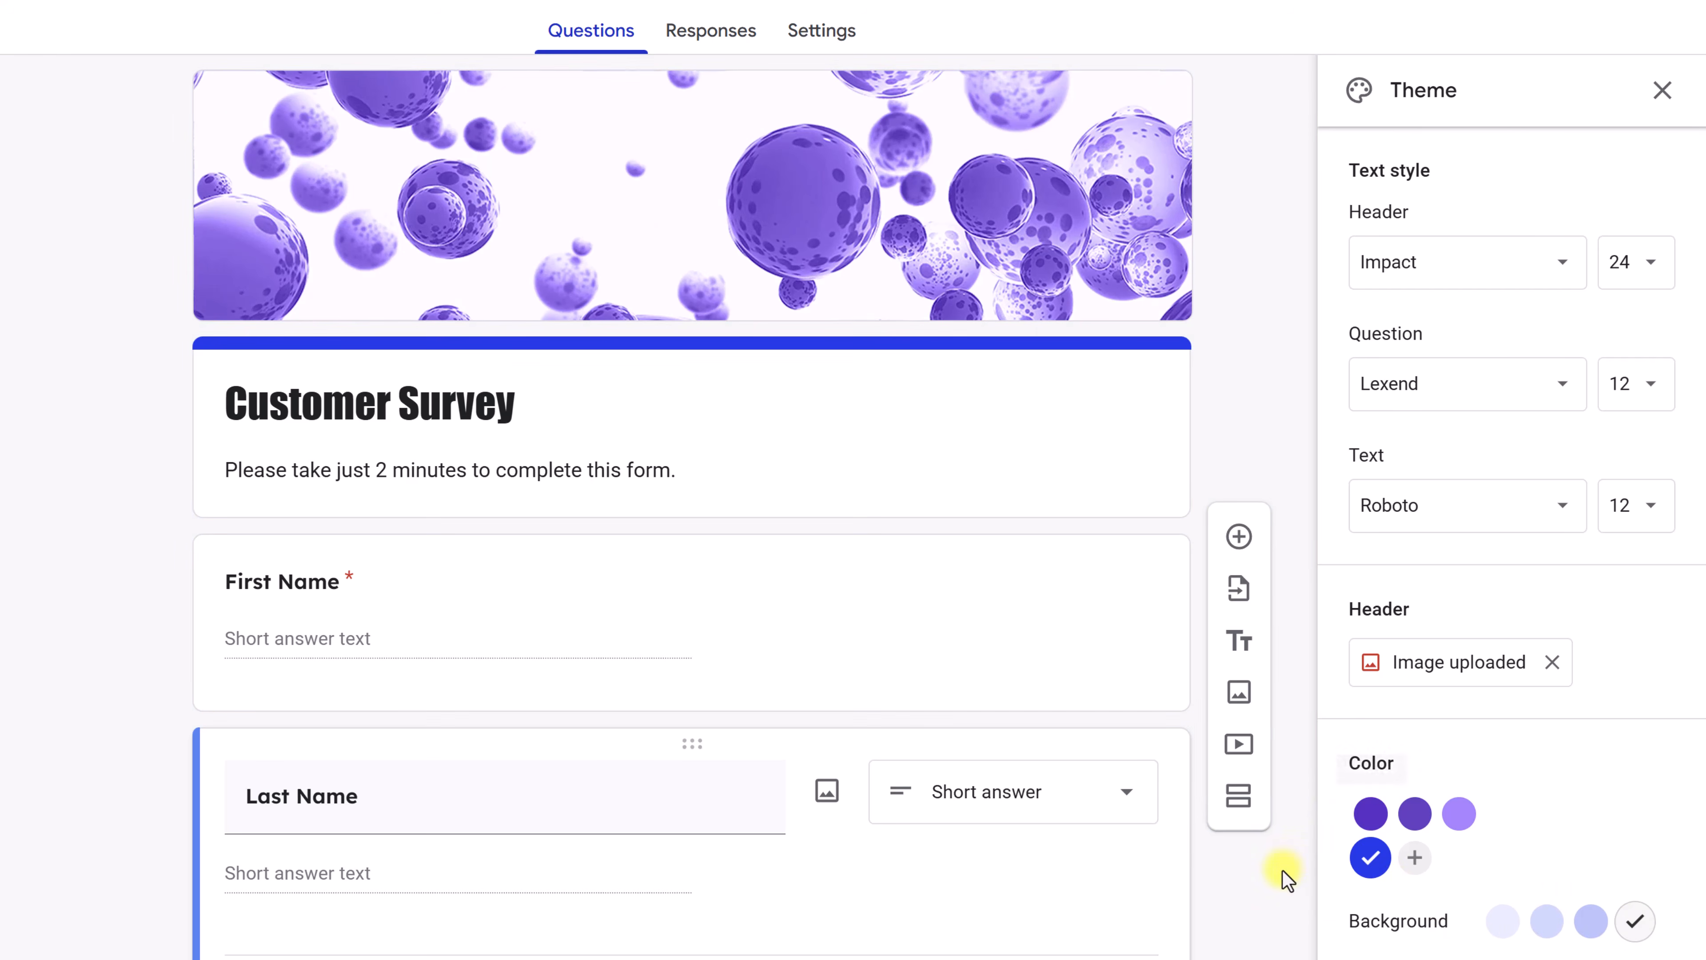
scroll(1285, 877, "down", 1)
left_click(1592, 924)
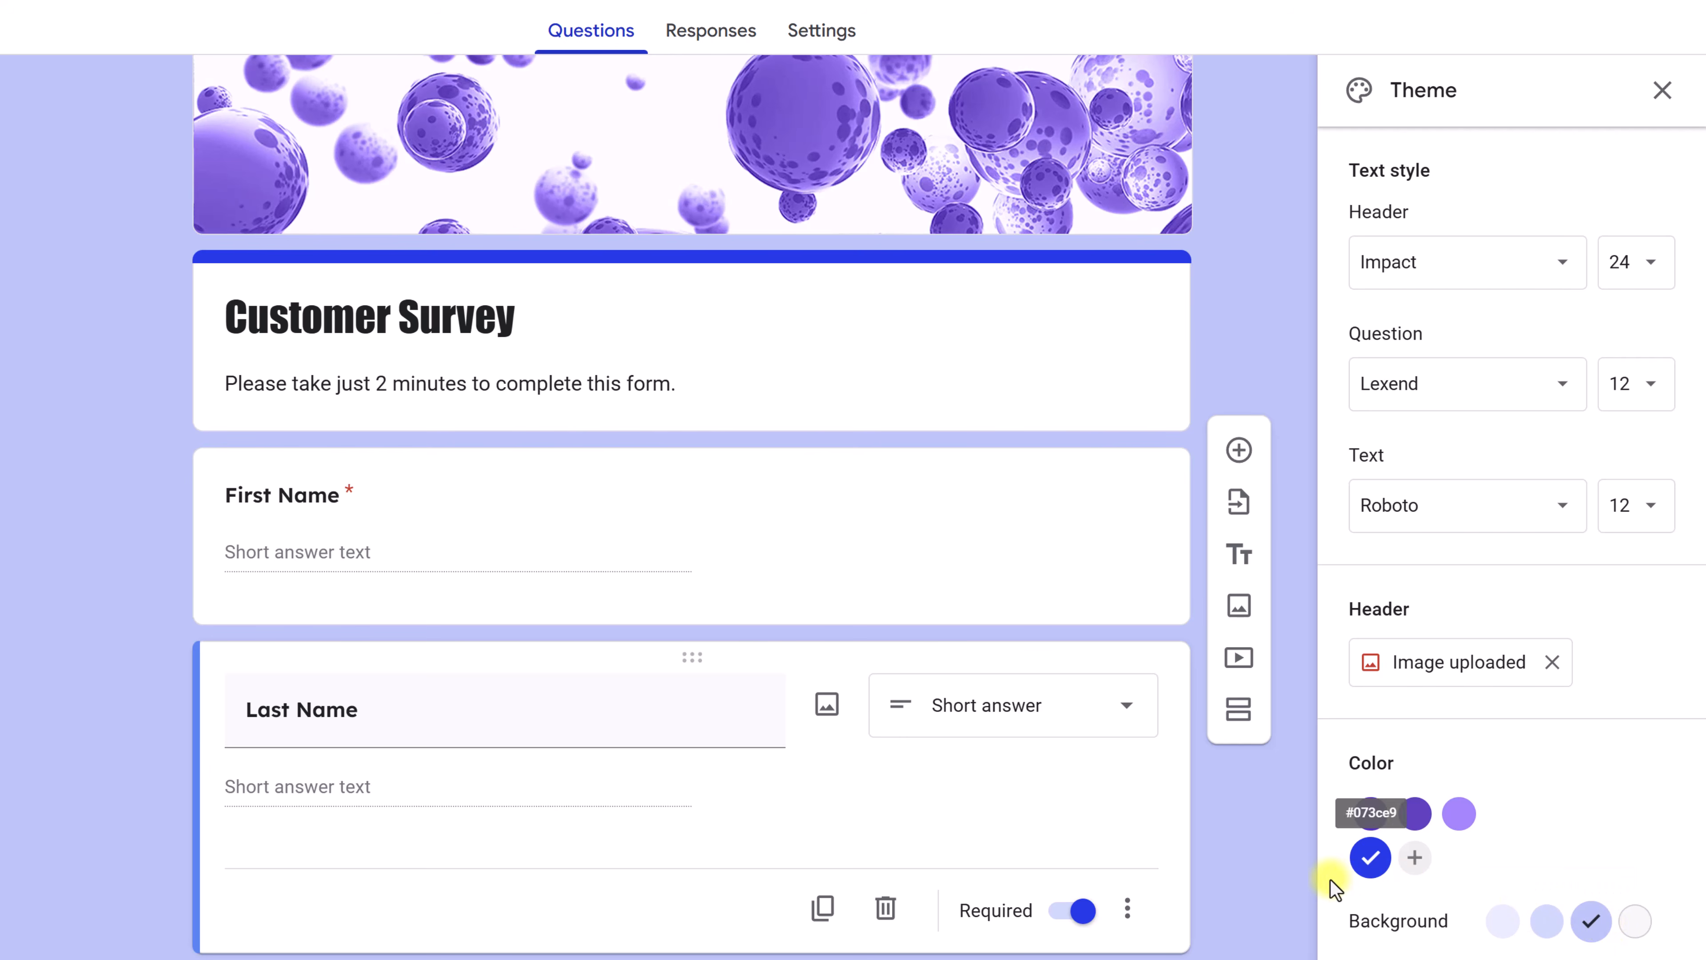
scroll(1278, 891, "up", 1)
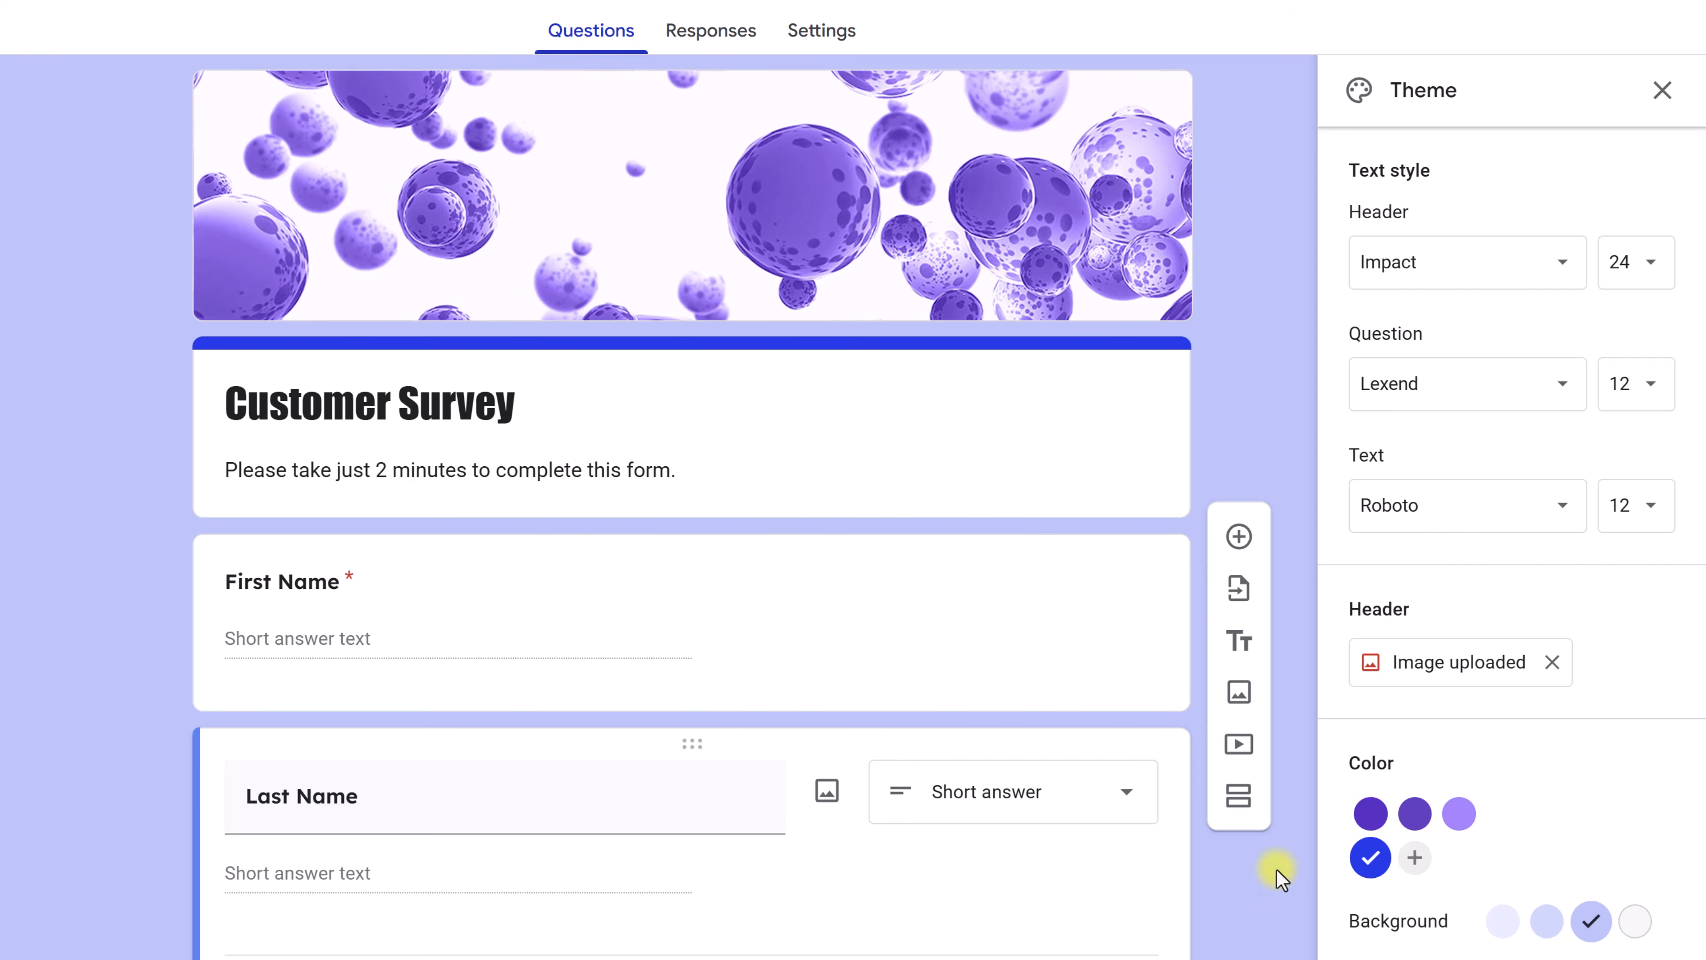
Set the theme color to the preset purple #6440c0 and close the theme settings
left_click(1421, 821)
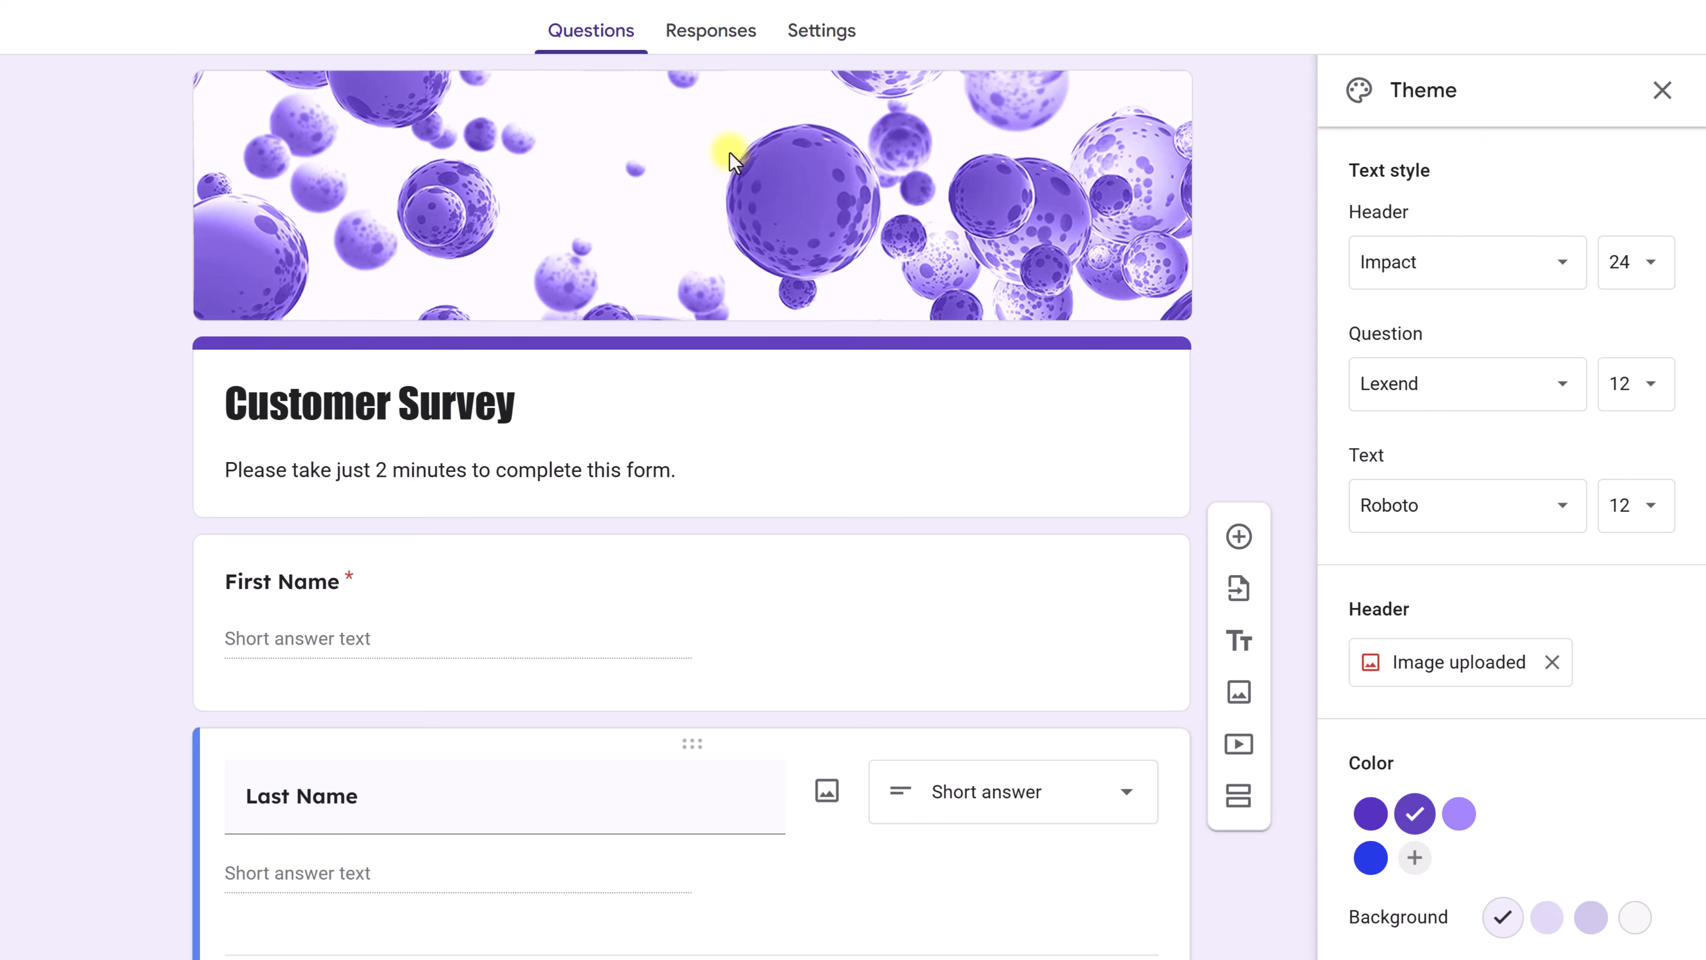
left_click(1663, 92)
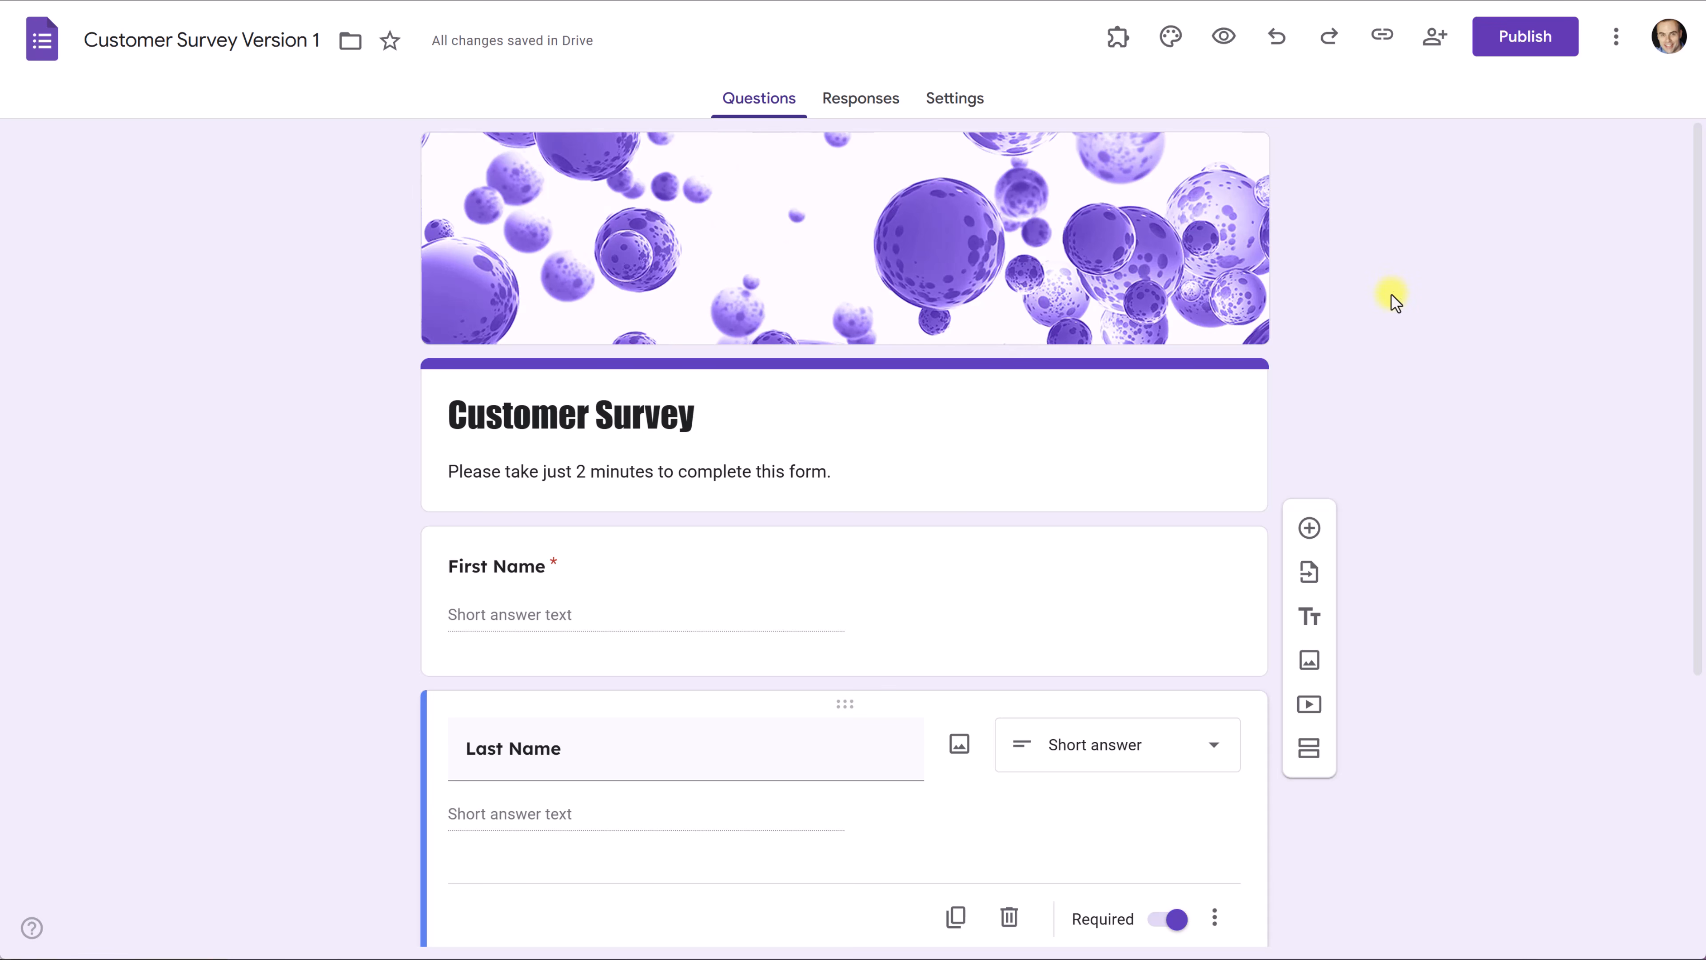
scroll(1136, 405, "down", 5)
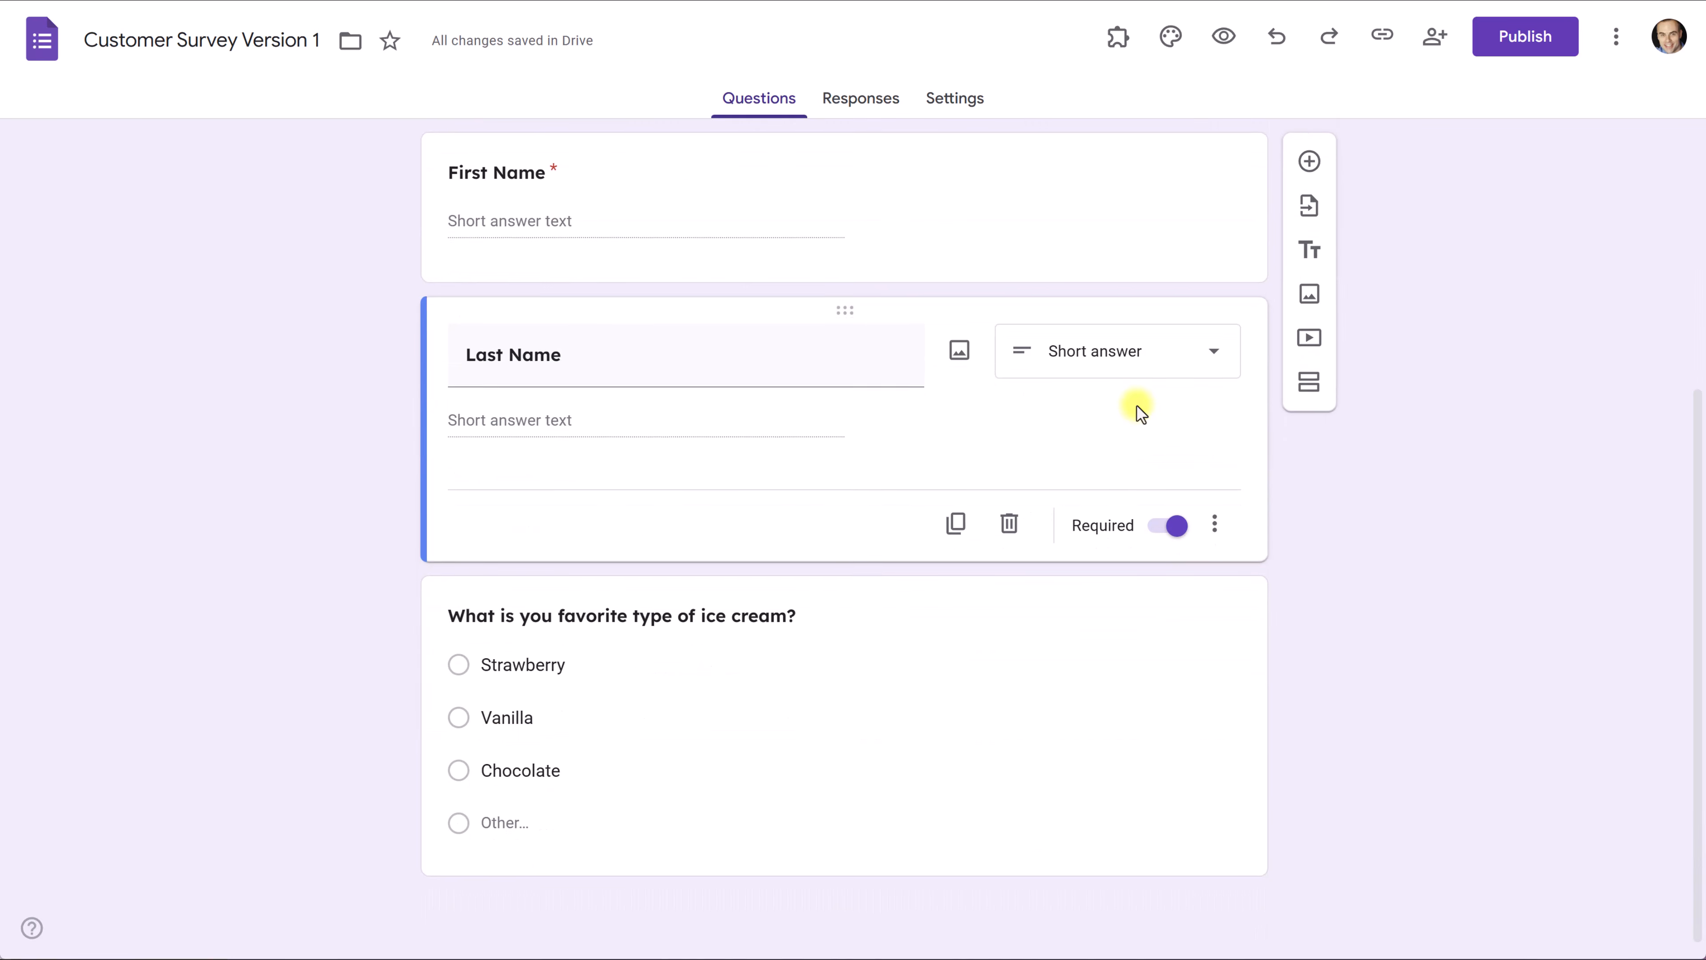
scroll(1140, 412, "up", 5)
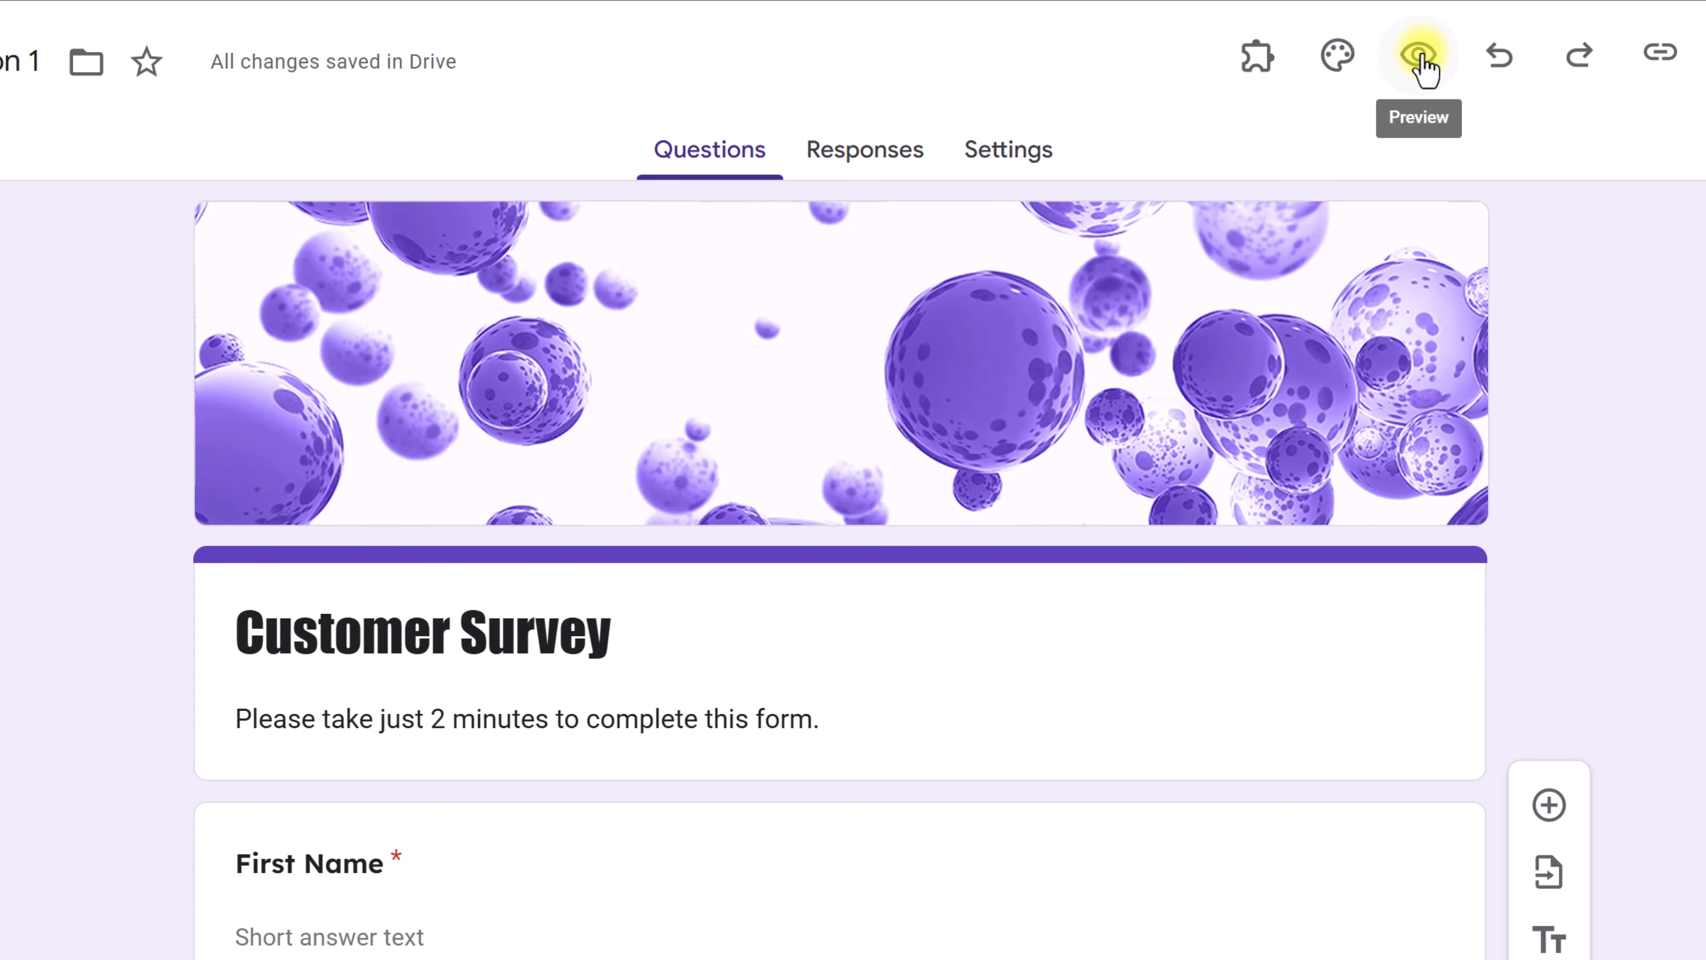
Preview the form as respondents see it and look over its header and questions
left_click(1420, 60)
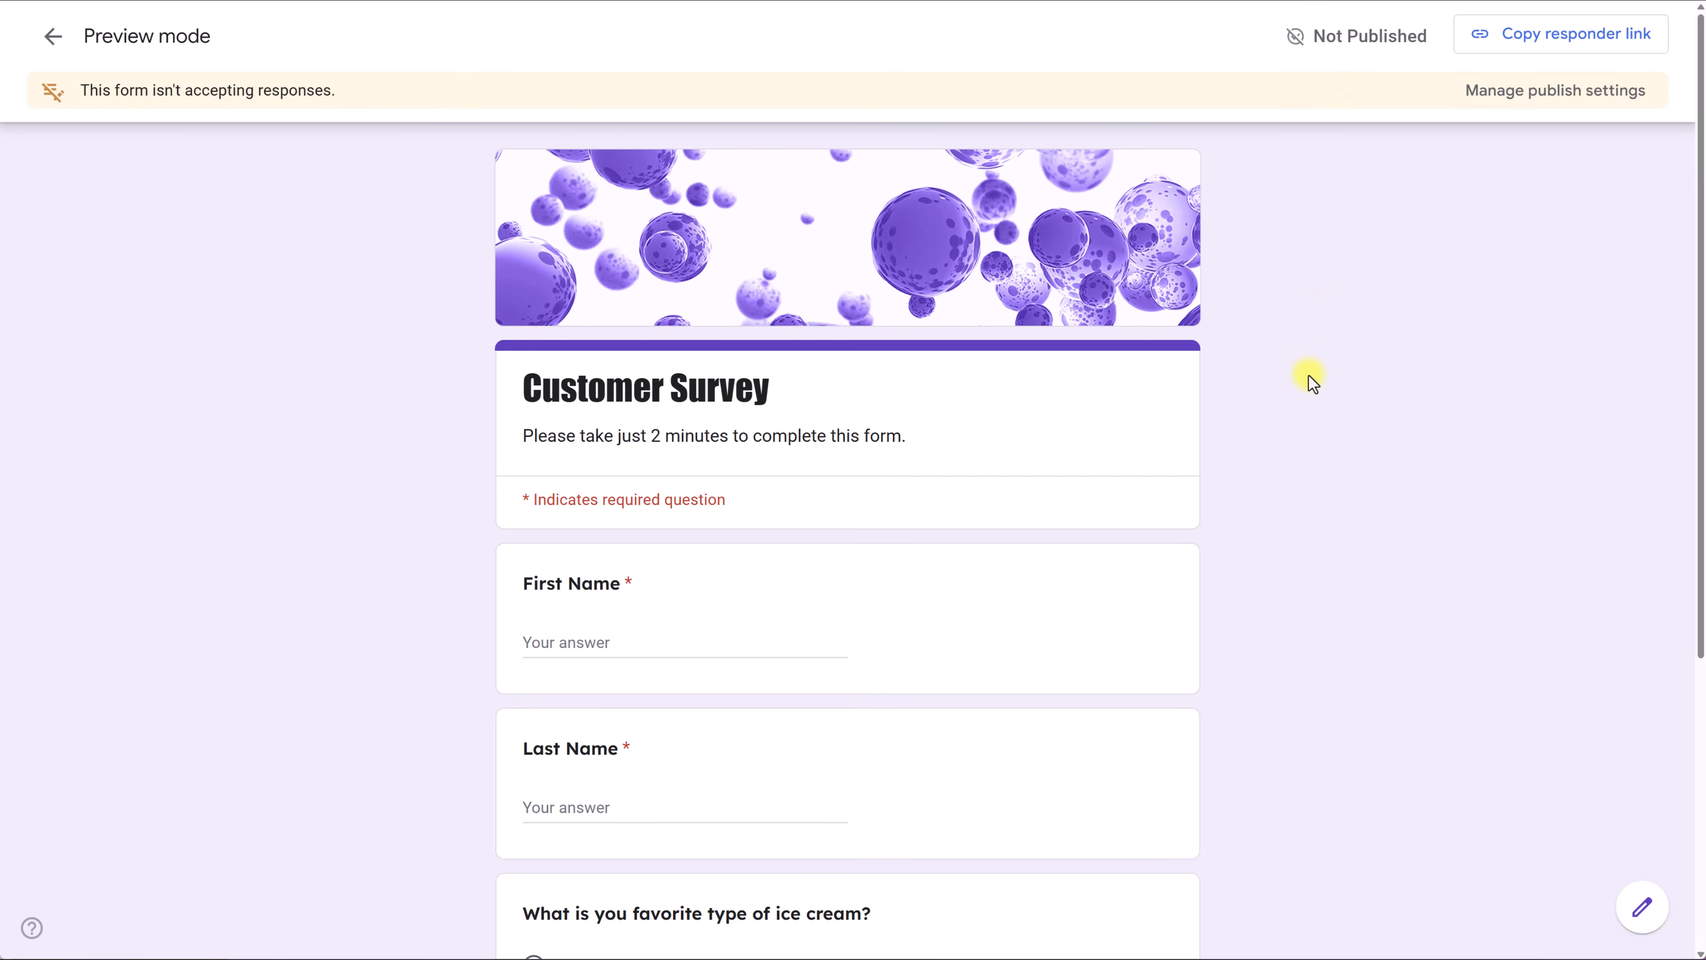
scroll(1310, 380, "down", 3)
scroll(1309, 380, "up", 2)
scroll(1310, 380, "down", 2)
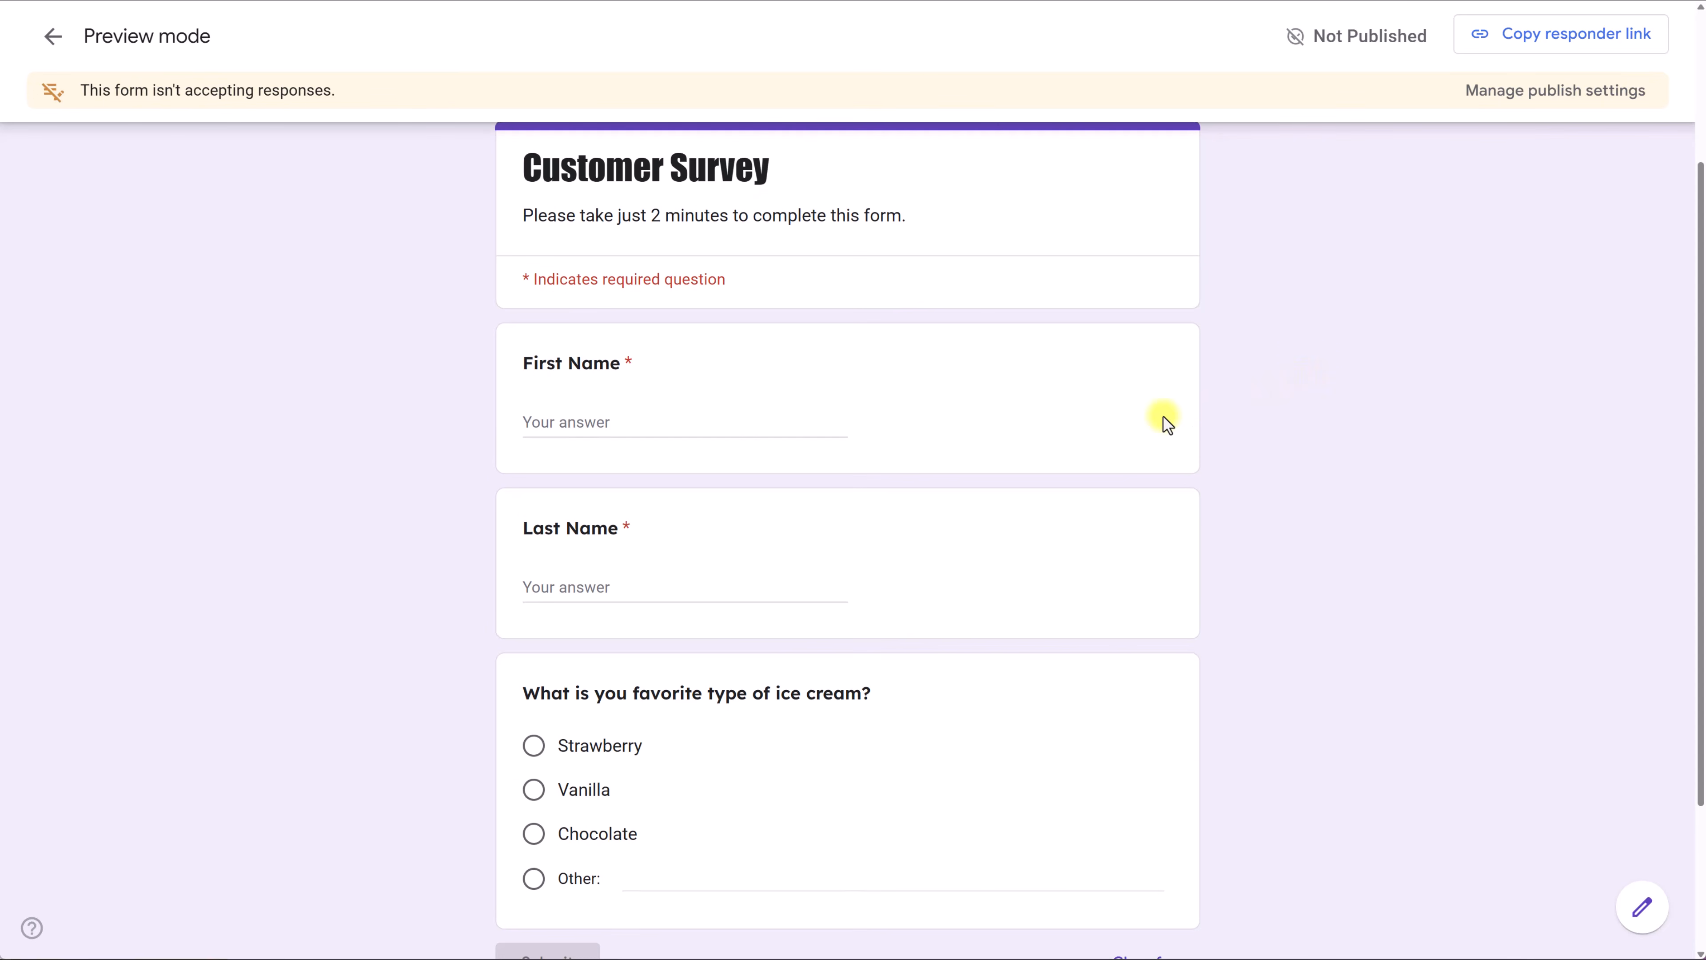
Test the preview by entering a first name and leaving the required "Last Name" question empty
left_click(619, 421)
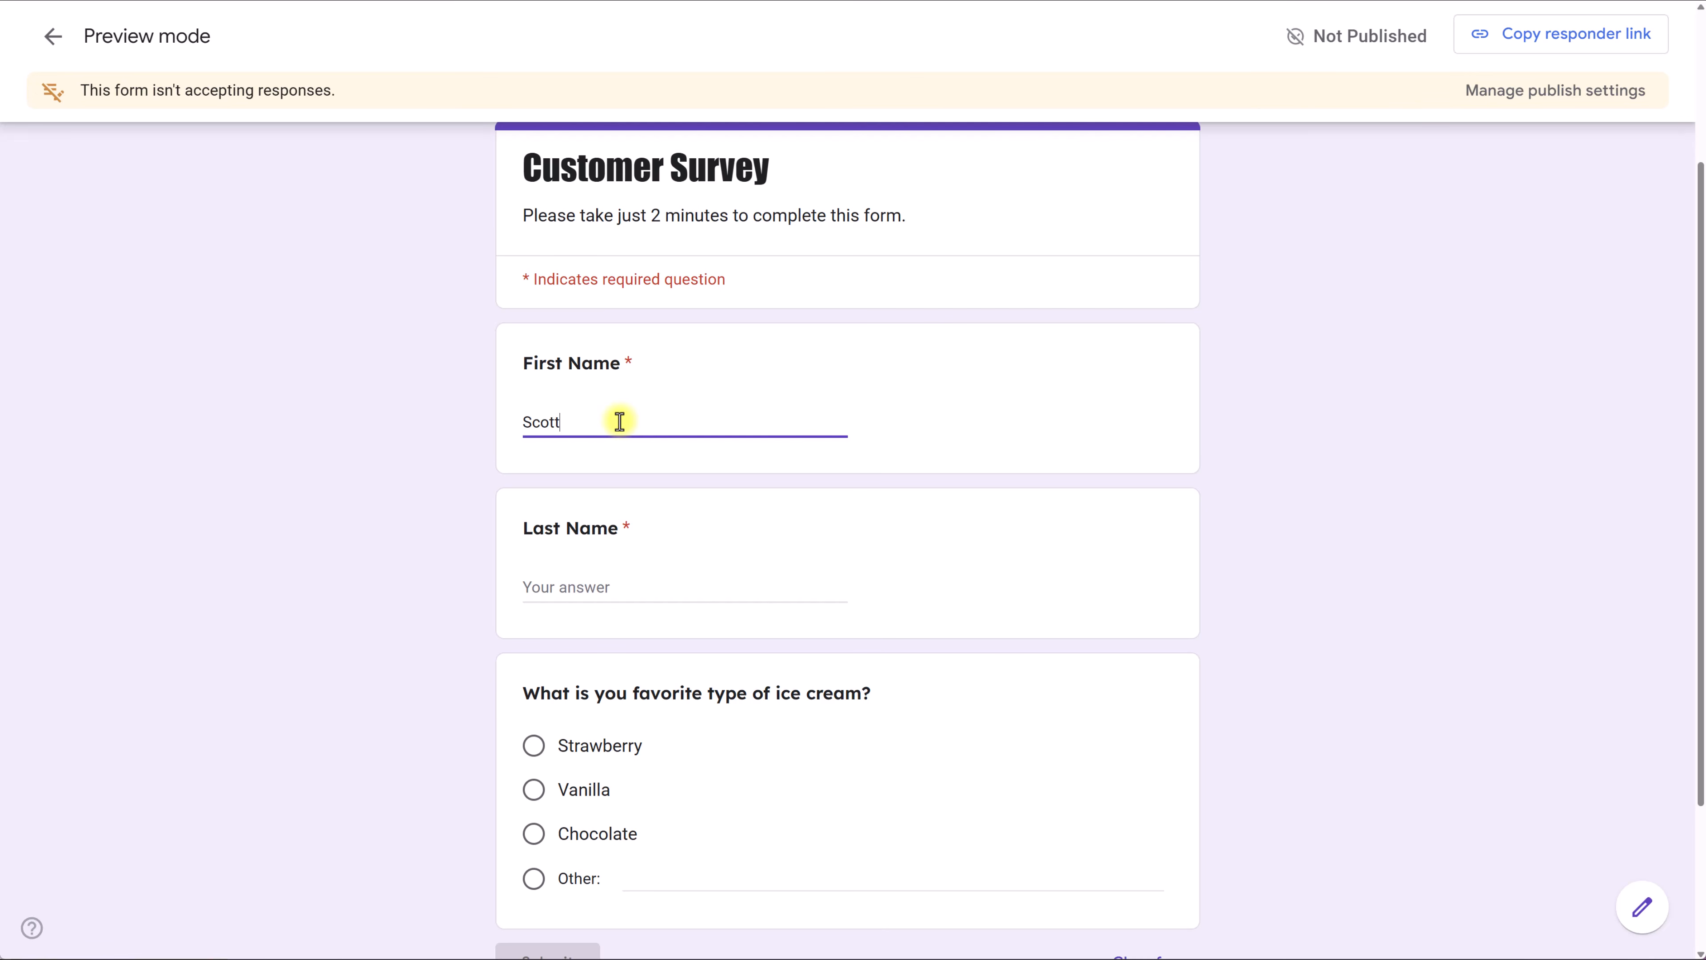
left_click(651, 586)
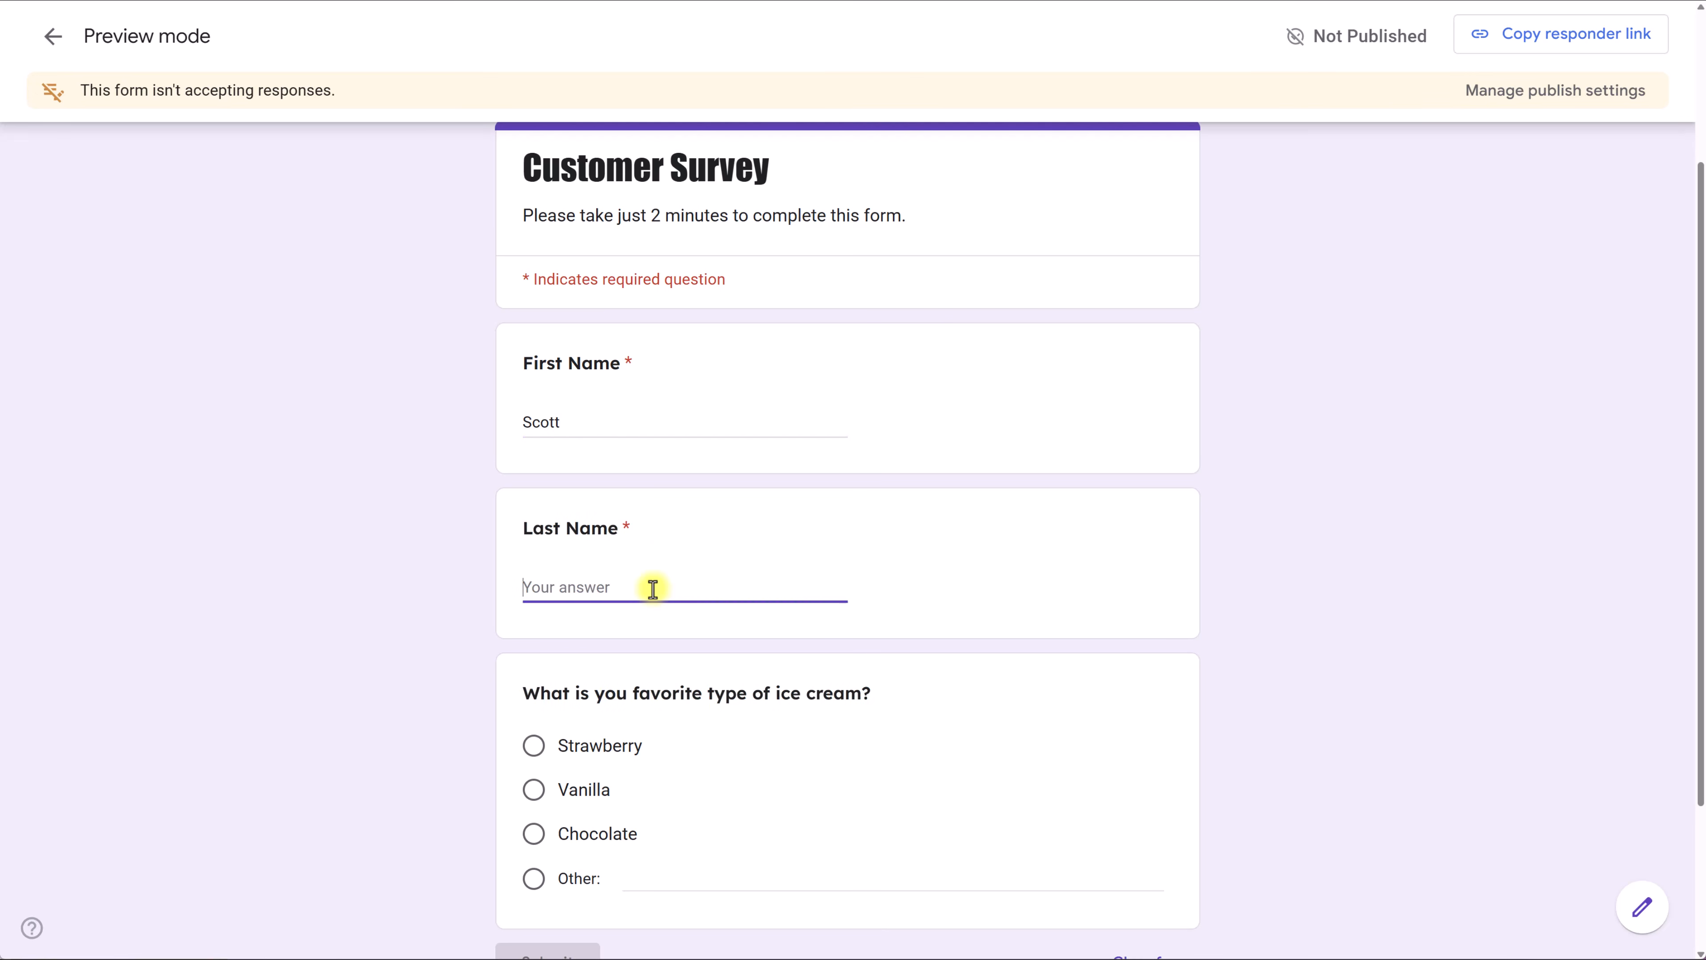
scroll(669, 428, "down", 2)
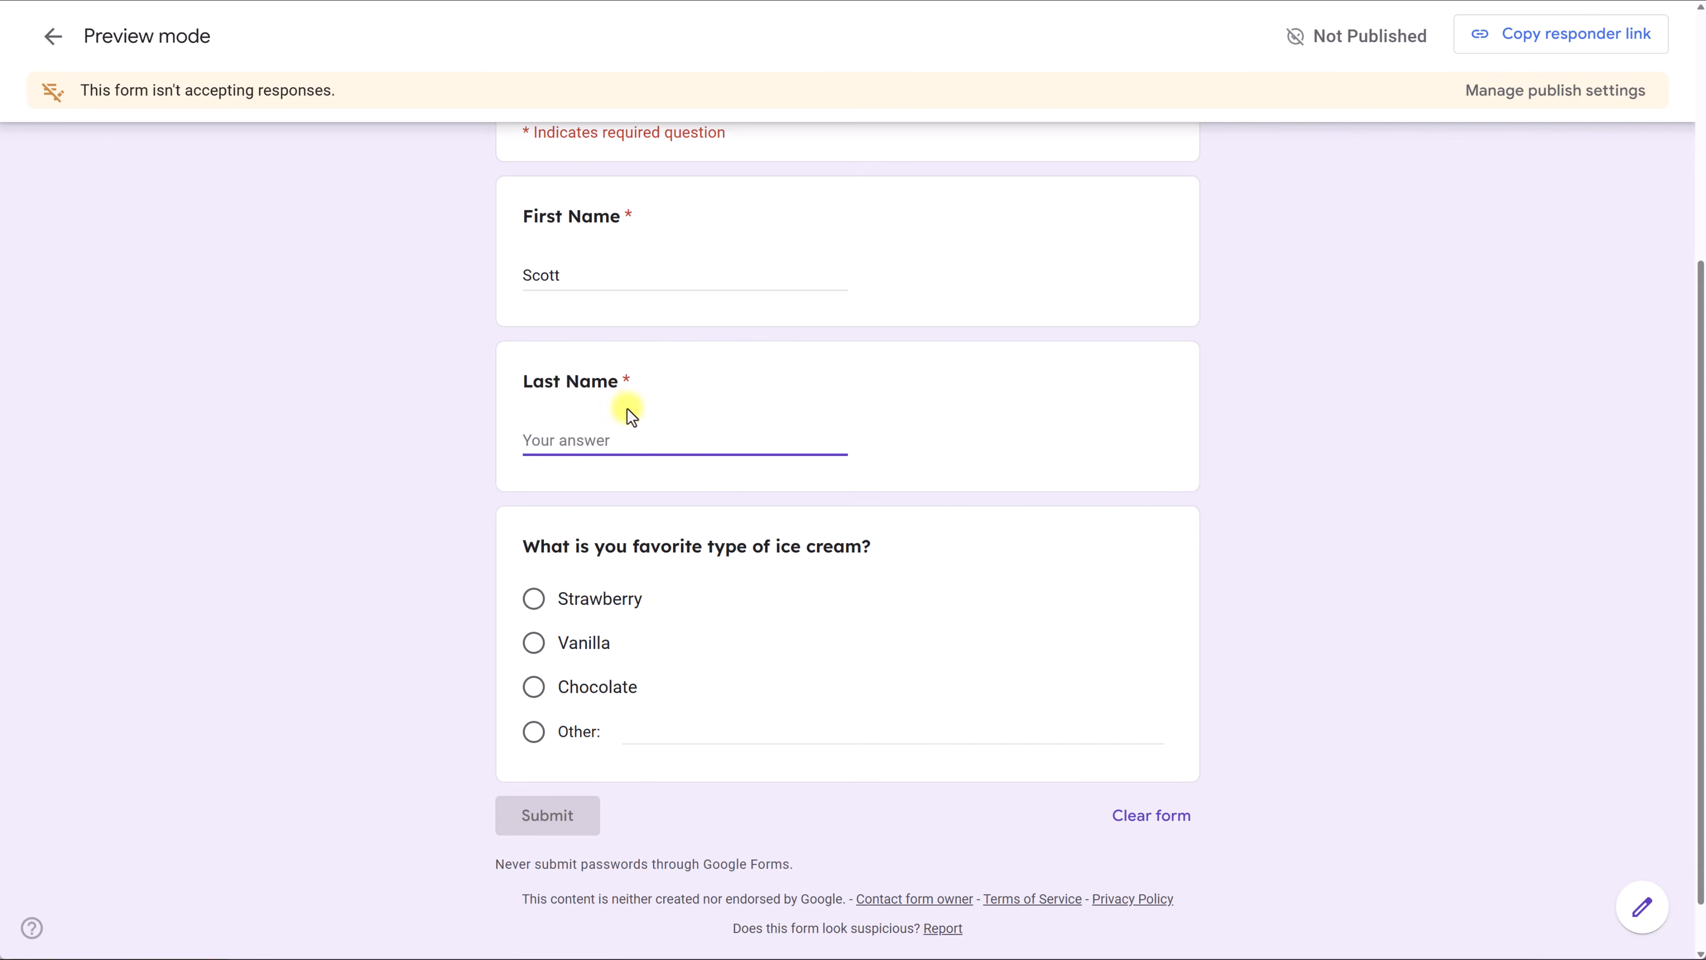
left_click(677, 601)
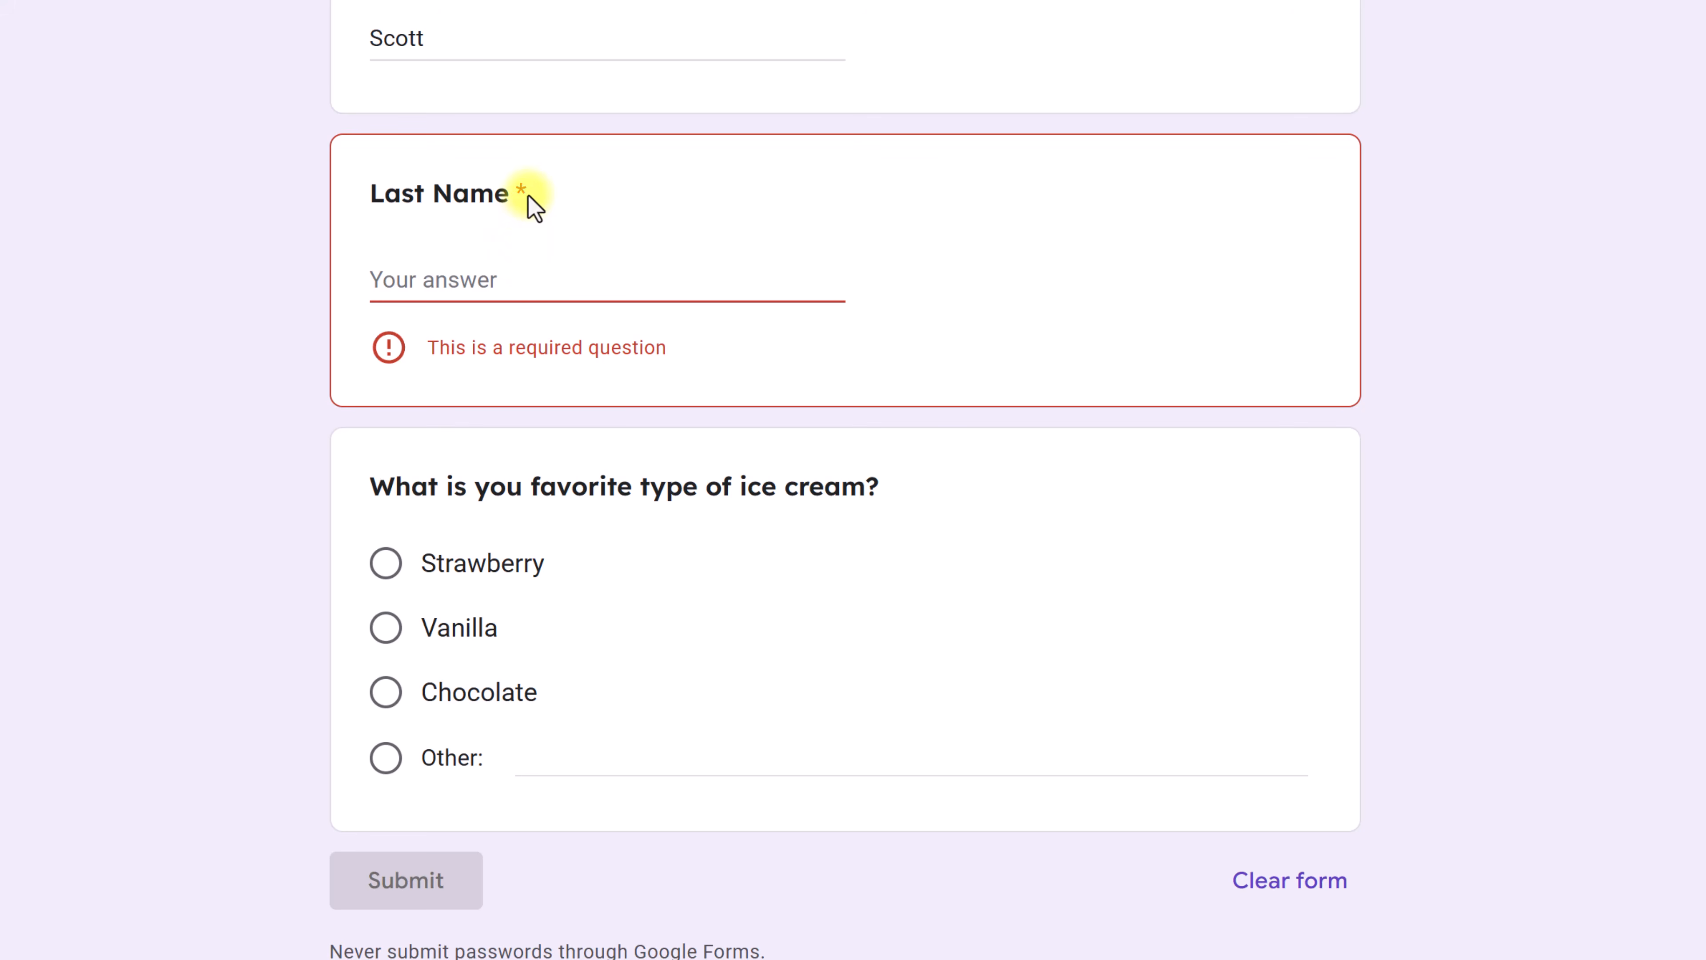
Enter a last name in the preview and choose Chocolate as the favorite ice cream
left_click(477, 278)
type("Friesen")
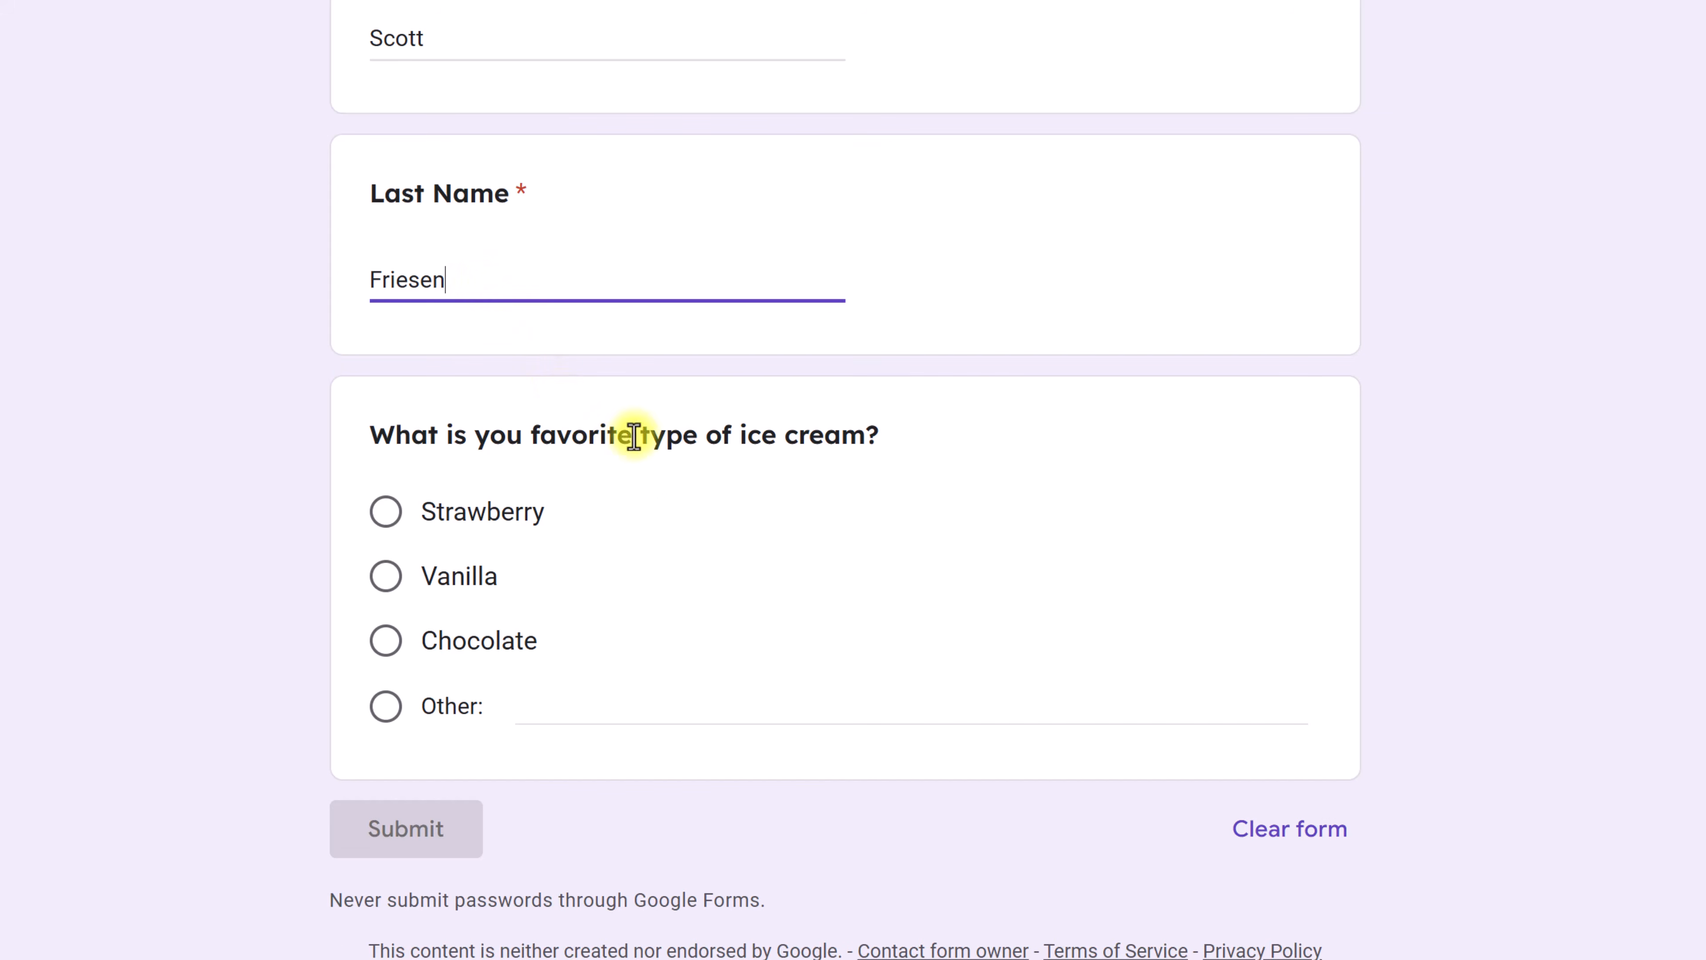
left_click(387, 641)
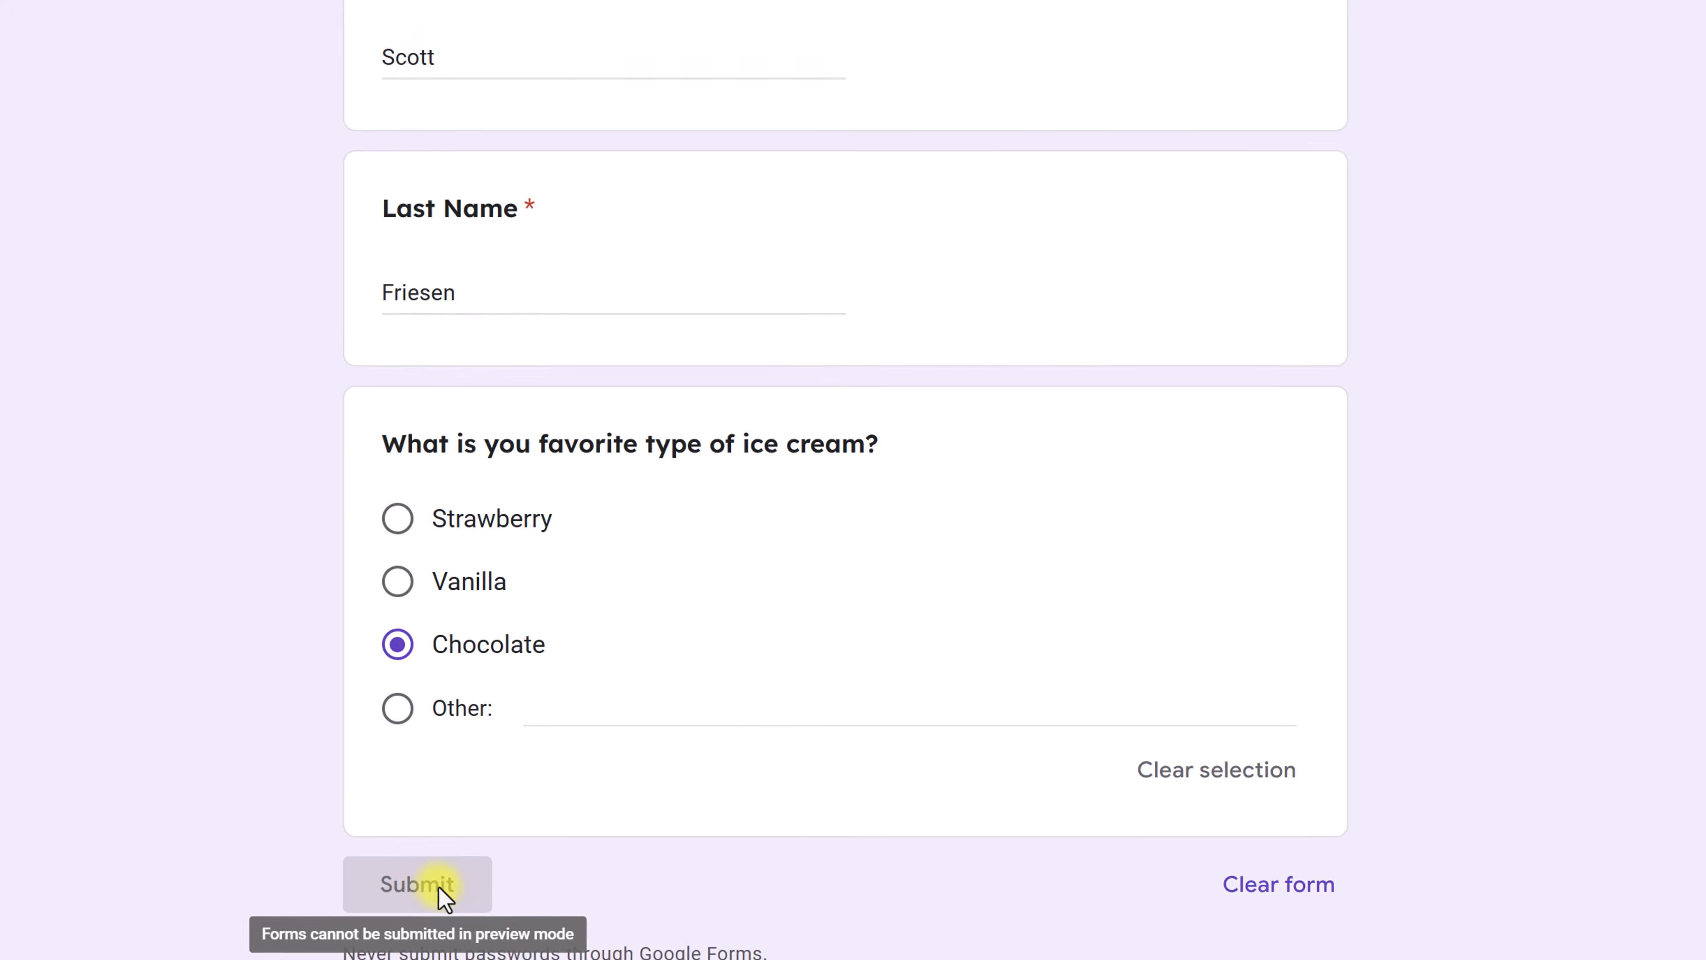
scroll(753, 757, "up", 5)
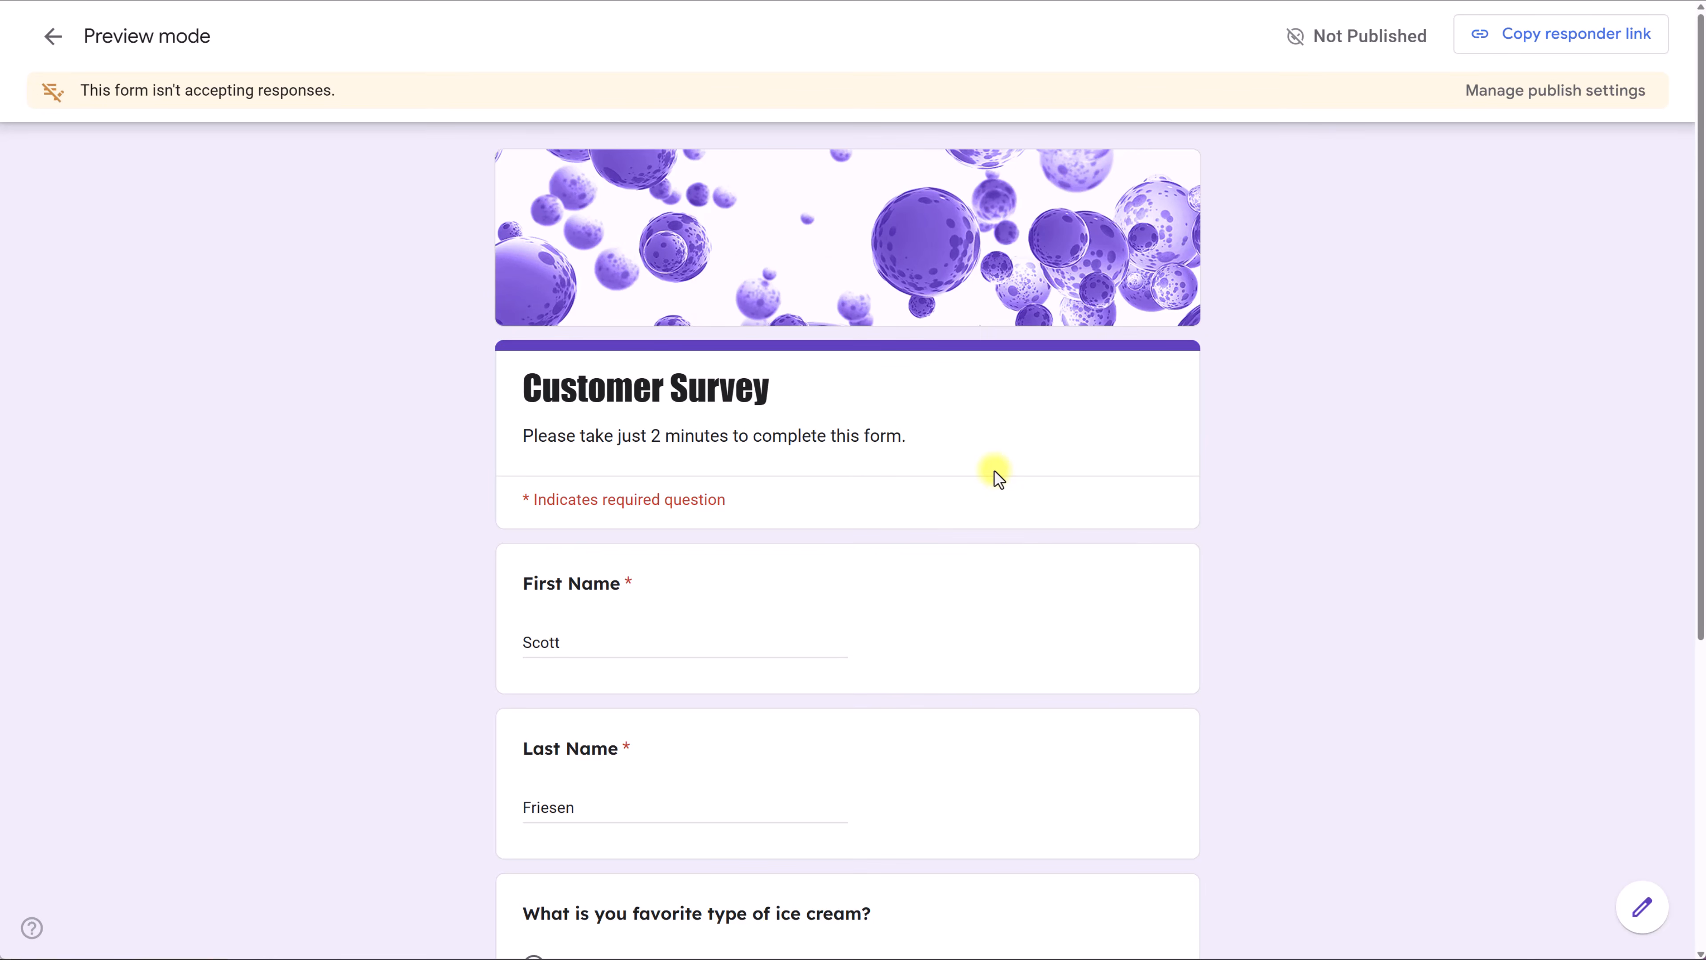
scroll(994, 474, "down", 4)
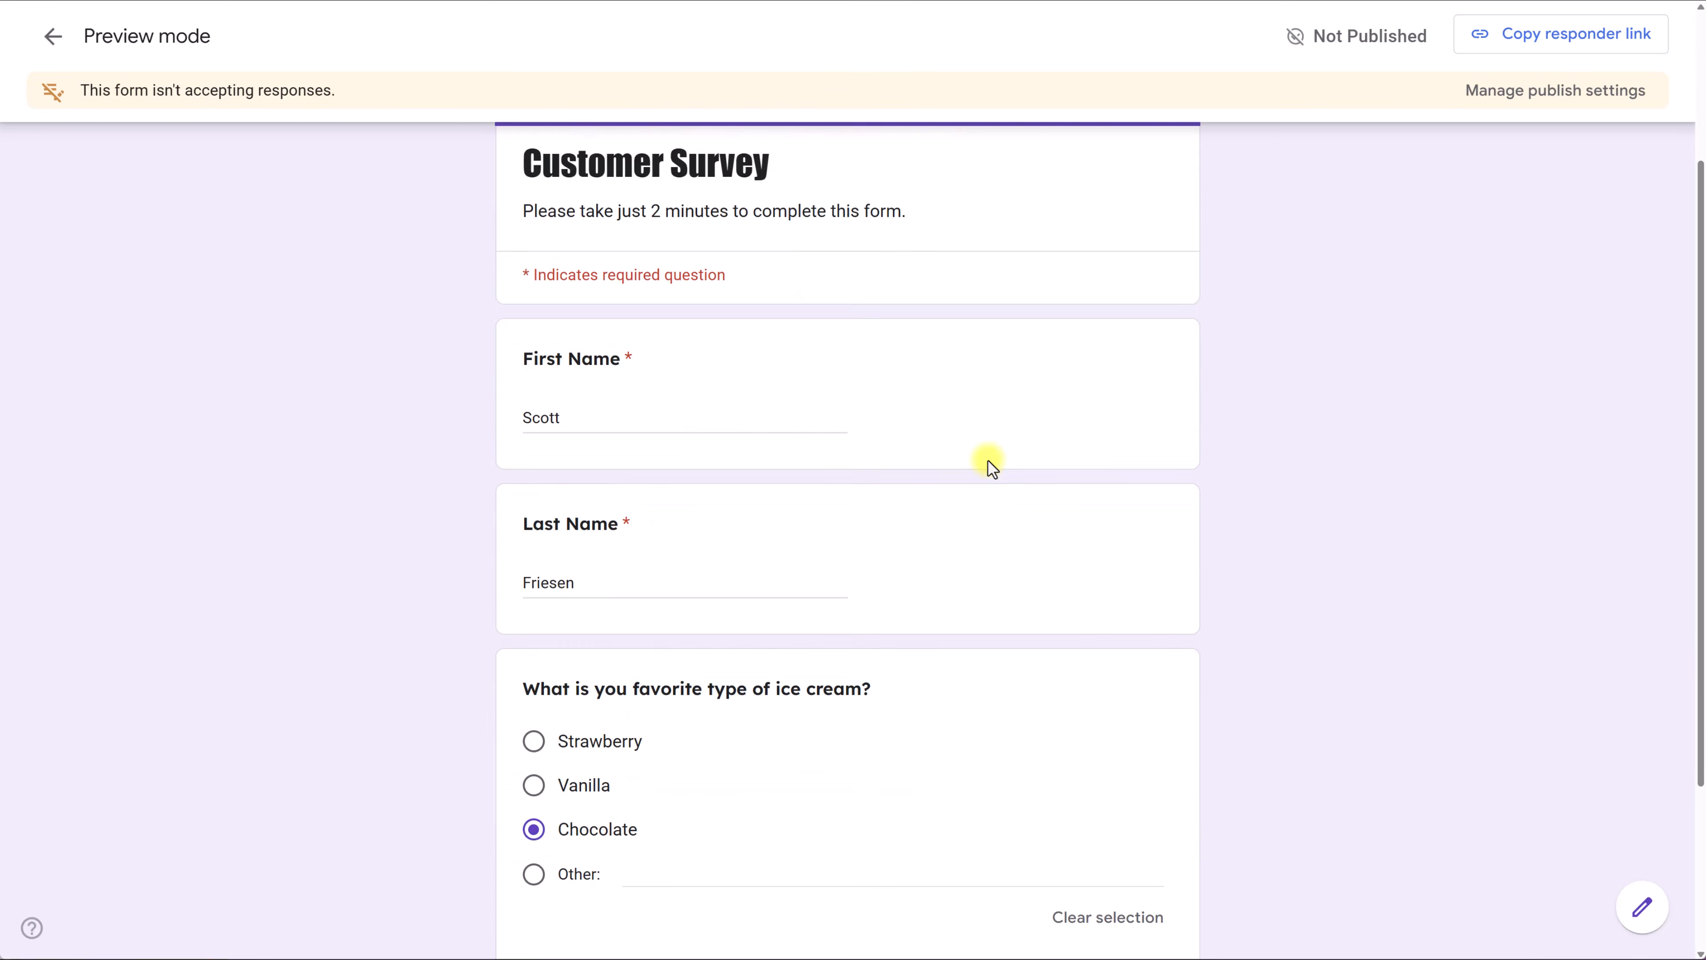
scroll(871, 558, "up", 4)
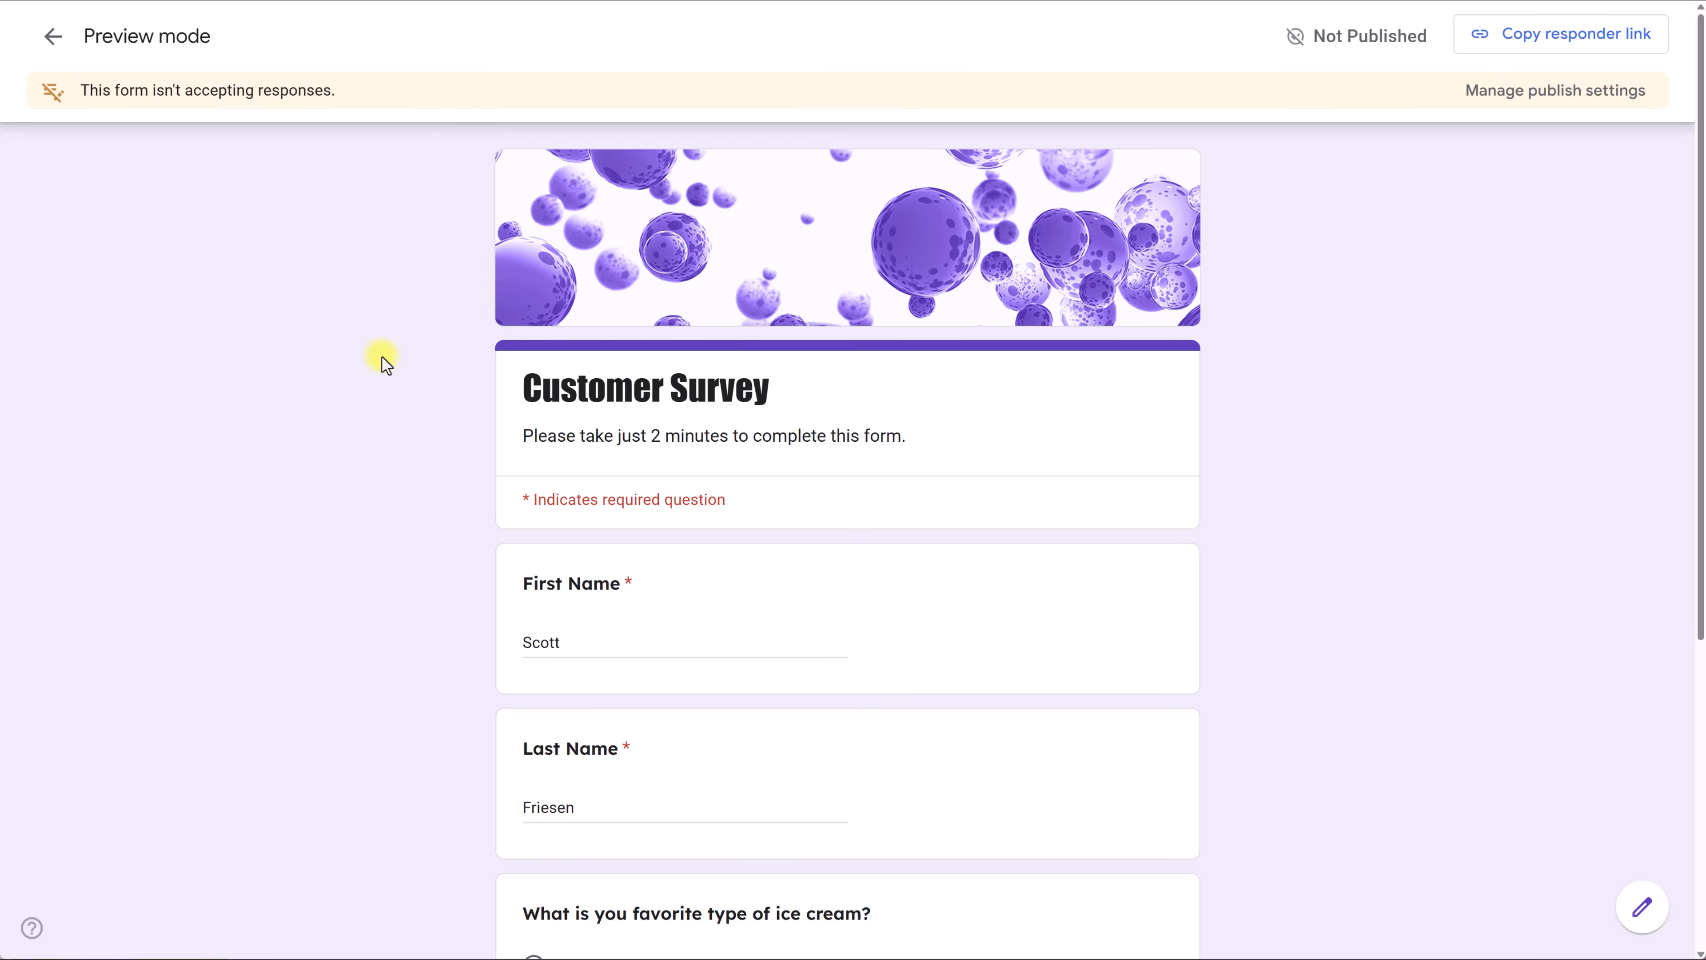
Leave the preview, return to the form editor and open the form's settings
left_click(52, 41)
left_click(917, 101)
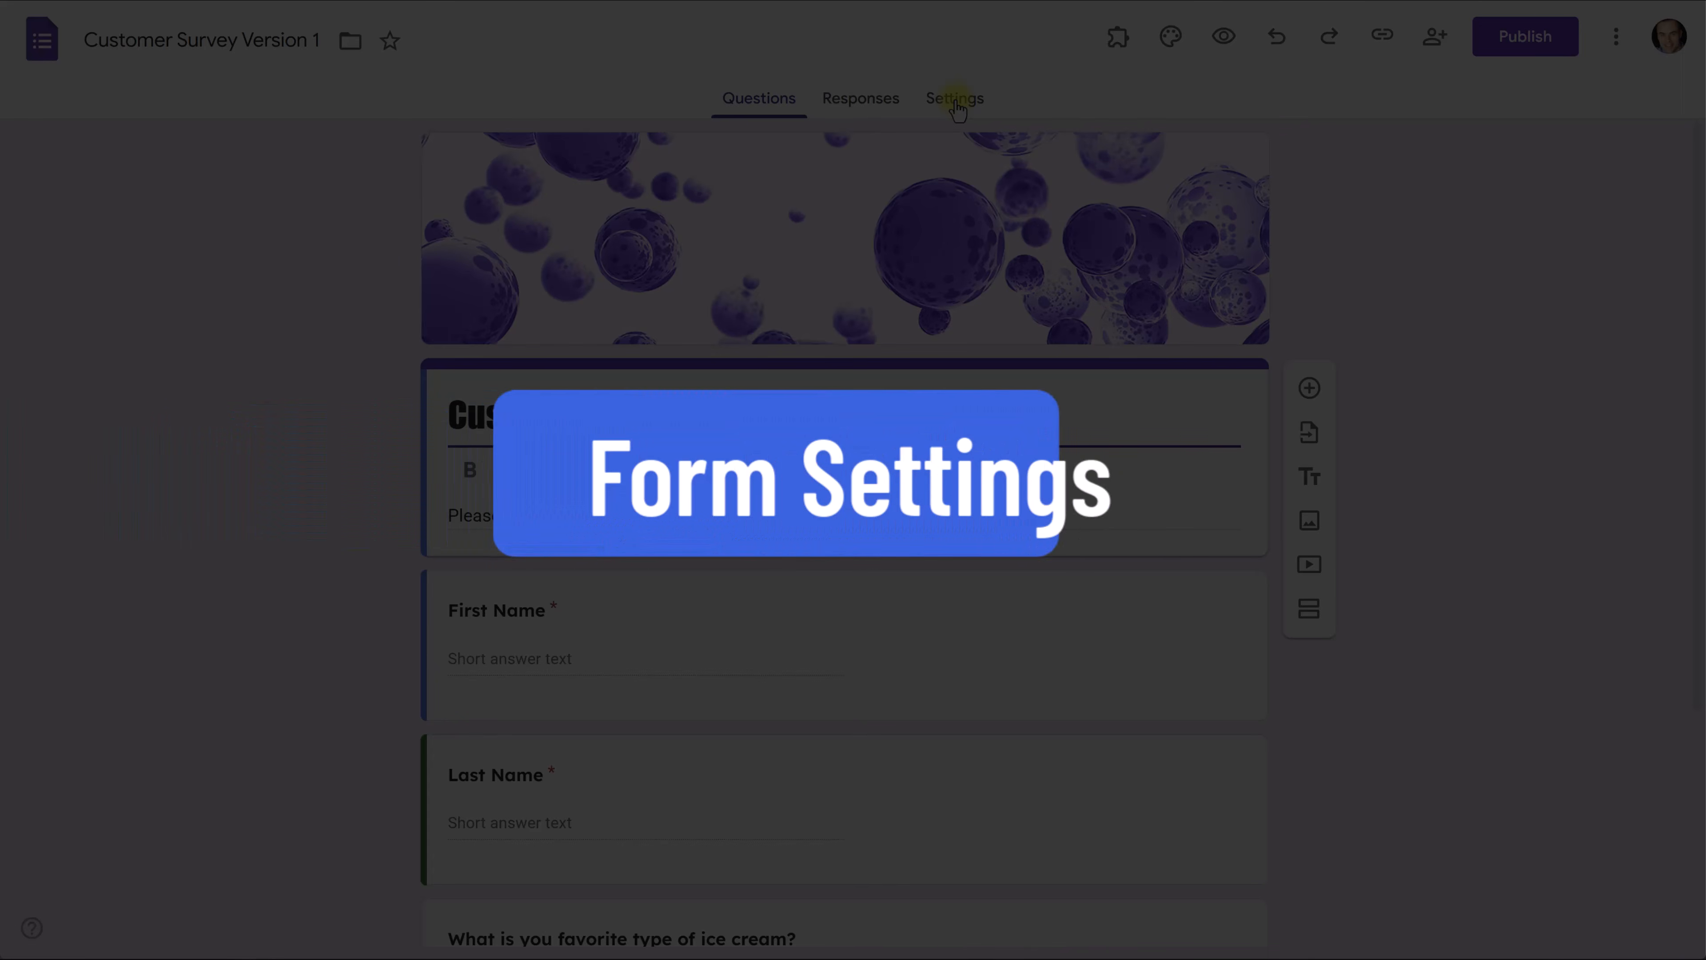
left_click(955, 101)
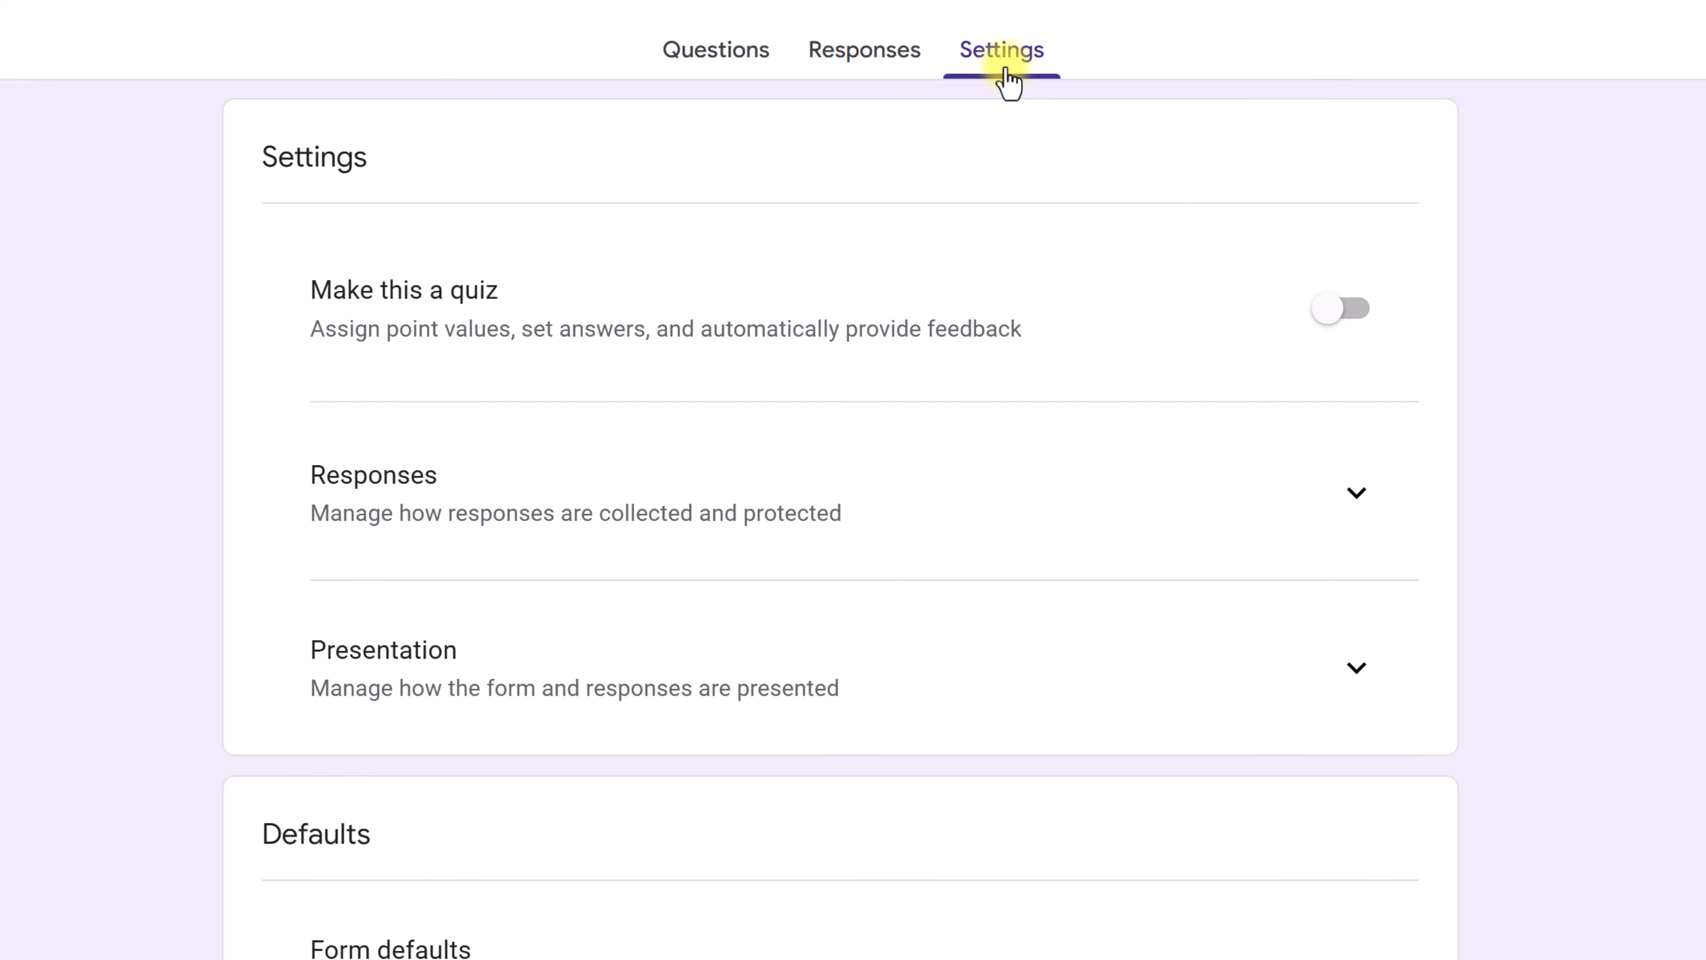
Turn the "Make this a quiz" option on and switch it back off
left_click(1335, 316)
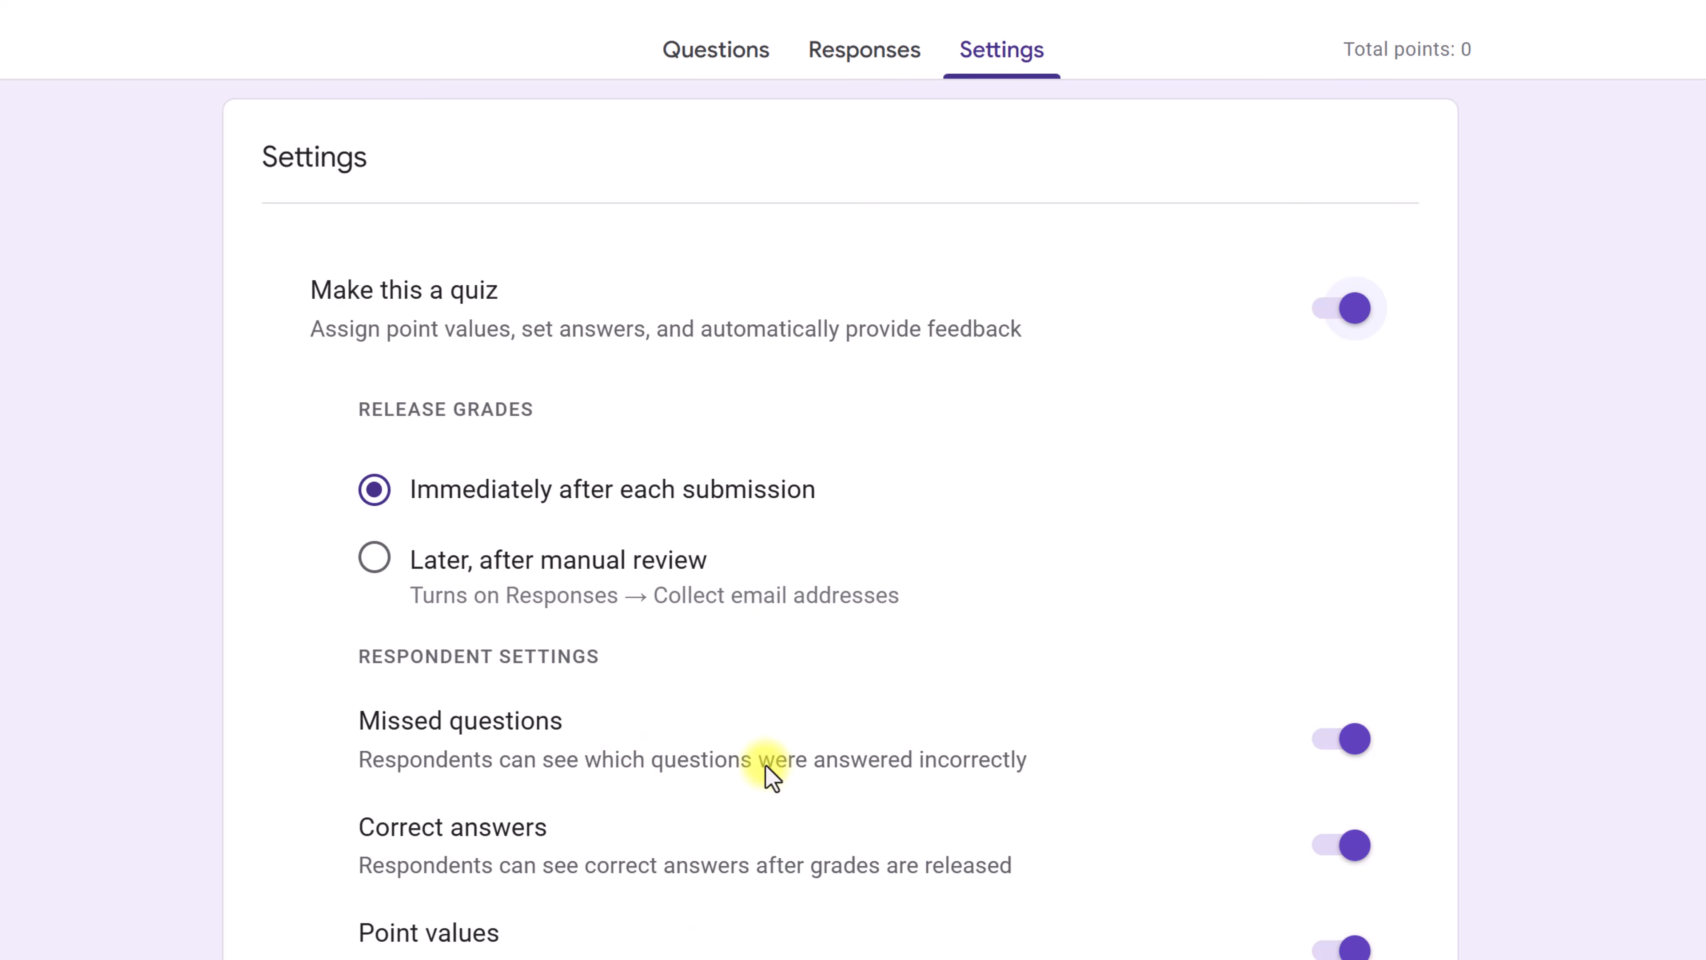
left_click(1354, 309)
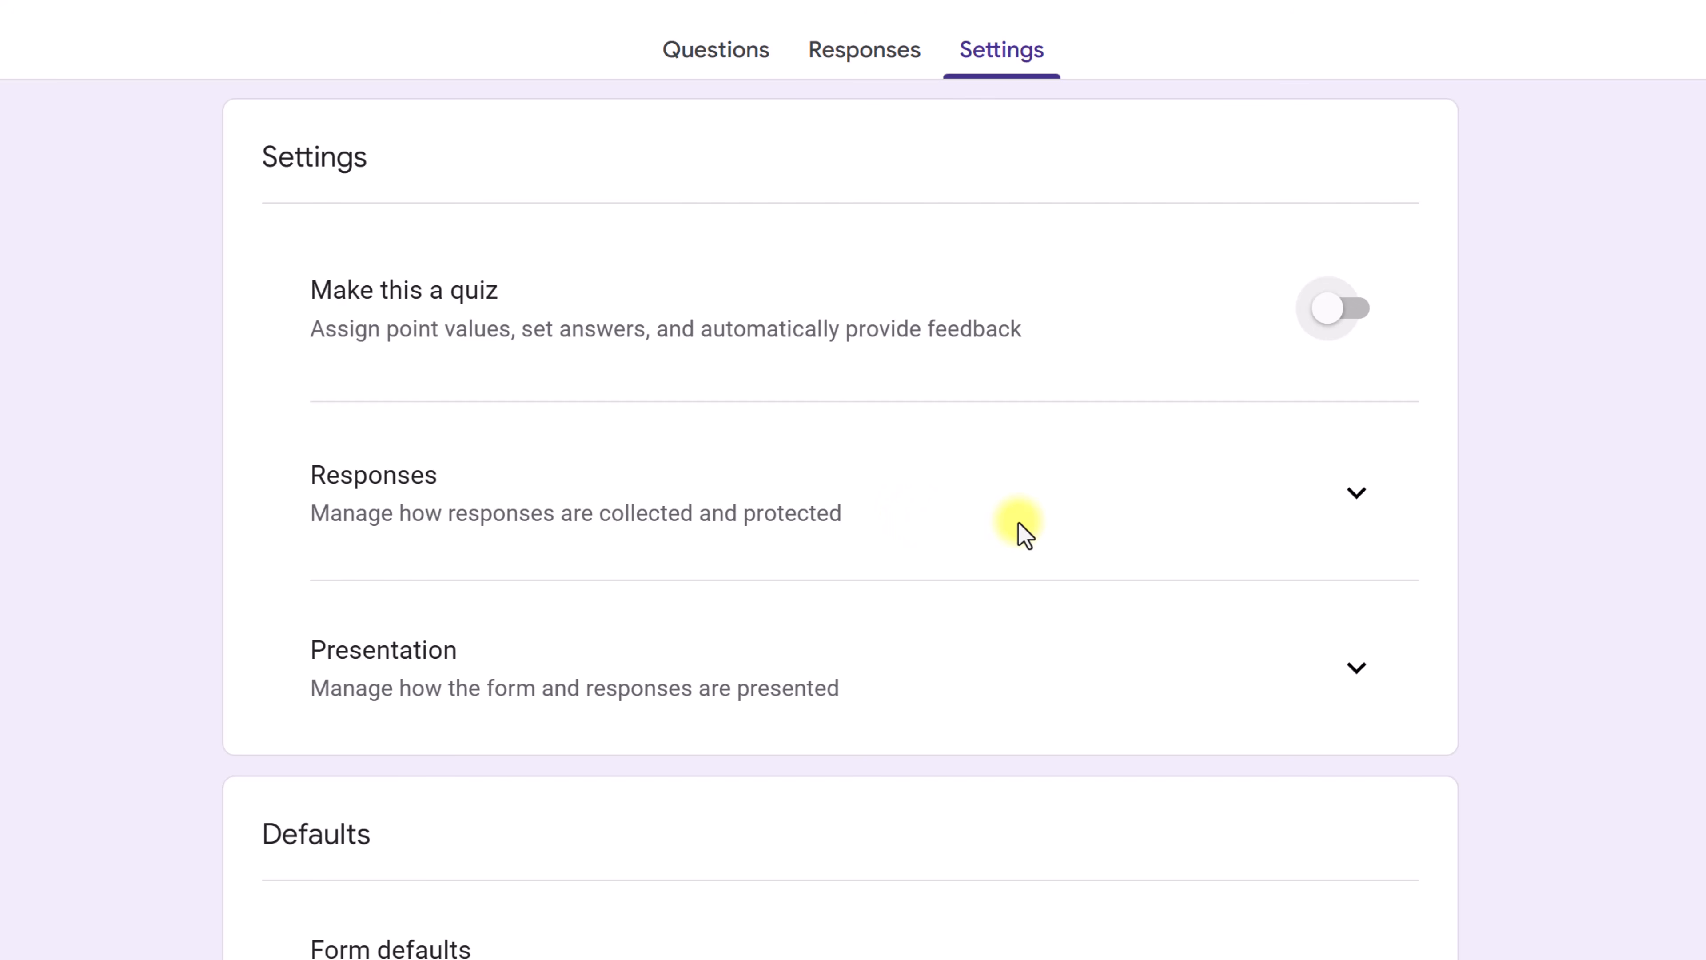
Expand the response settings and examine the options for email collection, response editing and limiting to 1 response
left_click(1358, 493)
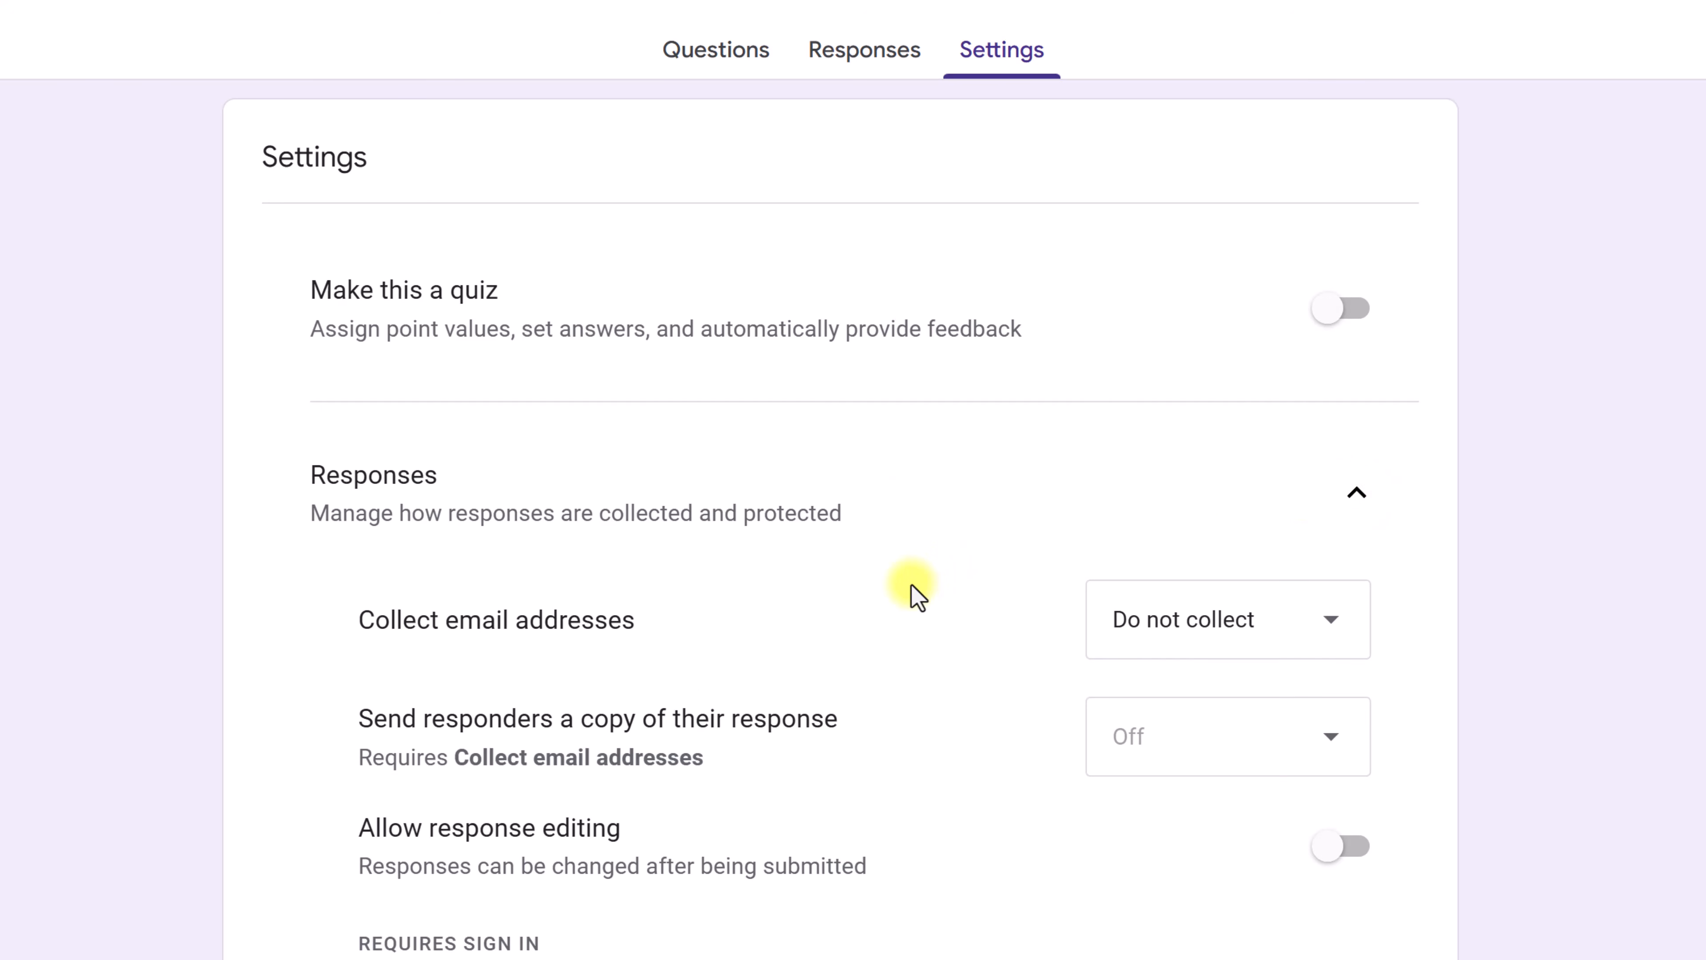
scroll(917, 596, "down", 3)
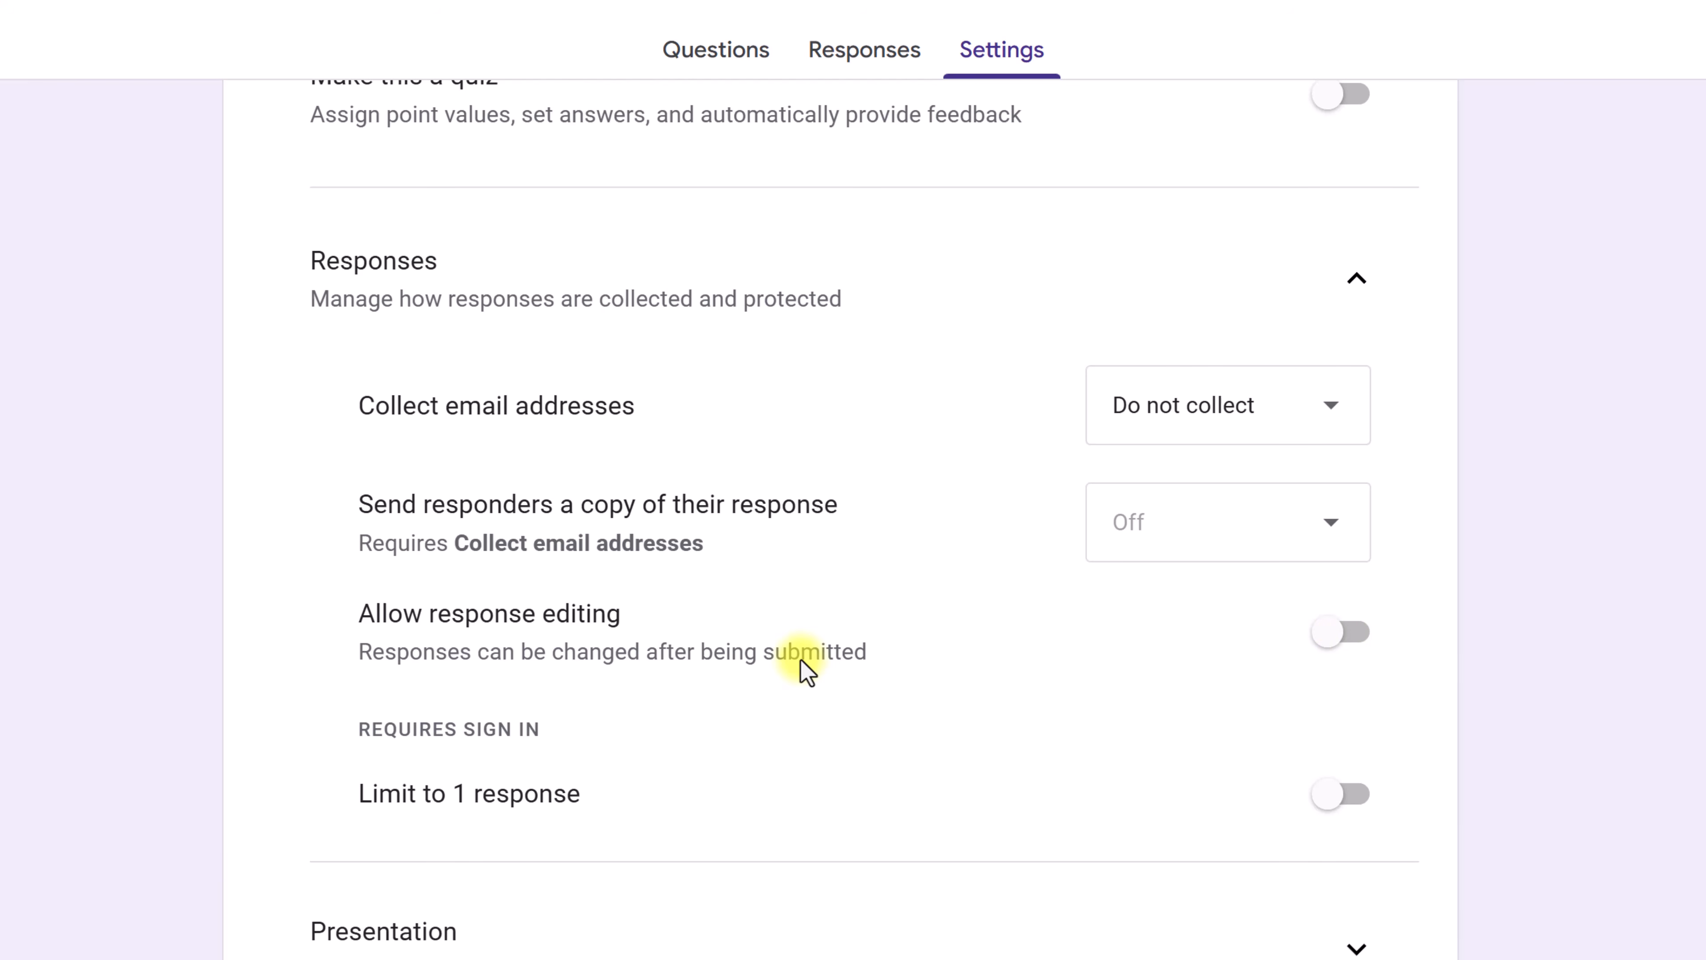
scroll(801, 661, "down", 3)
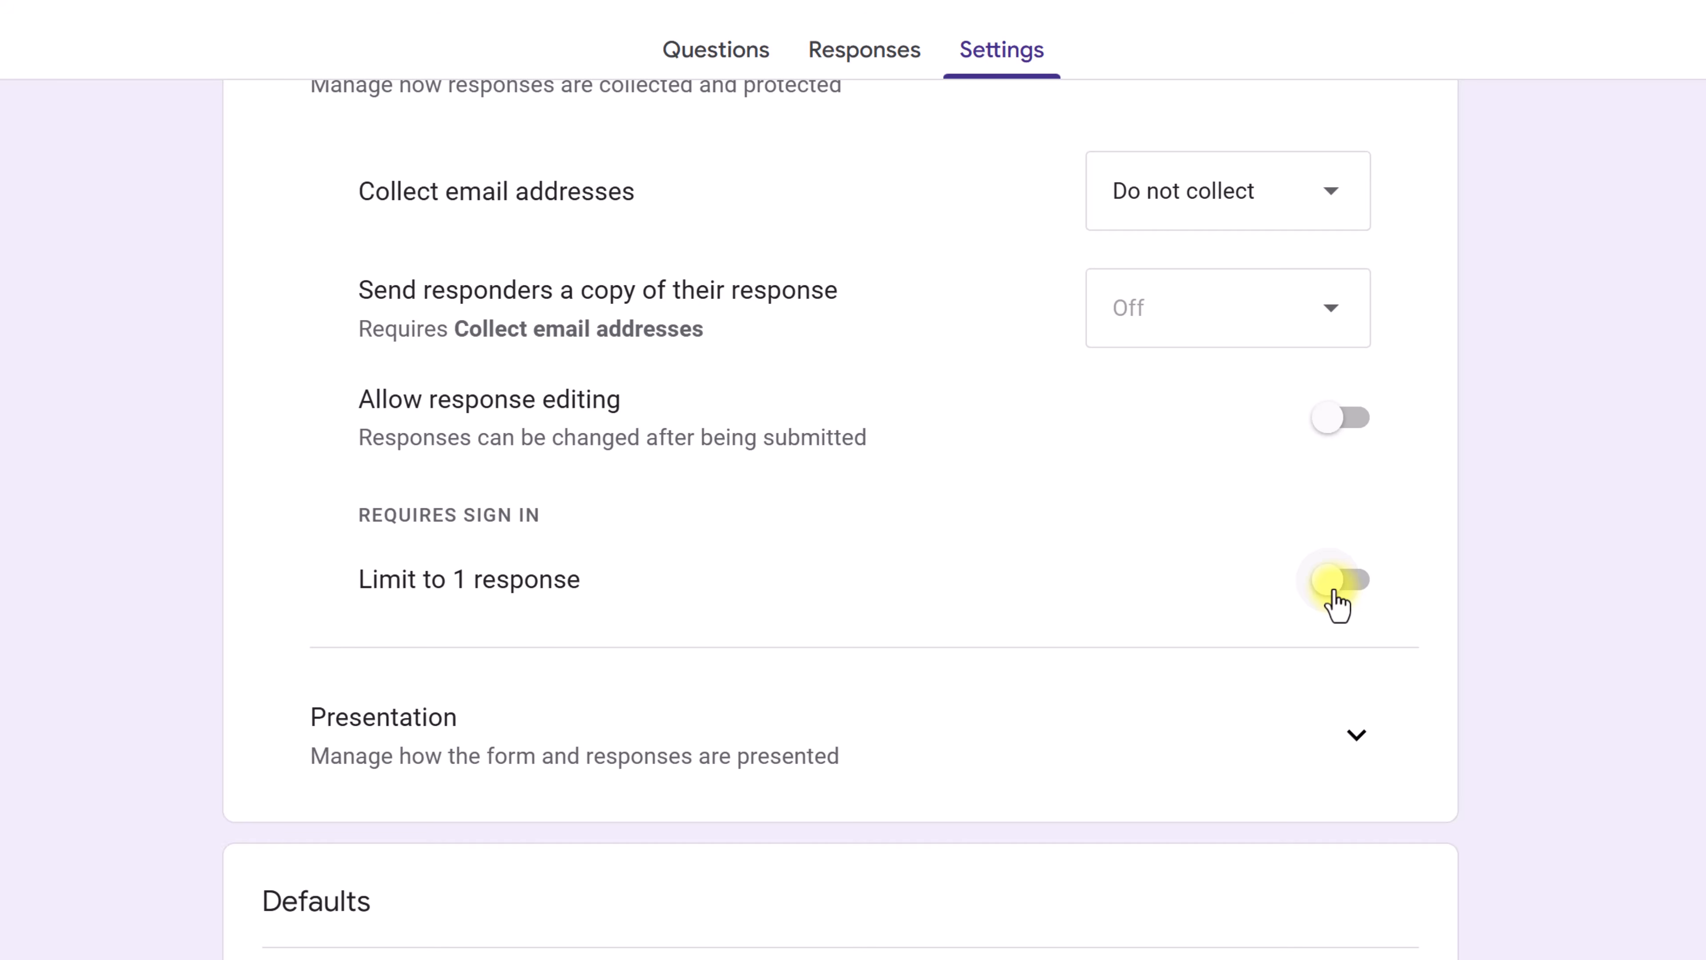
Expand the presentation settings, examine their options, and open the confirmation message for editing and cancel
scroll(1195, 637, "up", 2)
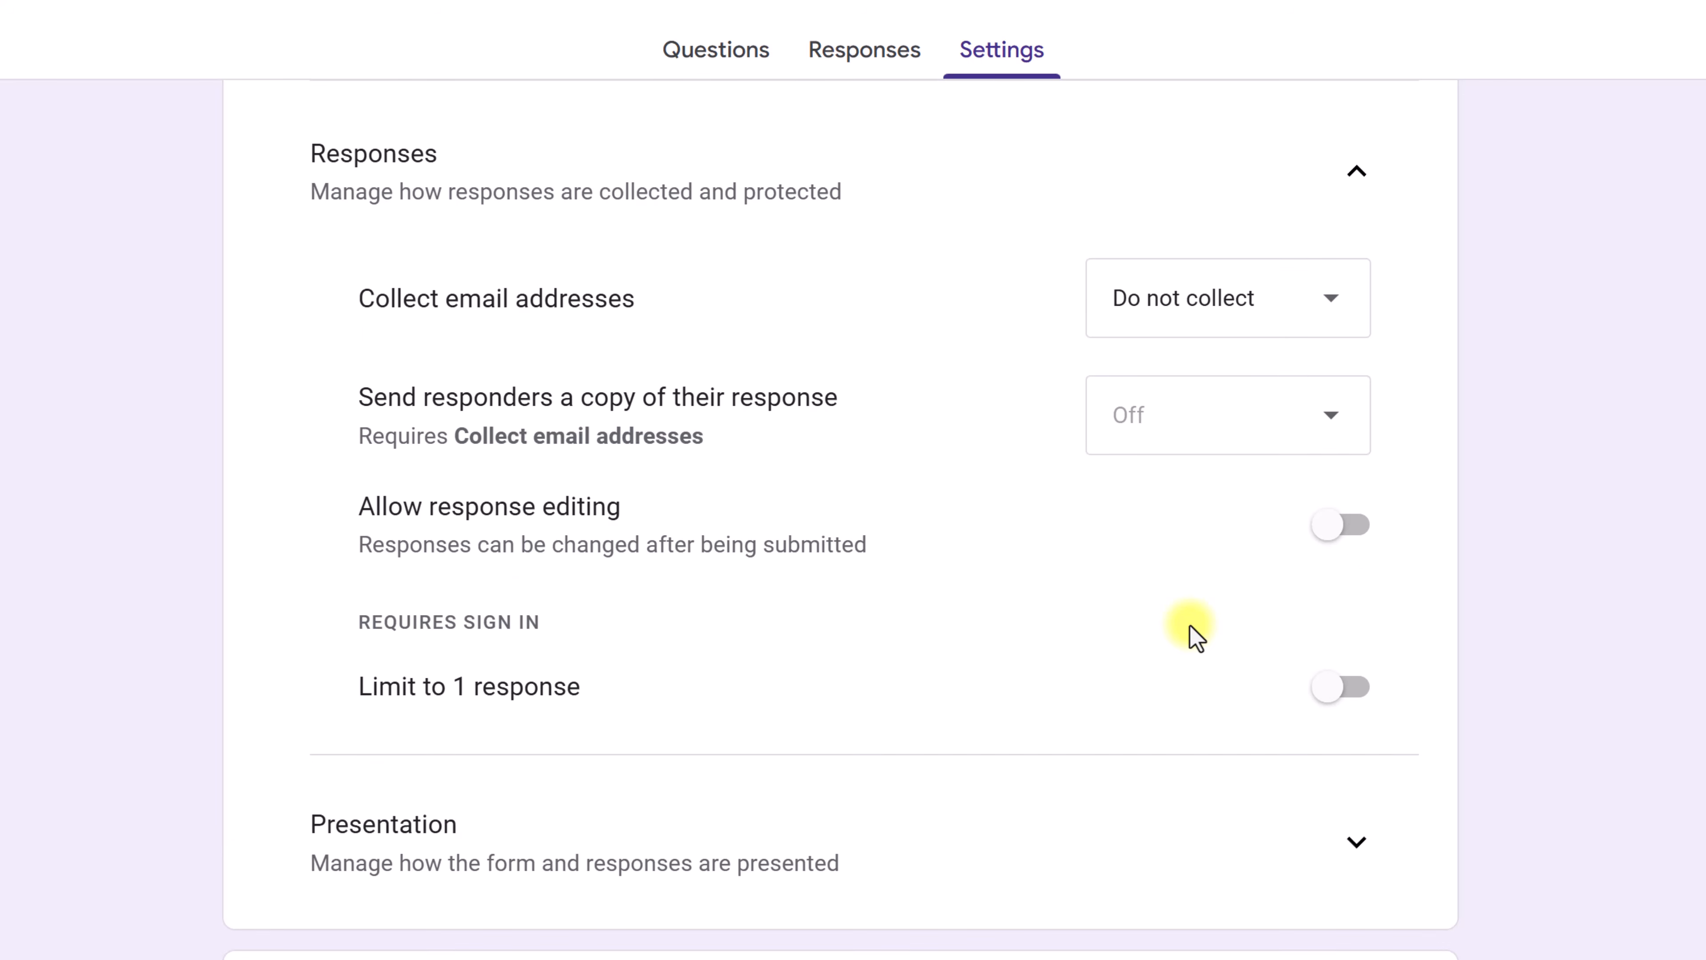
scroll(1196, 637, "down", 4)
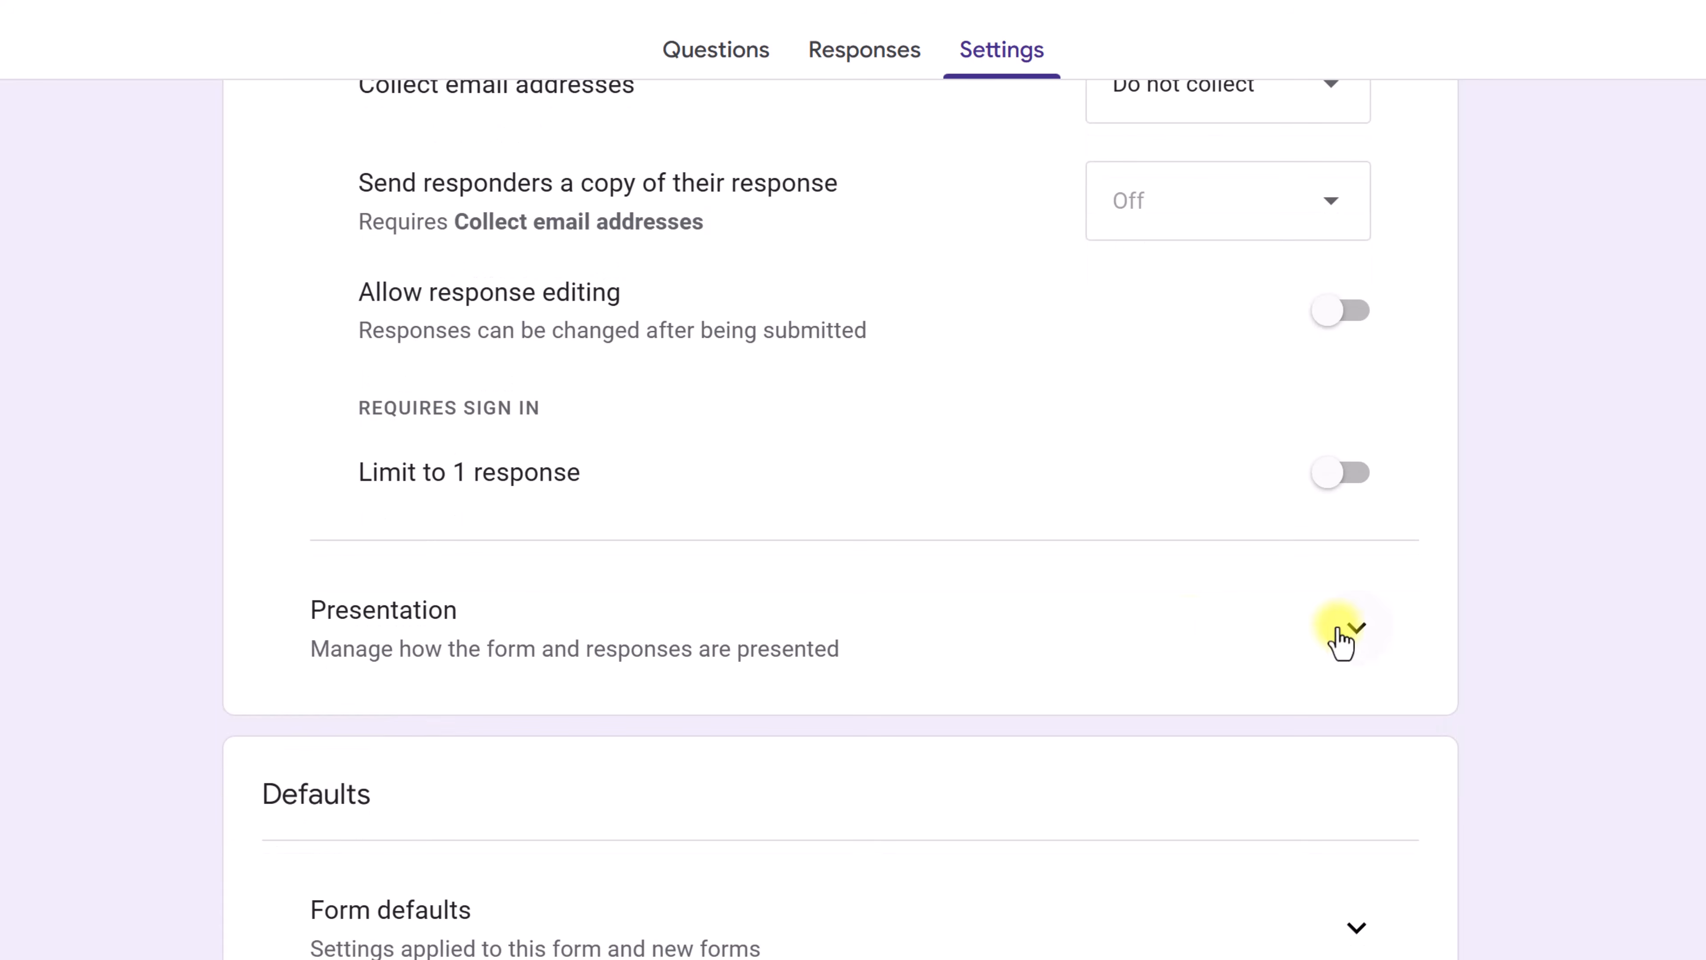
left_click(1358, 585)
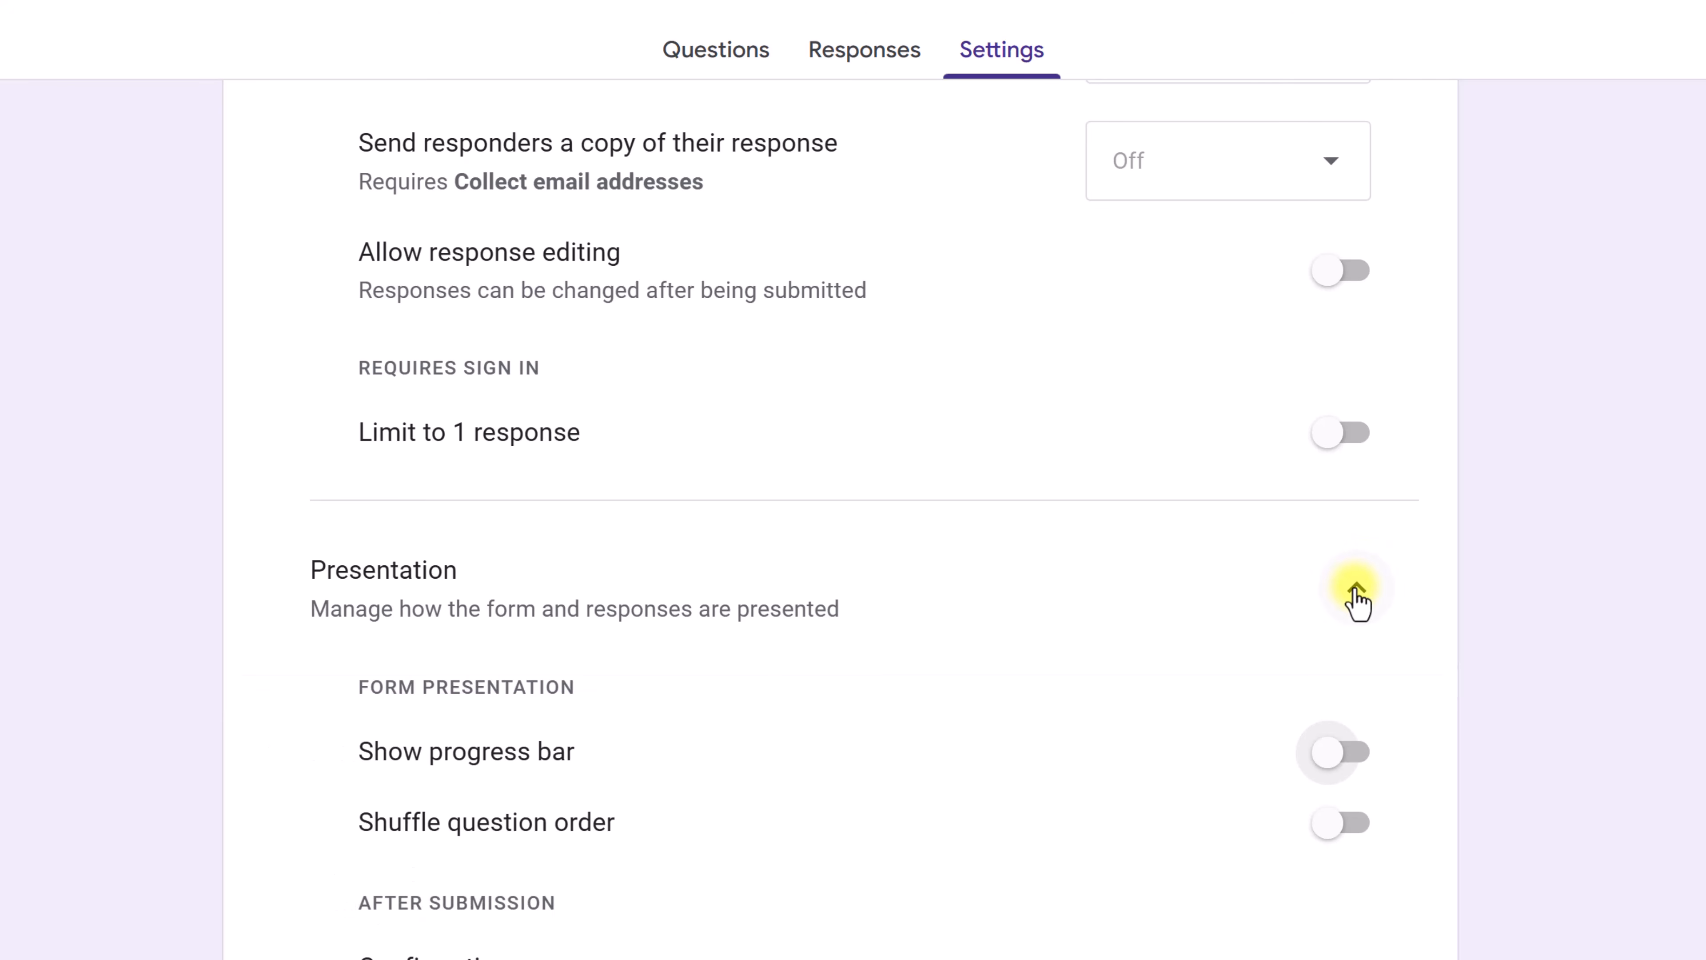
scroll(1165, 591, "down", 6)
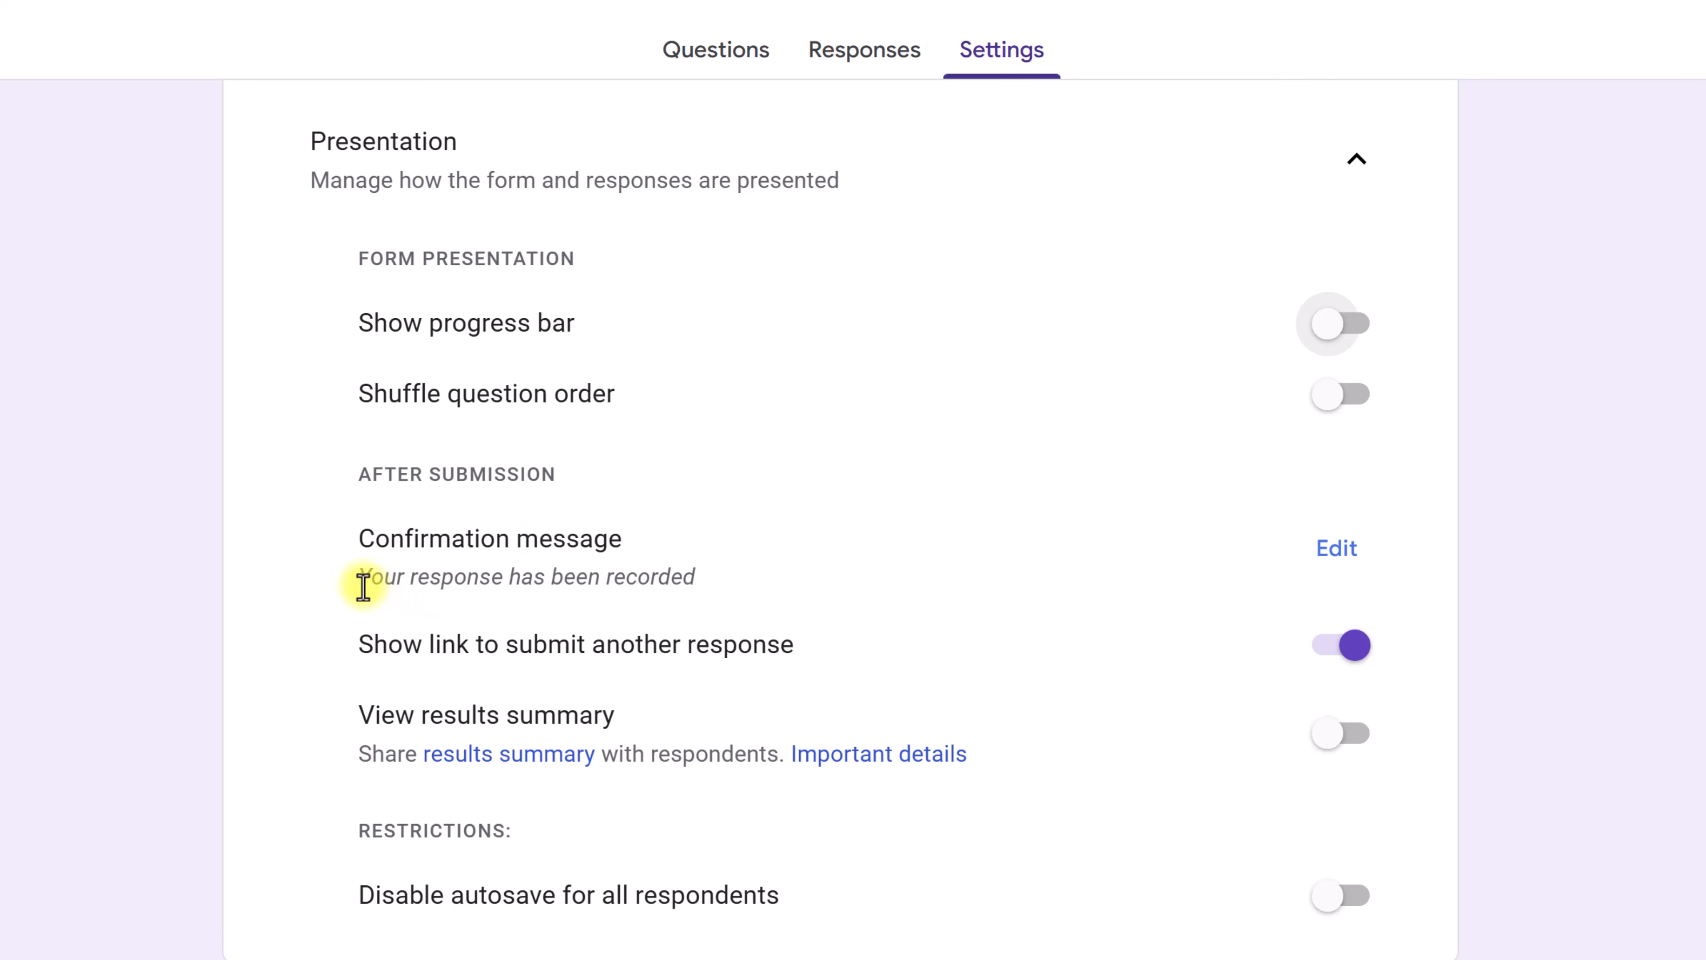
left_click(1340, 549)
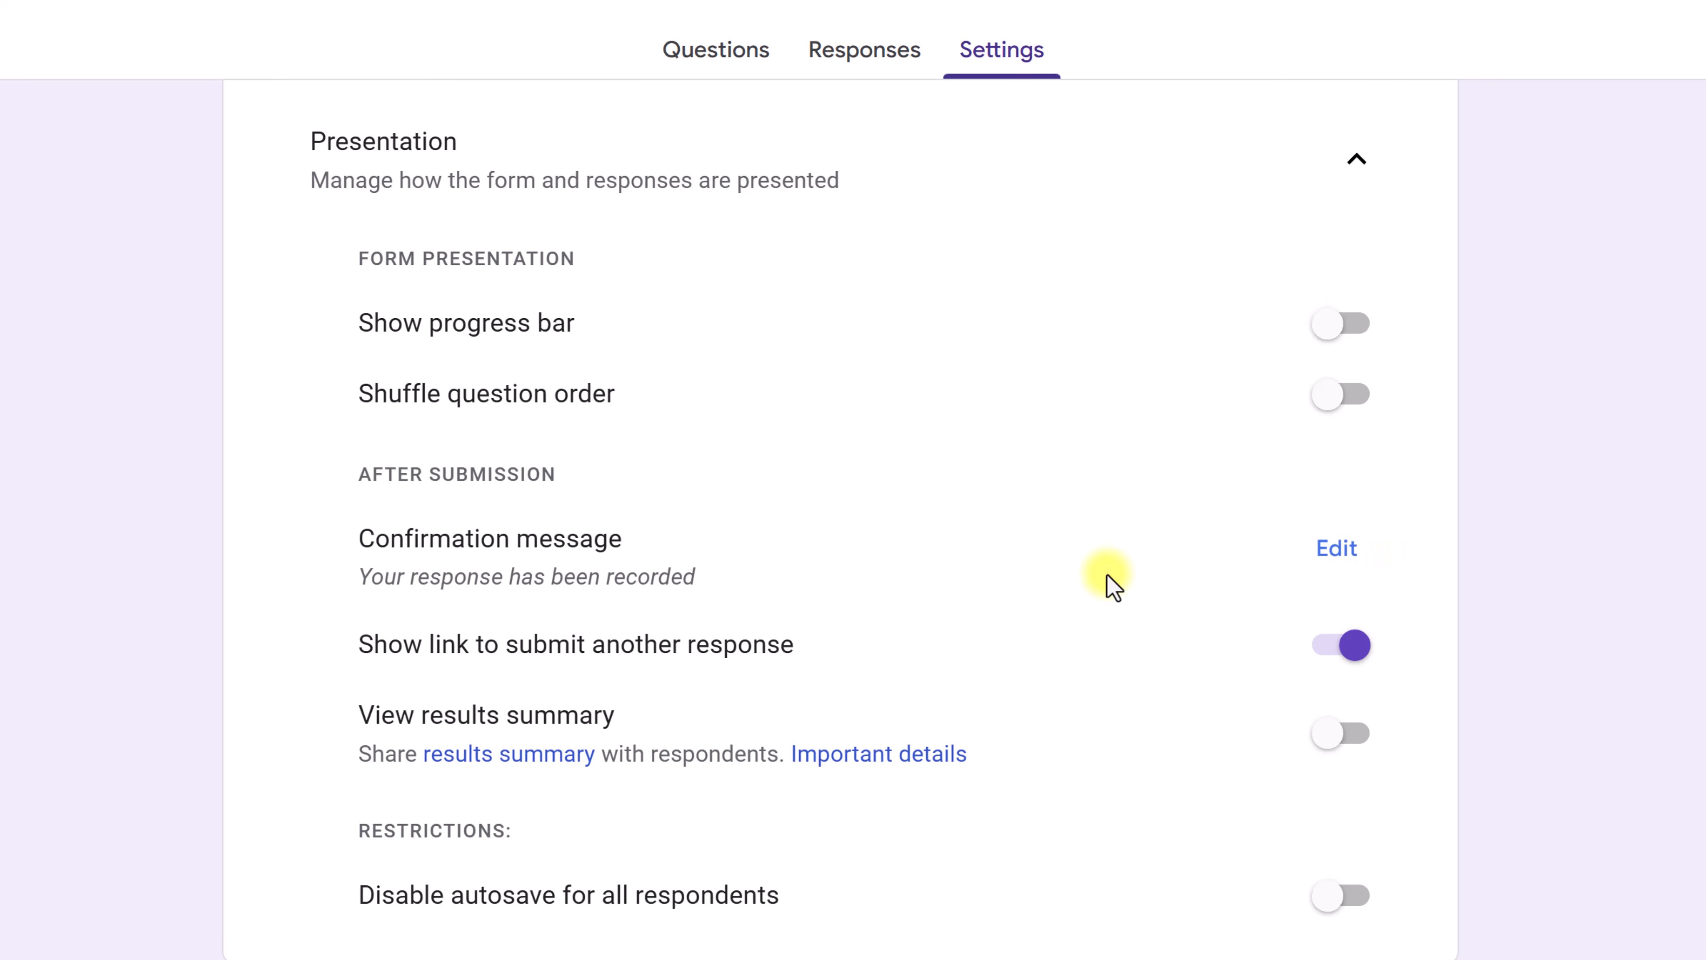
left_click(1337, 549)
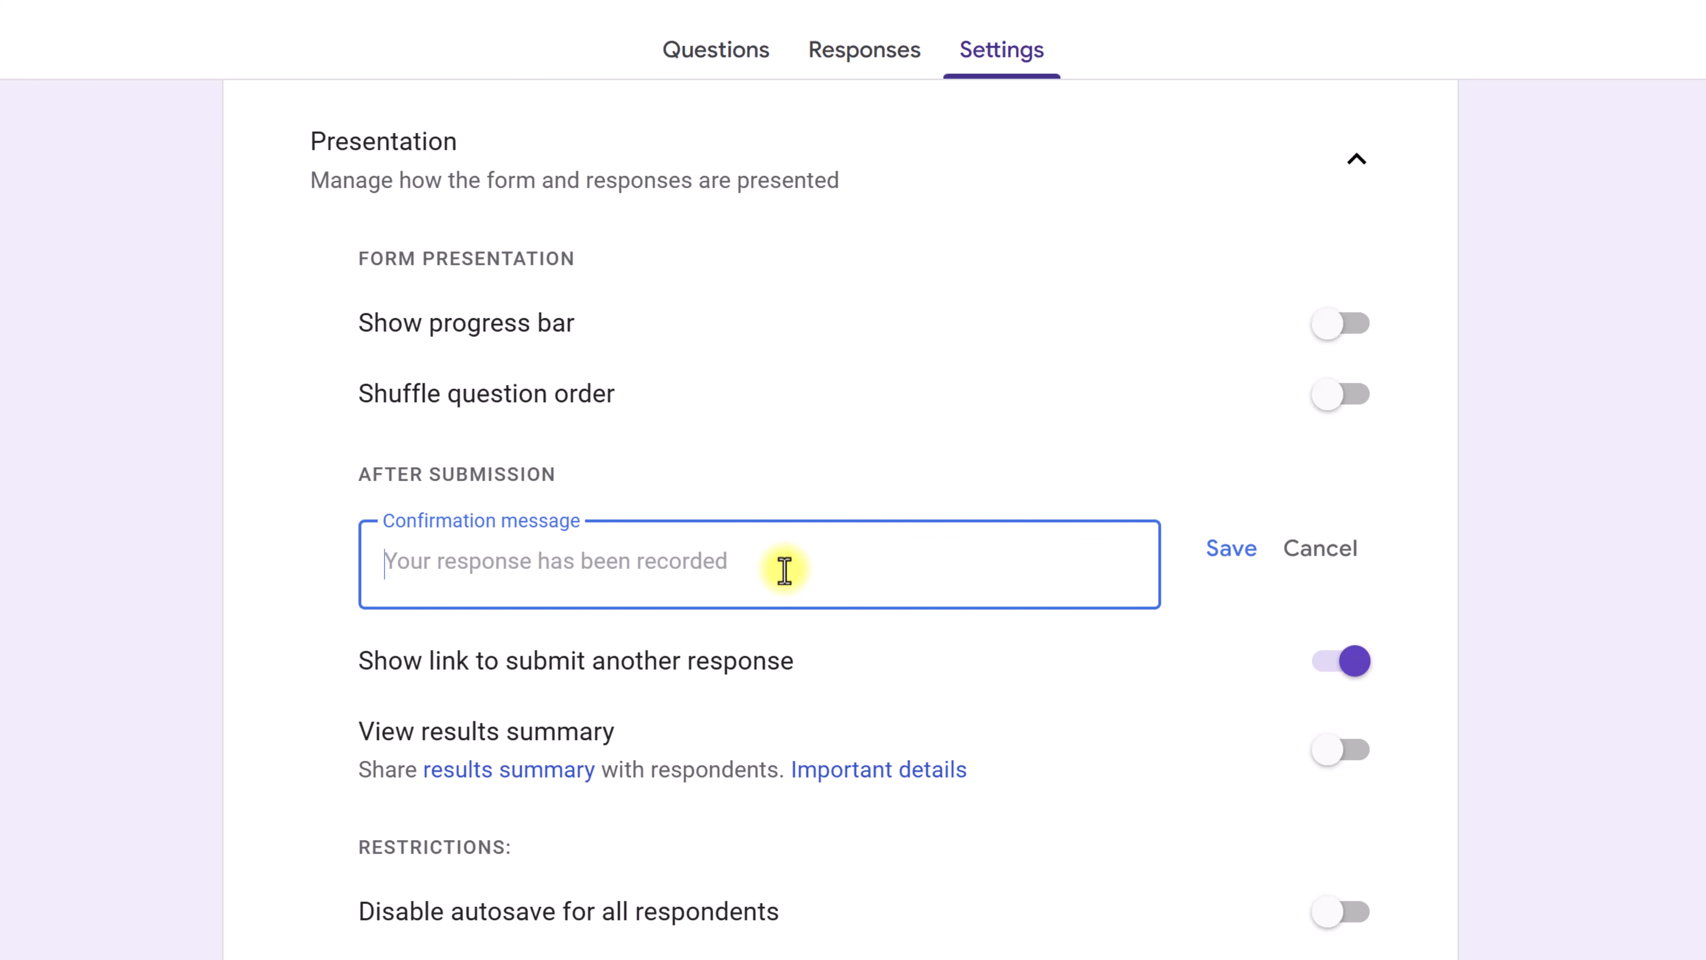
left_click(1350, 558)
scroll(1360, 537, "down", 4)
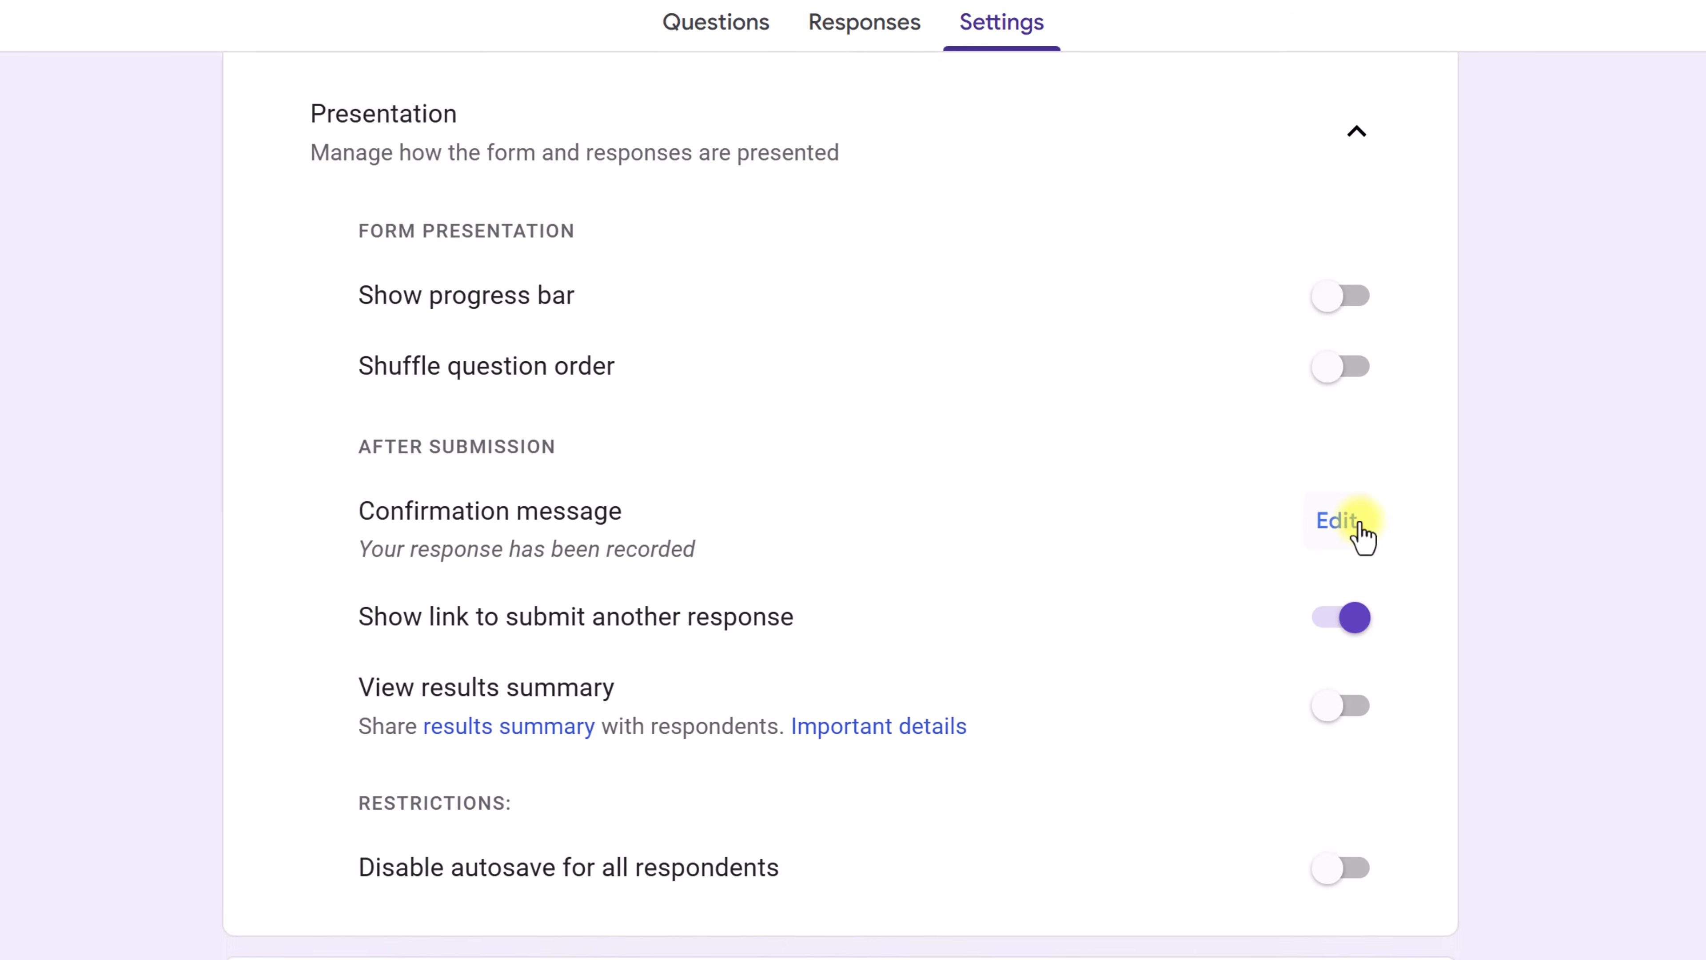
Expand the form defaults and question defaults and examine their options
scroll(986, 474, "down", 5)
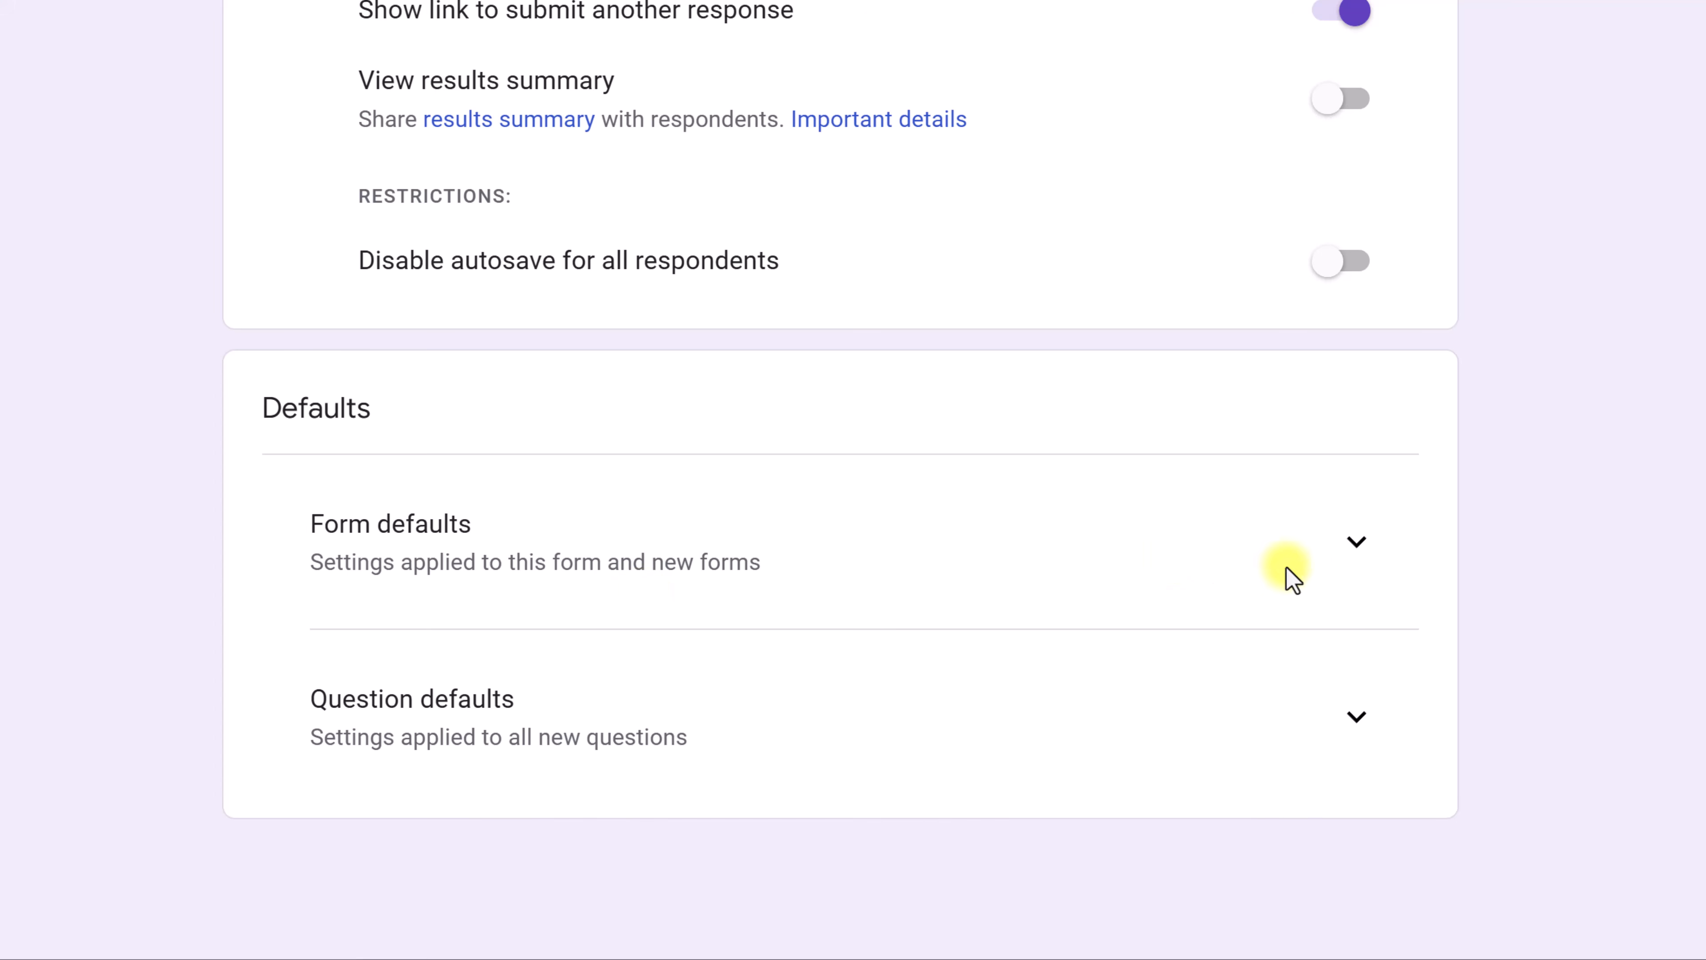
left_click(1364, 544)
scroll(1196, 585, "down", 2)
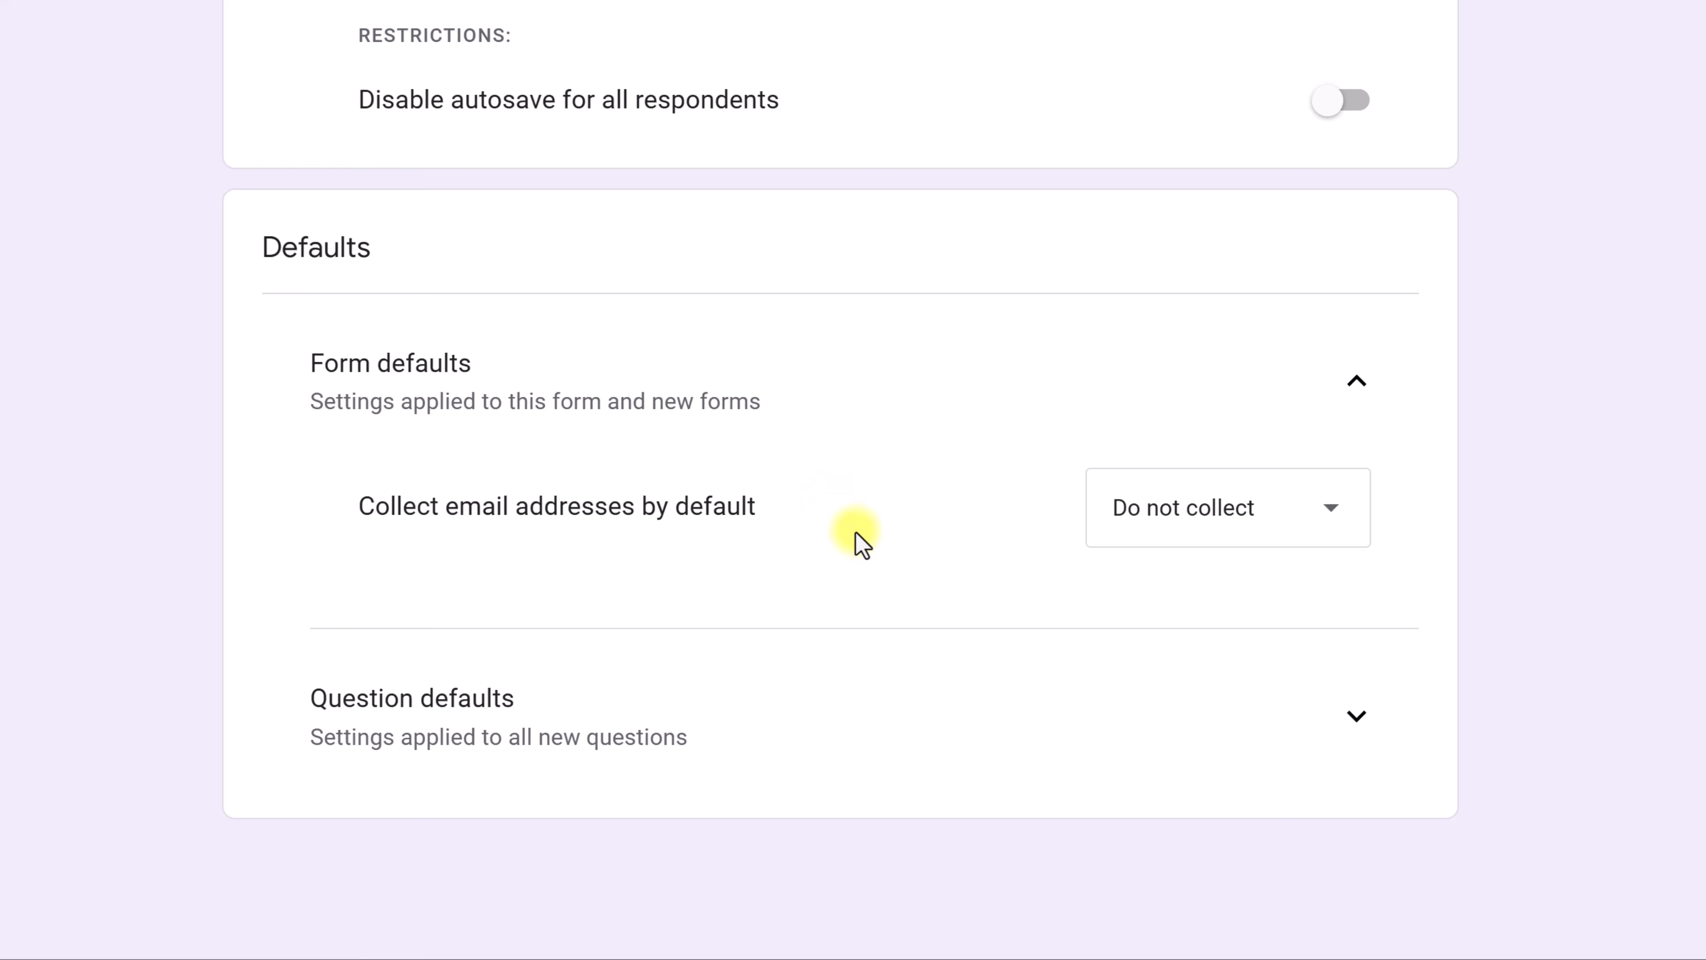
left_click(1340, 719)
scroll(1142, 692, "down", 2)
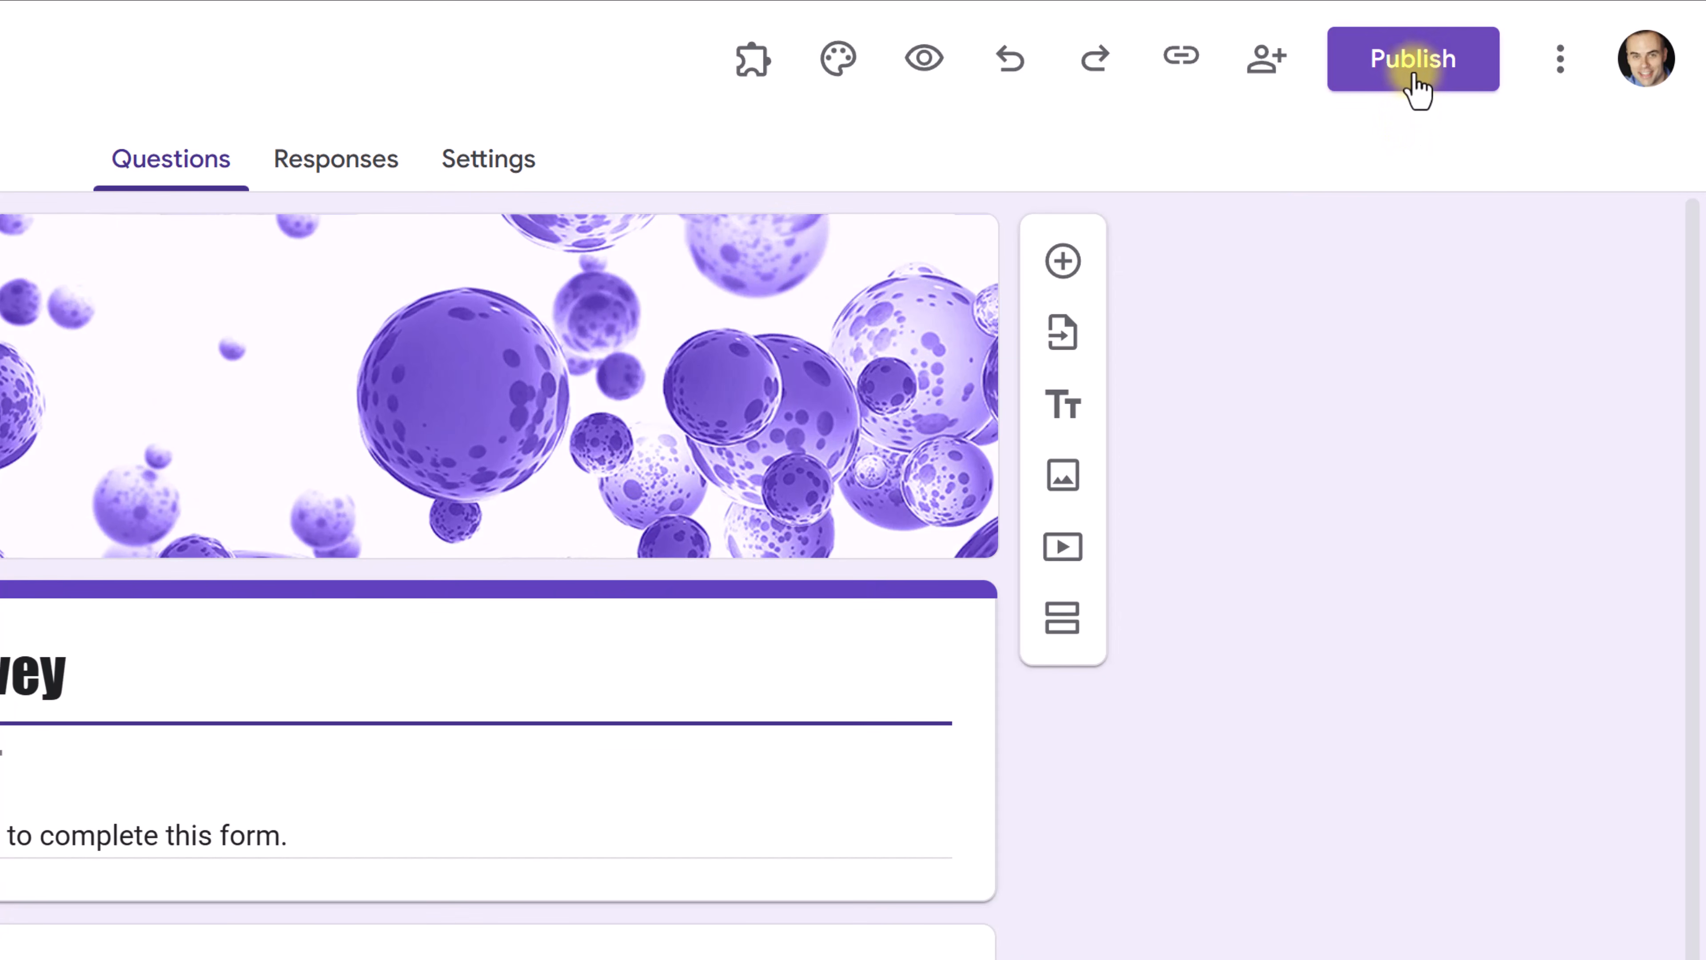
Start publishing the form, check its responder access settings, and publish it for anyone with the link
left_click(1415, 71)
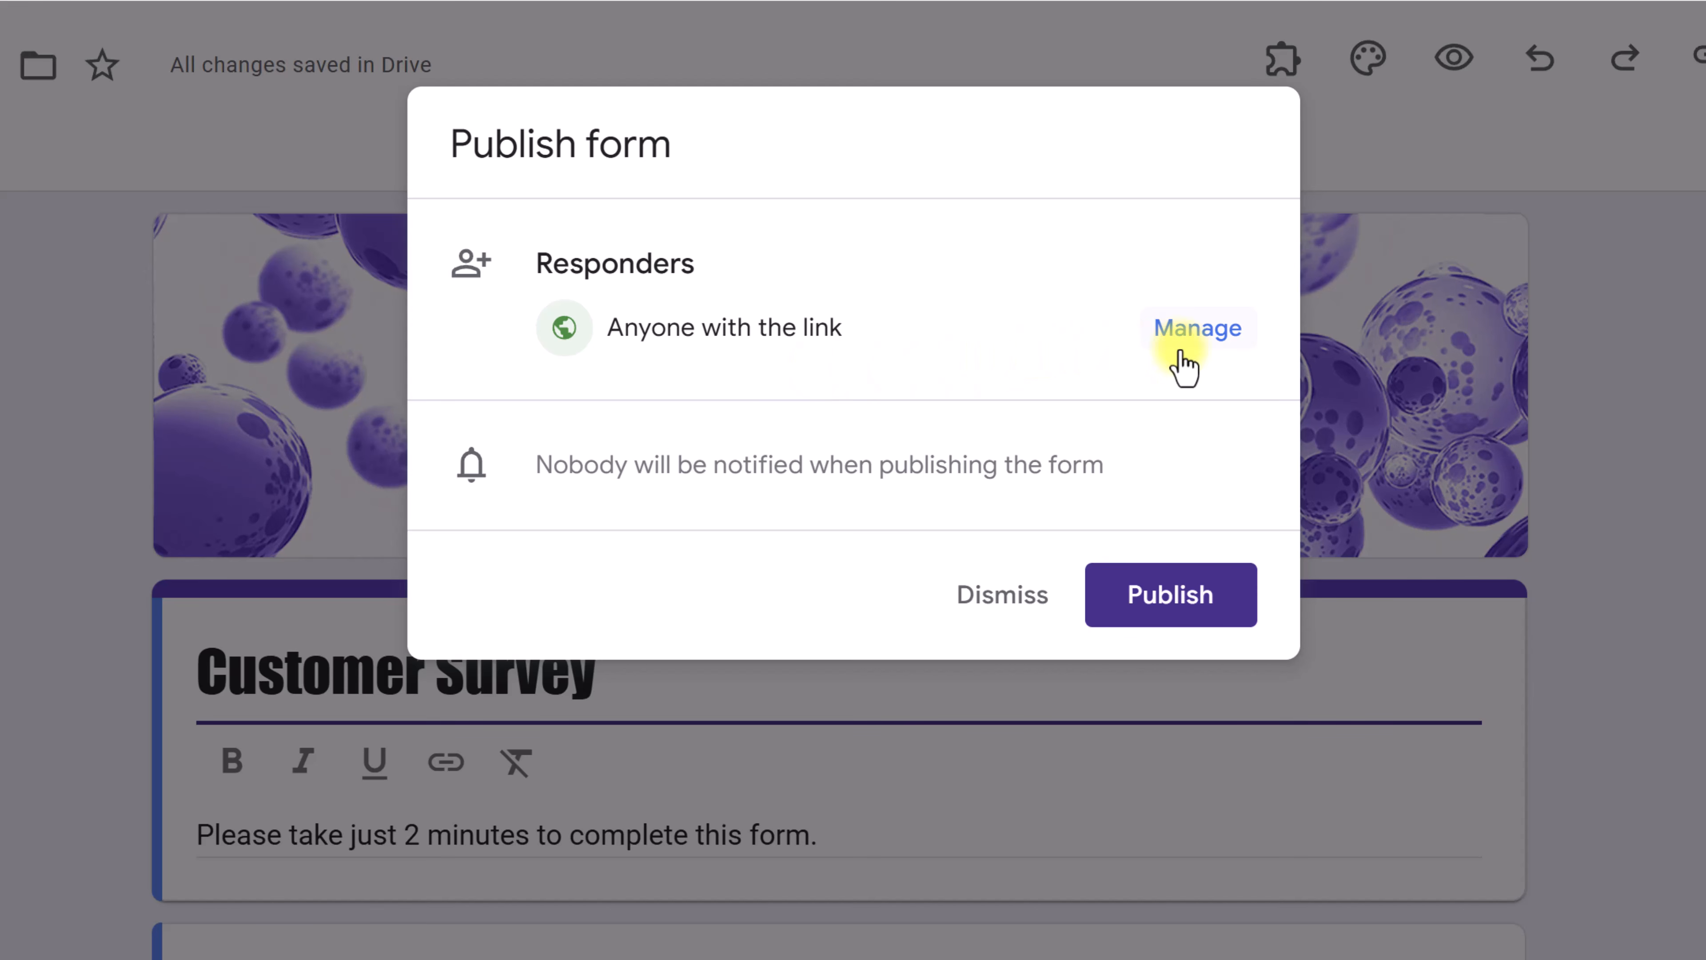
left_click(1197, 336)
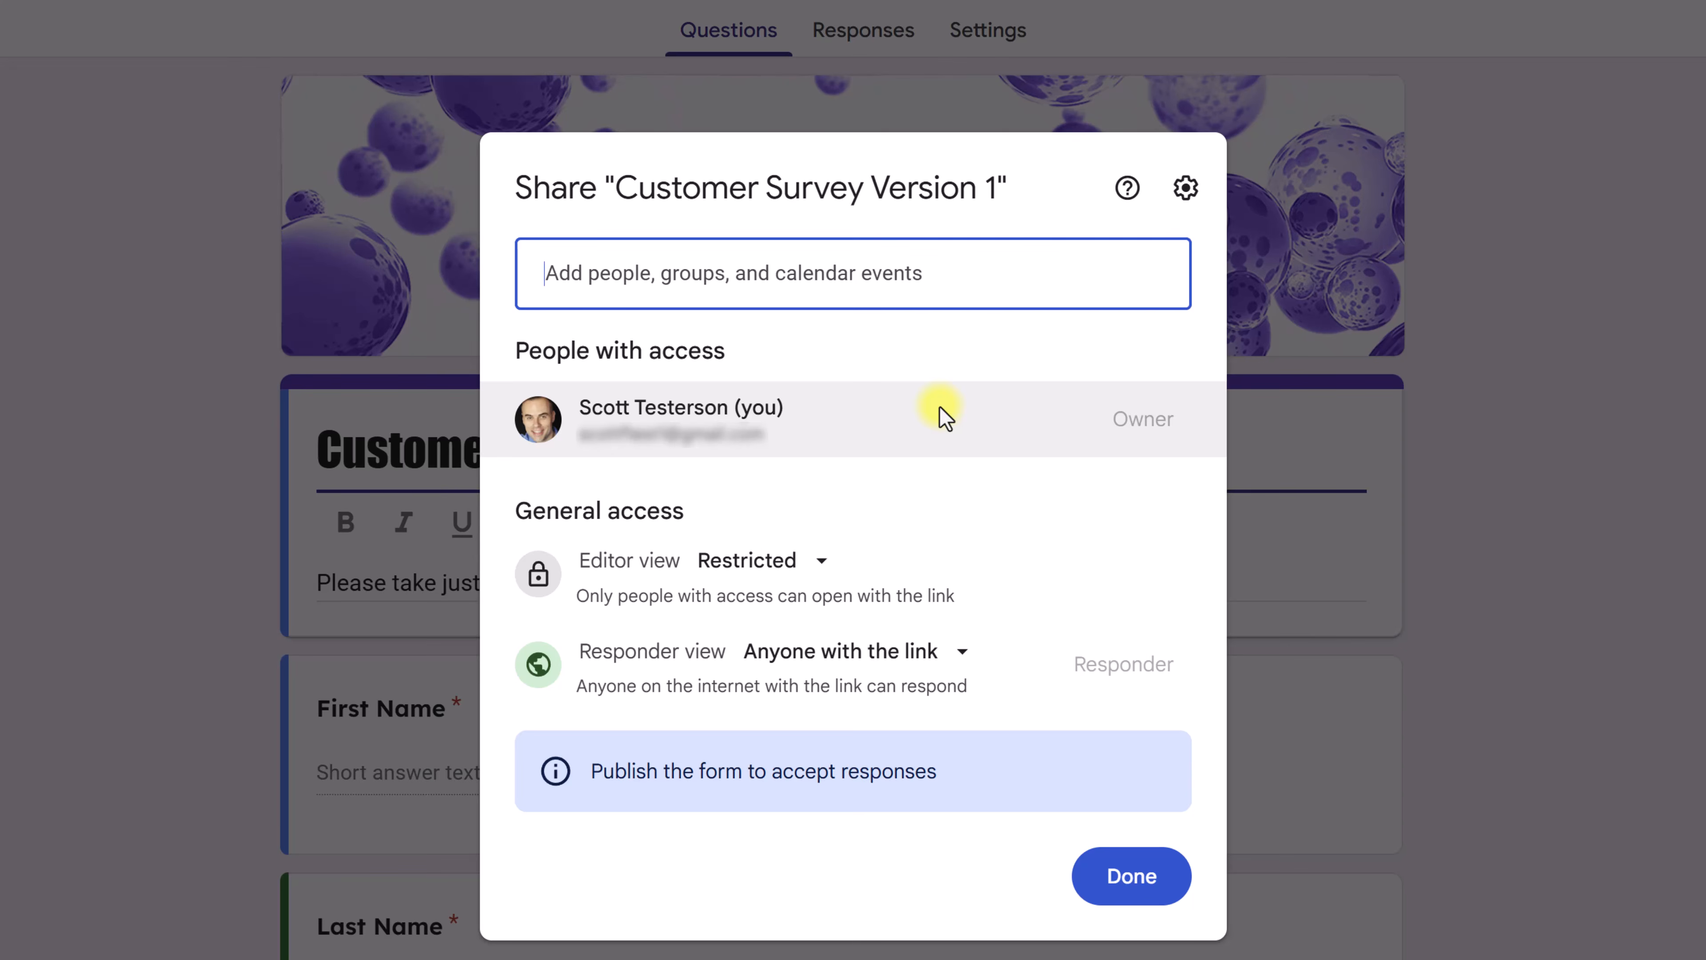
mouse_move(946, 417)
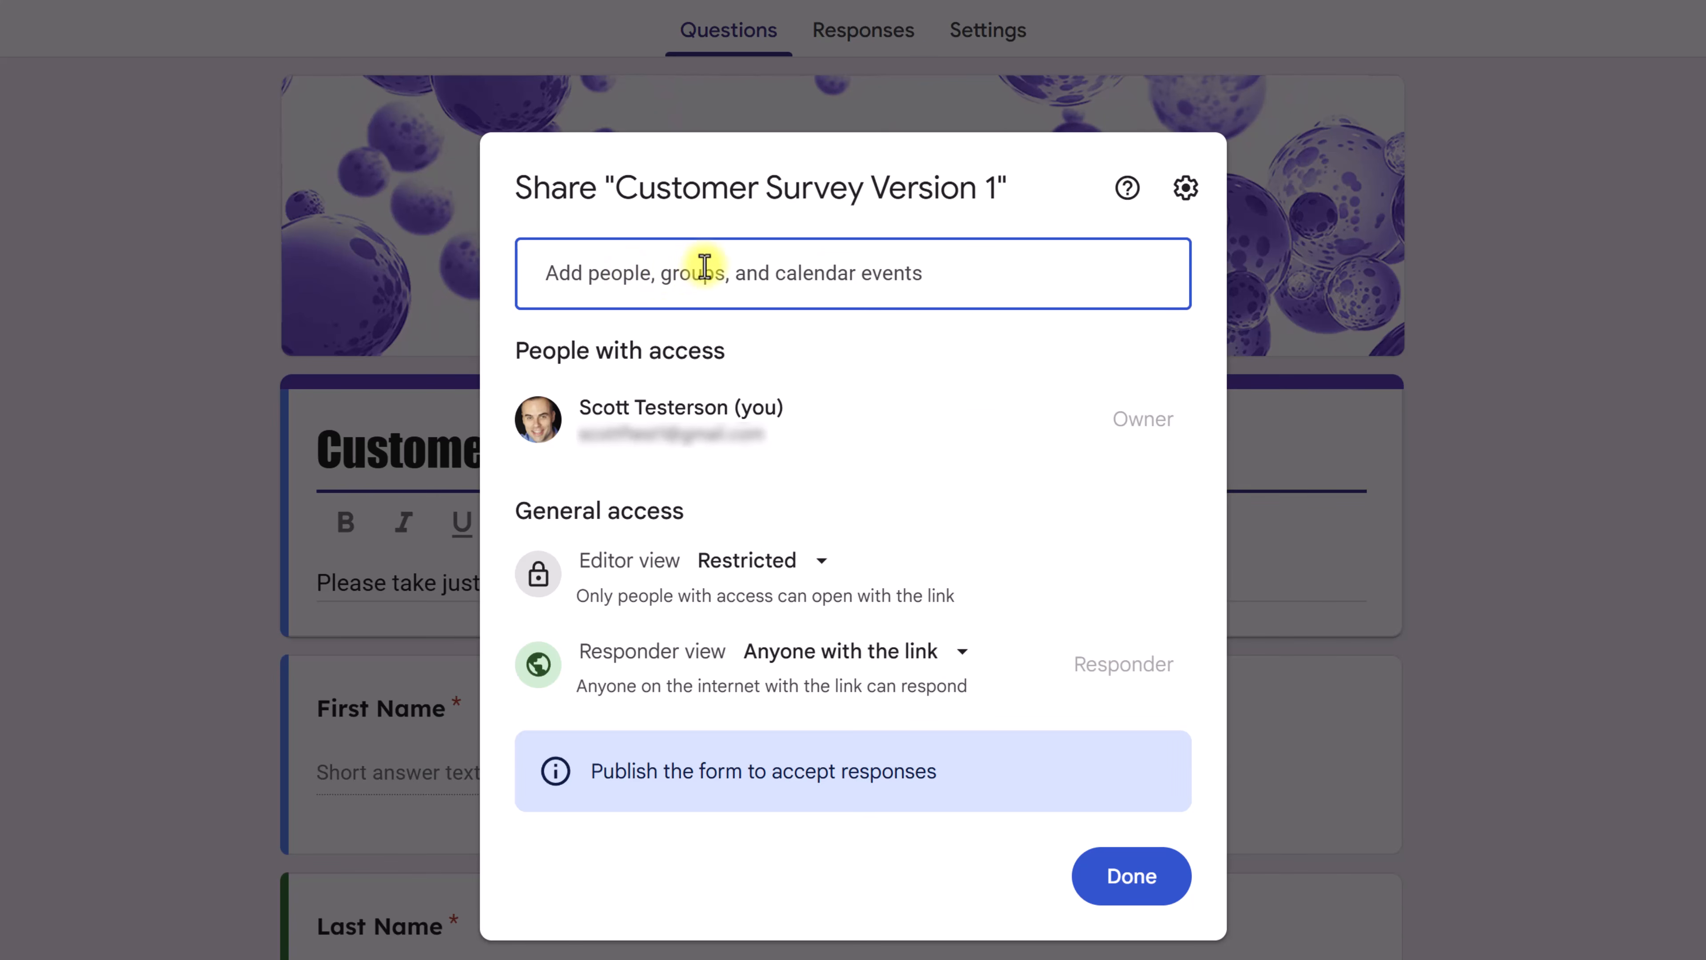
left_click(1145, 882)
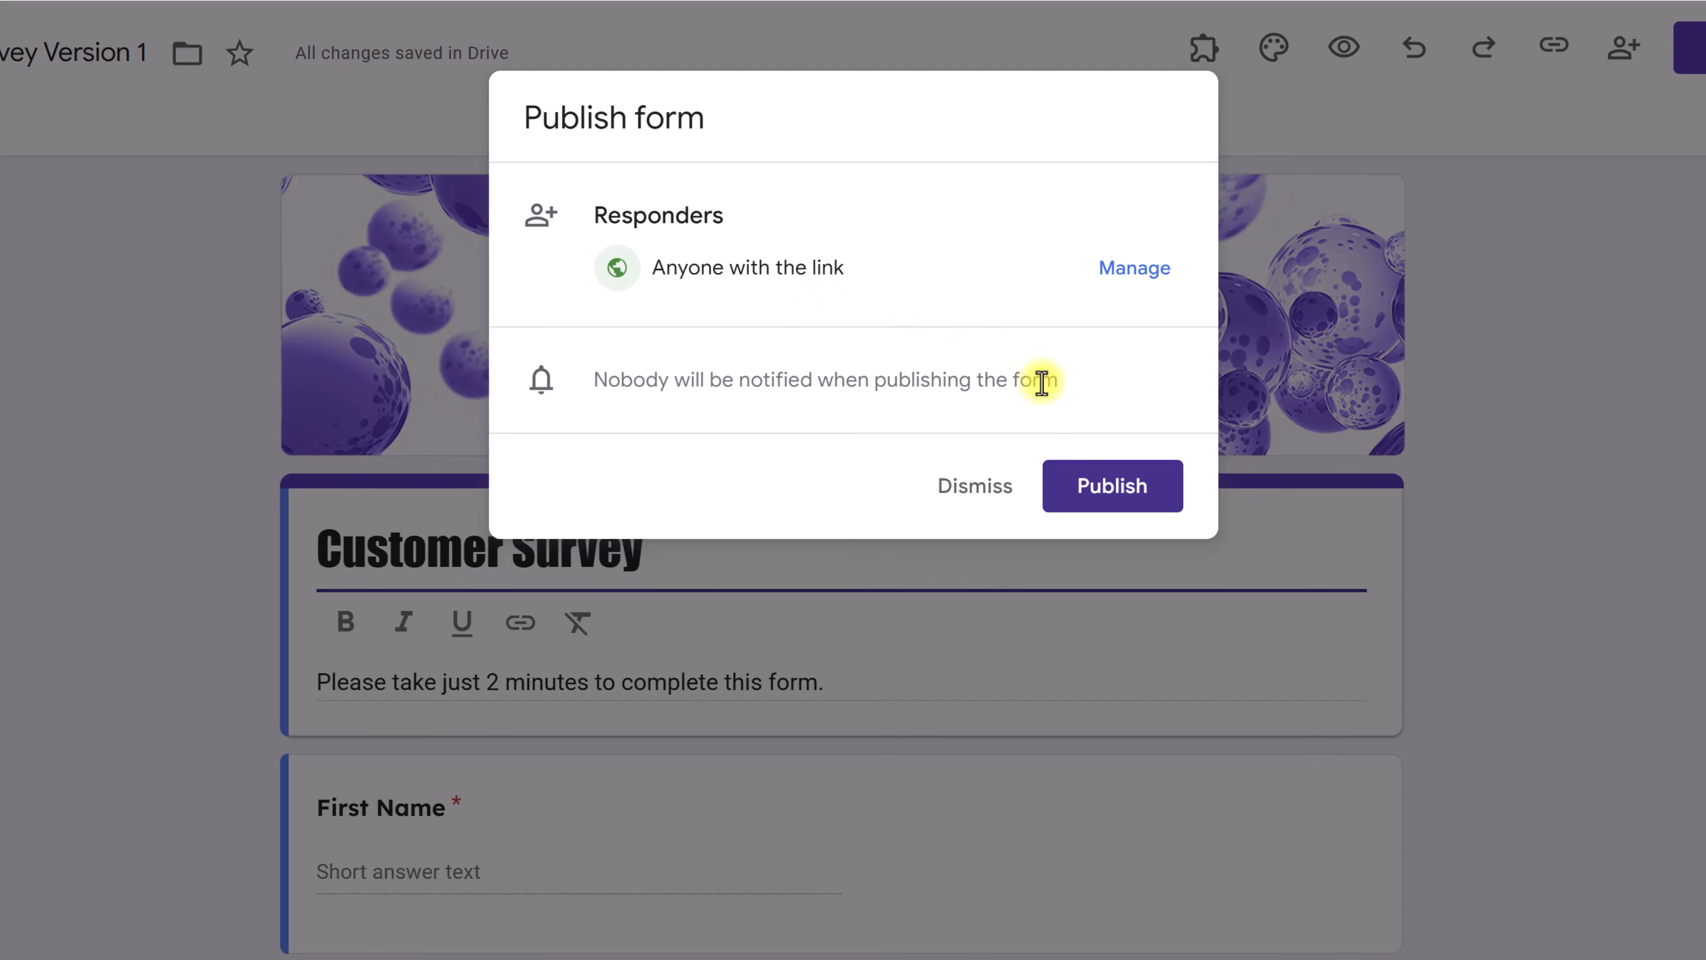
left_click(1115, 490)
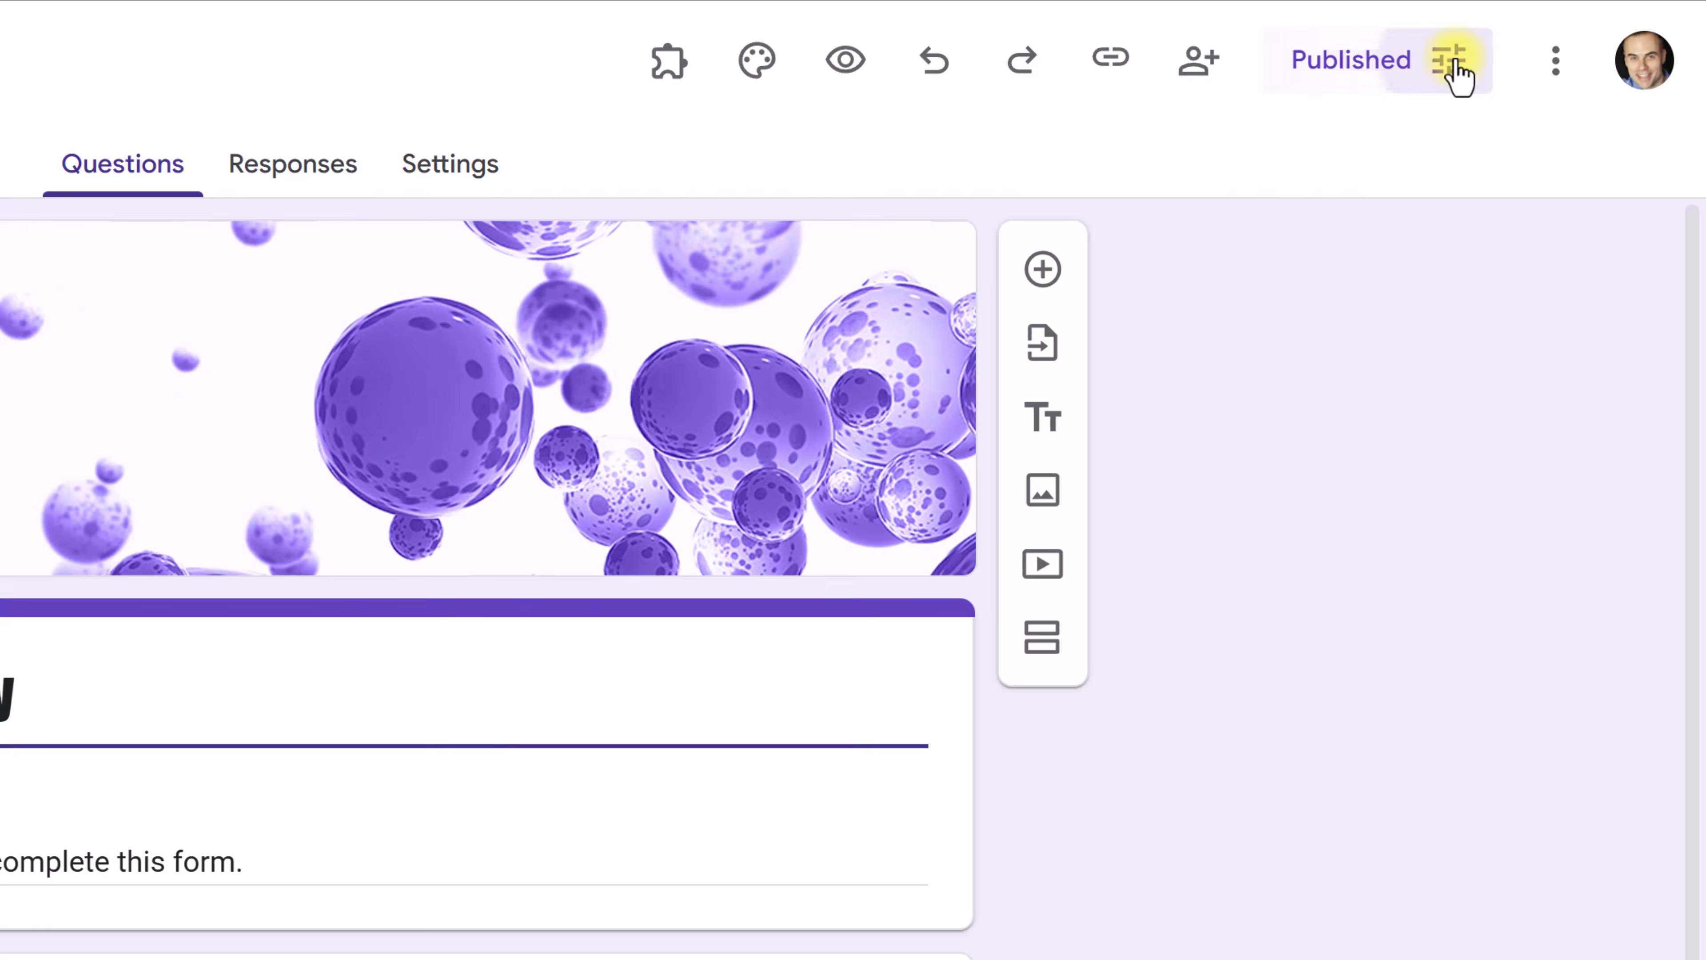
Copy the form's shortened responder link from the published options and look through the live form
left_click(1452, 64)
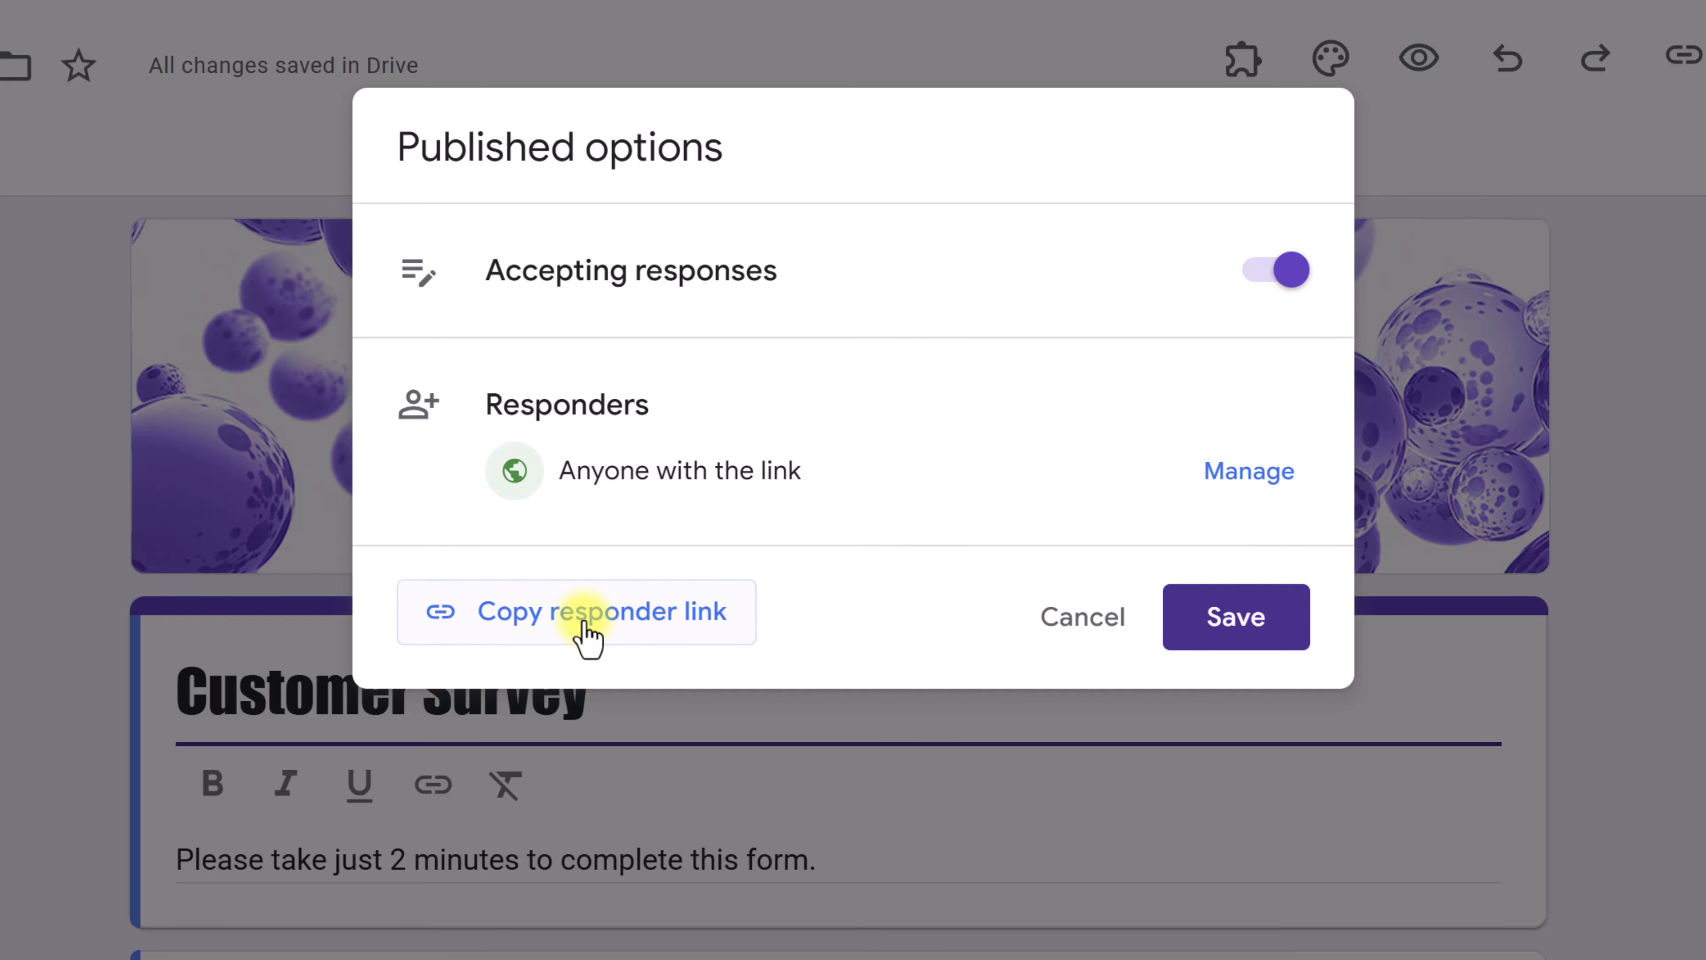
left_click(585, 625)
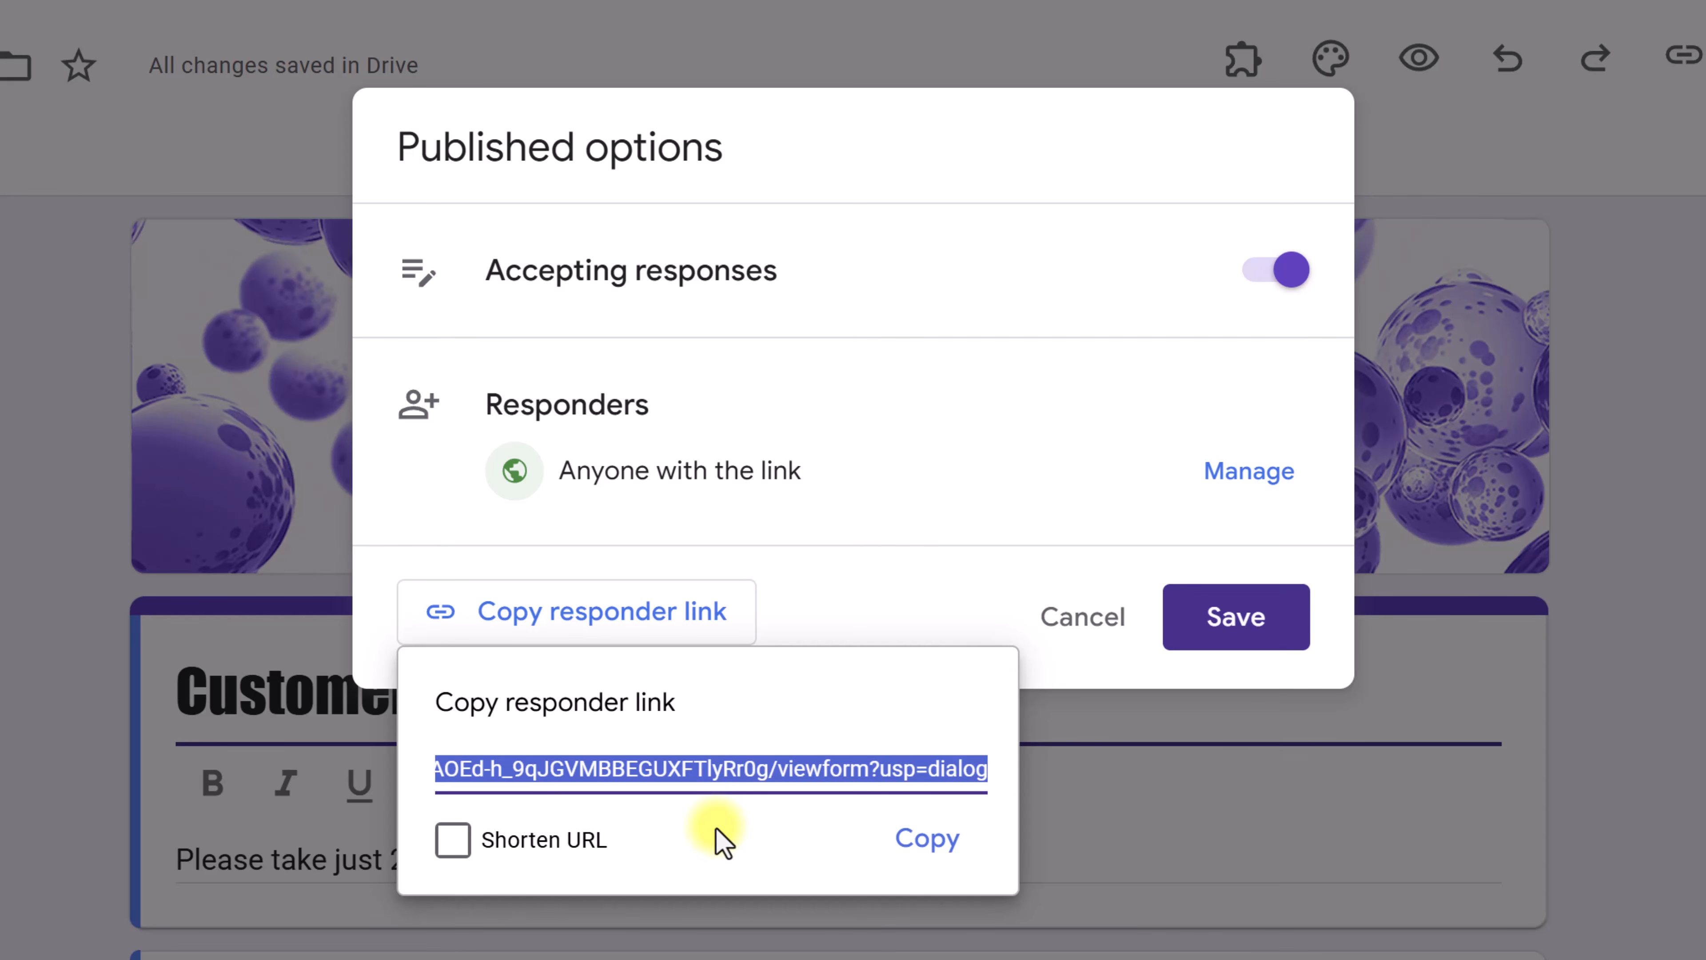
left_click(451, 840)
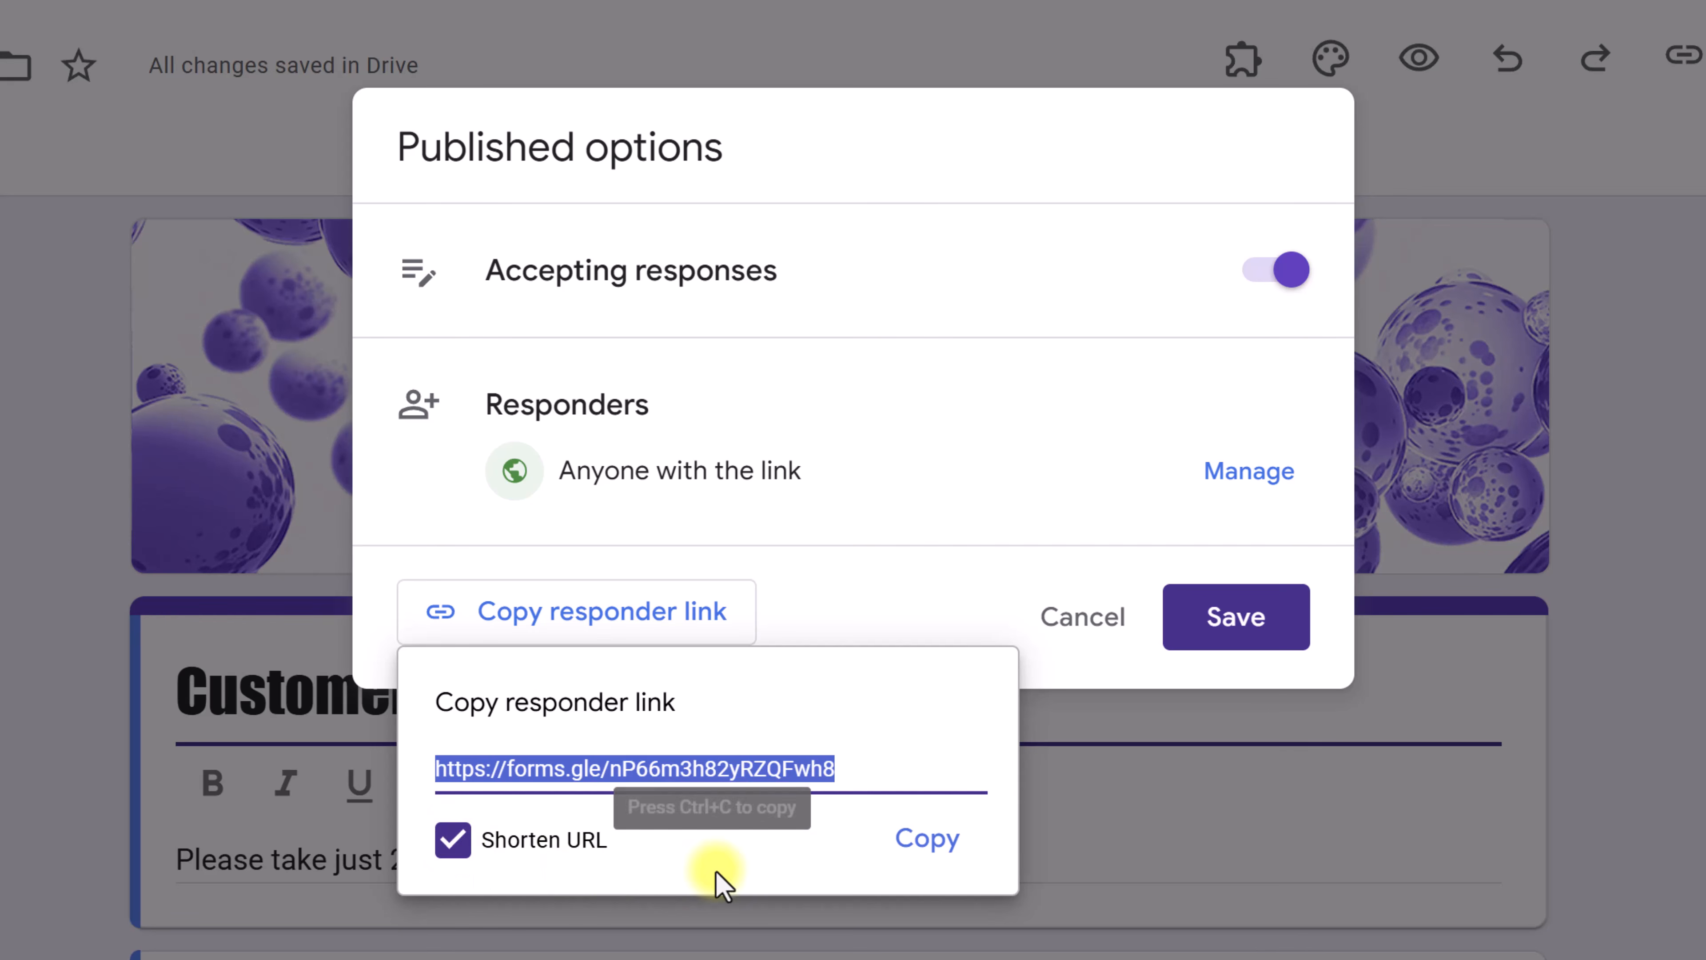
left_click(930, 843)
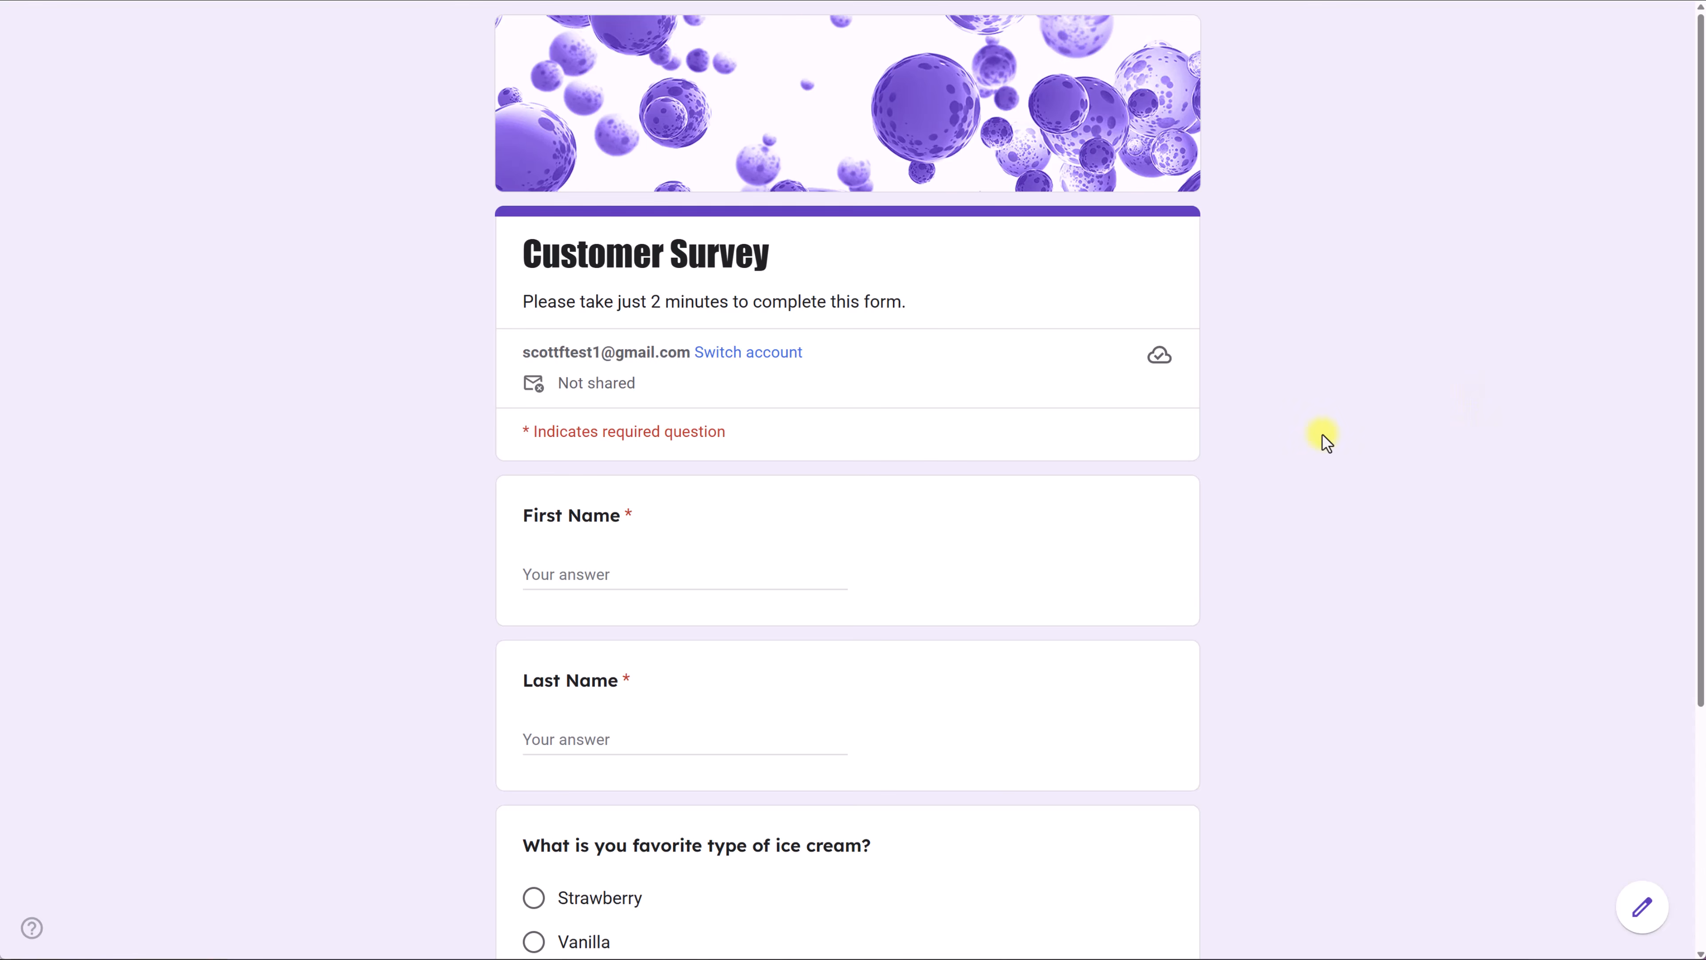
scroll(1323, 435, "down", 5)
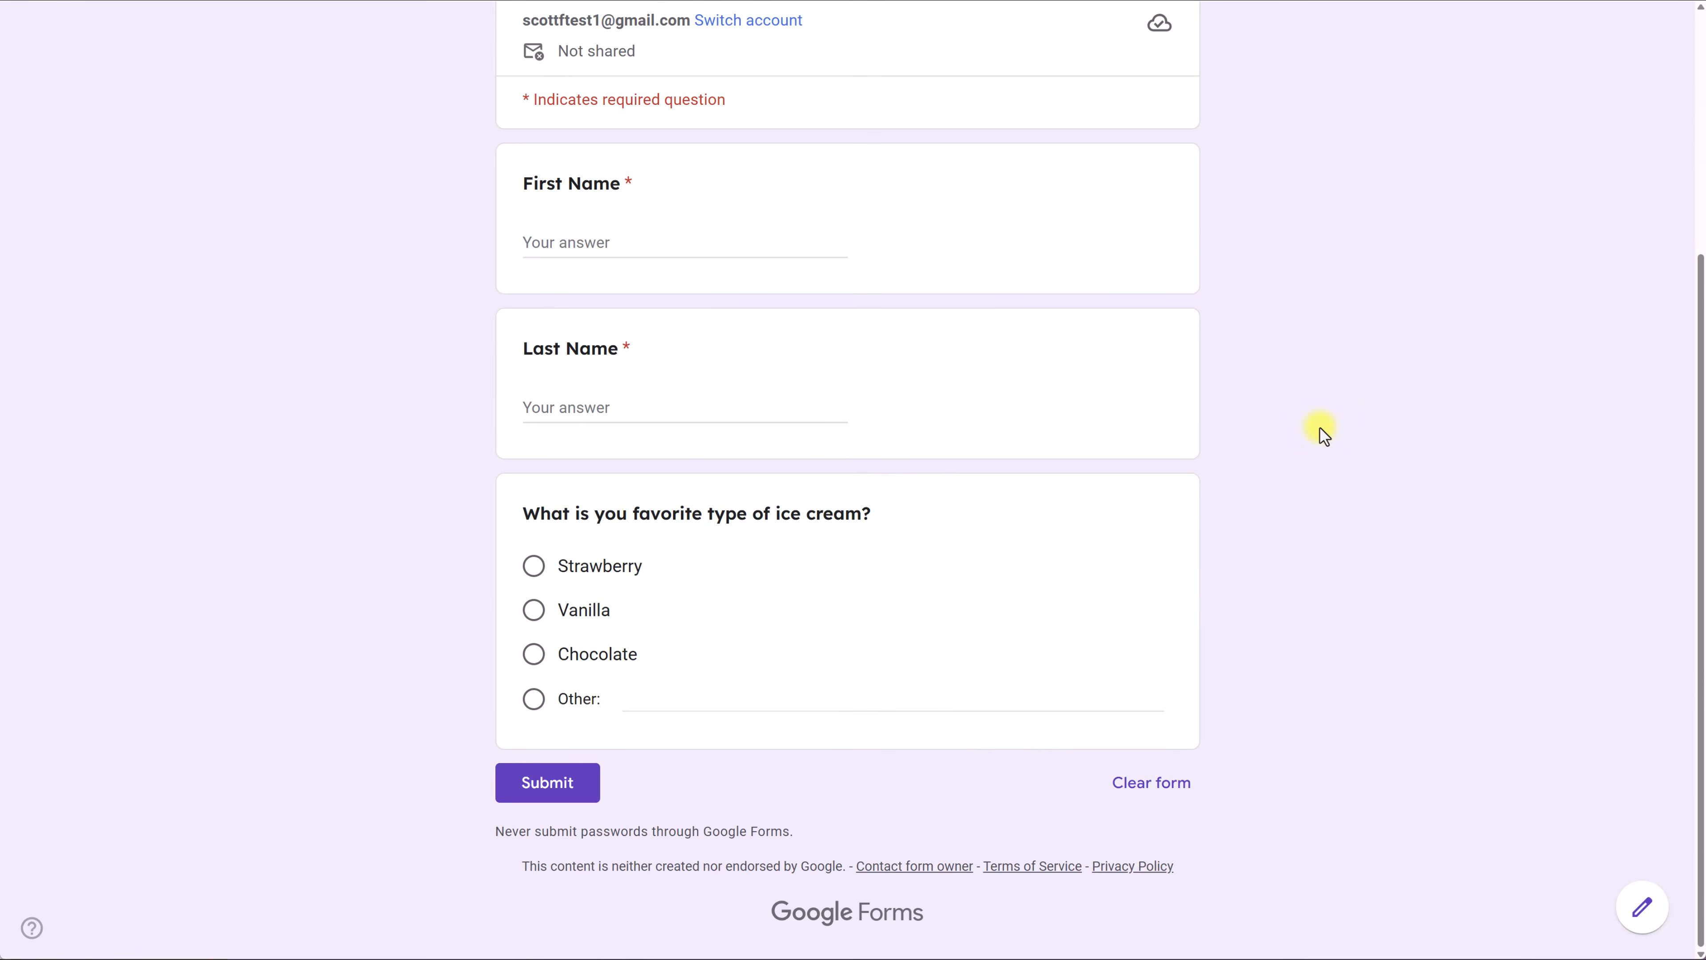
scroll(1323, 435, "up", 5)
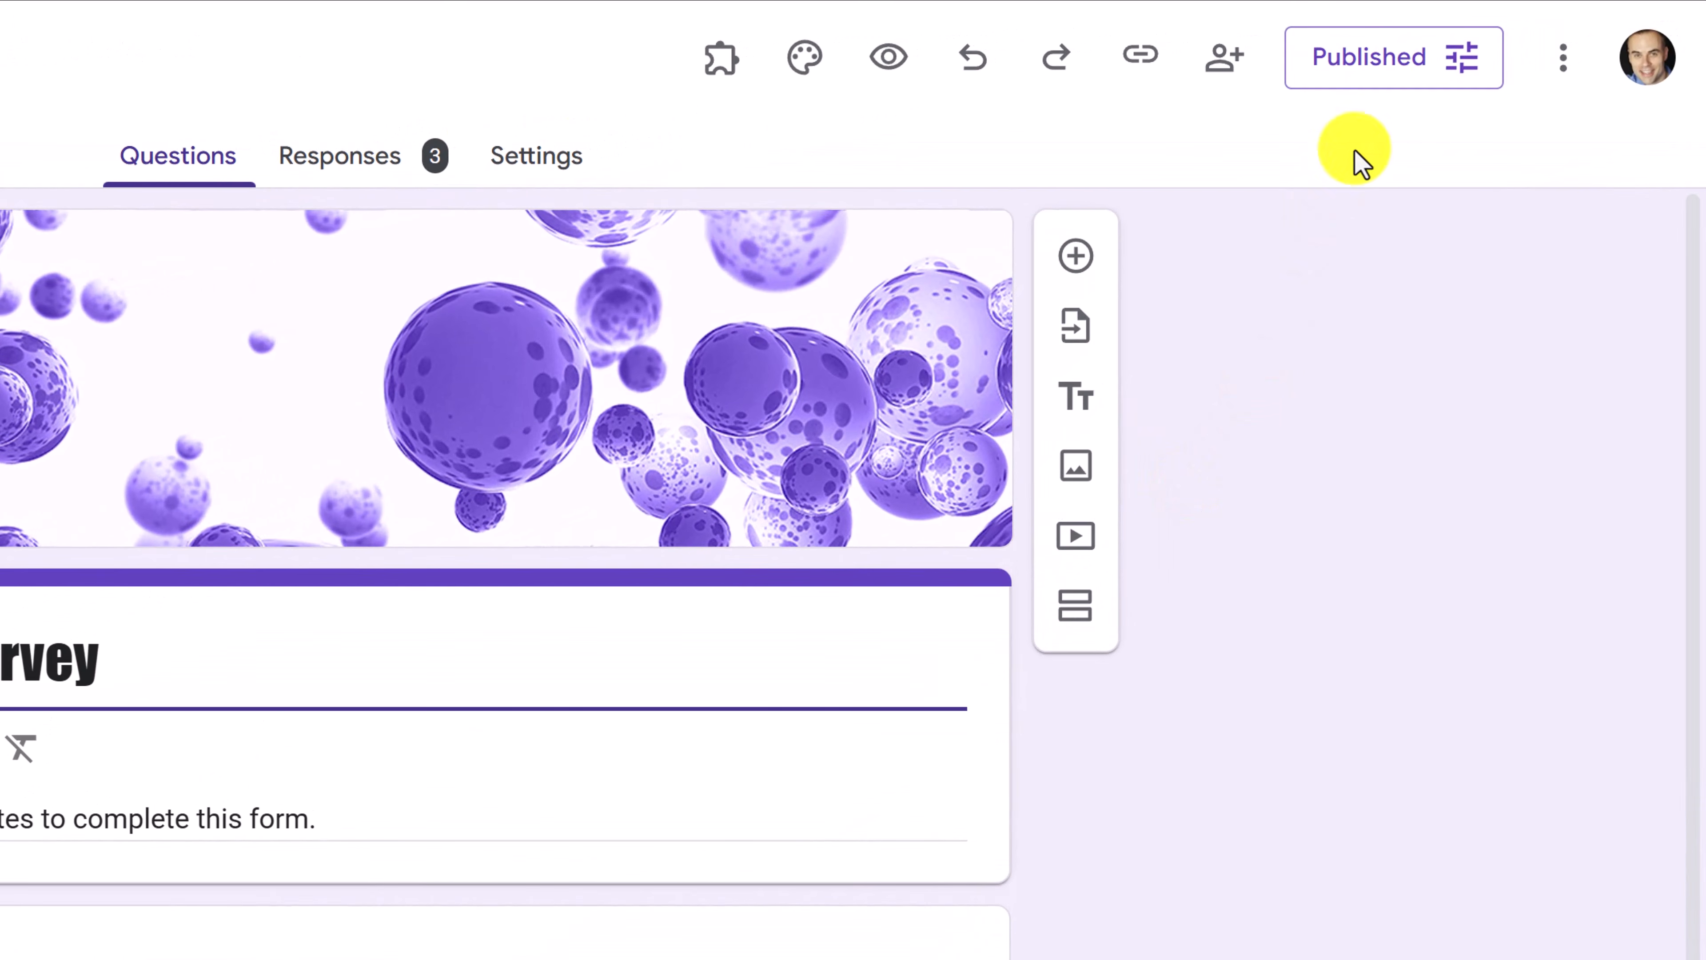
Reopen the form's published options and save them with Accepting responses turned on
left_click(1407, 71)
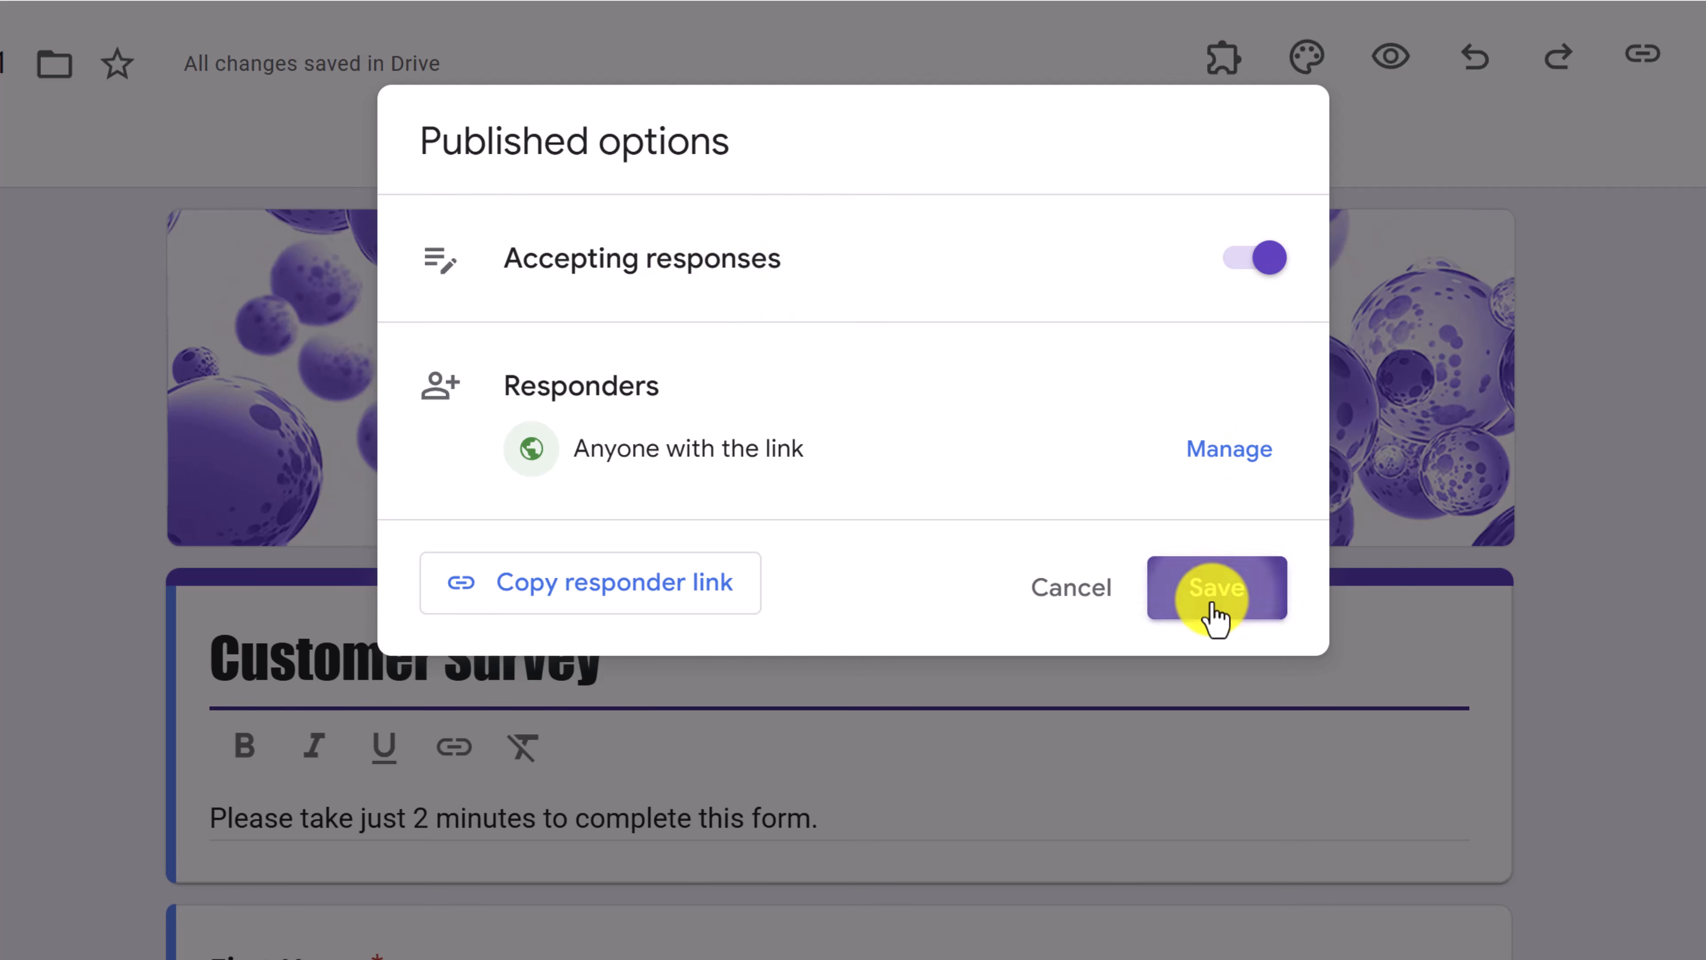
left_click(1216, 587)
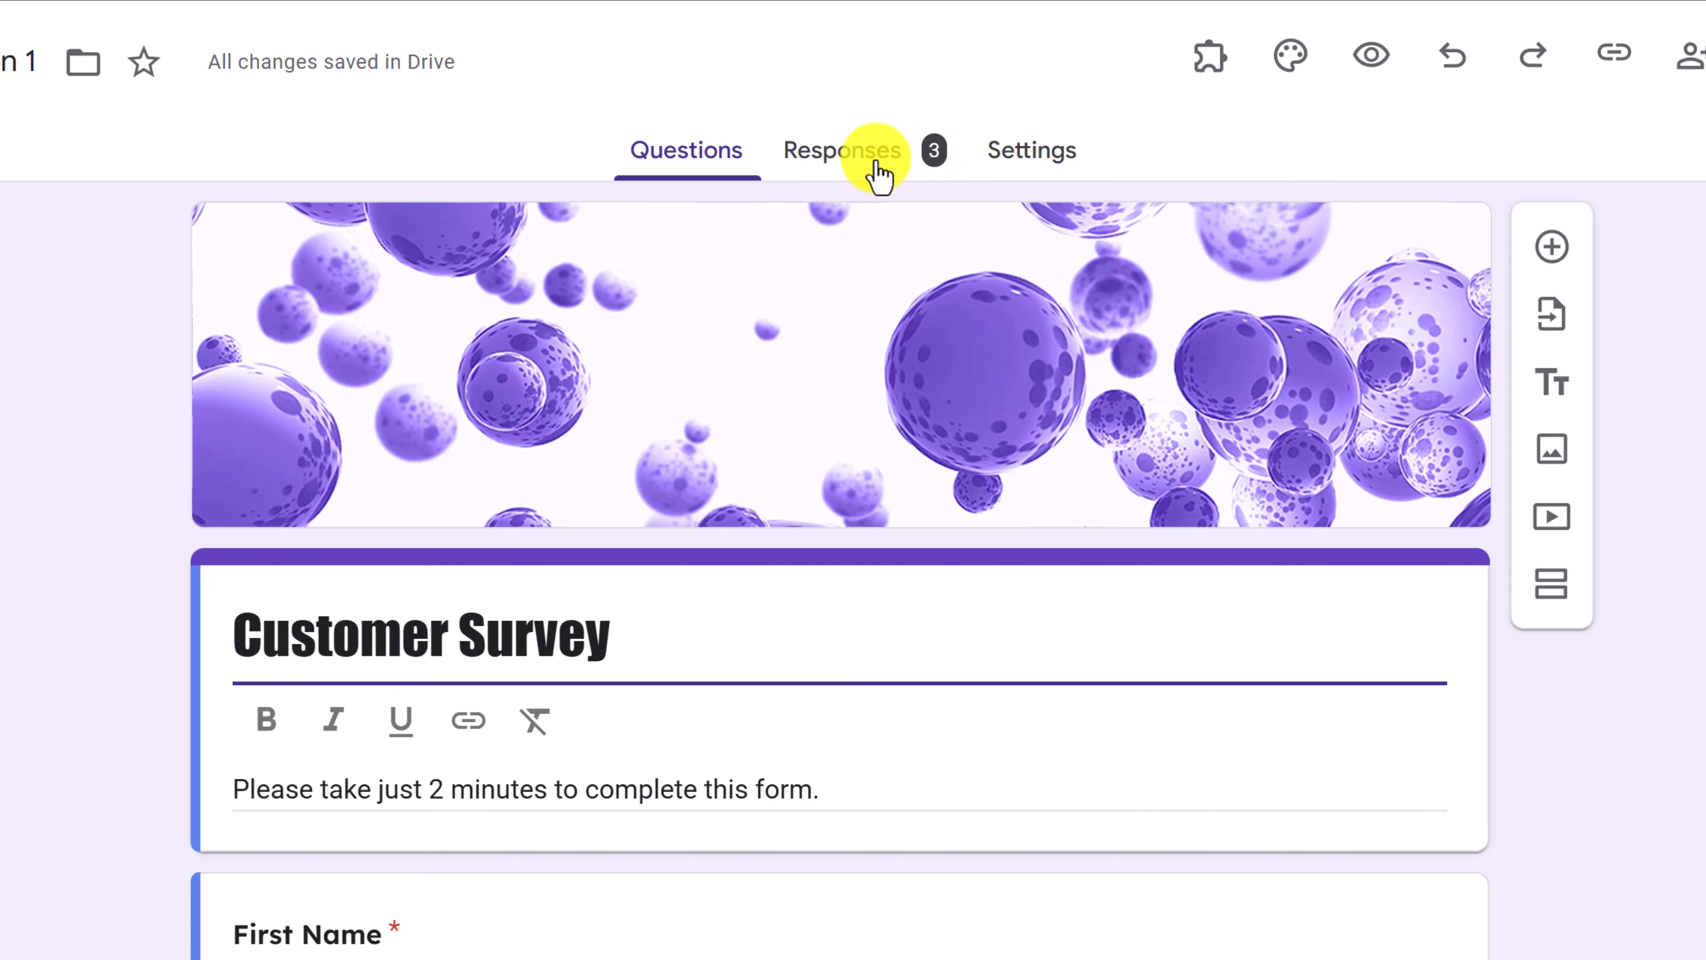
Open the form's responses and examine the summary of name answers and the ice cream pie chart
left_click(844, 158)
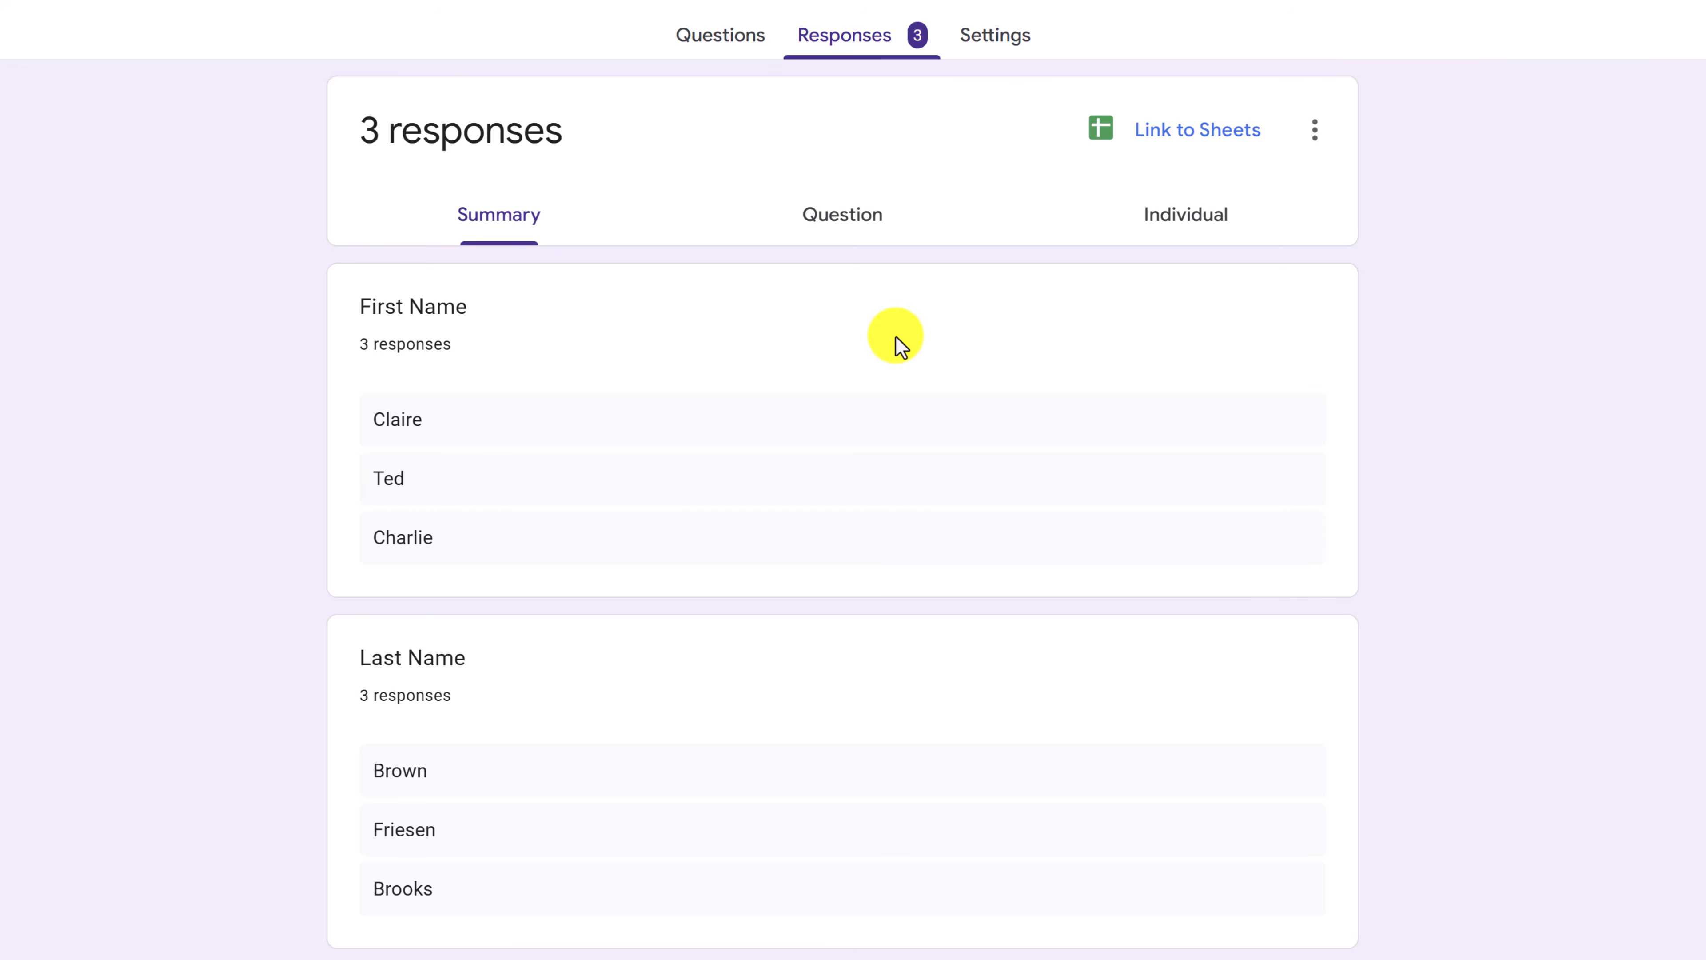
scroll(895, 347, "down", 2)
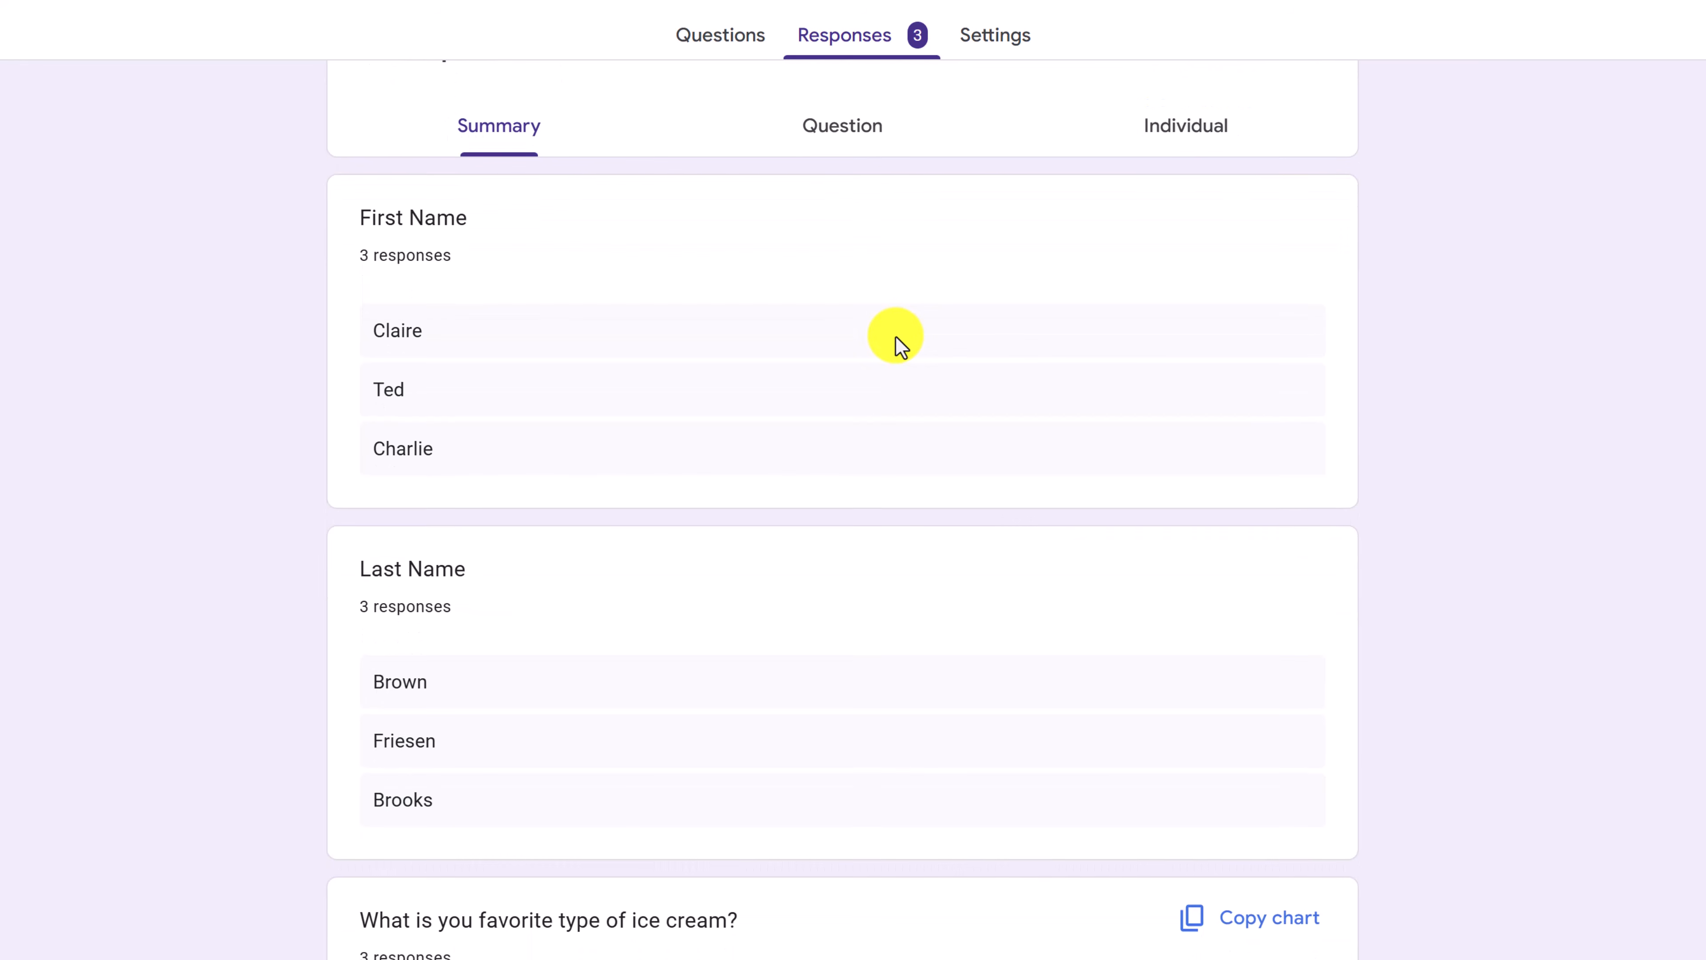
scroll(893, 342, "down", 2)
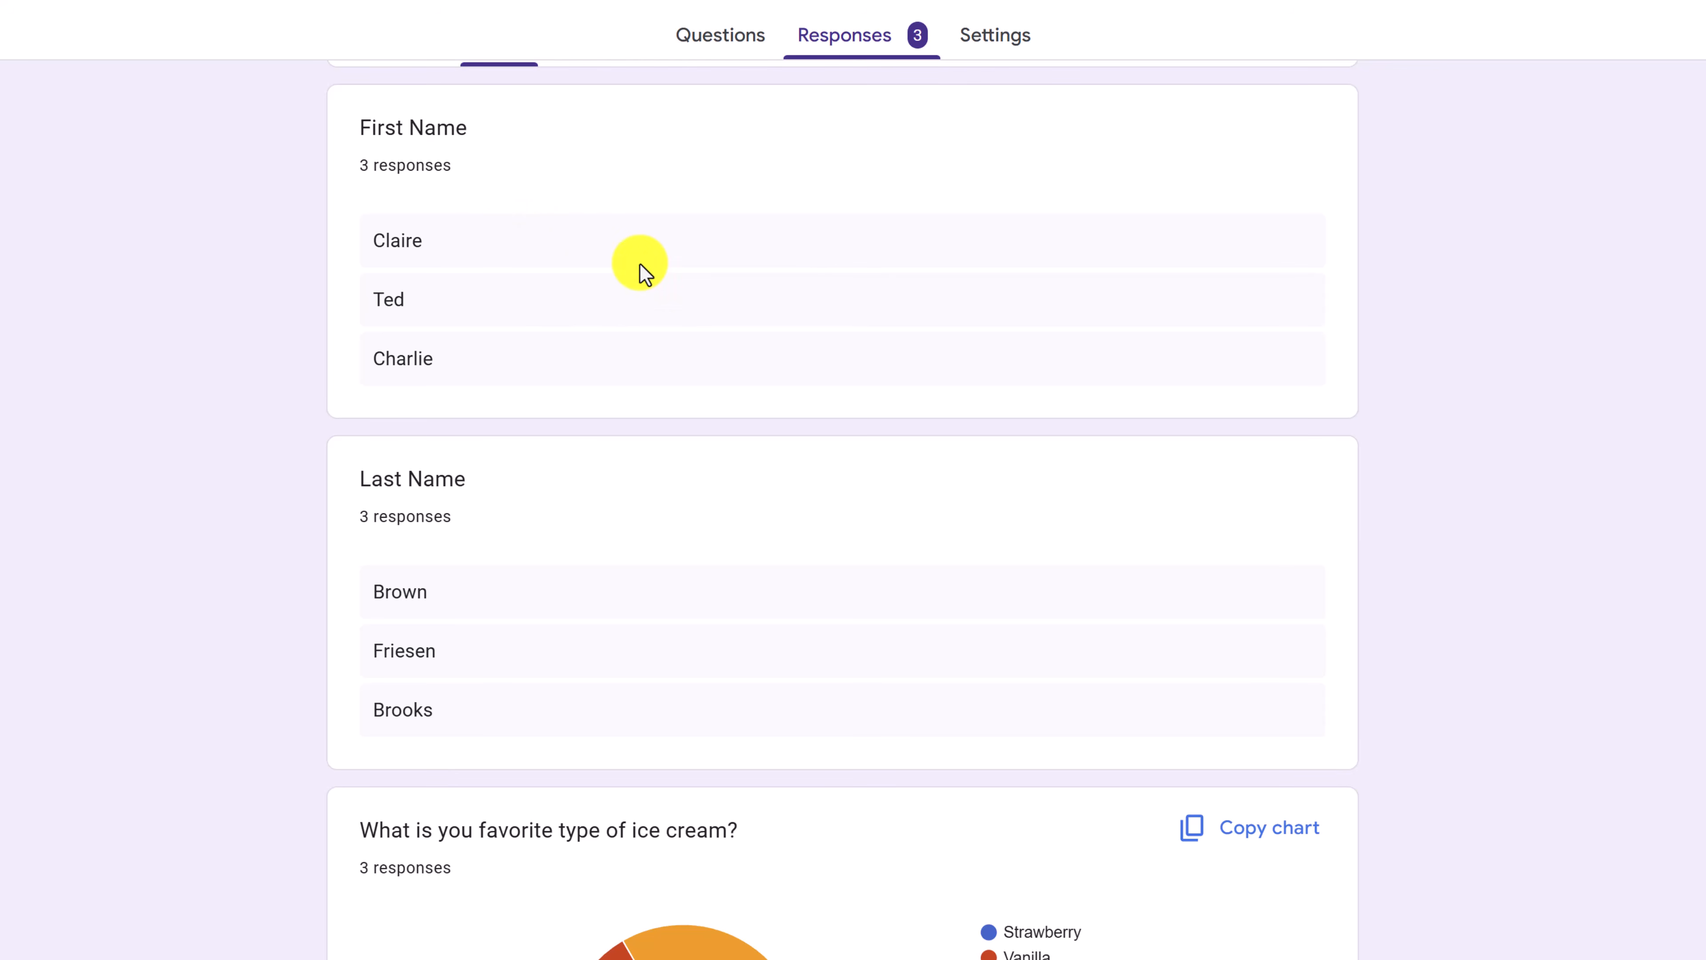
scroll(611, 303, "down", 3)
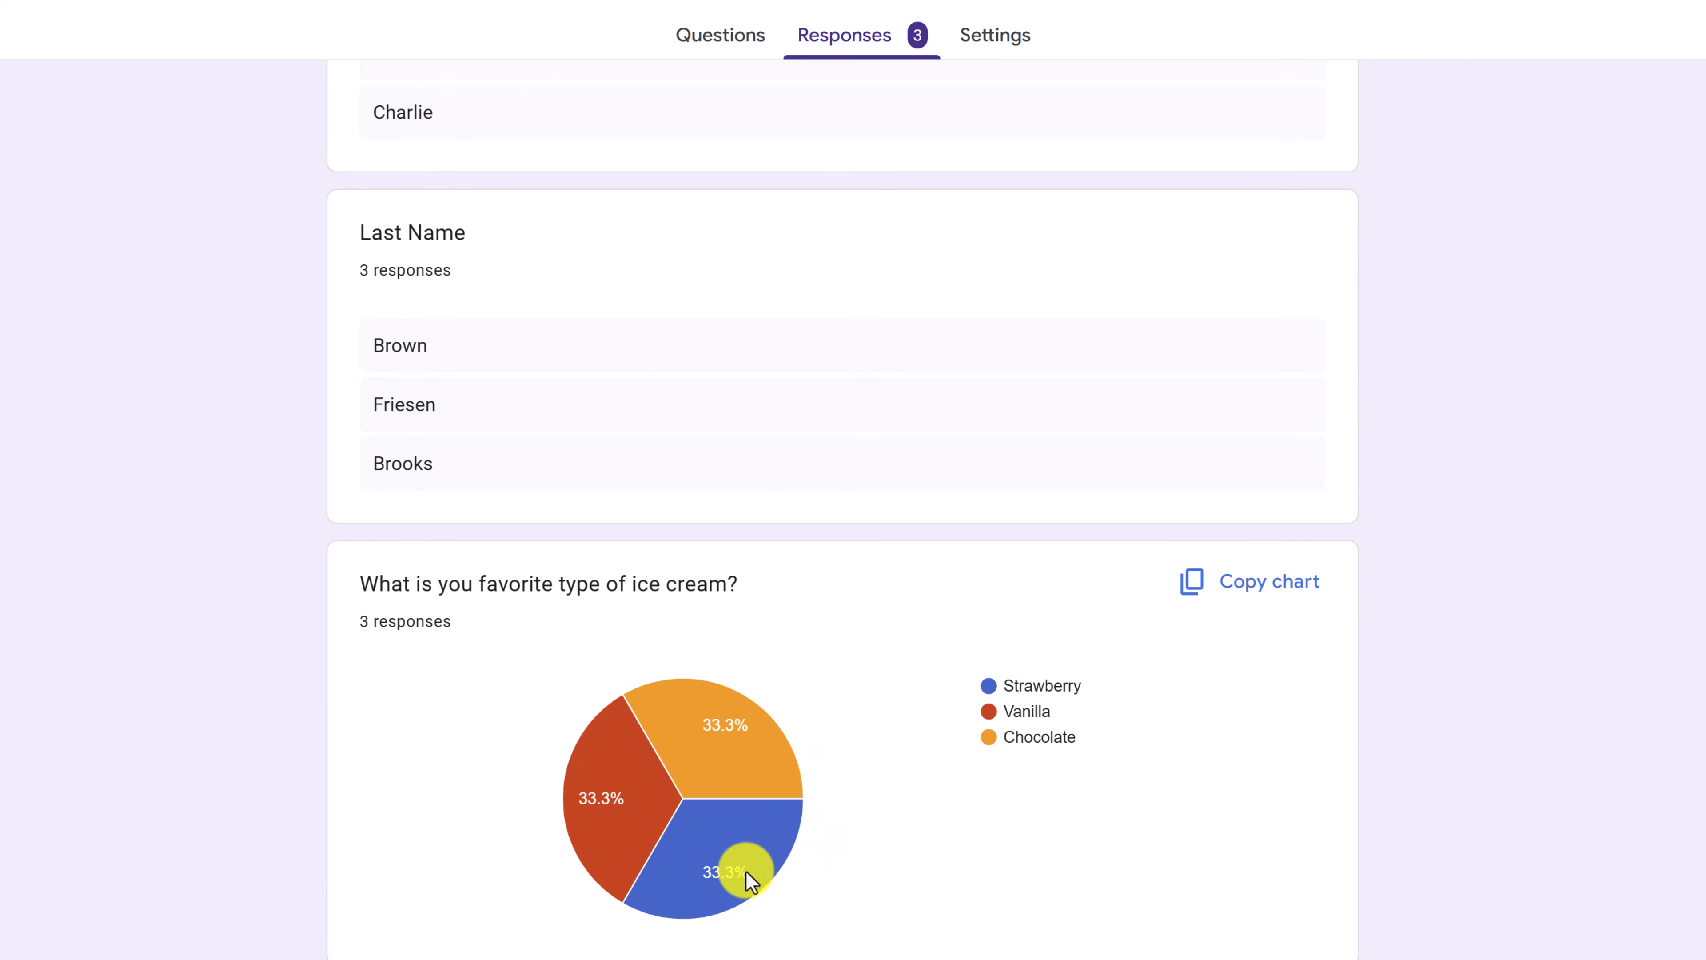
mouse_move(607, 754)
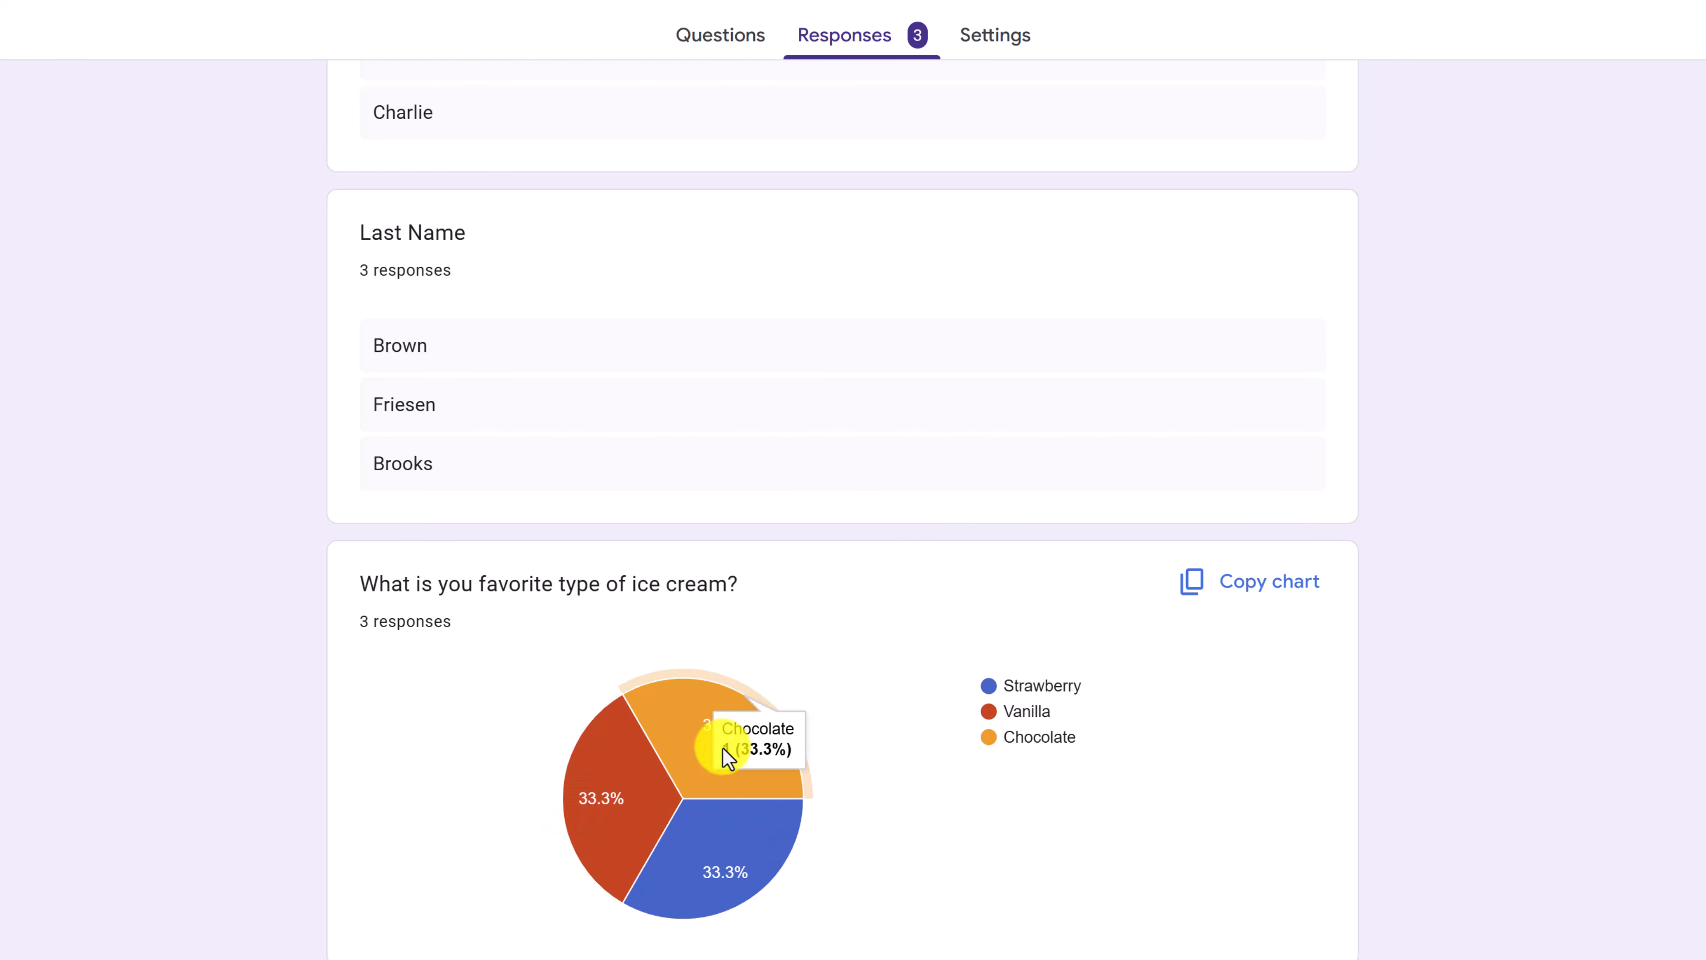
mouse_move(735, 833)
scroll(842, 830, "up", 5)
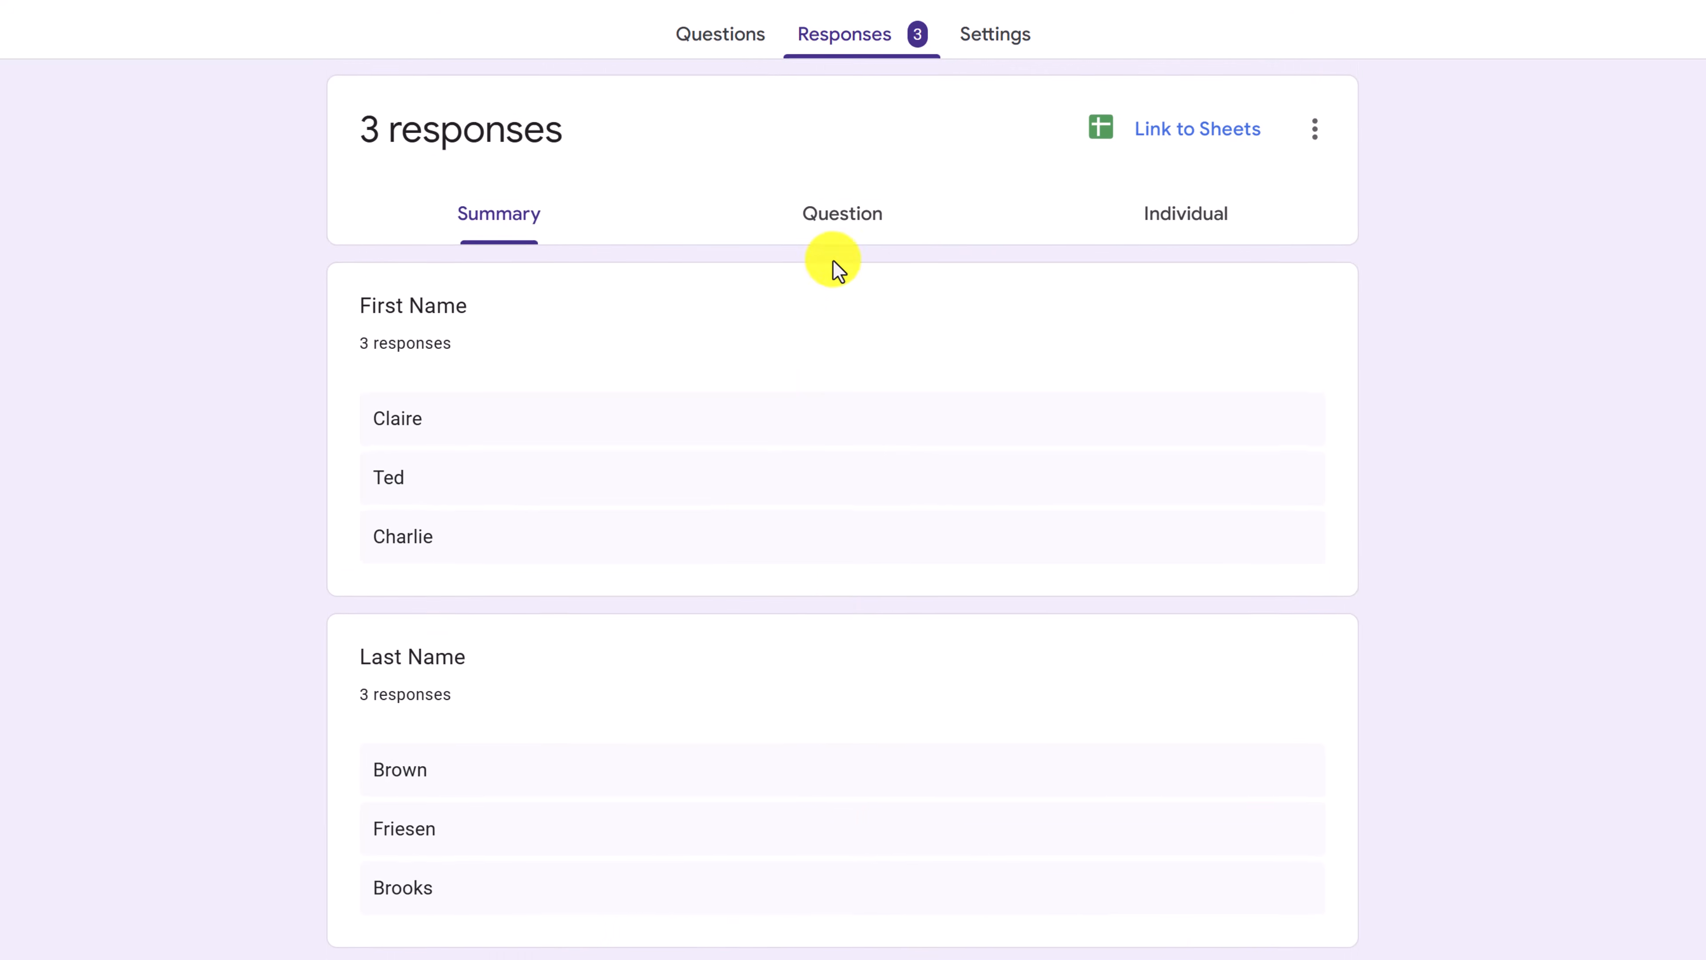
View the responses by question, going through First Name, Last Name and the ice cream question
scroll(836, 202, "down", 2)
left_click(840, 113)
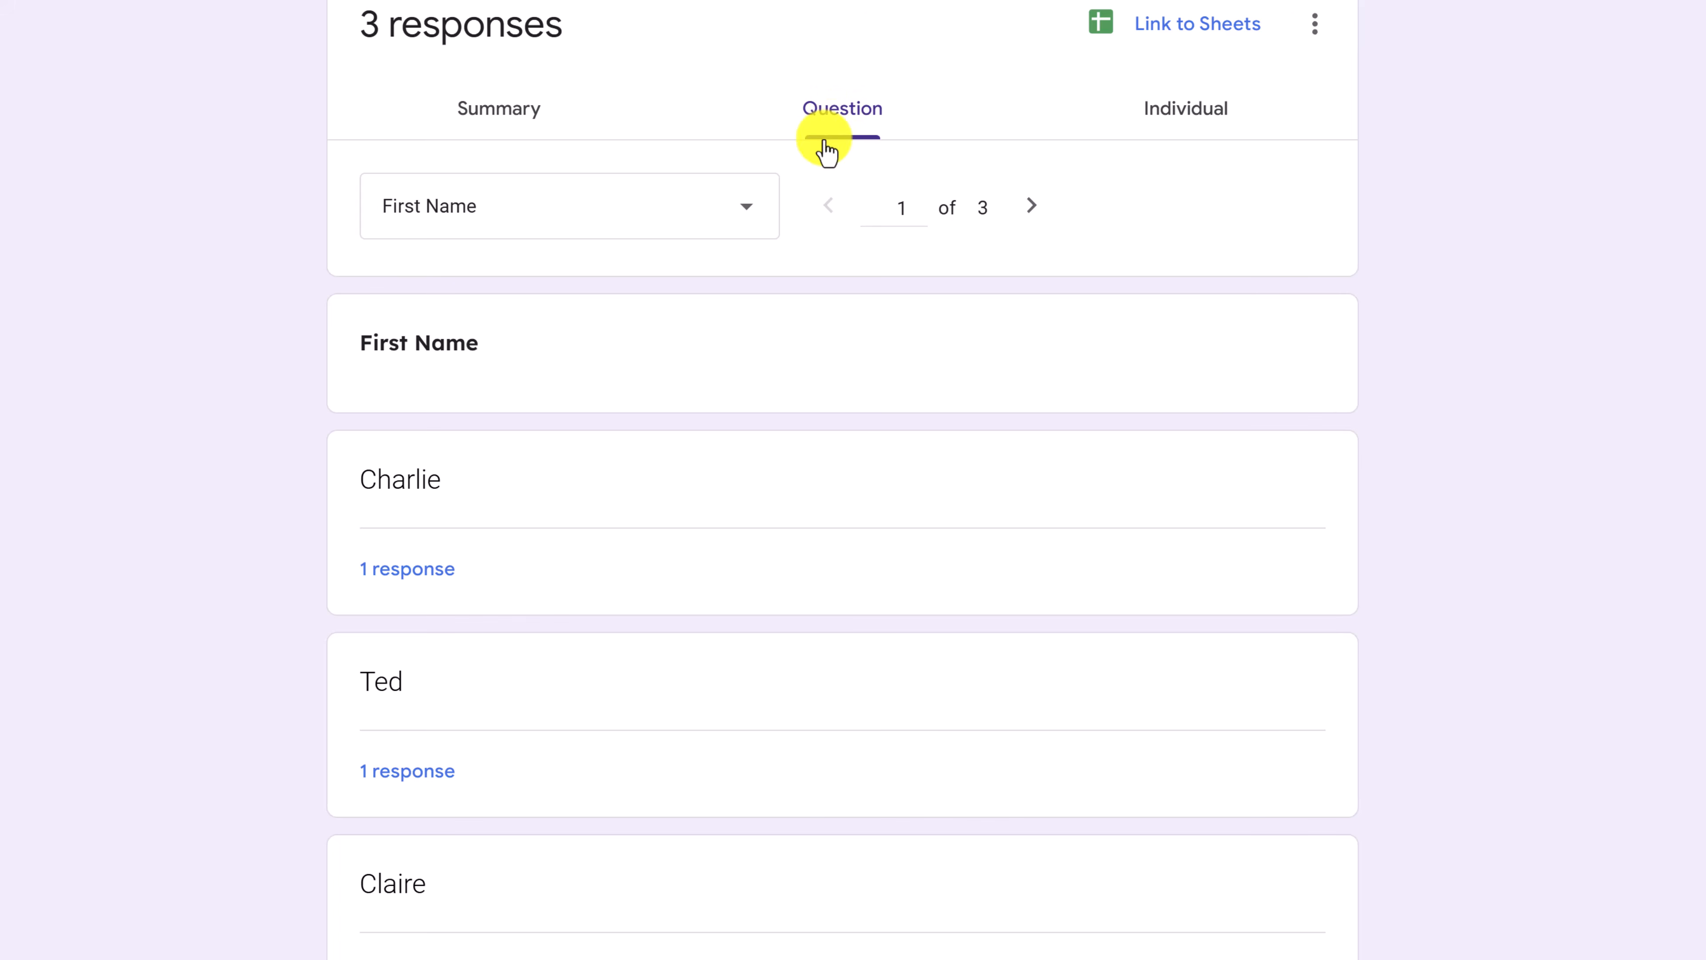
scroll(793, 376, "down", 3)
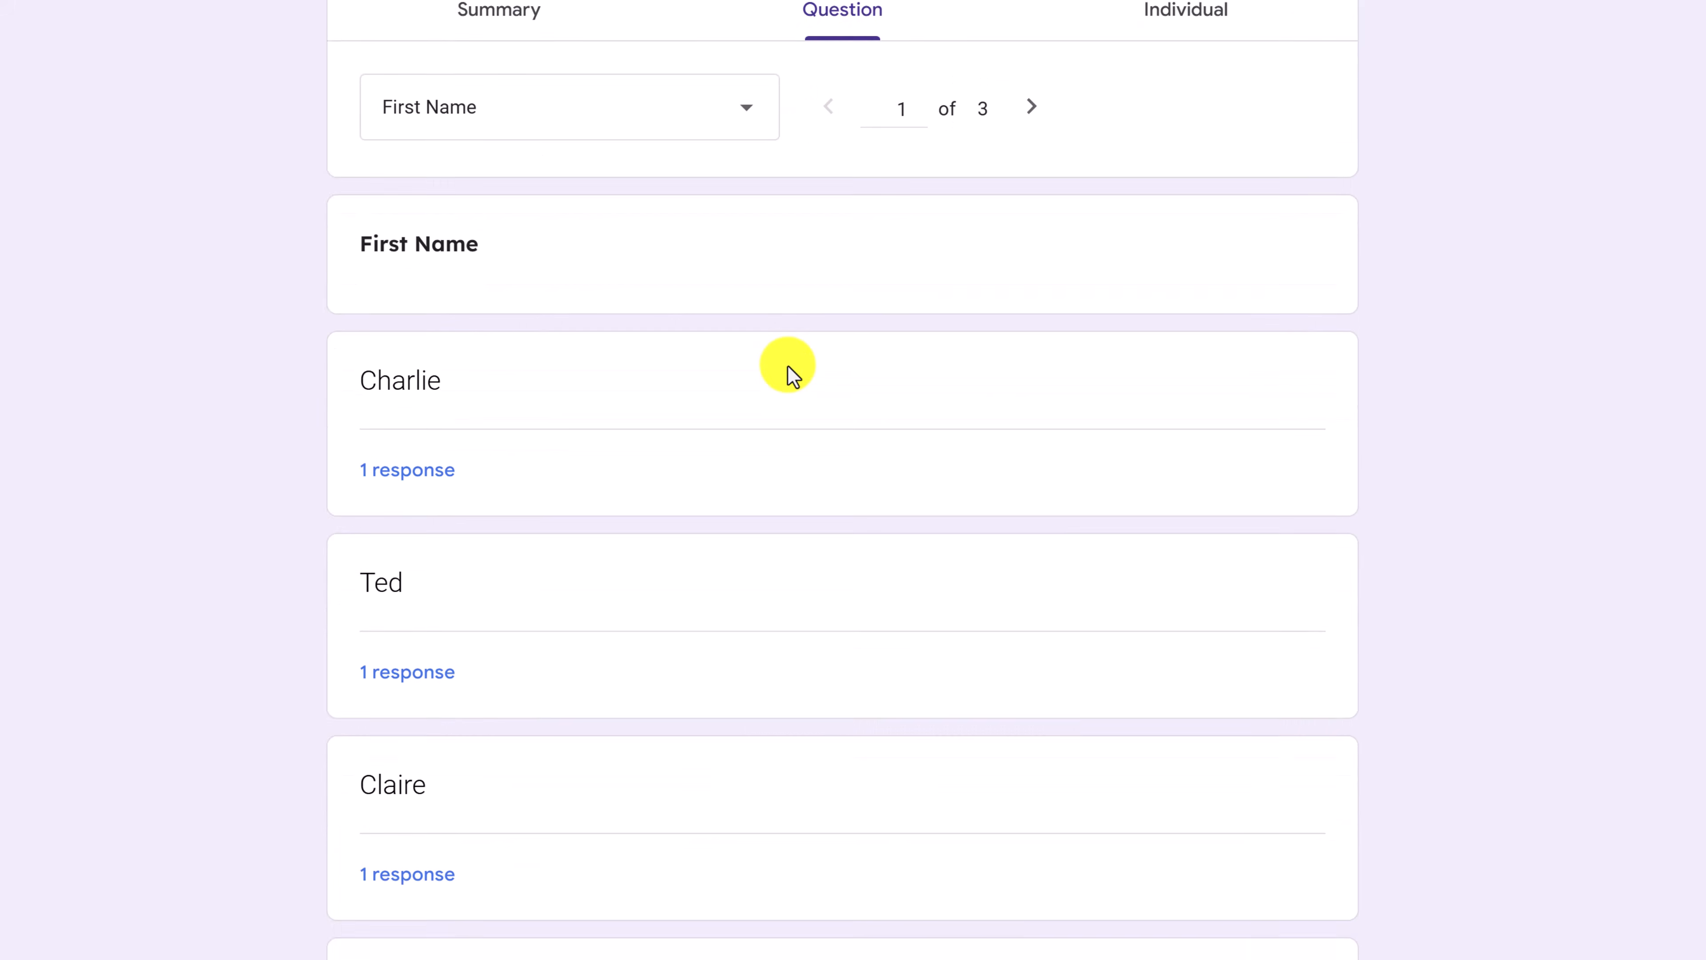
left_click(1030, 30)
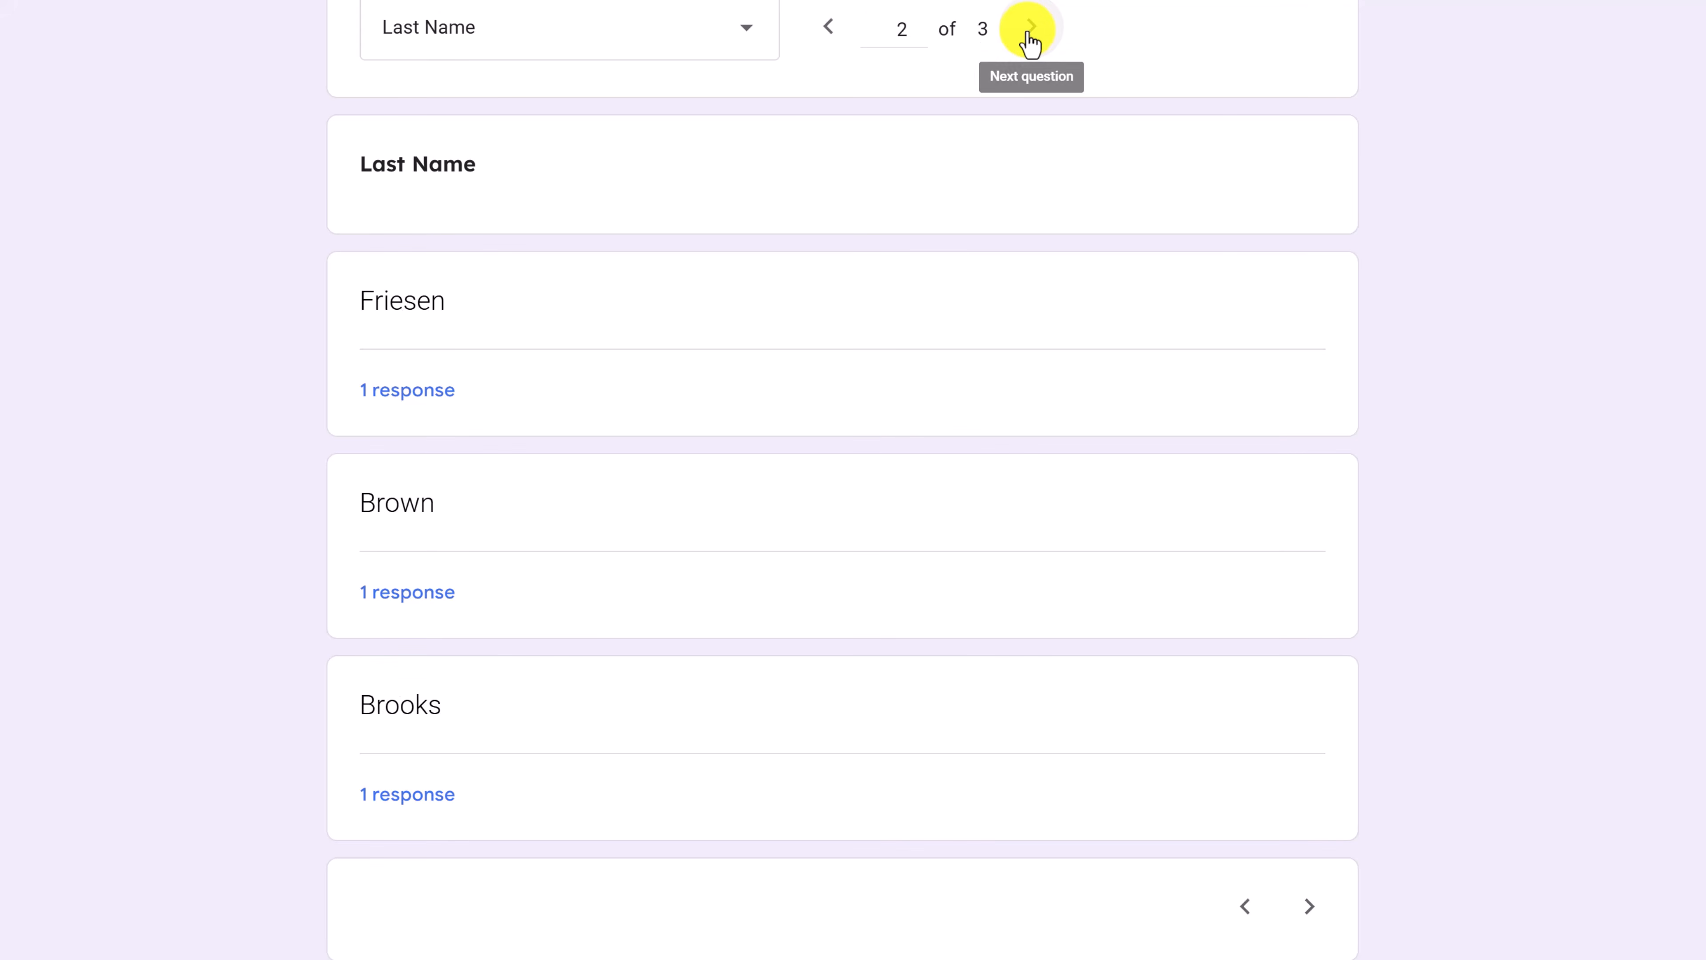
left_click(1030, 30)
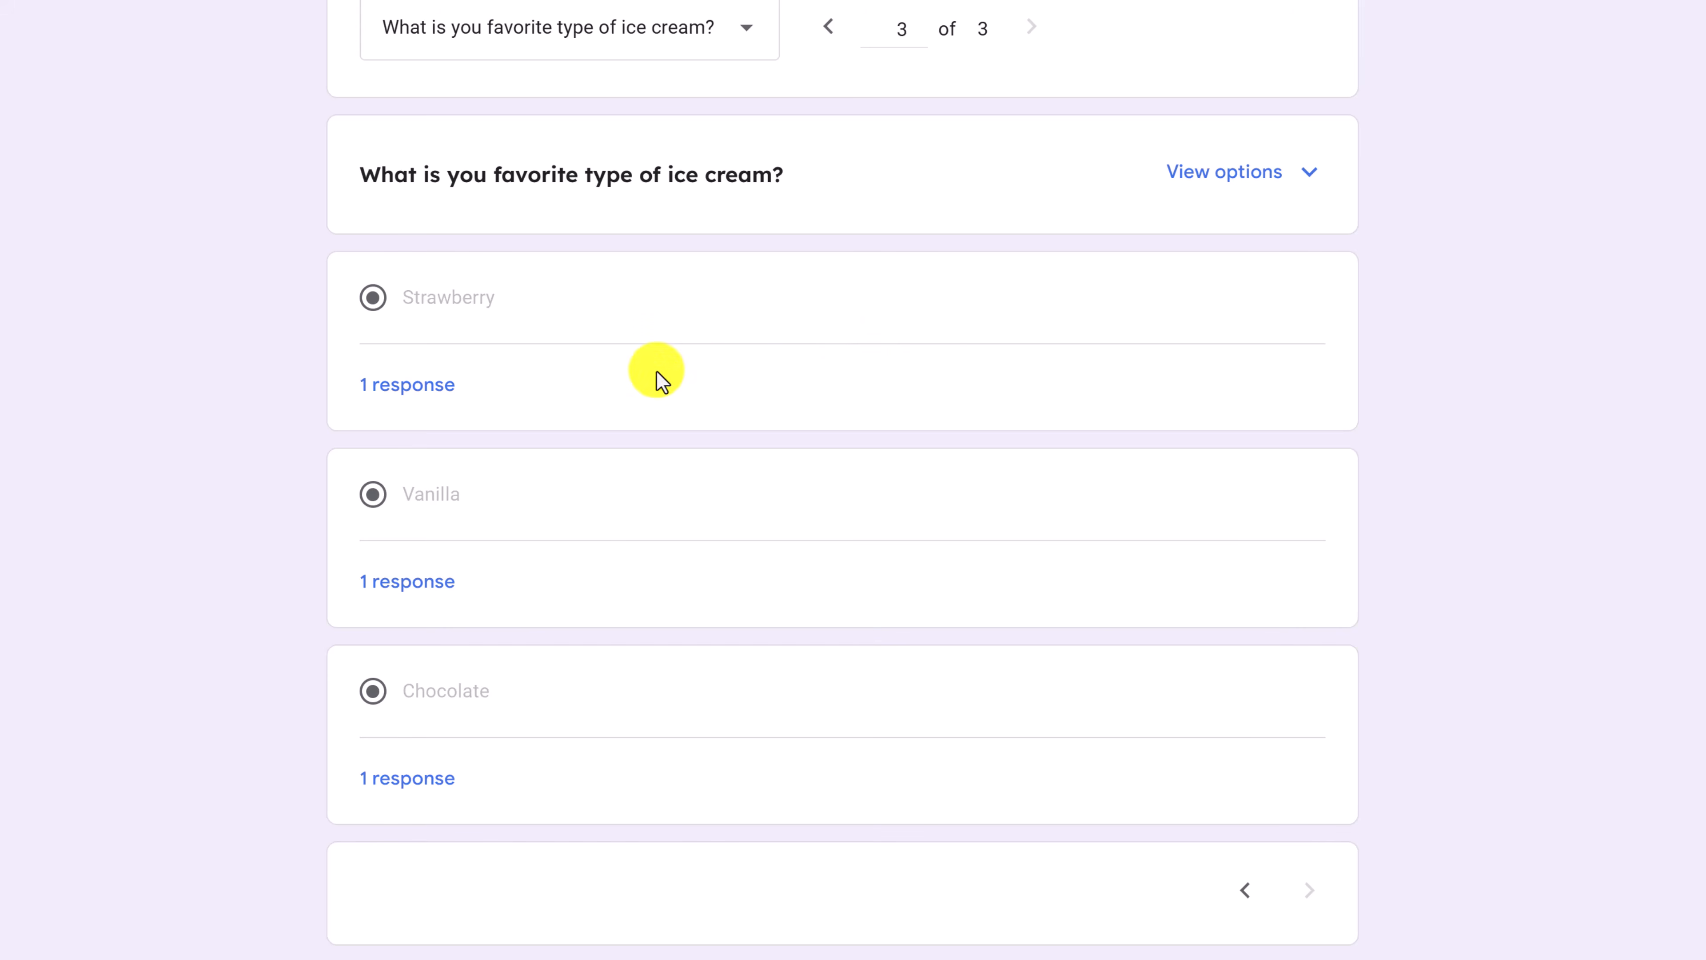
View the individual responses and examine the answers of the first and second respondents
scroll(705, 511, "up", 3)
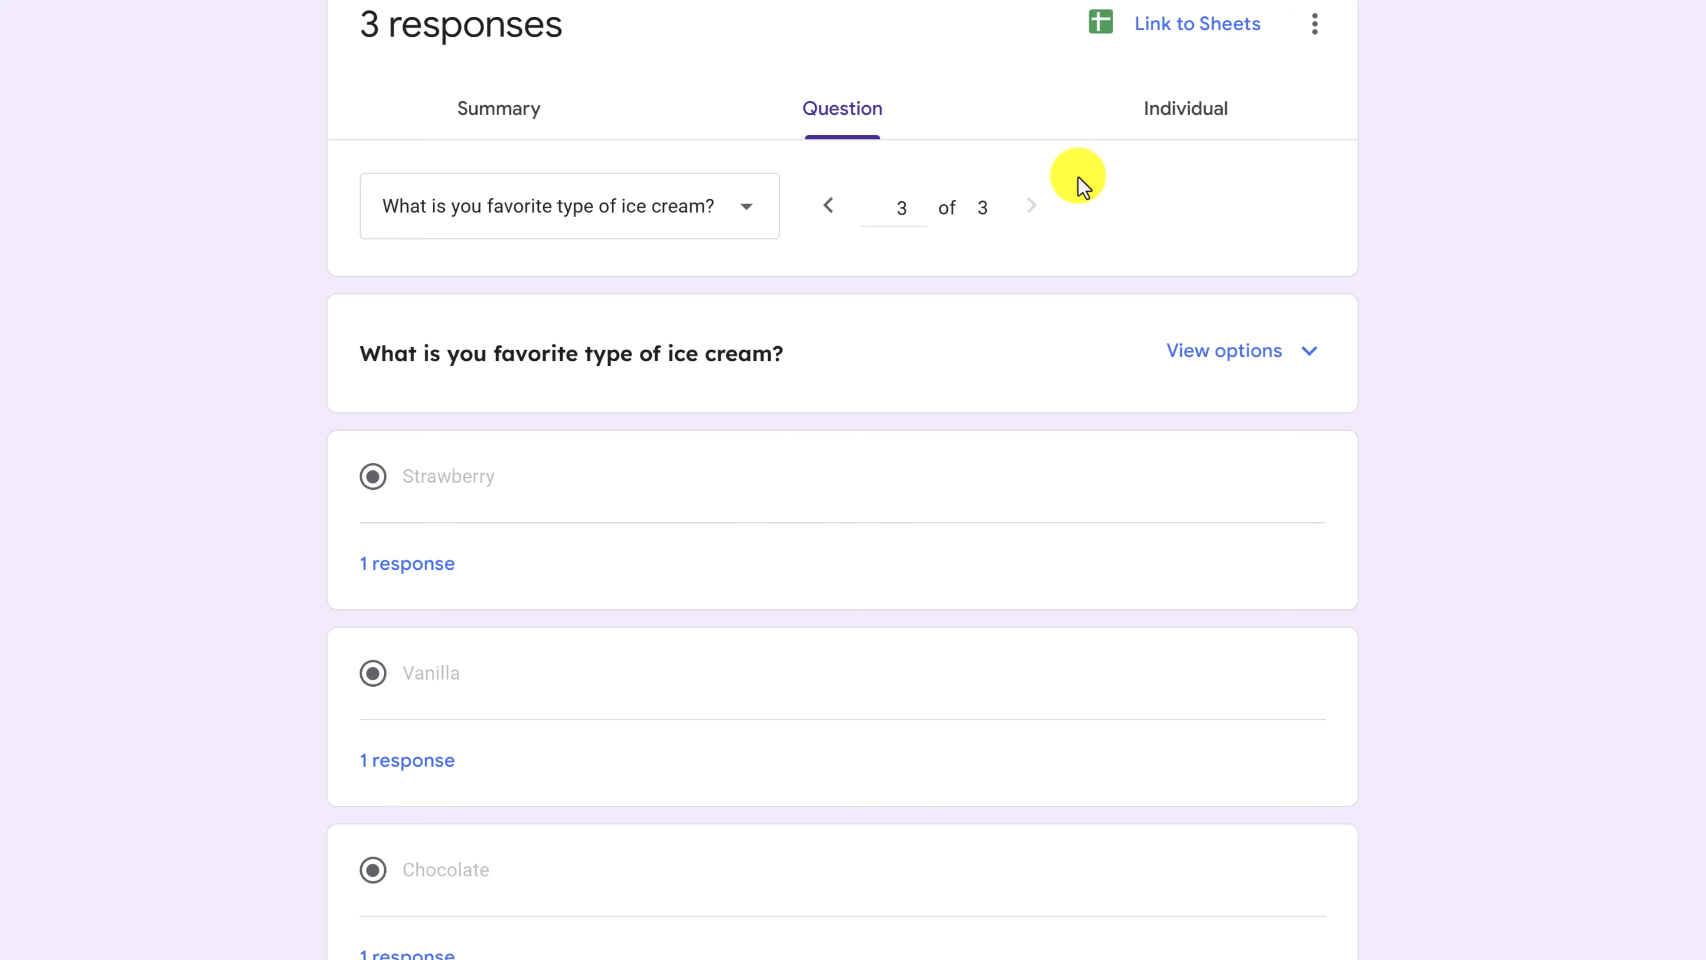
left_click(1197, 114)
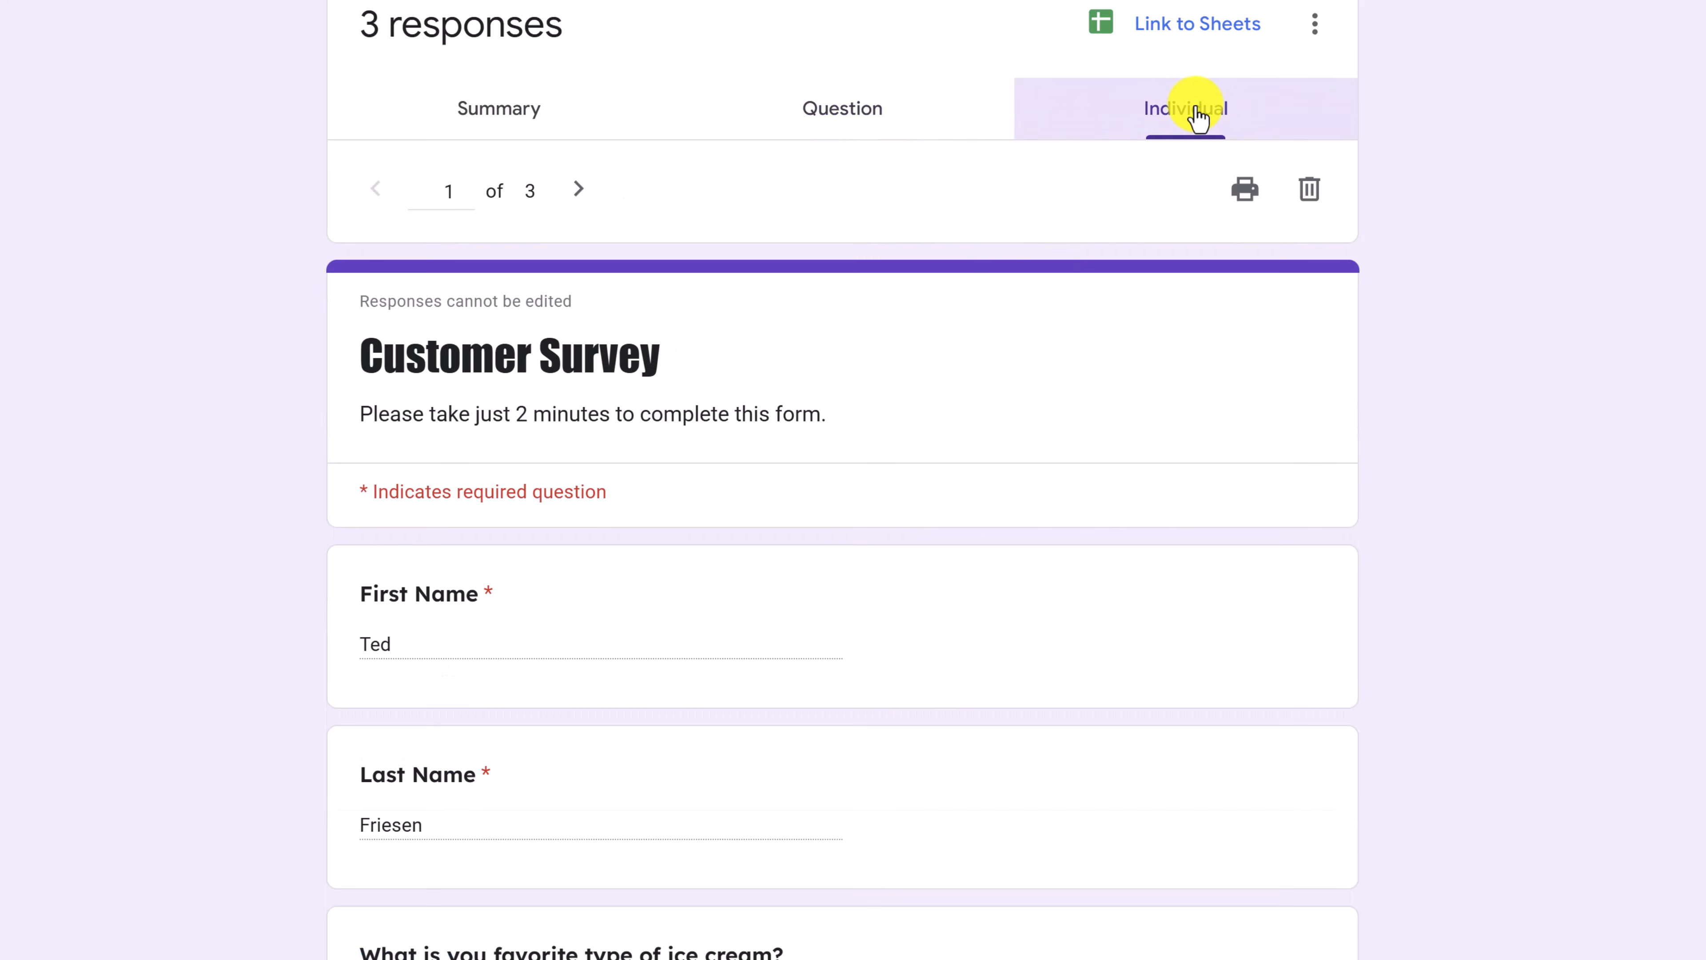
scroll(985, 353, "down", 5)
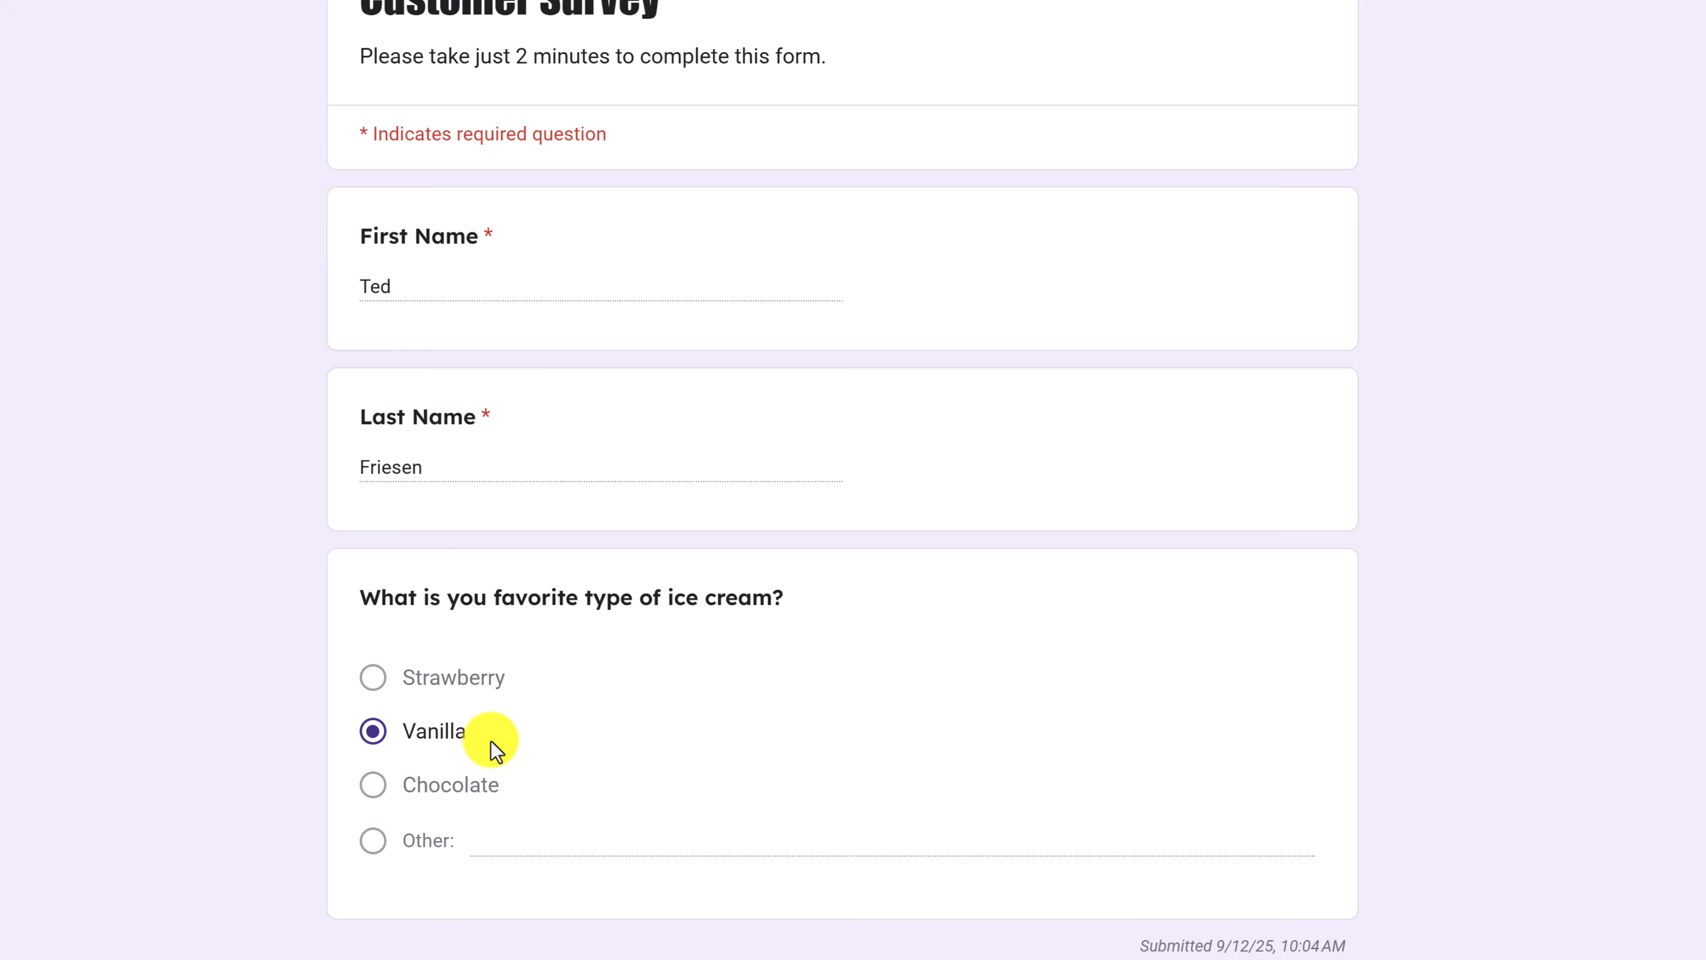
scroll(496, 750, "up", 5)
left_click(579, 190)
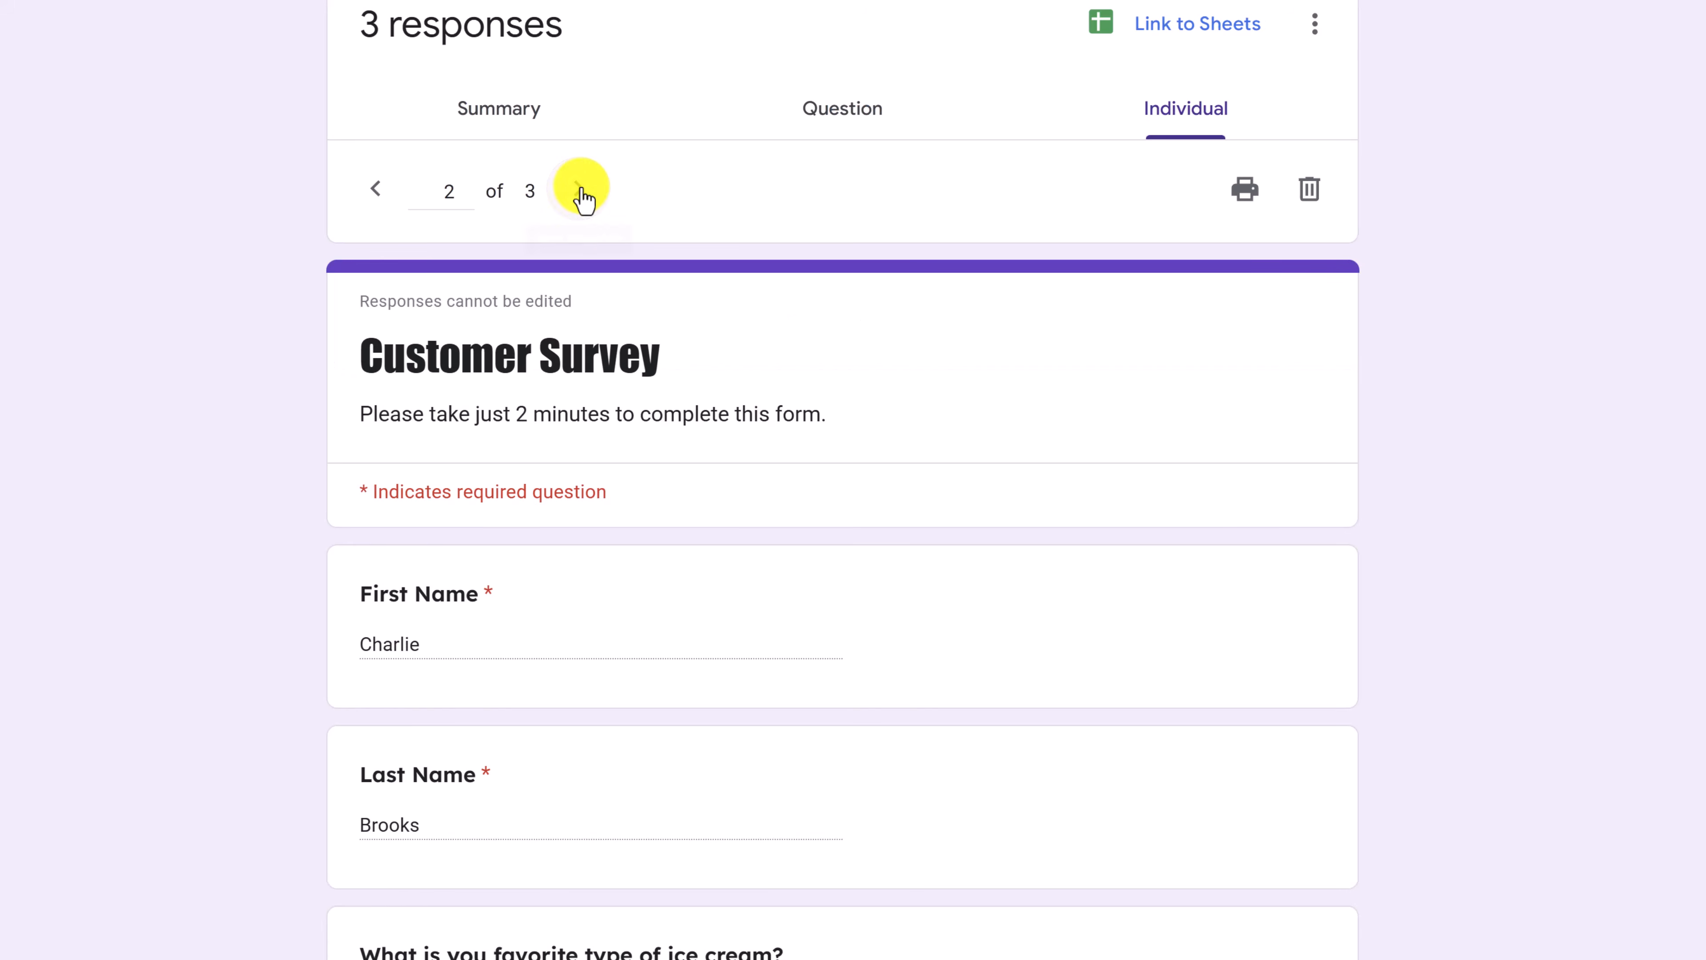
scroll(623, 370, "down", 6)
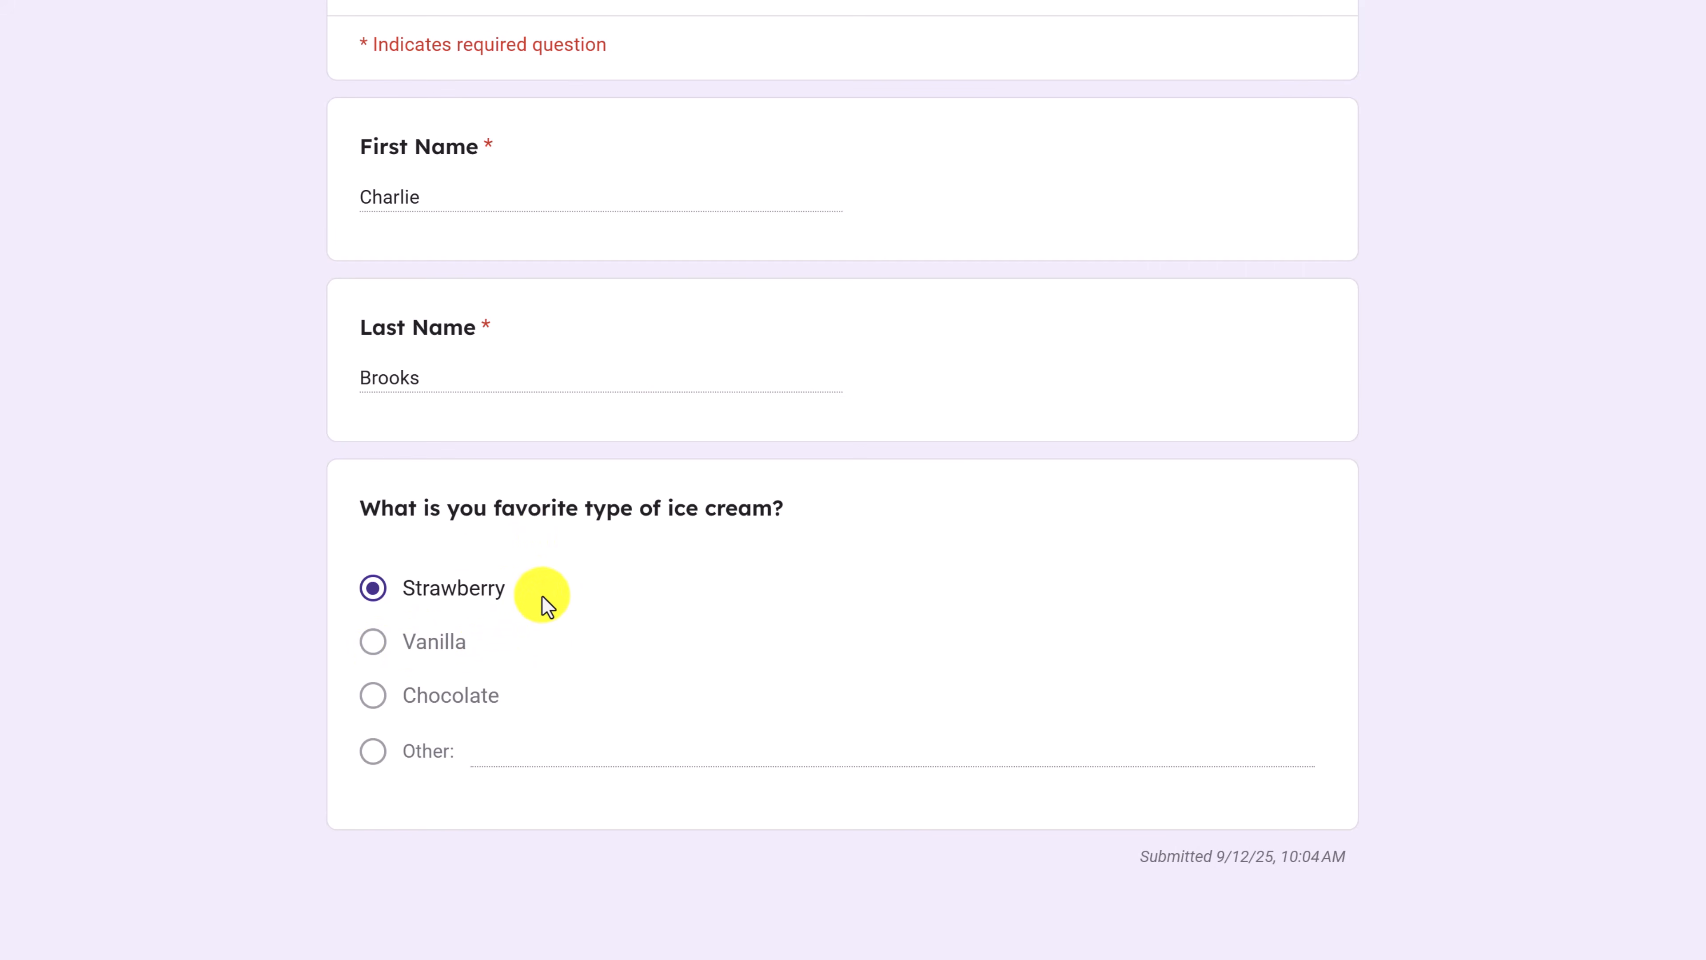
scroll(541, 598, "up", 6)
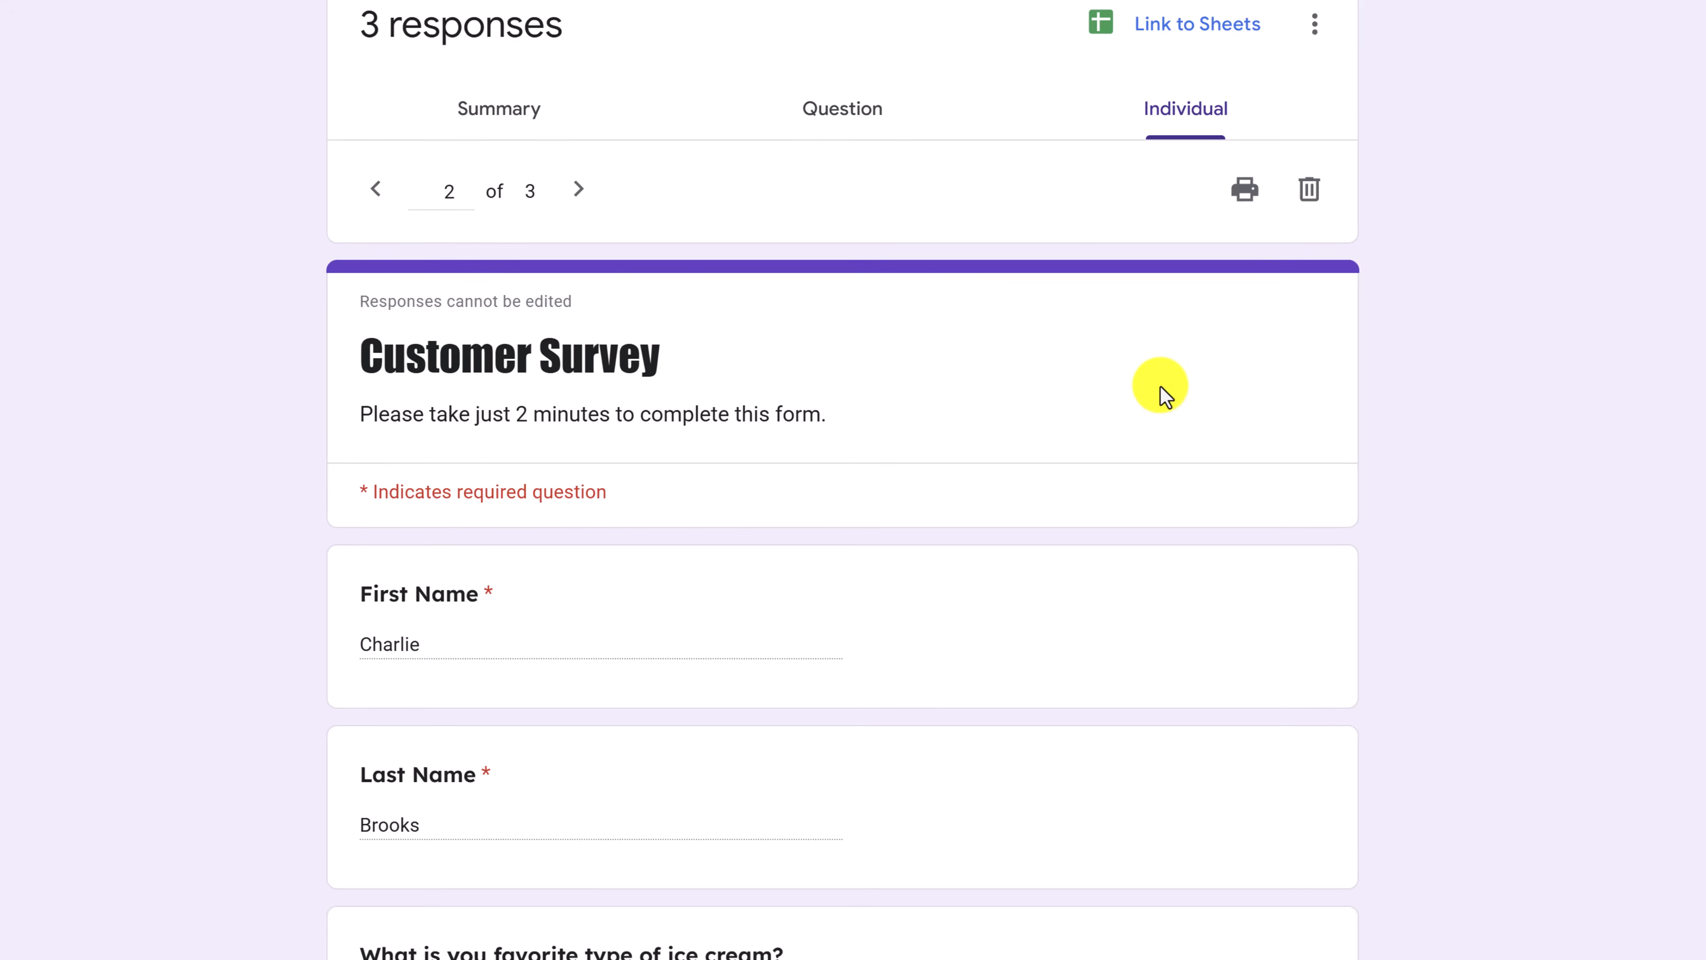